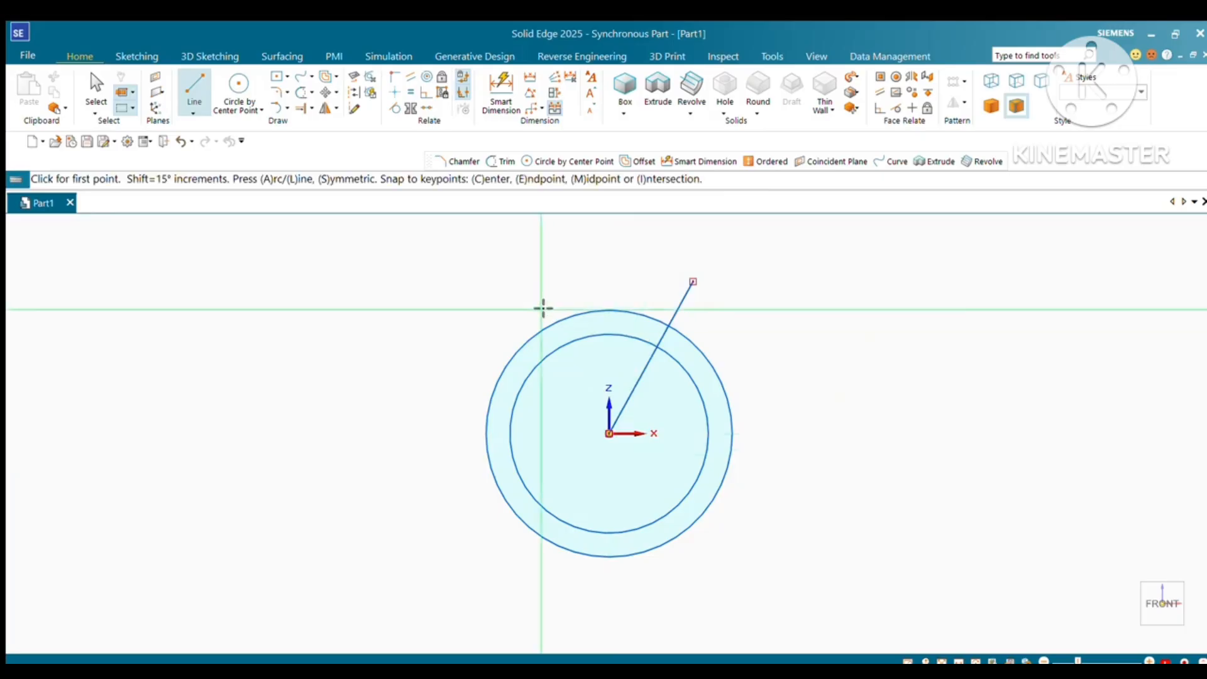
Mirror the slanted line about the vertical axis through the origin, keeping the original line.
key(Escape)
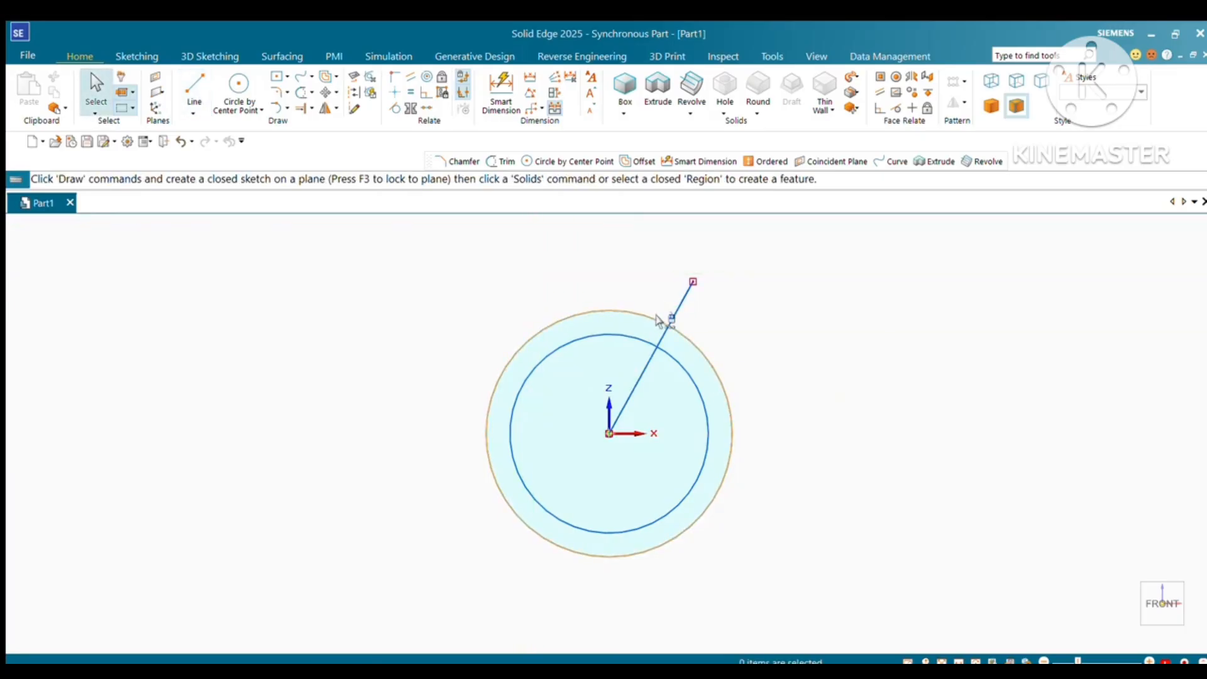
key(Escape)
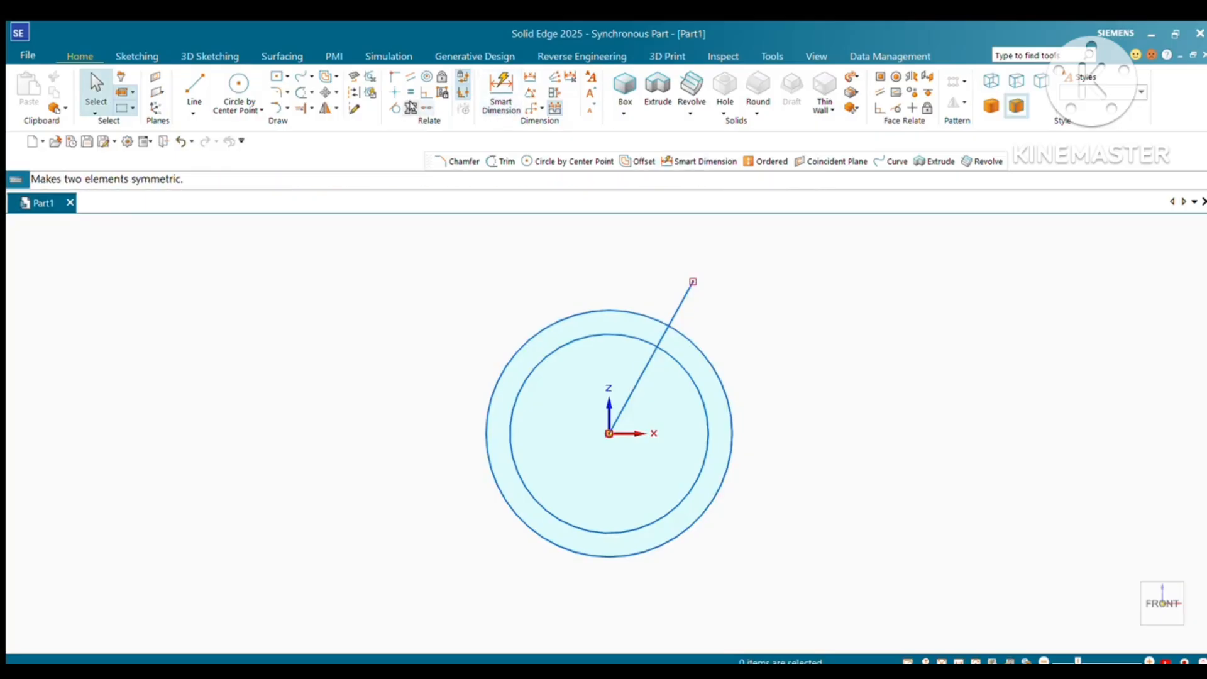
click(325, 108)
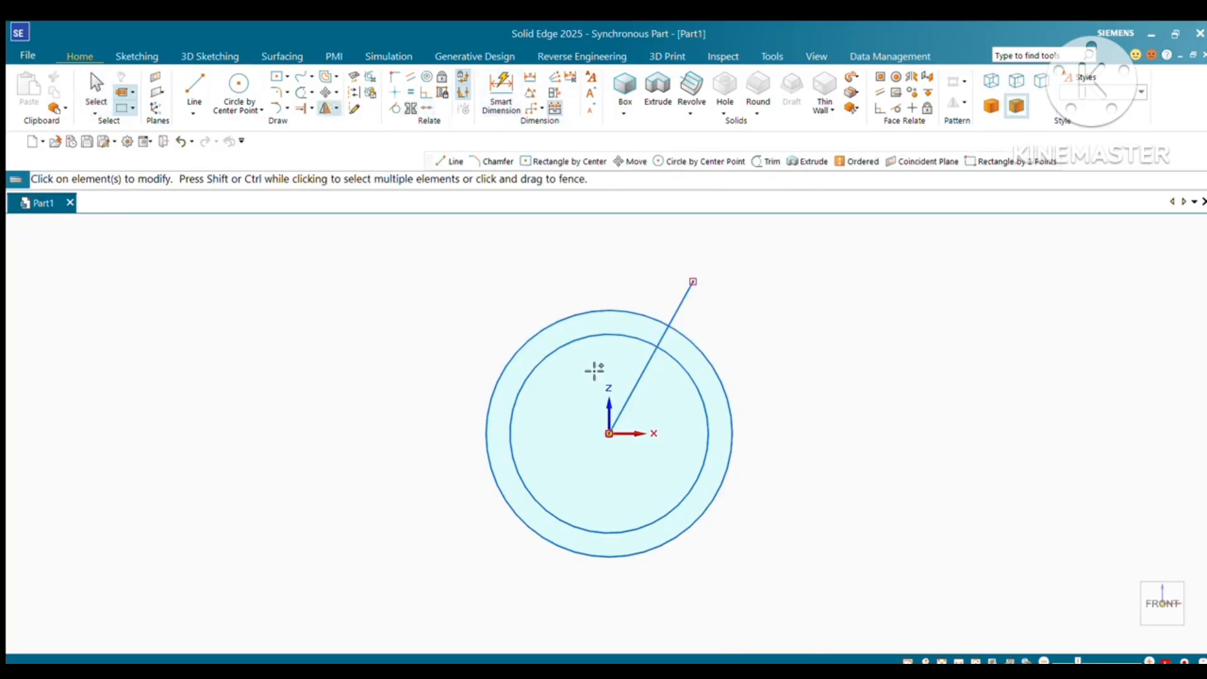
click(610, 434)
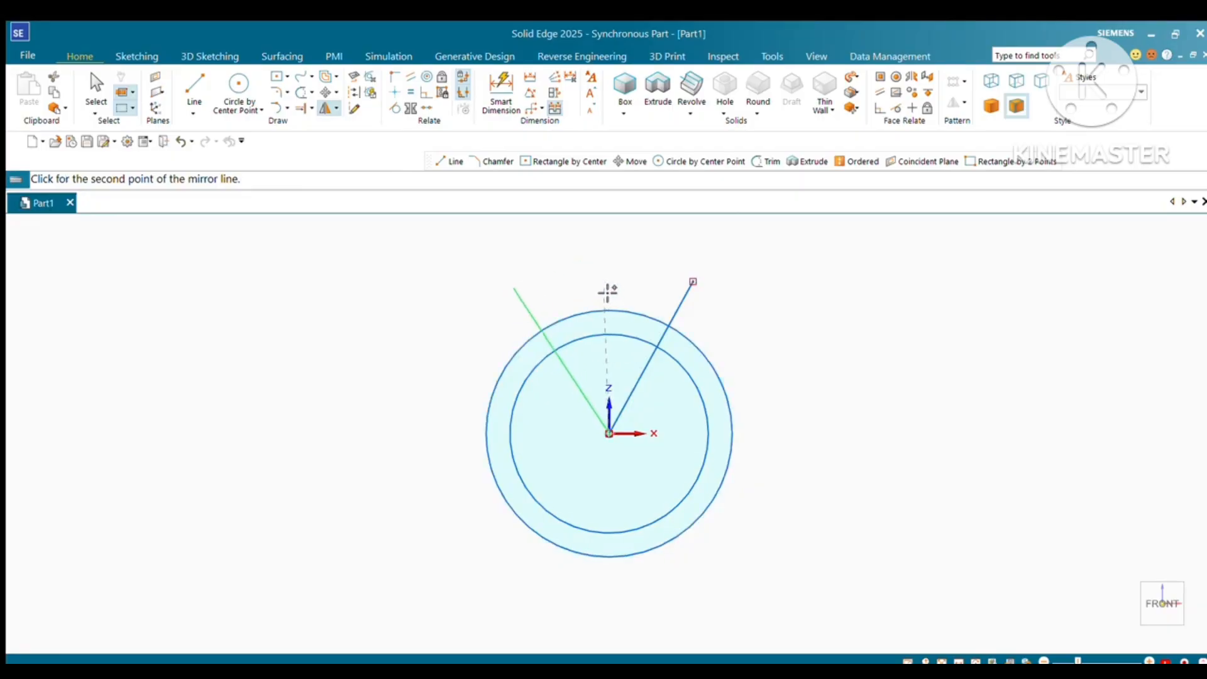
click(610, 396)
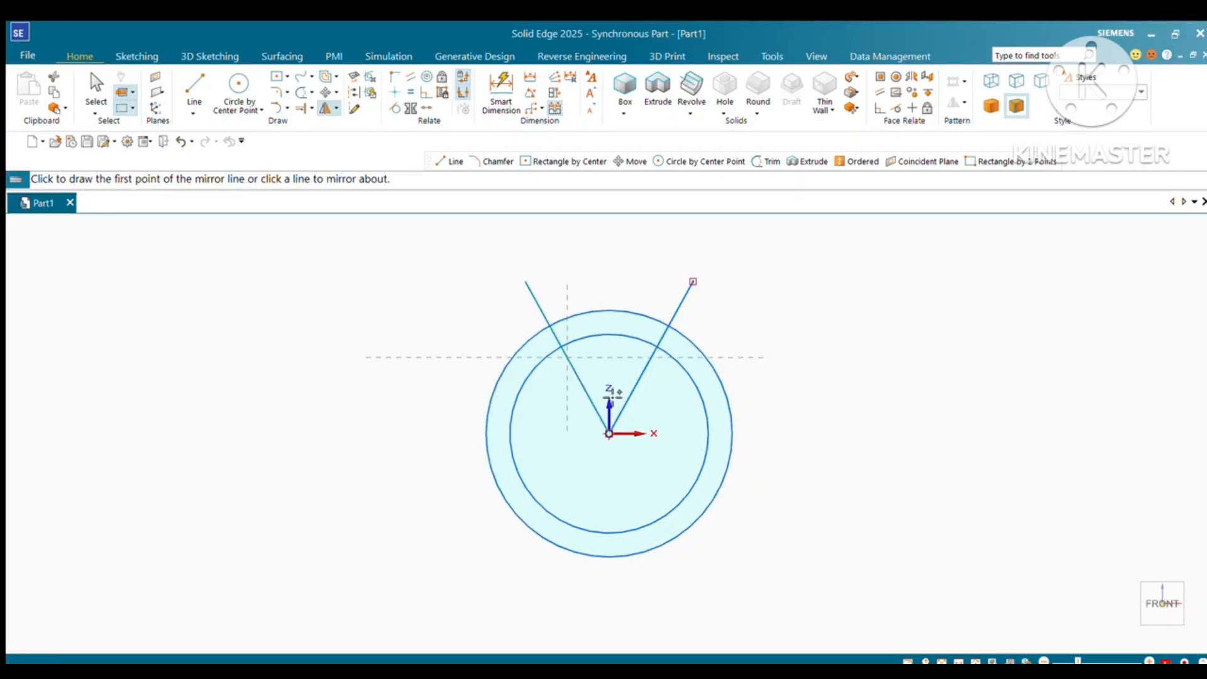
key(Escape)
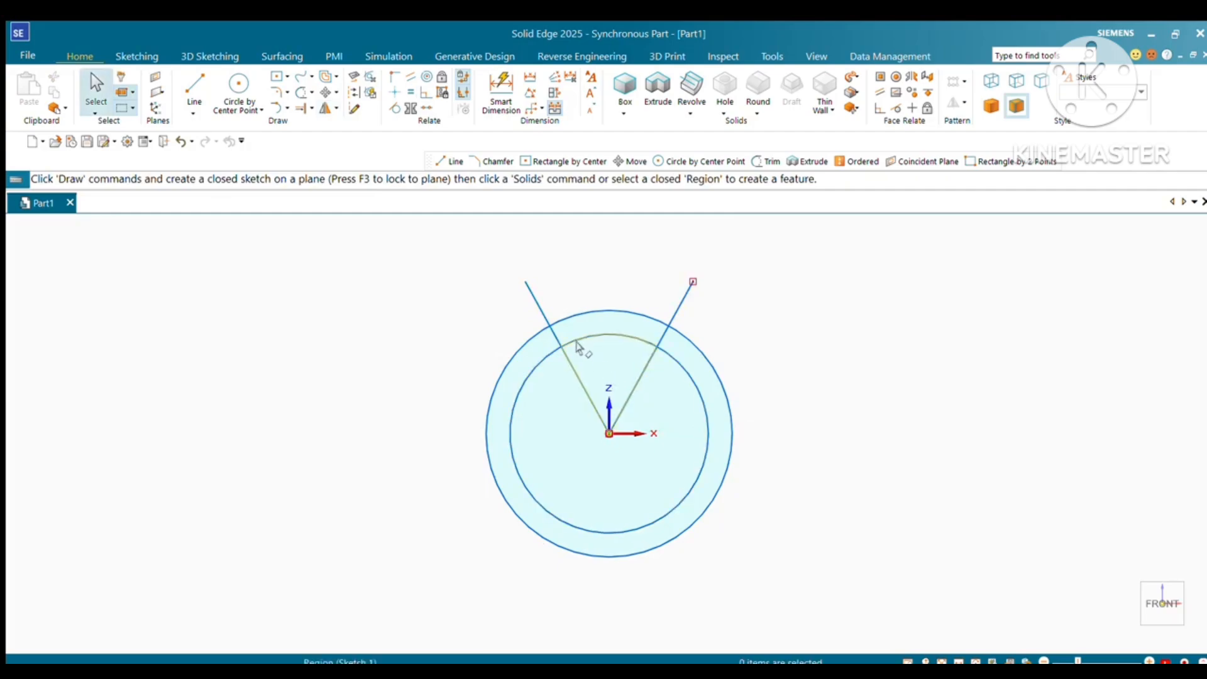
Draw a small circle centered where the mirrored line crosses the inner large circle, reaching about to the outer circle.
click(238, 88)
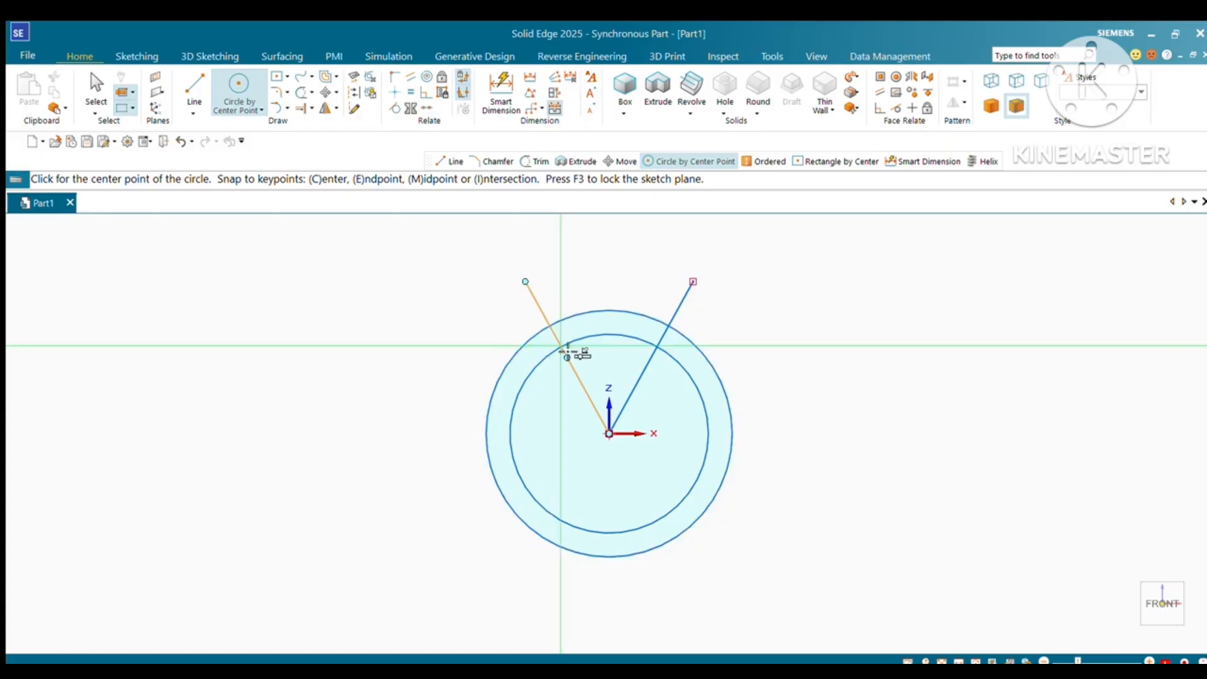
click(567, 355)
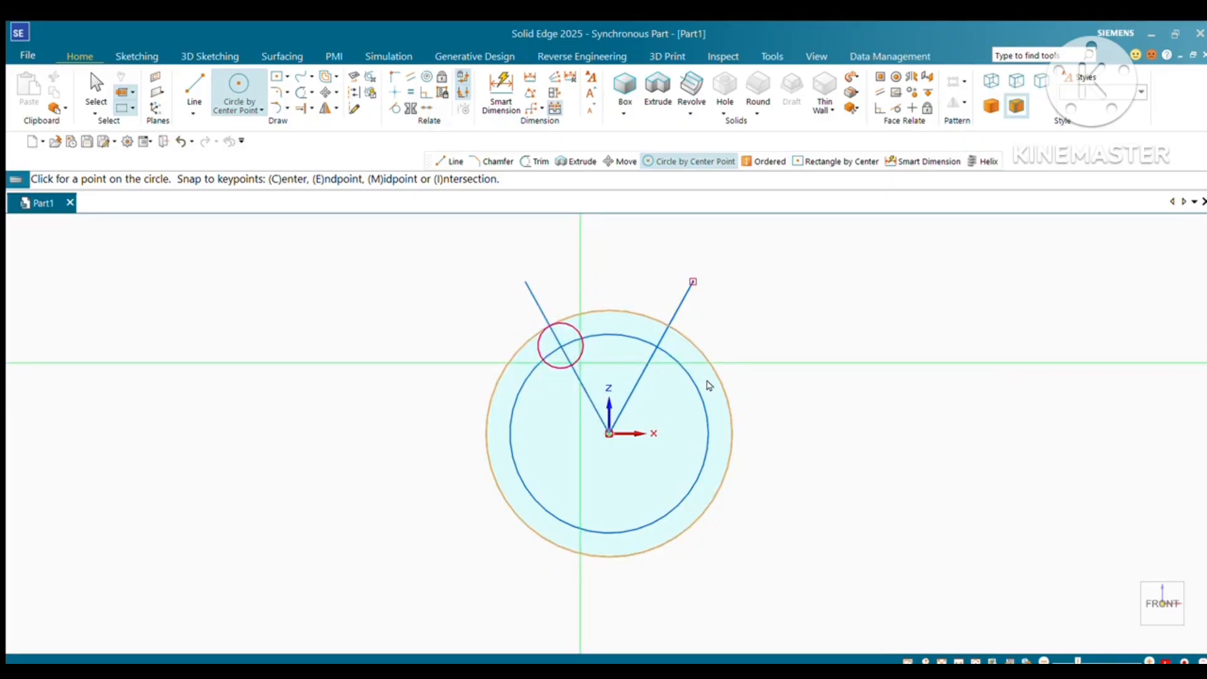
key(Escape)
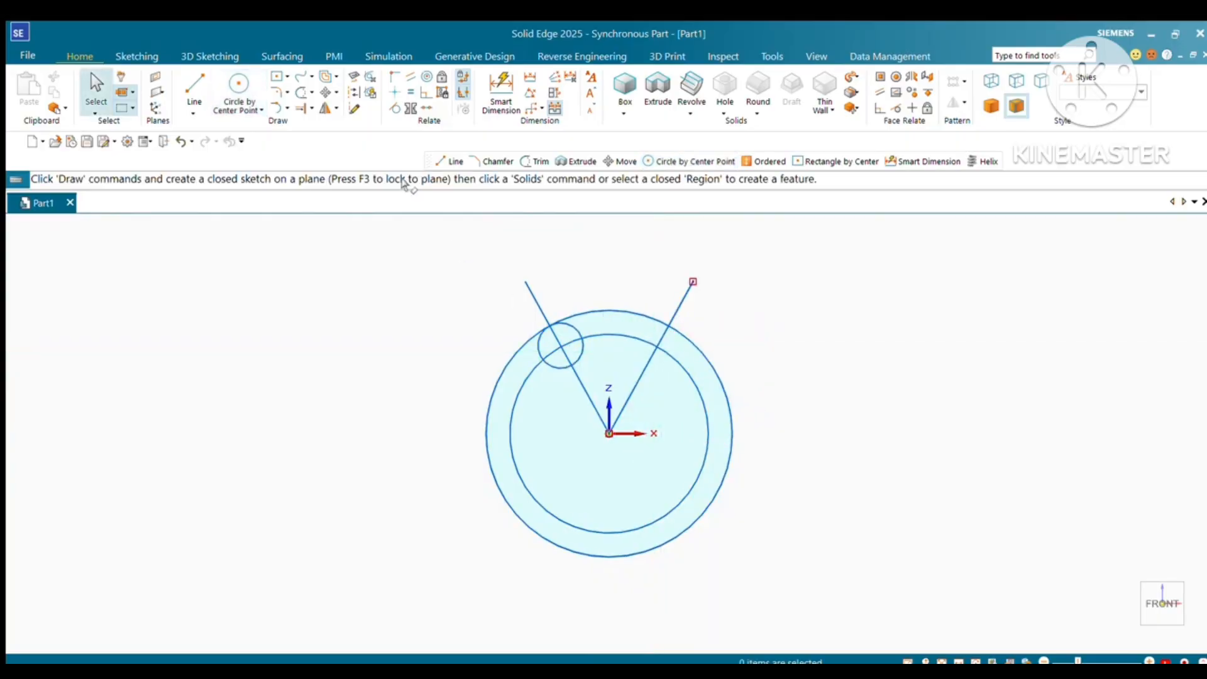
click(241, 88)
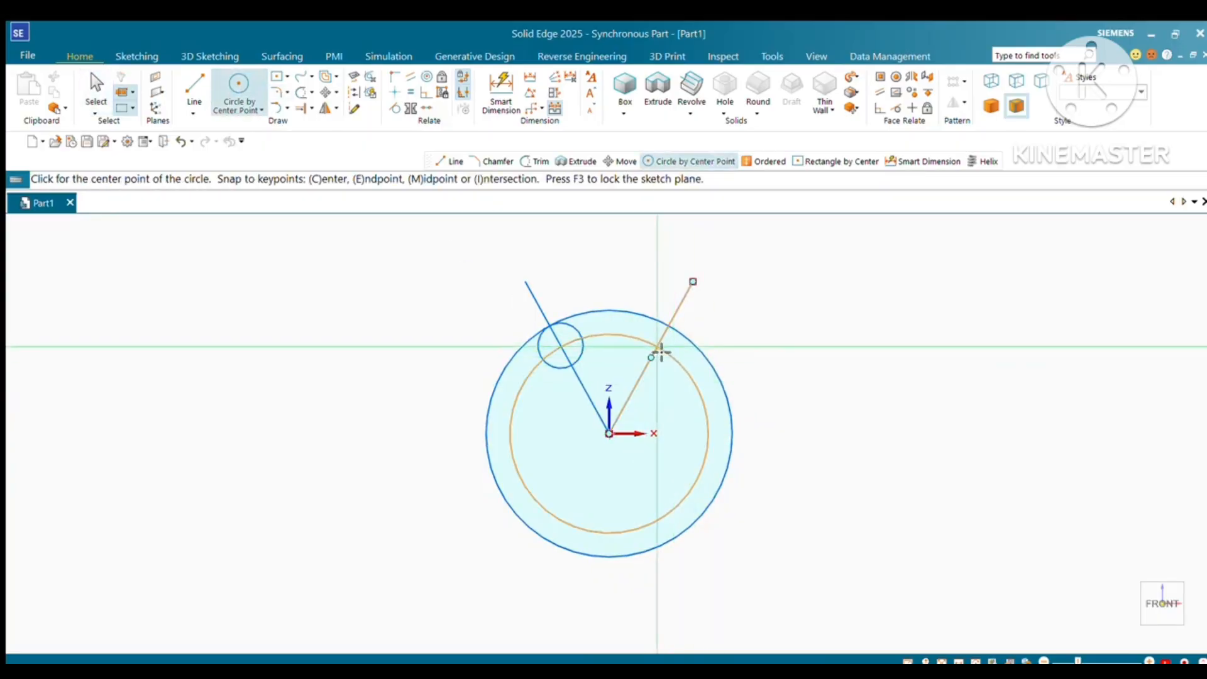
click(657, 346)
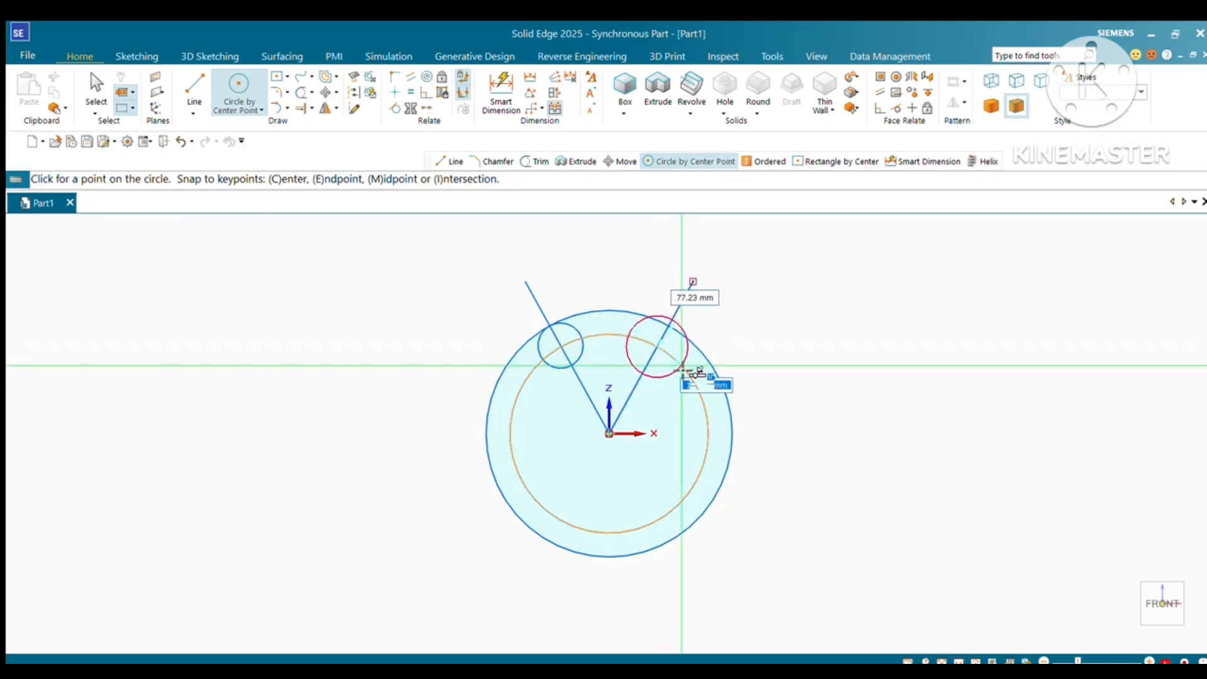
key(Escape)
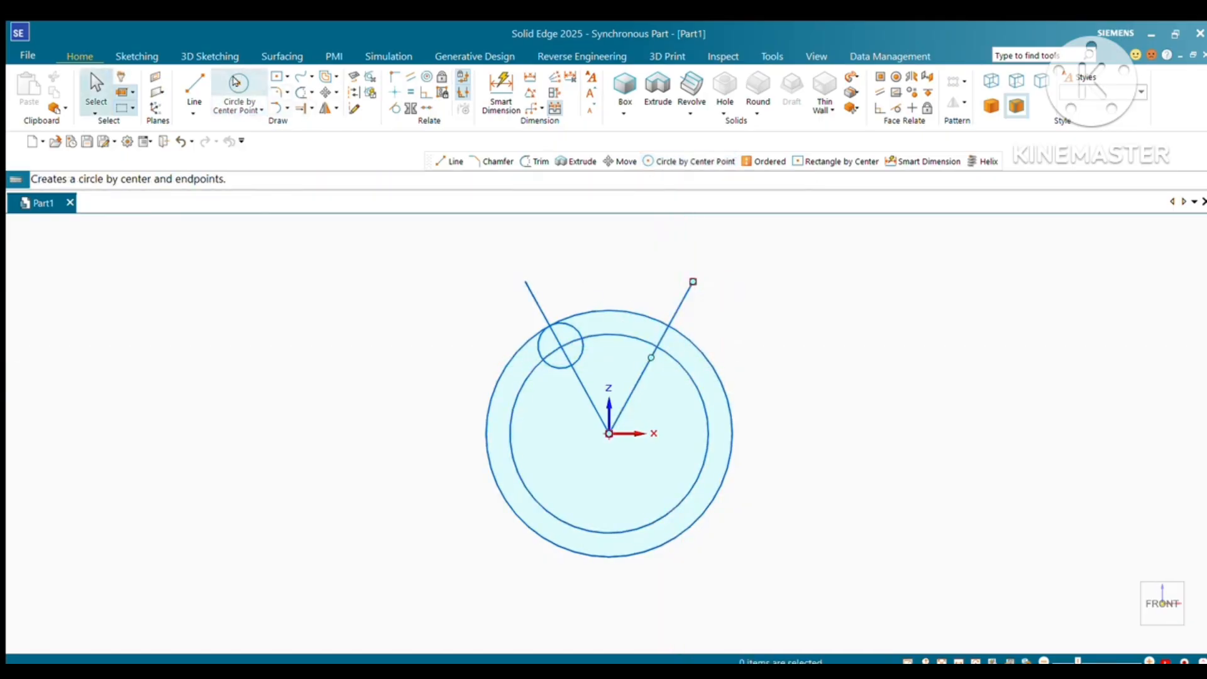
Draw a circle about 124 mm in diameter centered where the original slanted line crosses the inner large circle.
click(235, 81)
click(659, 347)
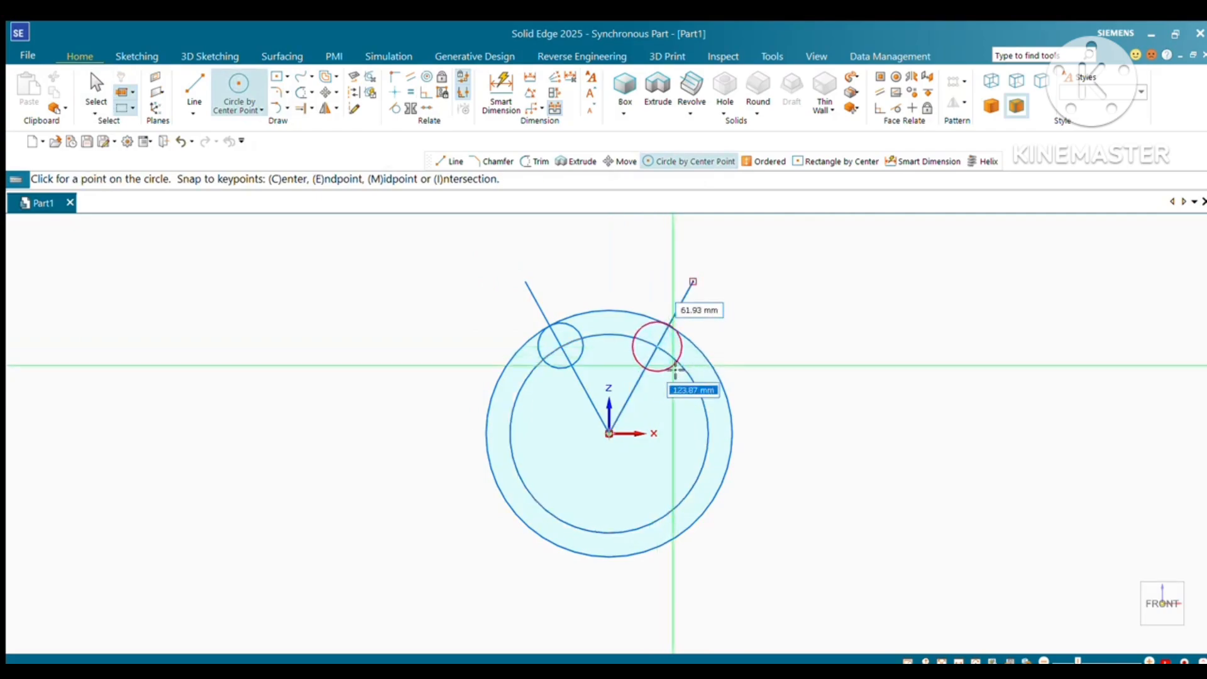
click(714, 390)
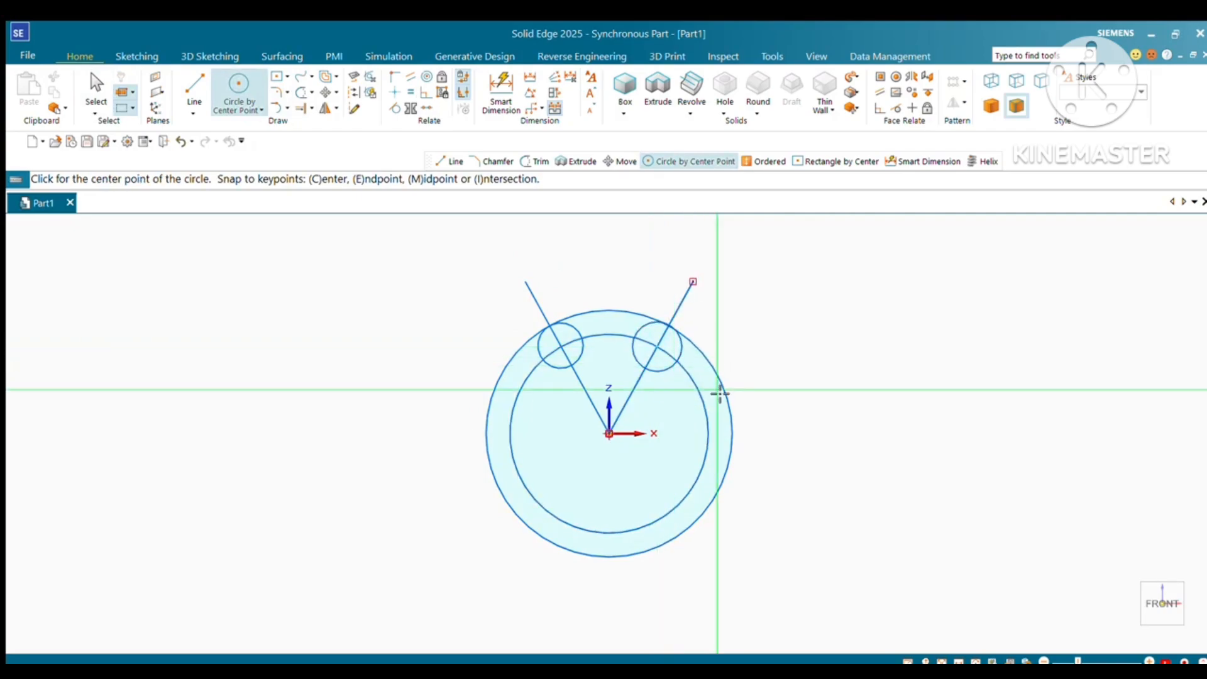
Try to draw a smaller circle concentric with the circle on the original slanted line.
click(680, 354)
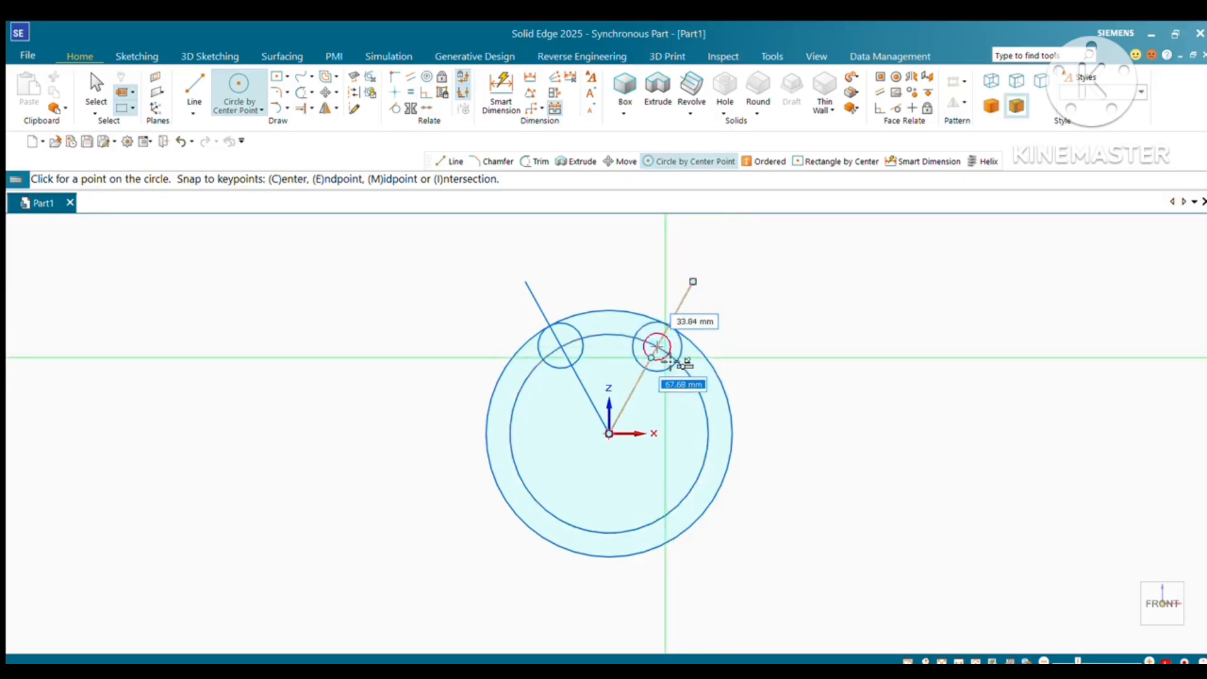
click(668, 358)
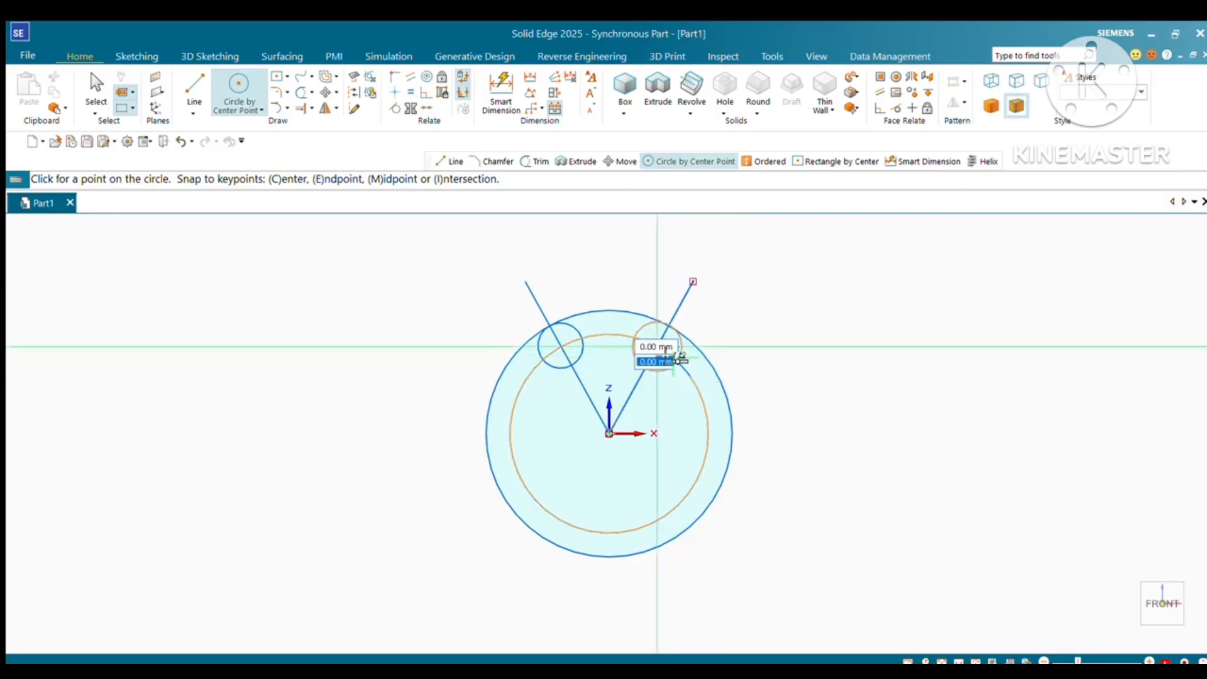
click(658, 350)
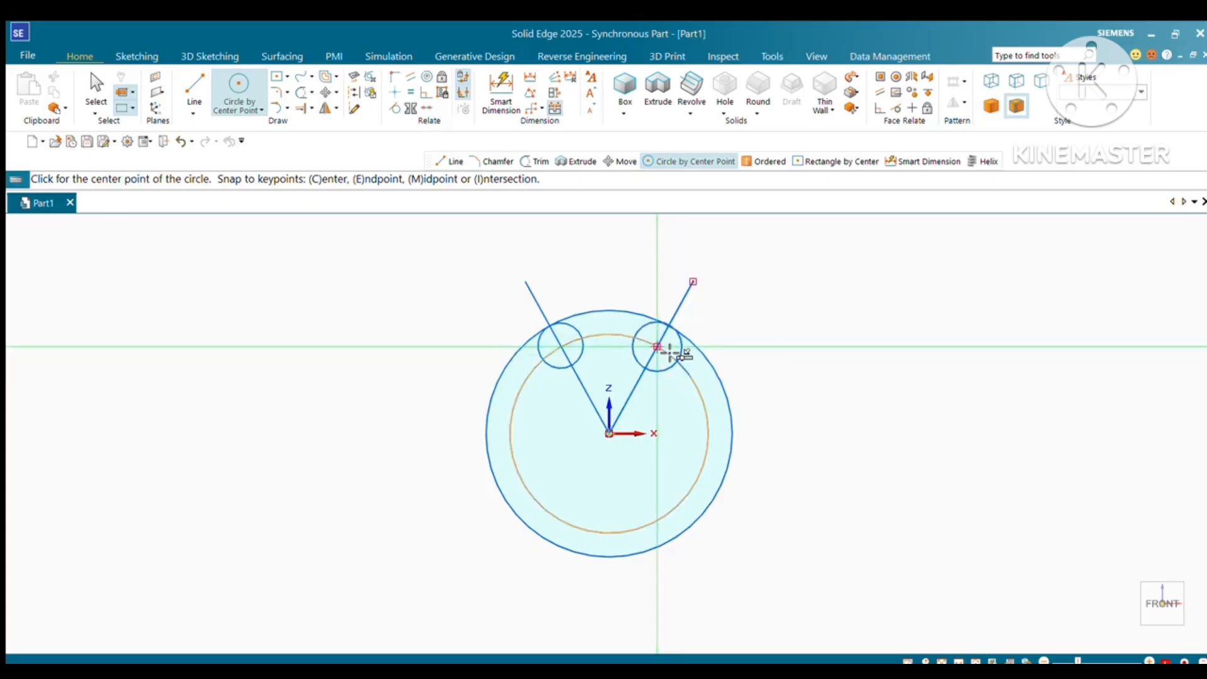
scroll(657, 346, up, 7)
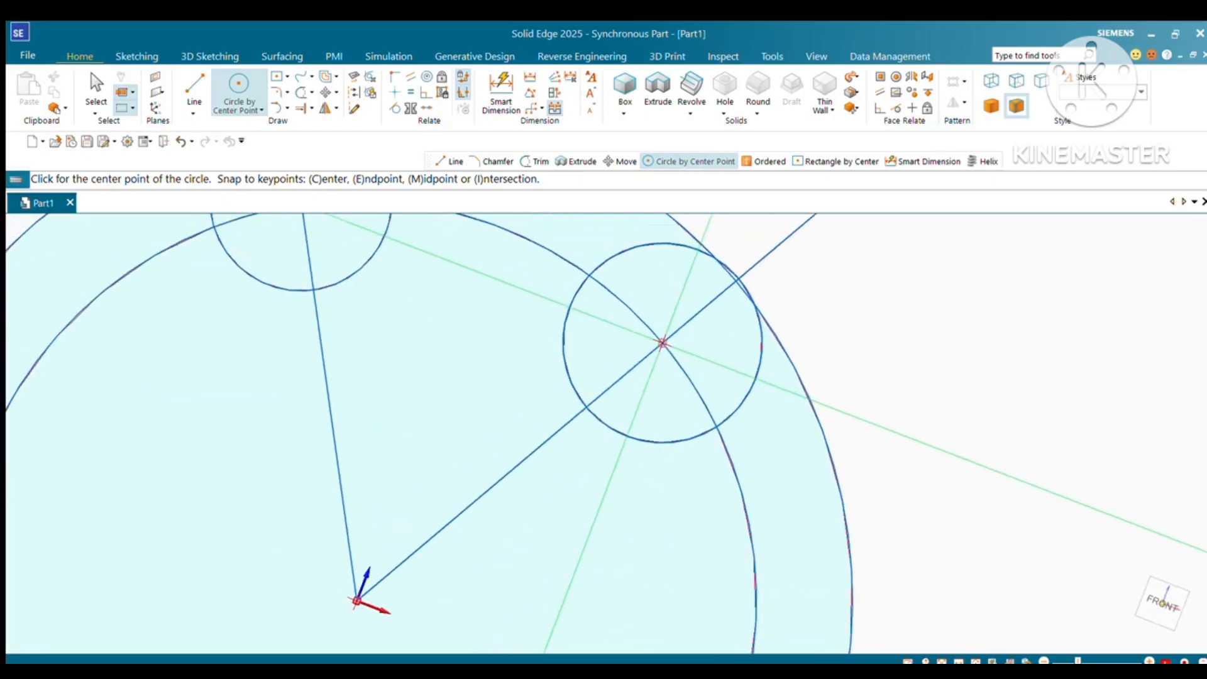
key(Escape)
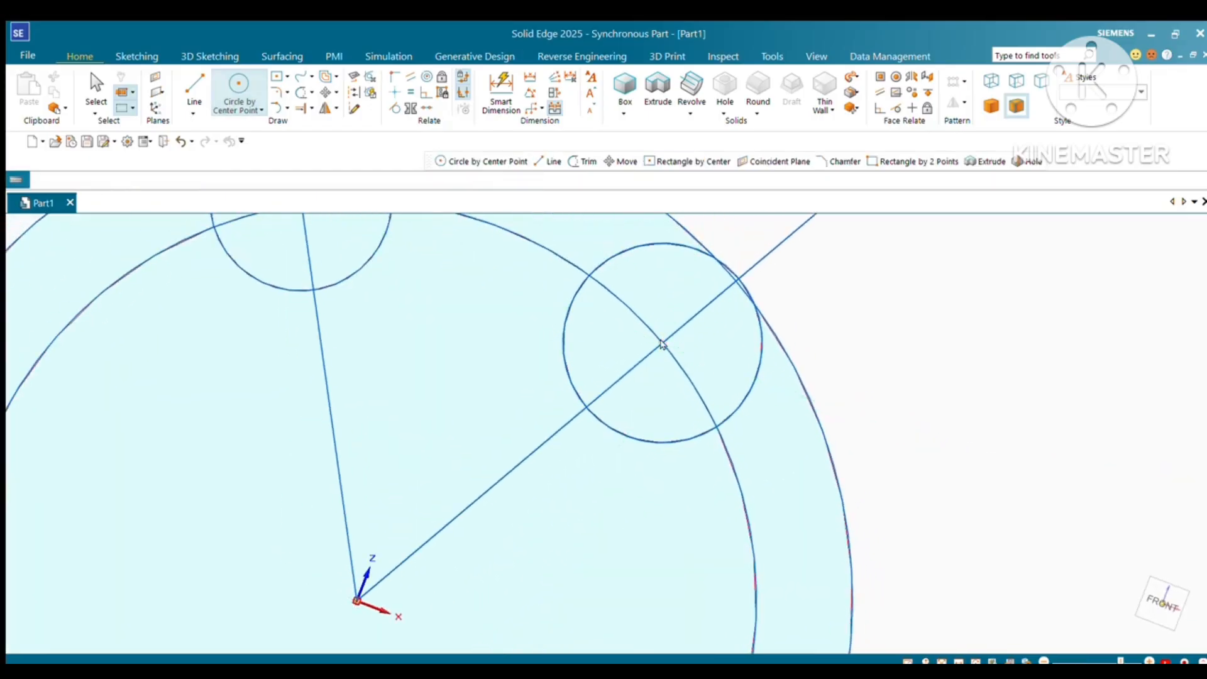
click(239, 88)
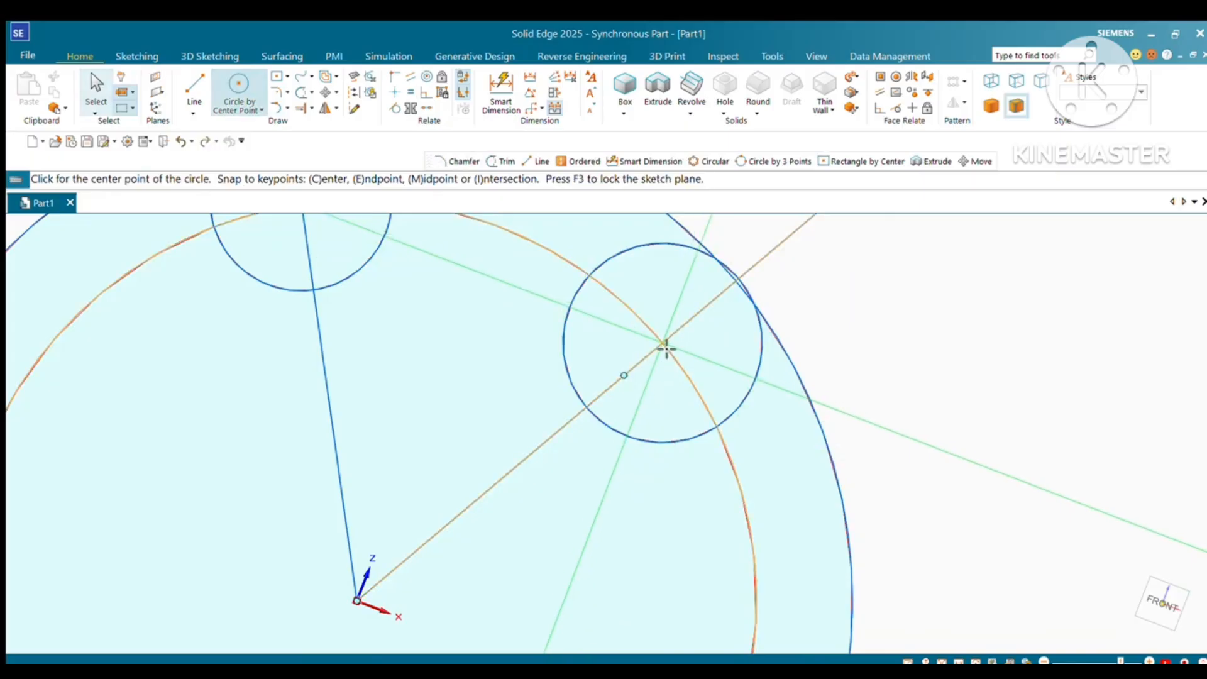
click(663, 343)
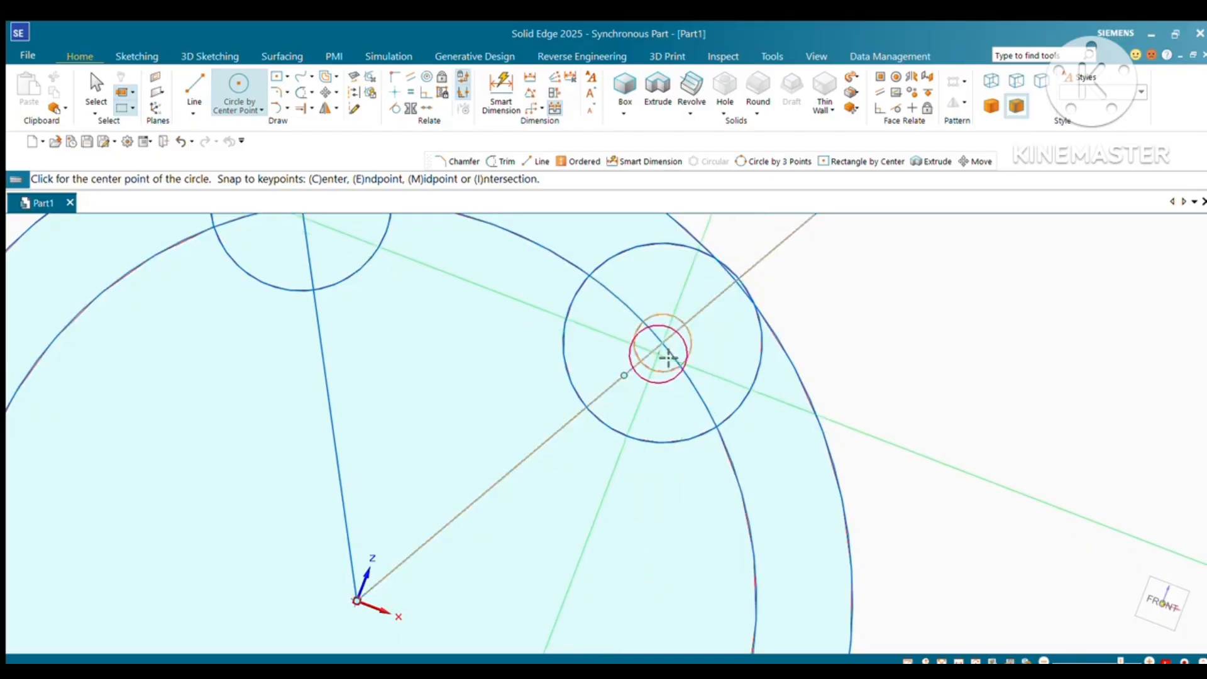
key(Escape)
key(ctrl+z)
click(238, 88)
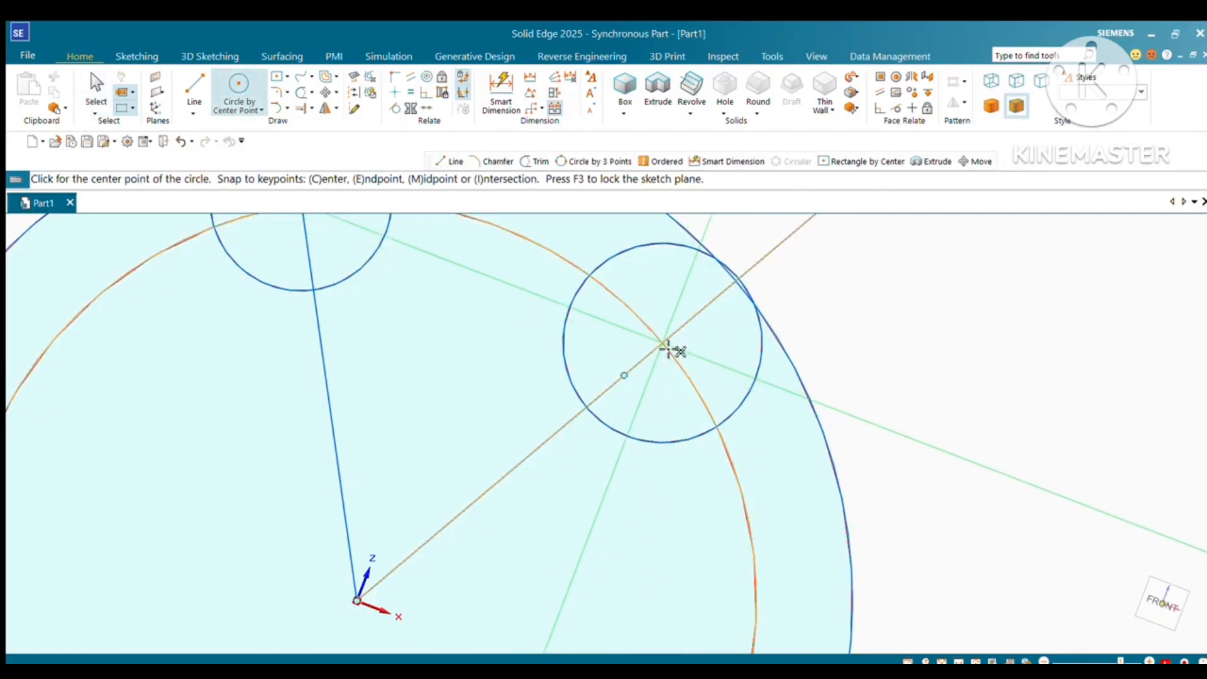
click(665, 346)
key(Escape)
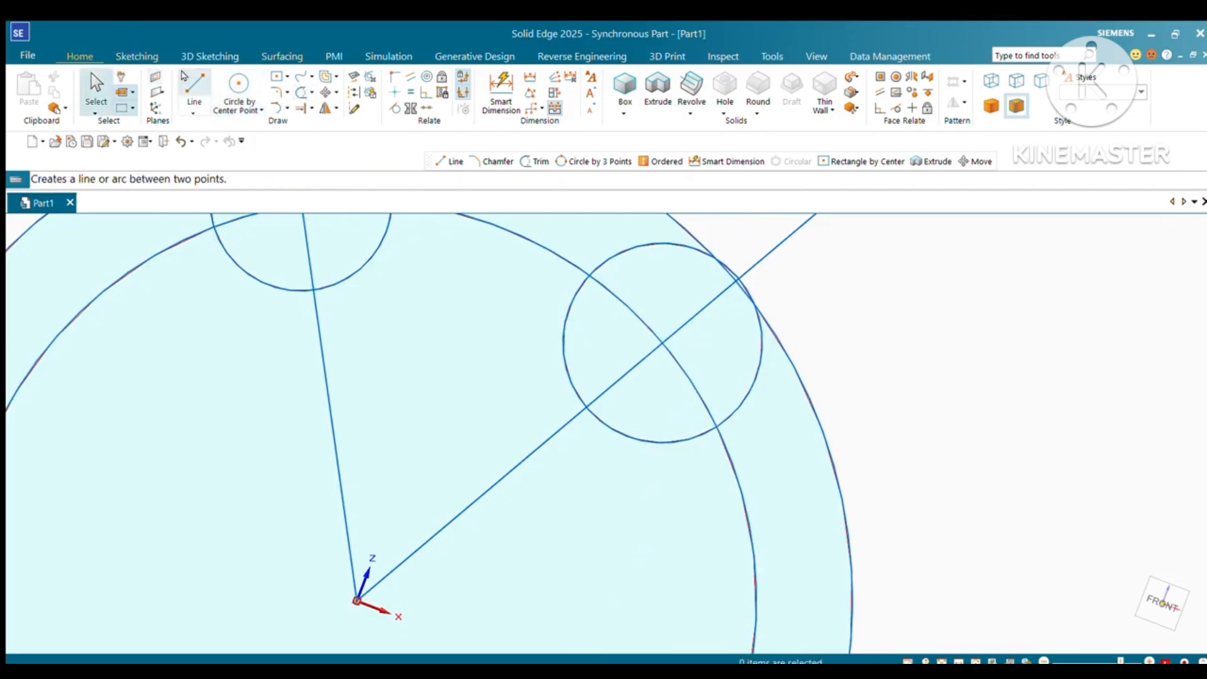
Draw a 61 mm diameter circle at the center of each of the two circles on the slanted lines.
click(238, 88)
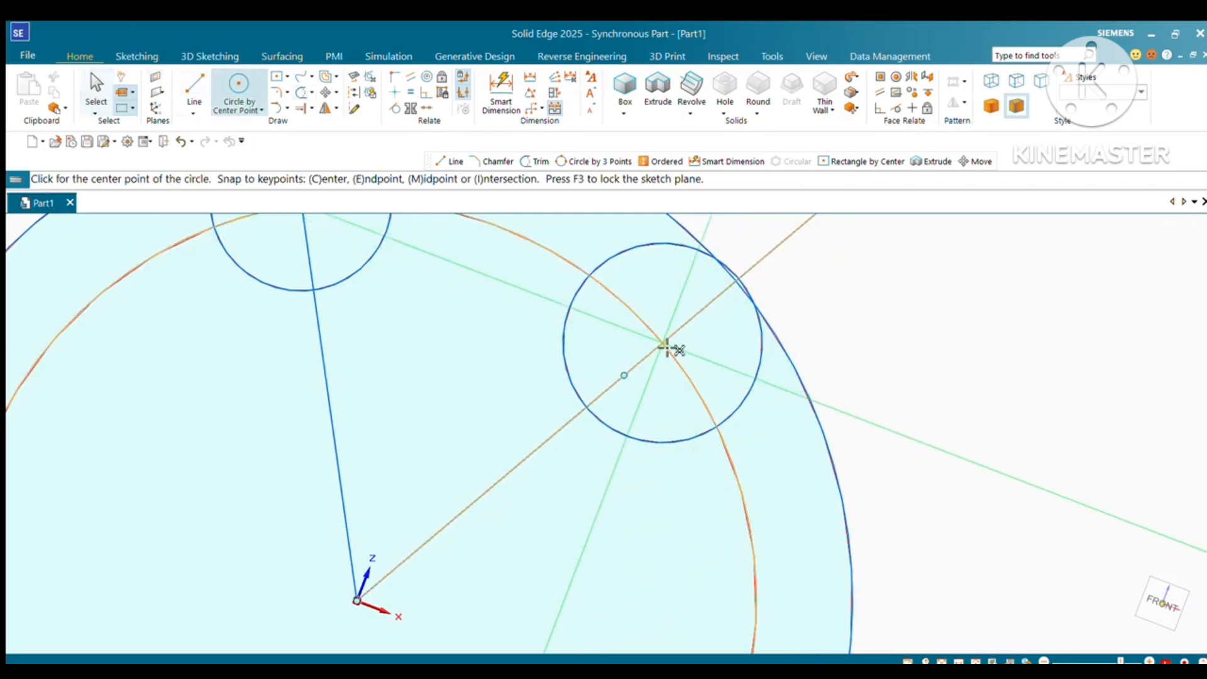
click(664, 343)
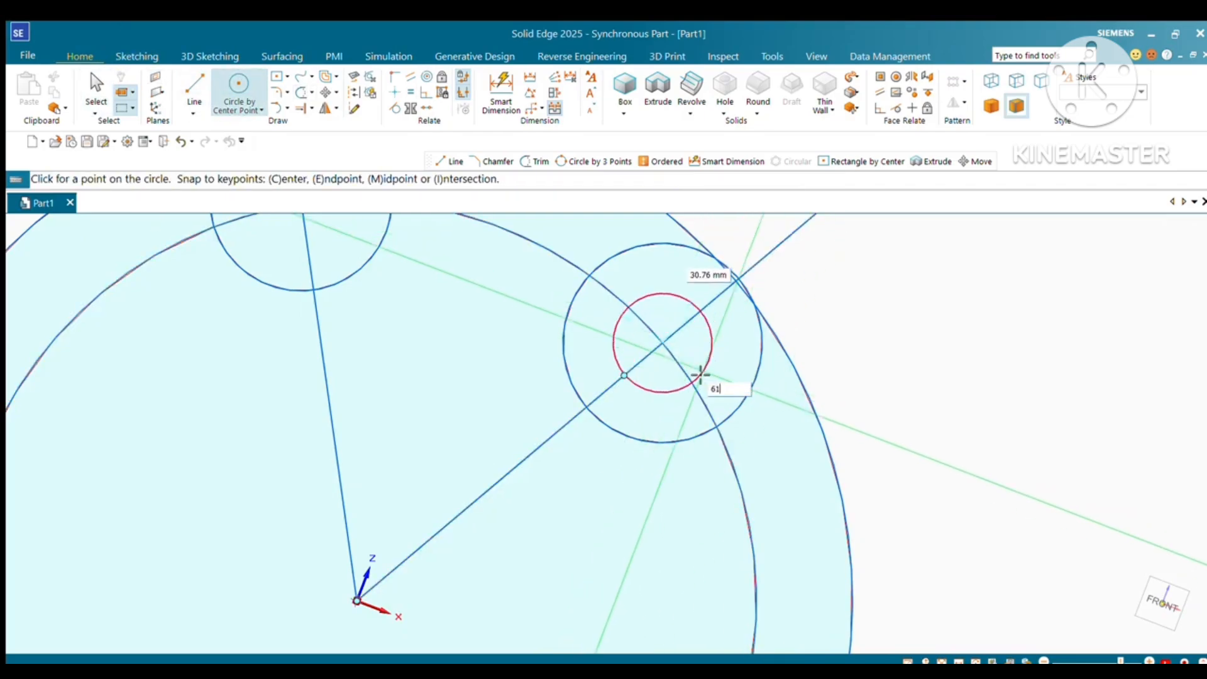
click(708, 386)
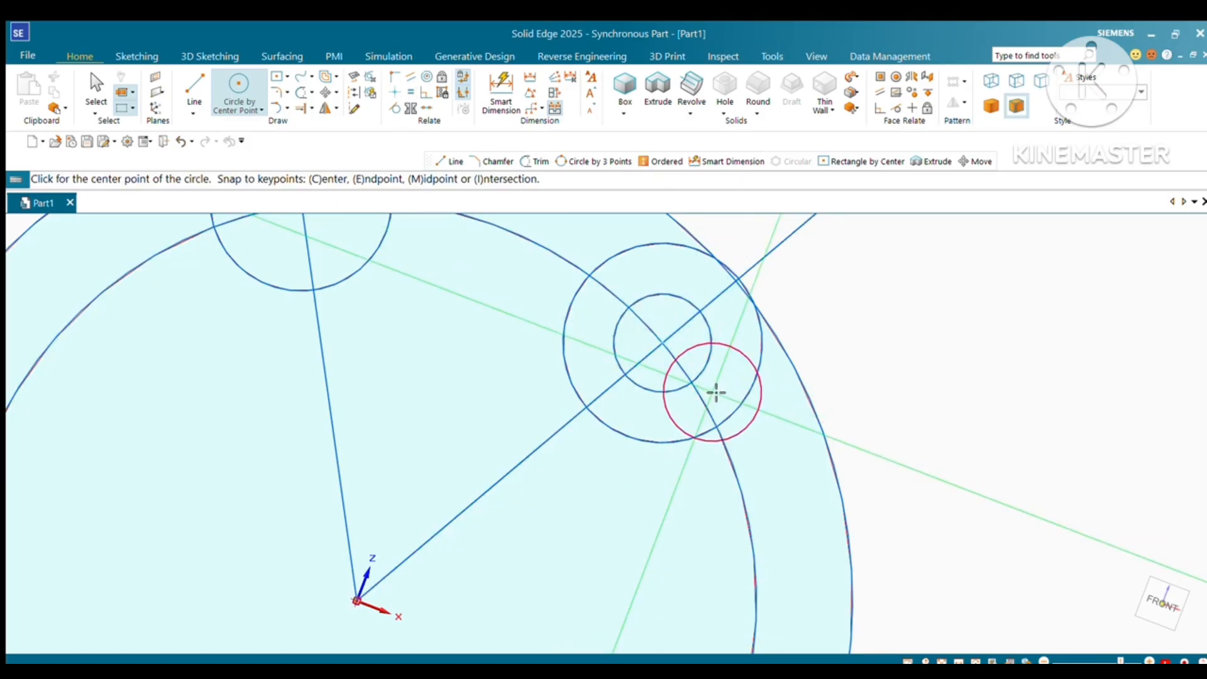
scroll(716, 393, down, 3)
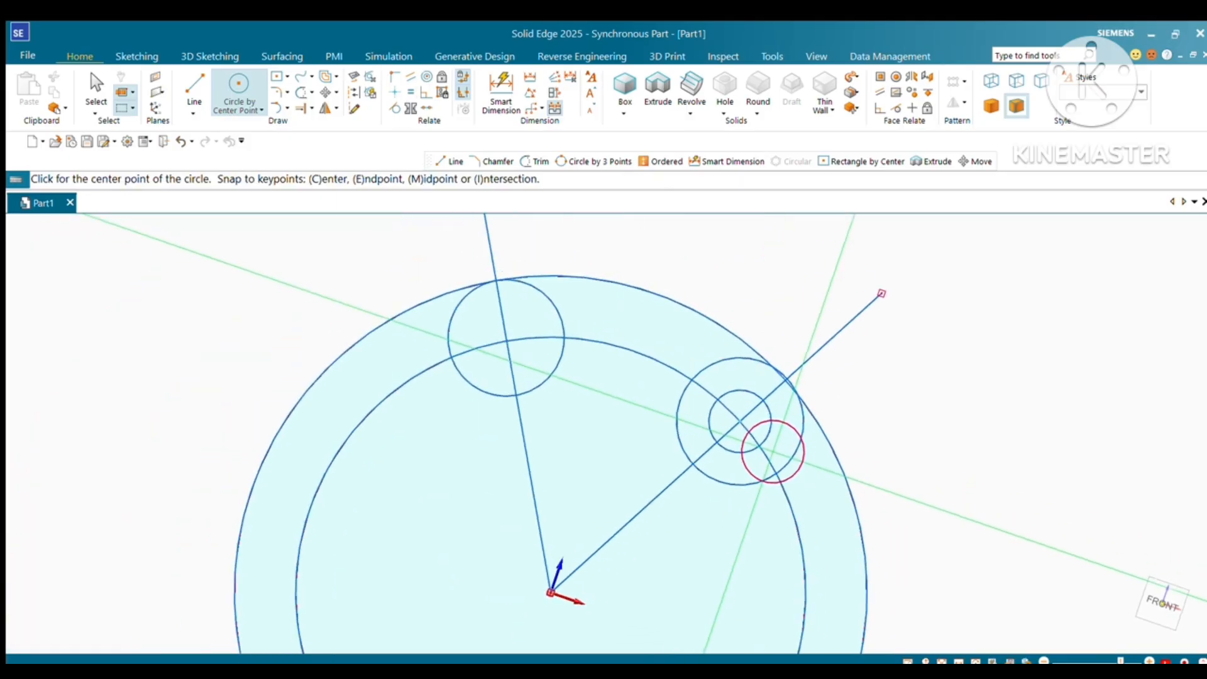
click(512, 340)
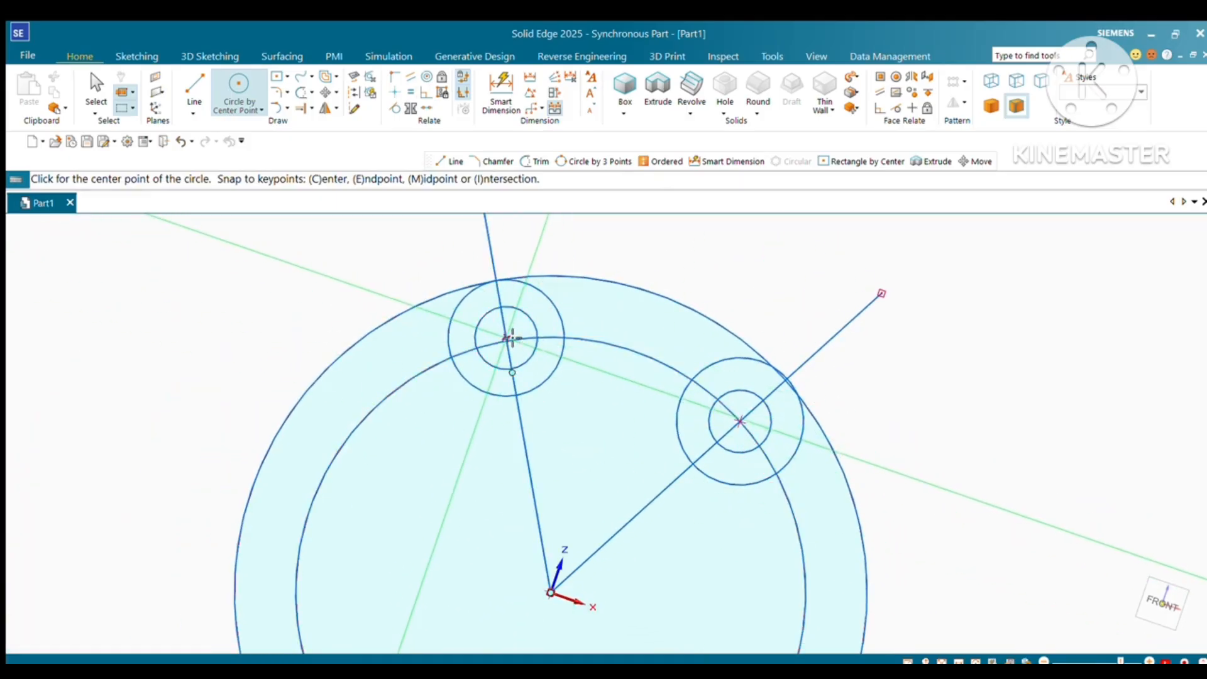
key(Escape)
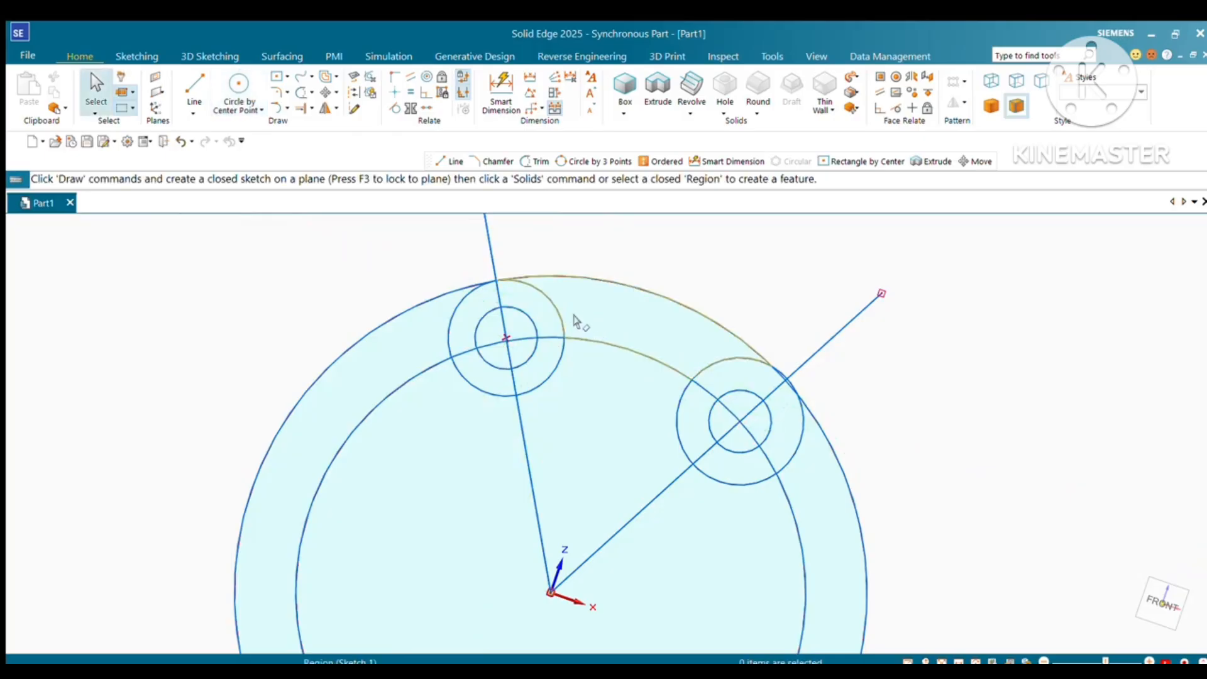
Draw a center-point arc of about 91 mm radius and 20° from the circle on the mirrored line to the inner large circle.
click(276, 108)
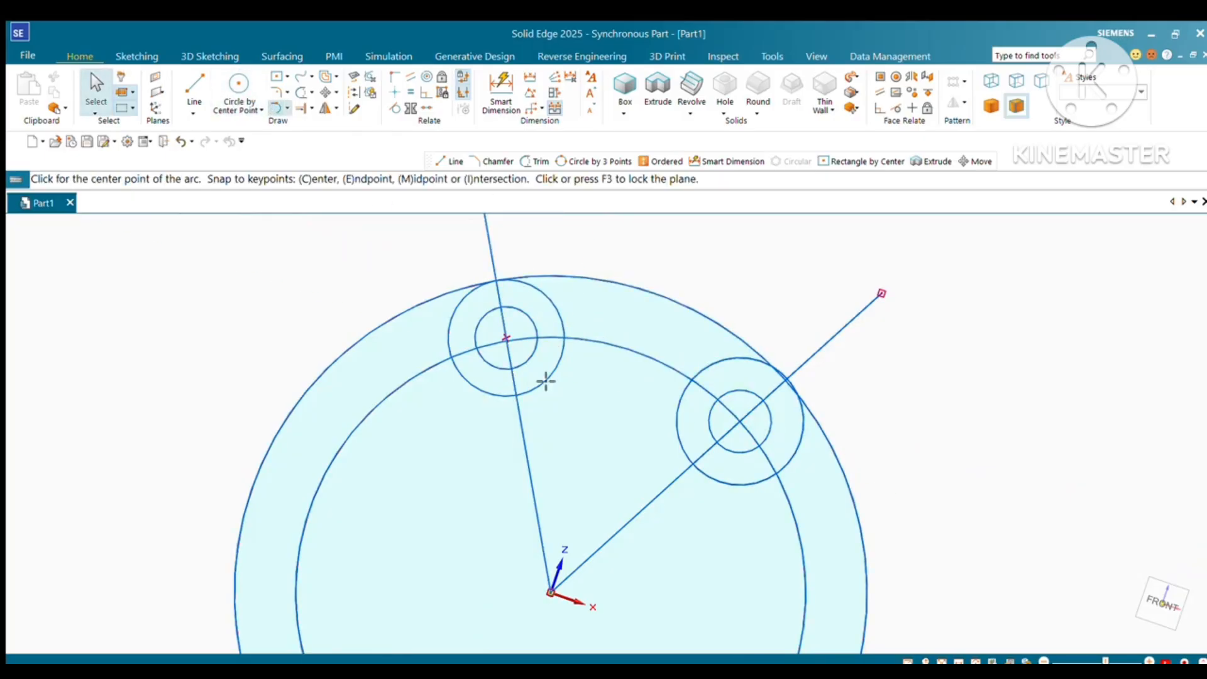
click(558, 313)
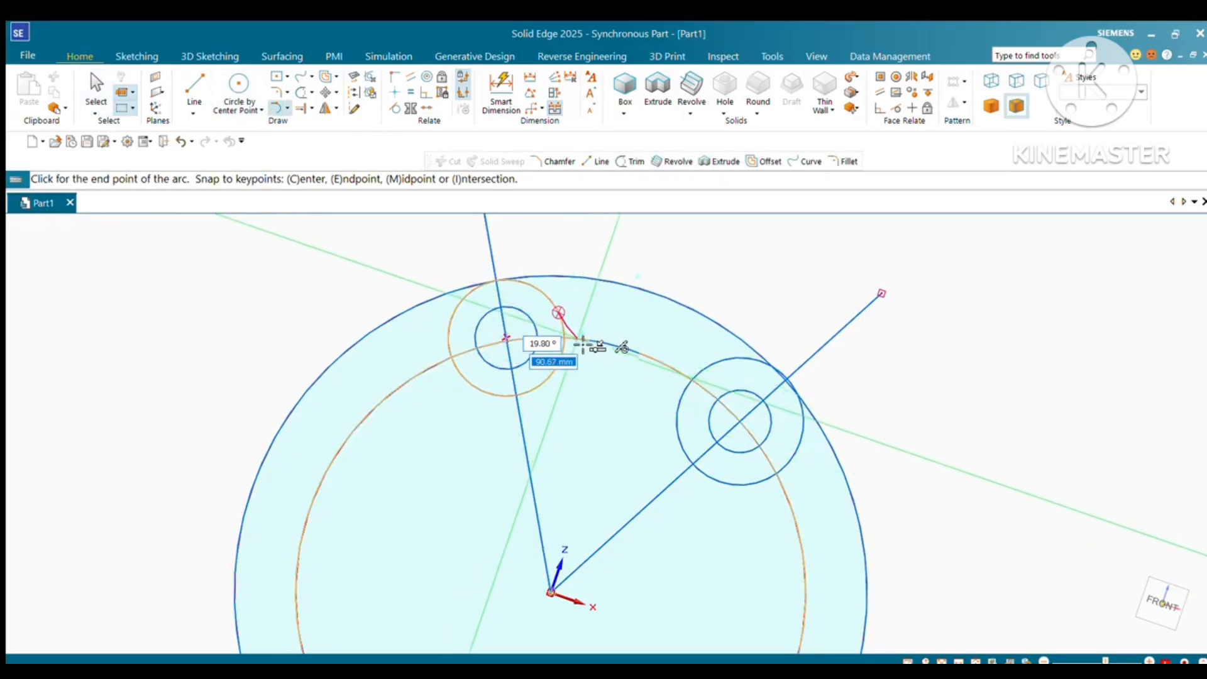
click(733, 389)
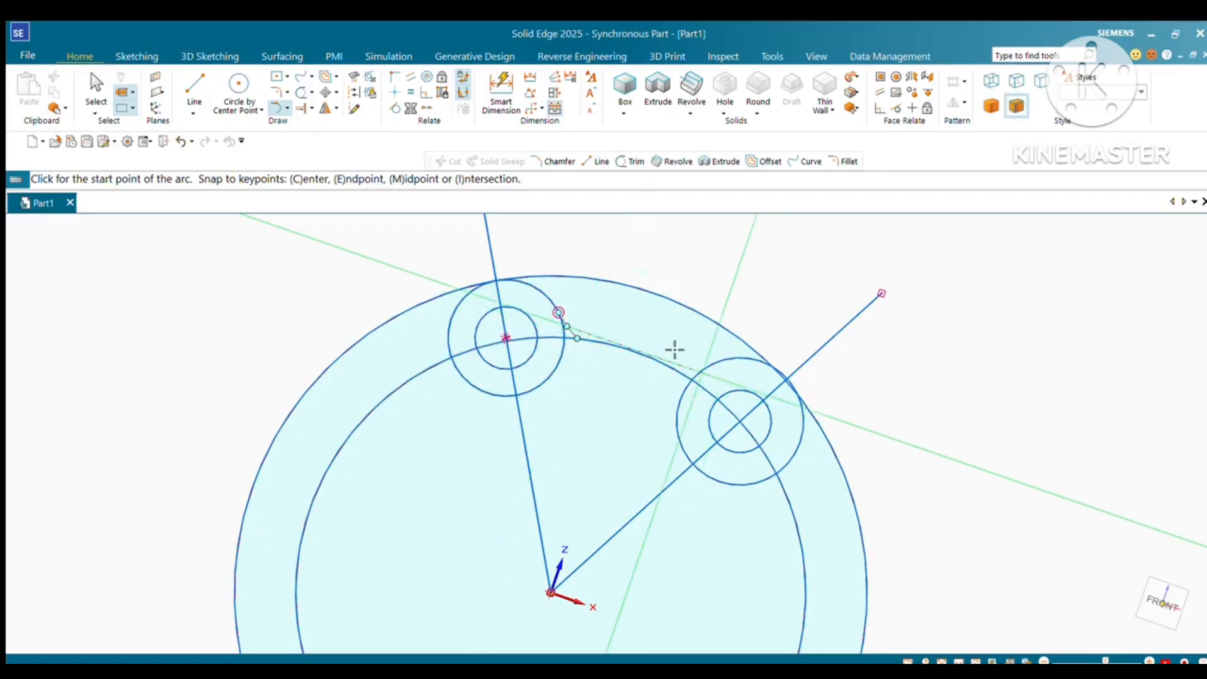
Try to draw a short arc from the circle on the original slanted line to the inner large circle.
click(712, 366)
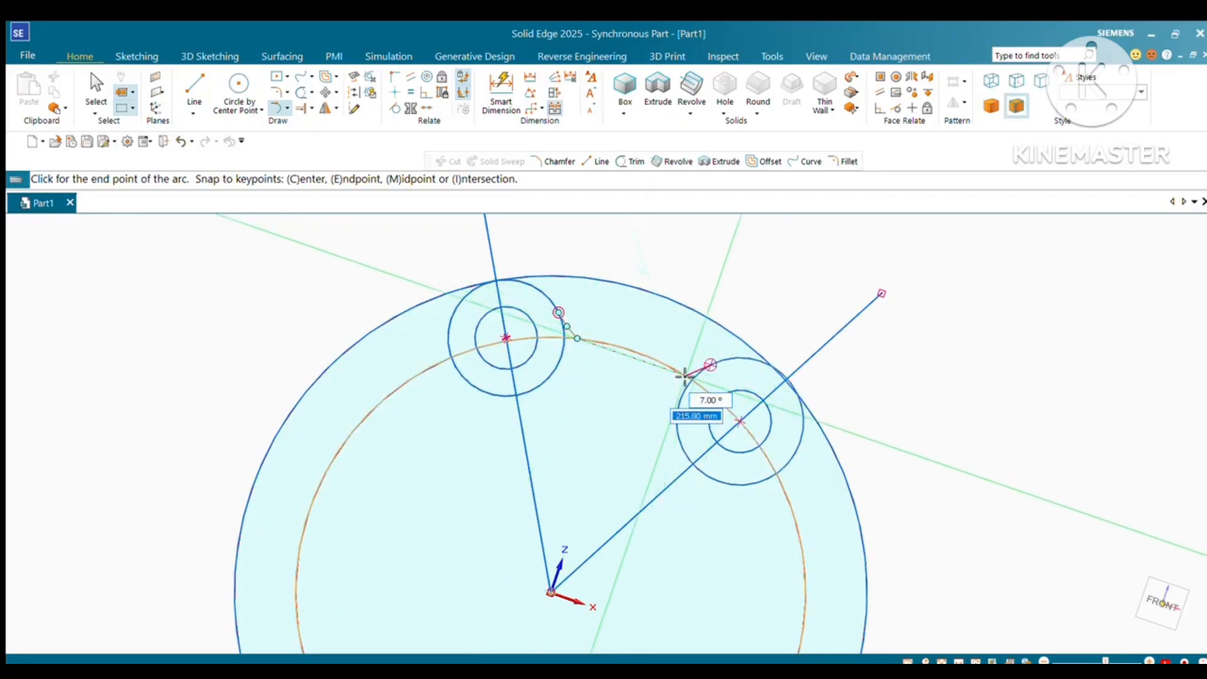
click(675, 372)
key(Escape)
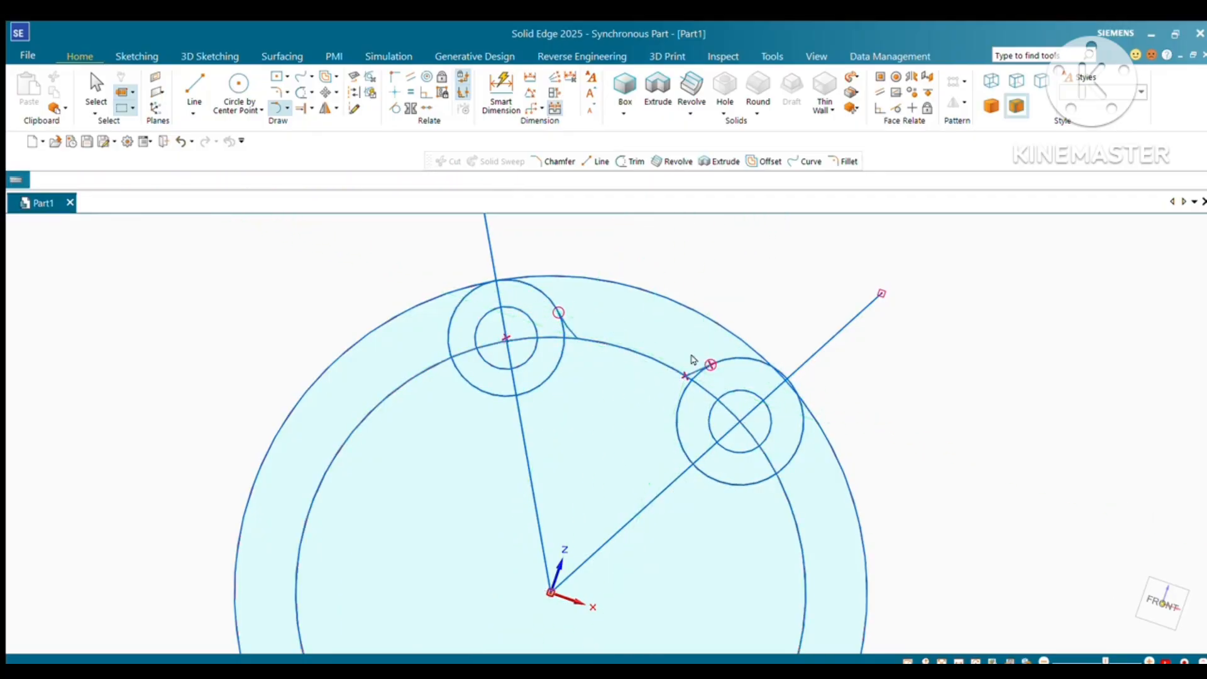
Draw a concave arc joining the facing sides of the two lugs' outer circles.
click(274, 107)
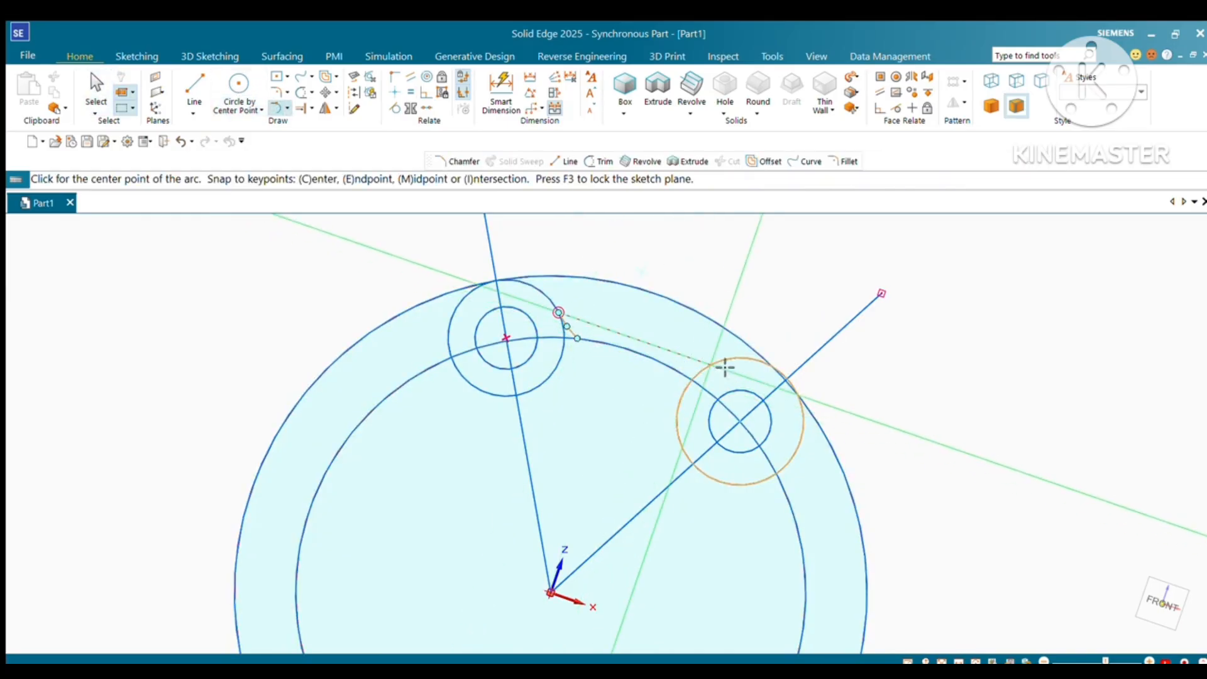
click(710, 365)
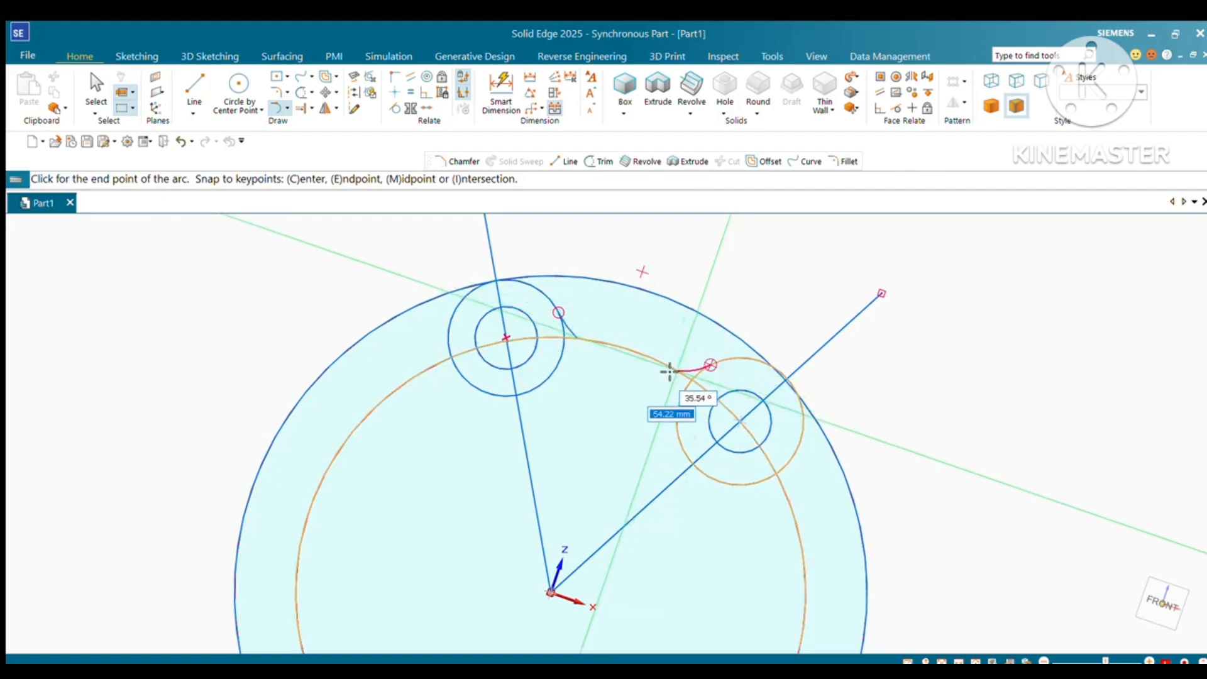
click(559, 318)
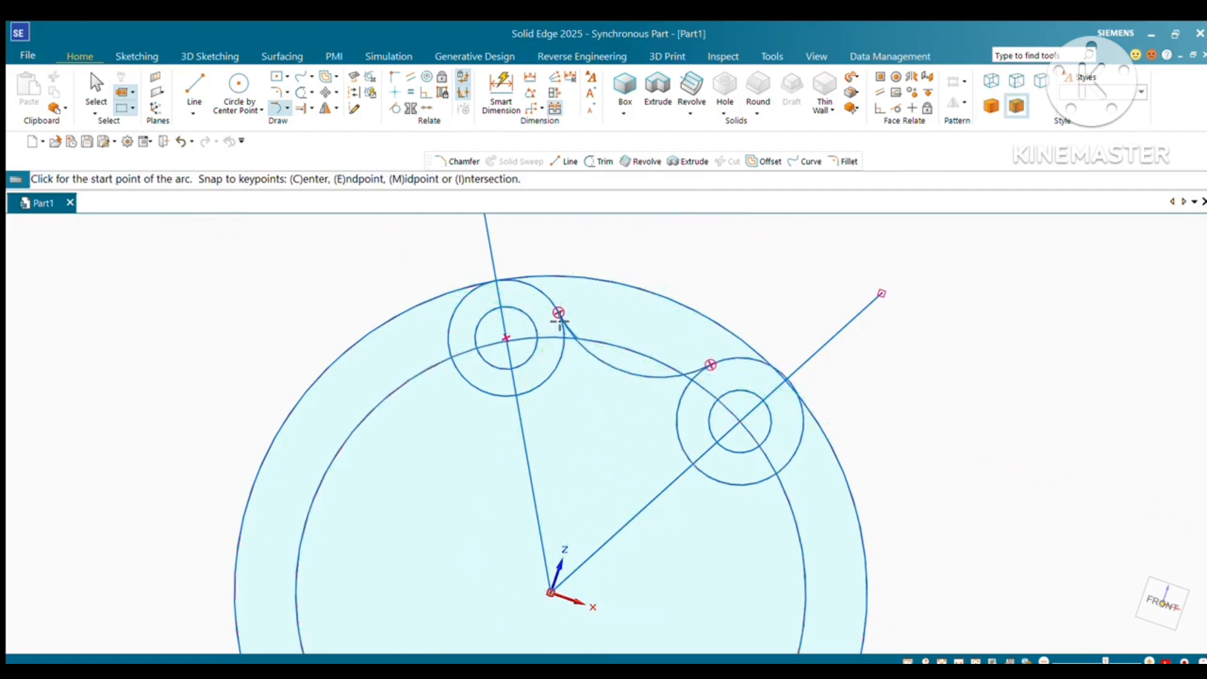
key(Escape)
Trim away the leftover short arc and the inner large circle's segments between the lugs, up to the left lug's small circle.
scroll(662, 378, up, 5)
scroll(458, 242, up, 2)
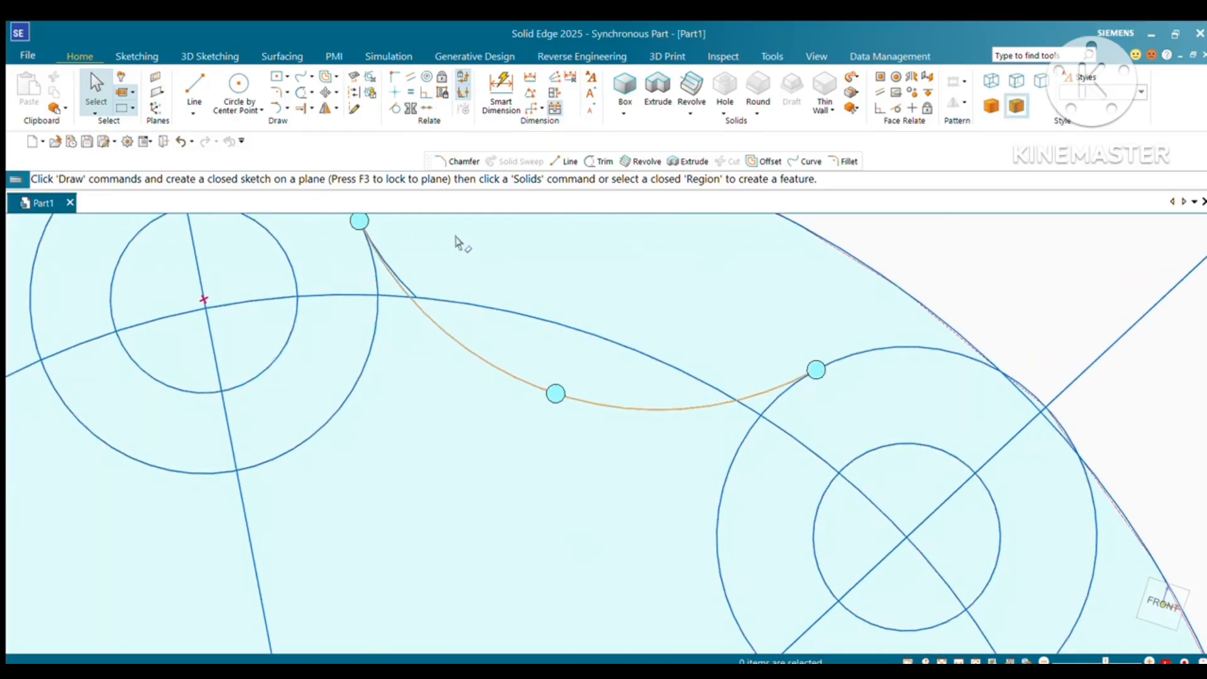
click(302, 92)
click(401, 274)
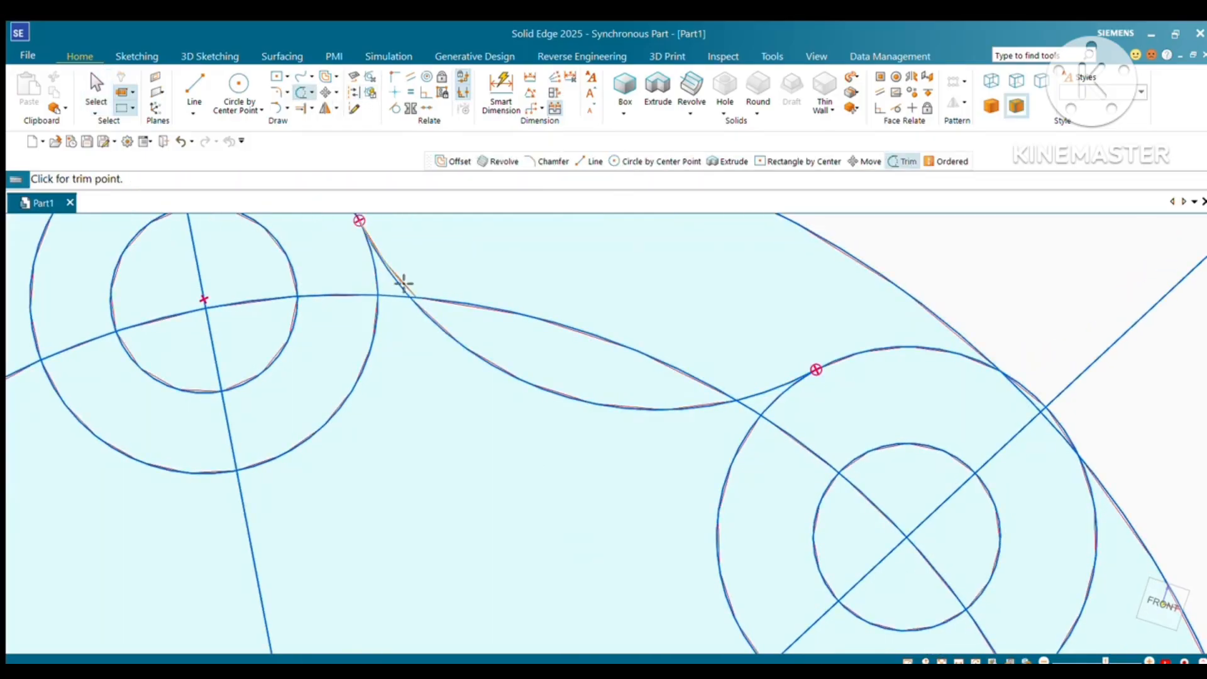
click(524, 320)
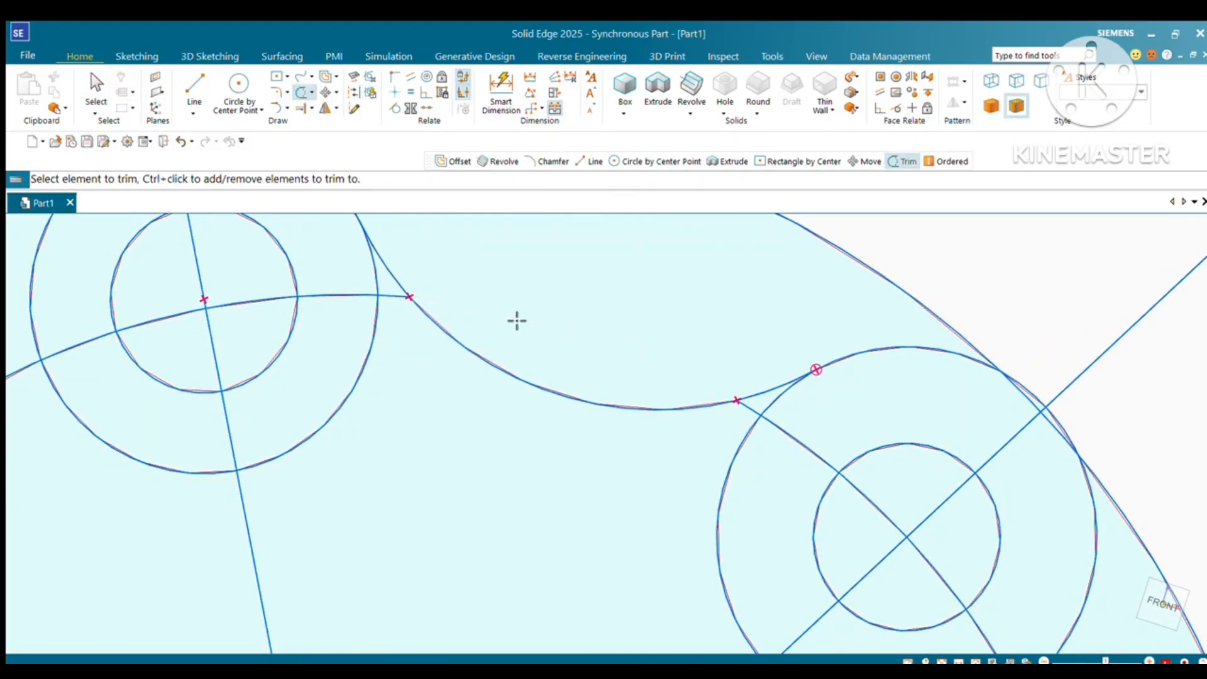
click(749, 413)
scroll(740, 352, down, 6)
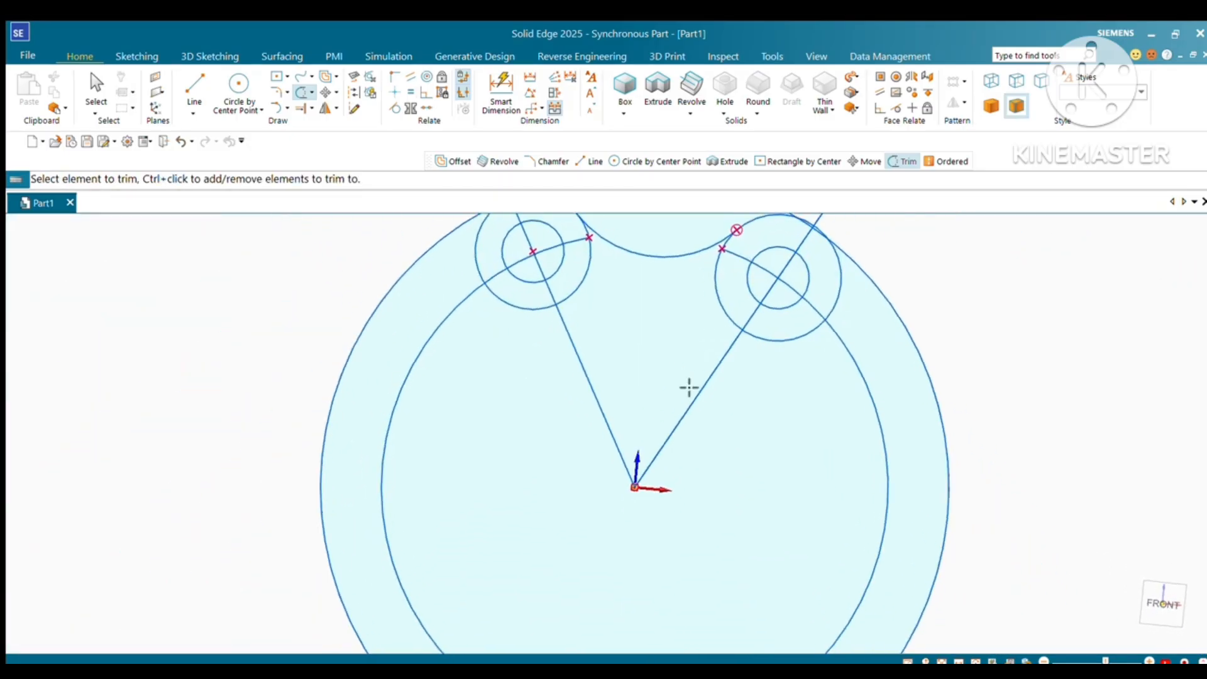
scroll(689, 387, down, 1)
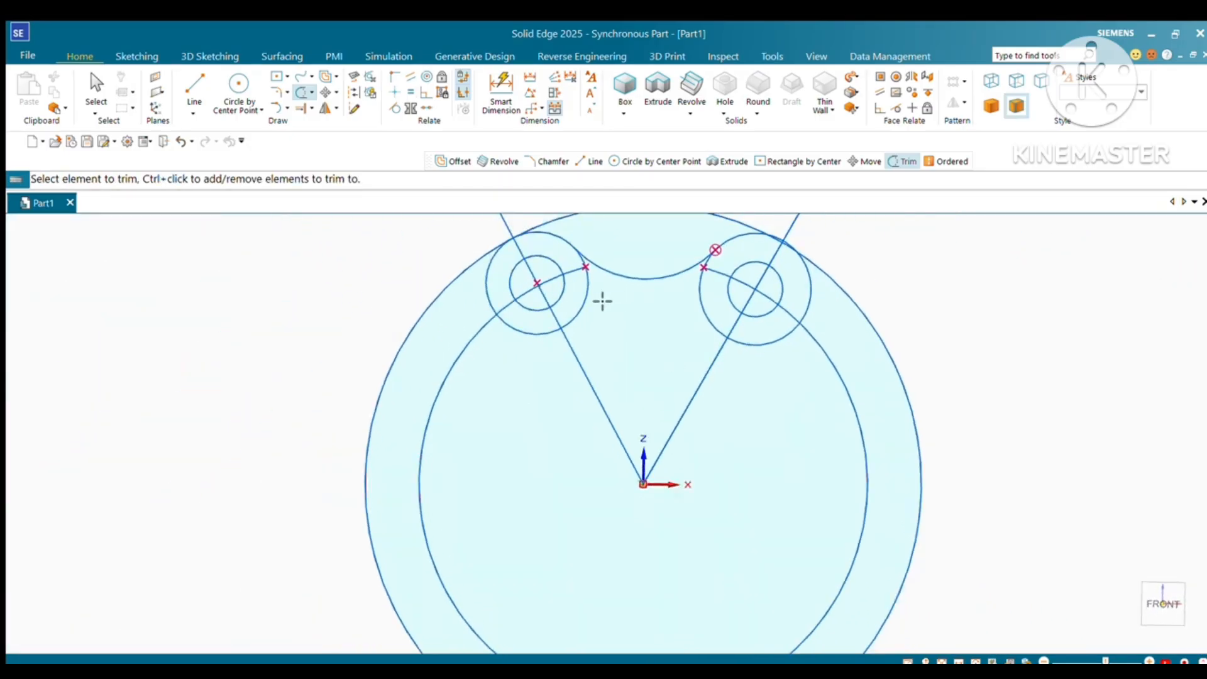
click(582, 271)
key(Escape)
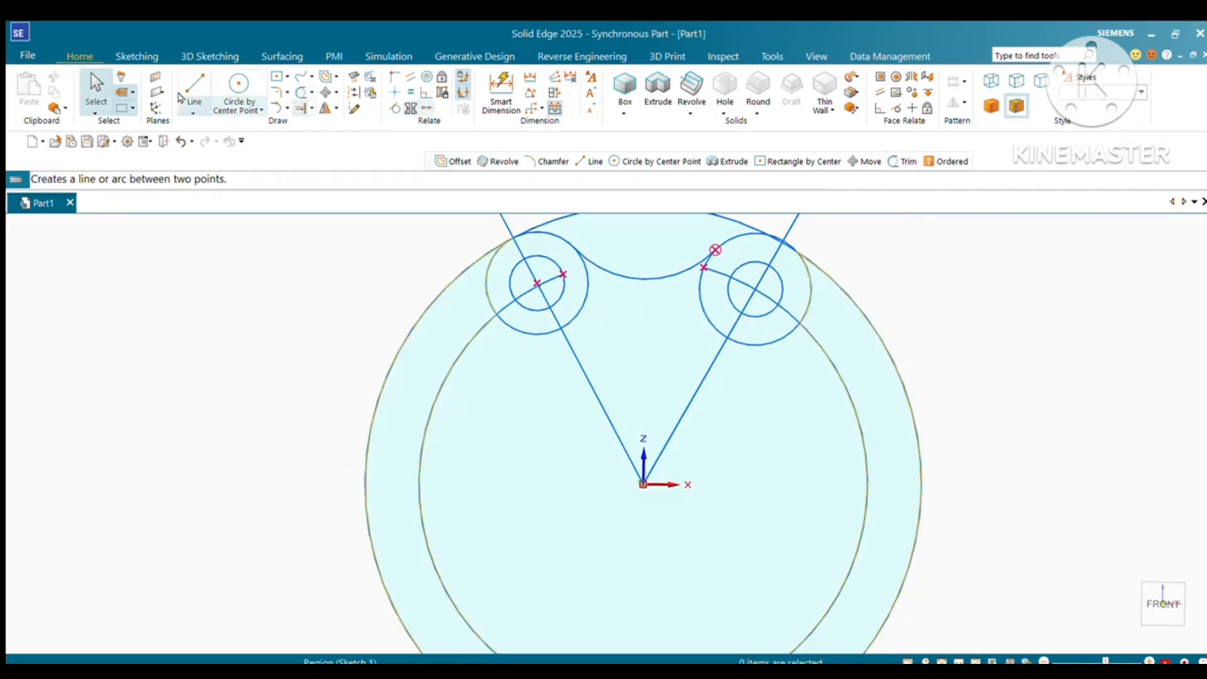
click(272, 108)
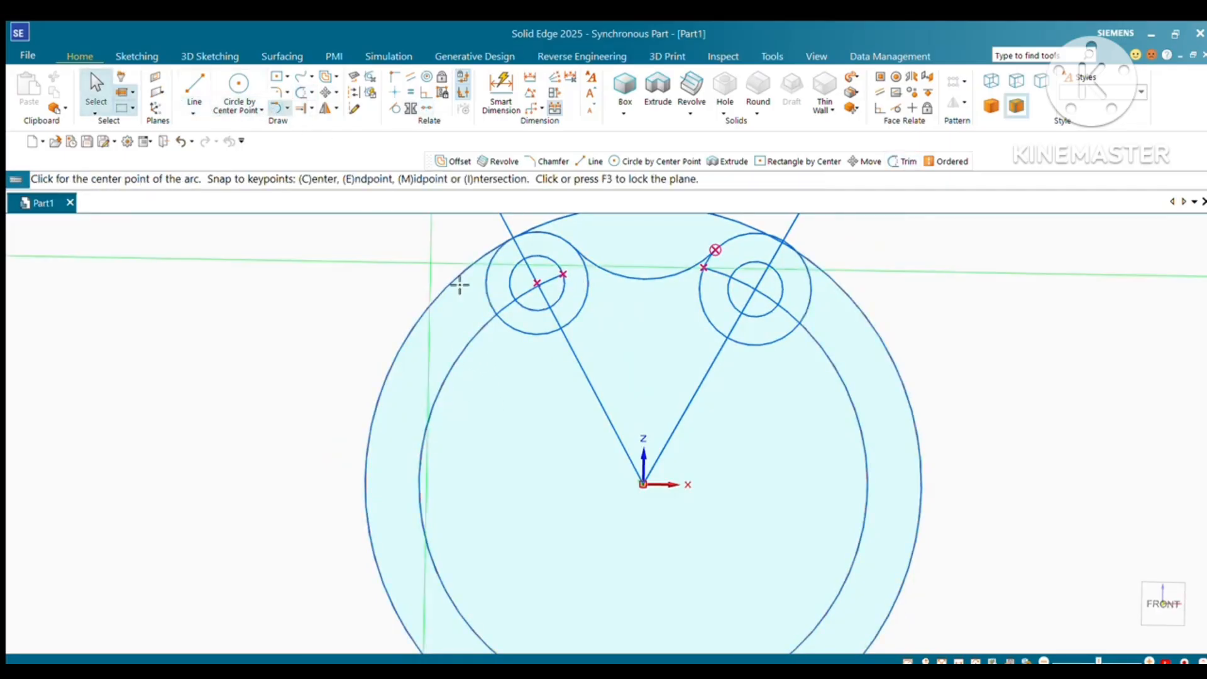
click(488, 300)
click(468, 346)
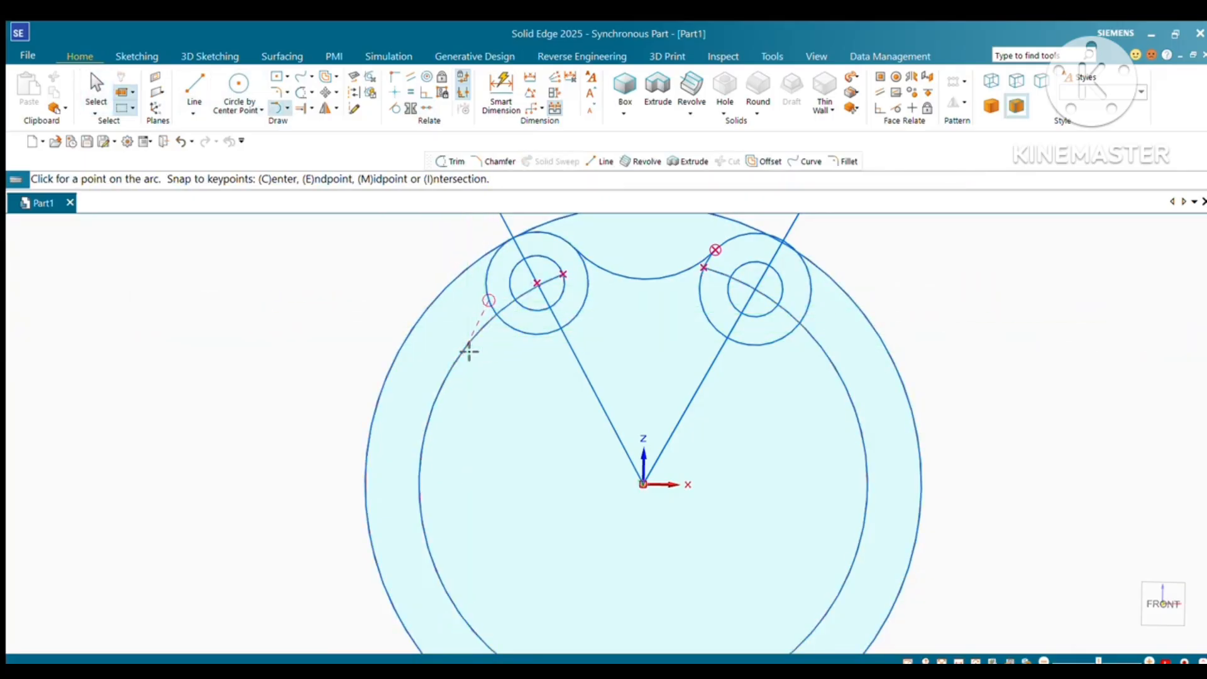
click(490, 301)
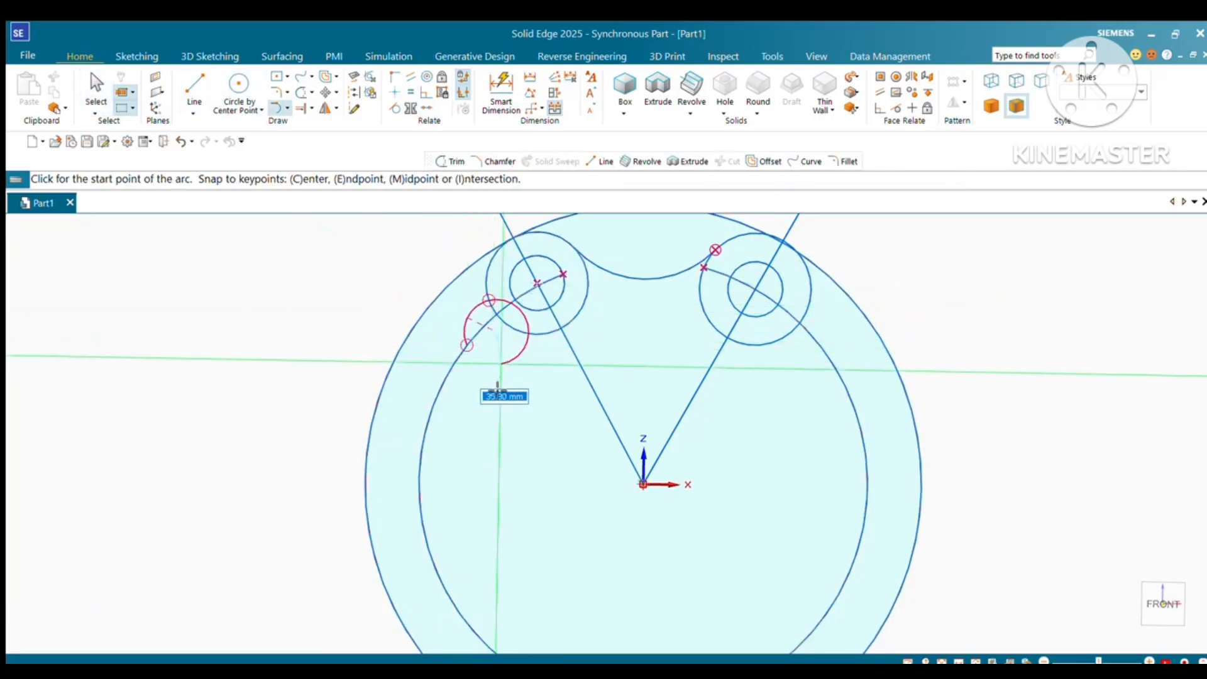
key(Escape)
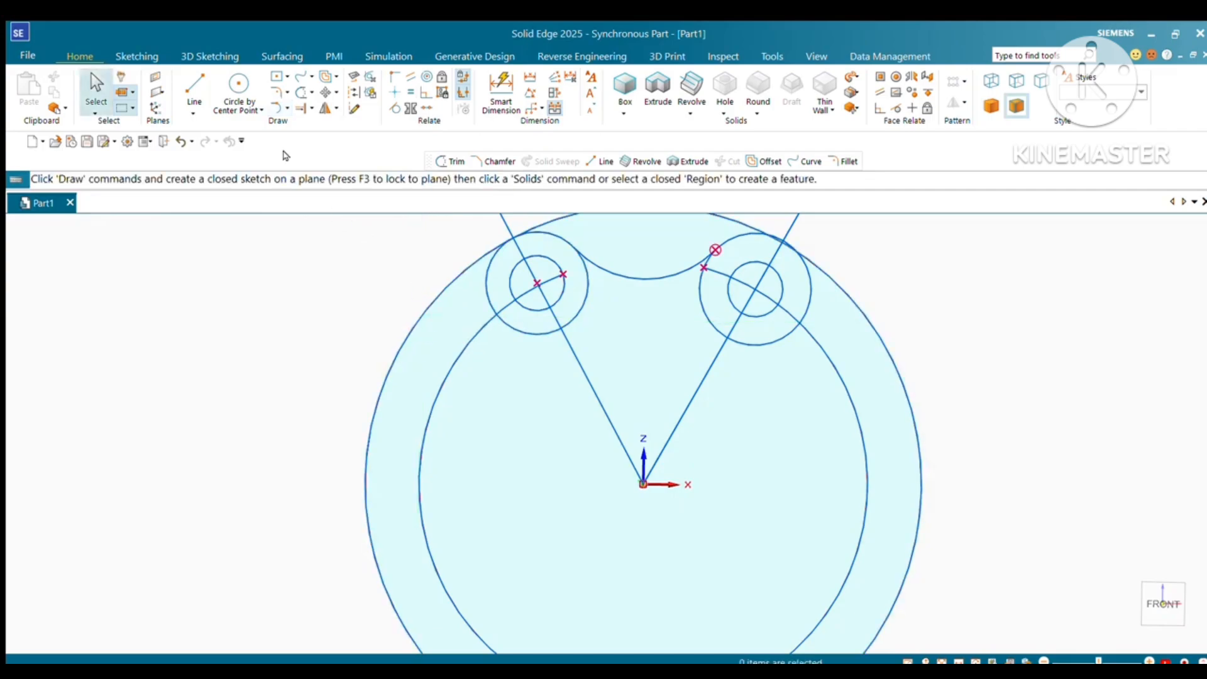
Draw a short arc from the outer side of the left lug's outer circle to the inner large circle.
click(276, 108)
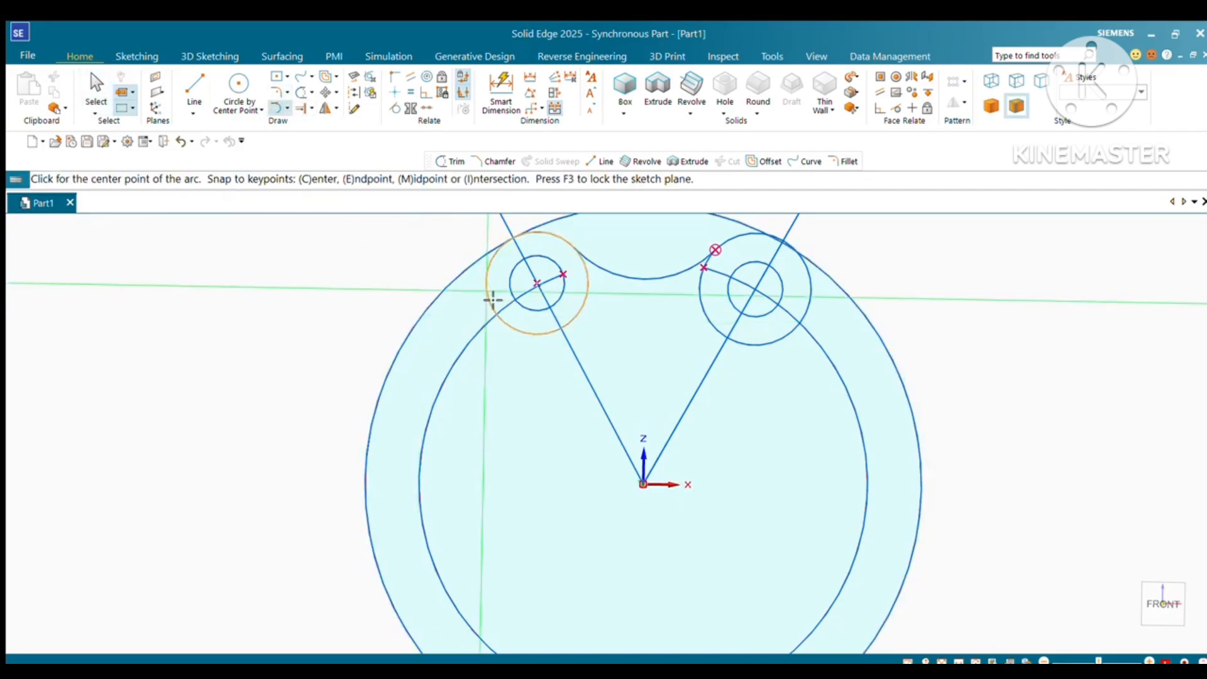
click(492, 305)
click(488, 301)
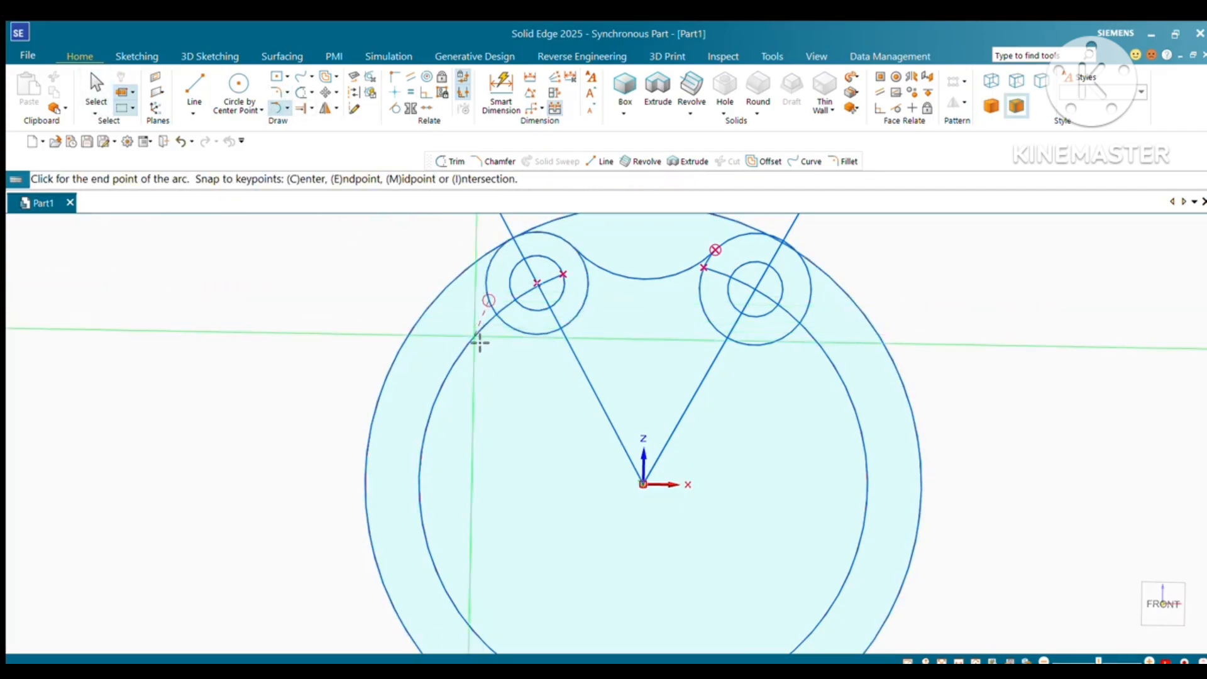
click(478, 338)
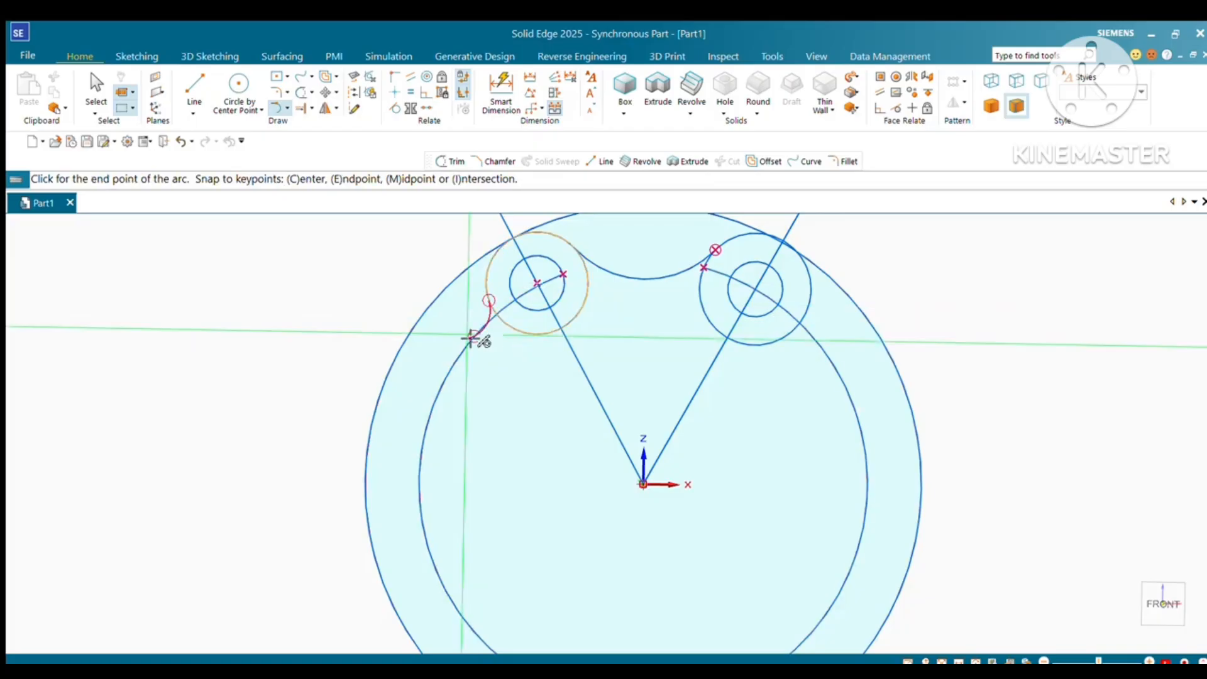
click(474, 337)
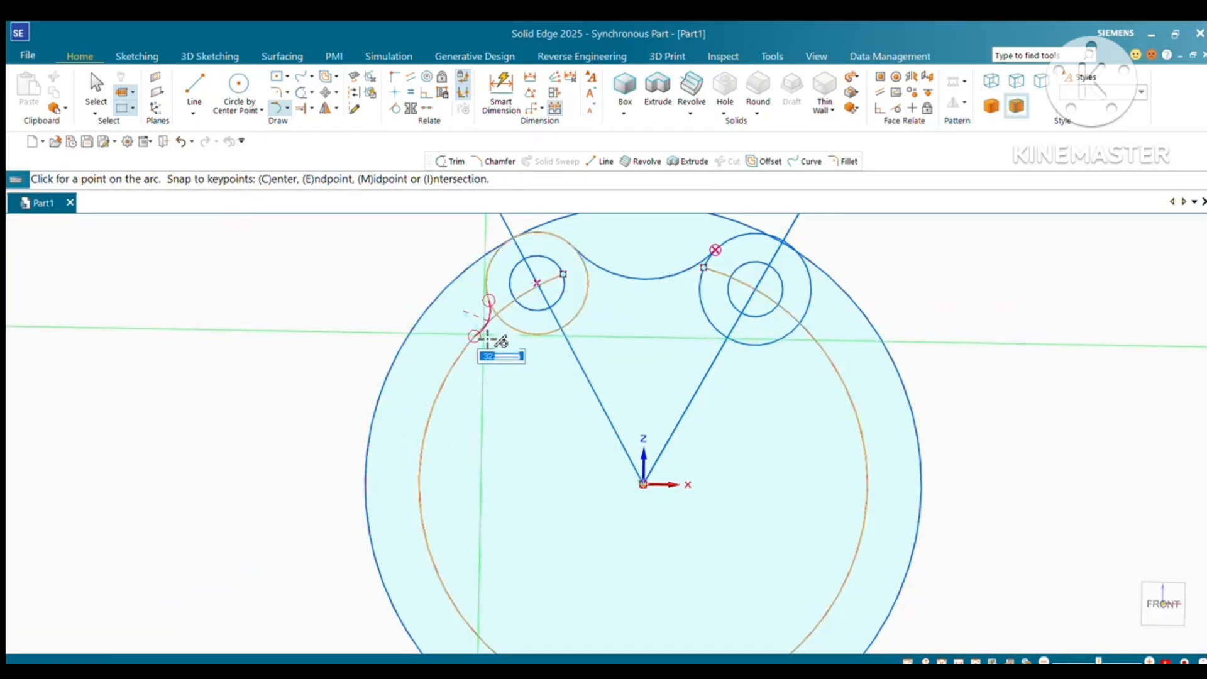
click(487, 338)
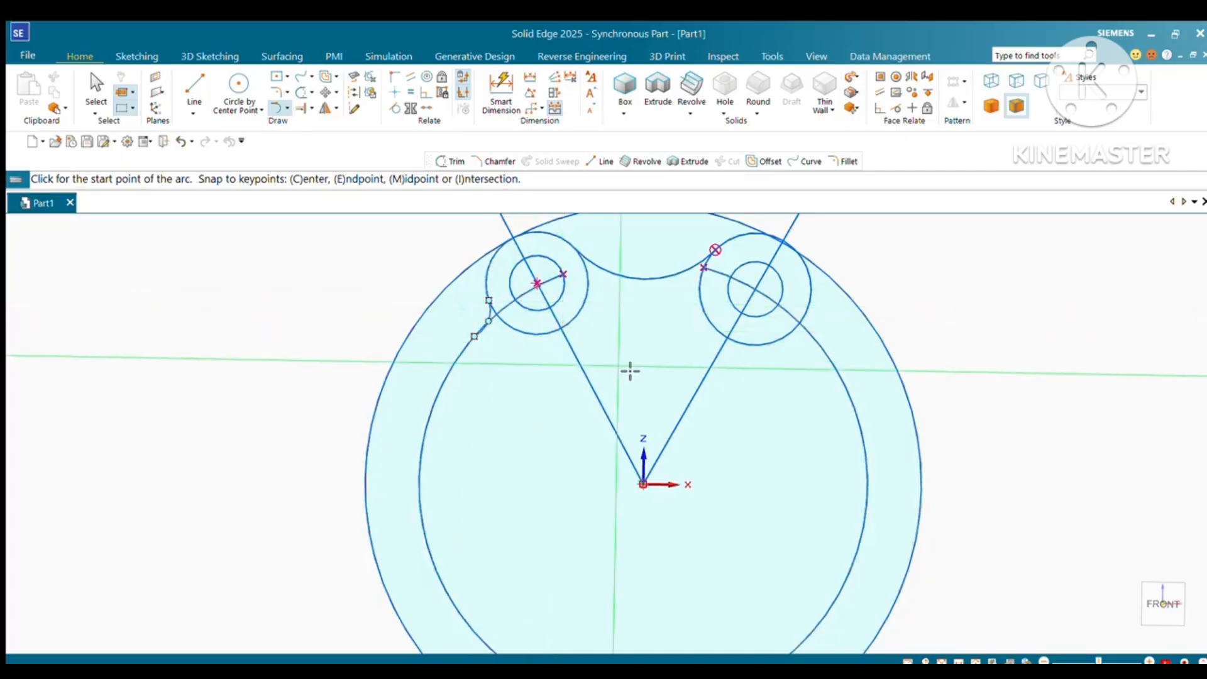
scroll(461, 310, down, 2)
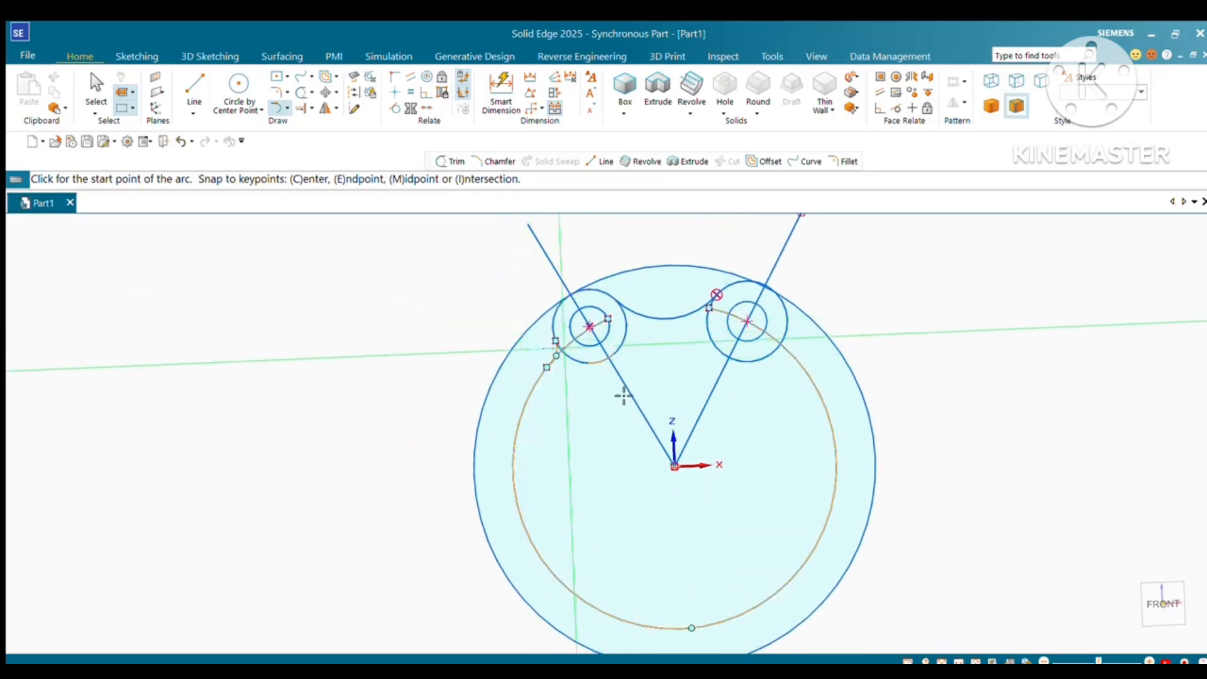
key(Escape)
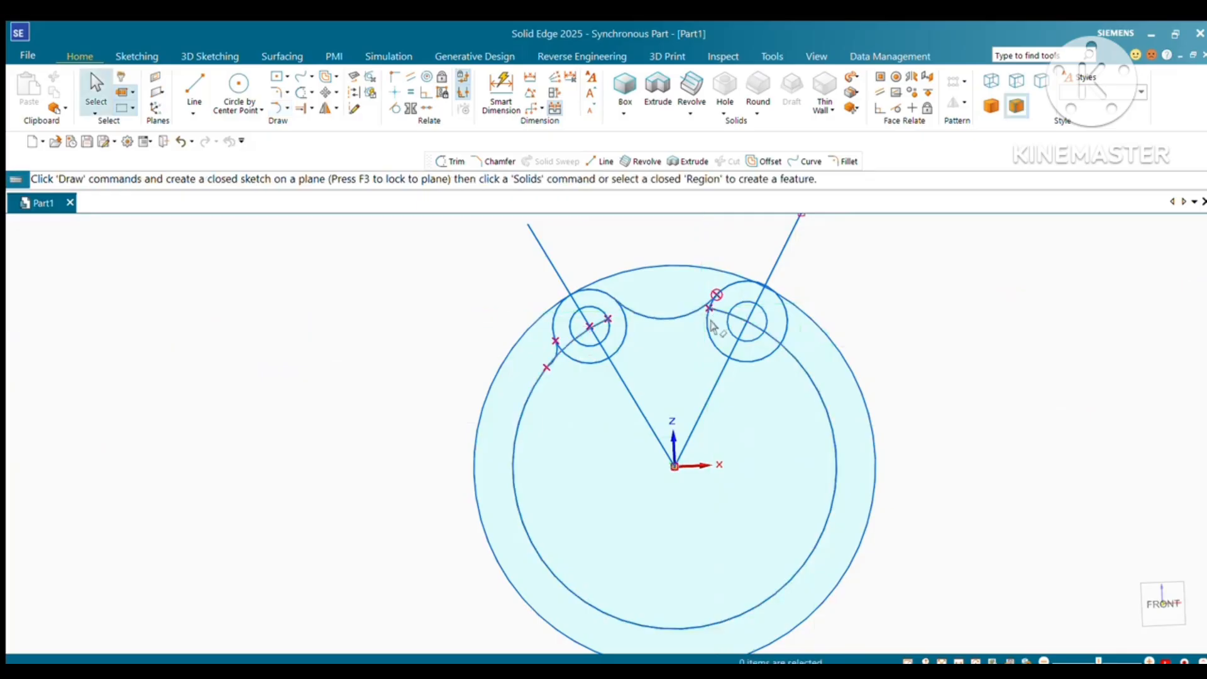
click(323, 105)
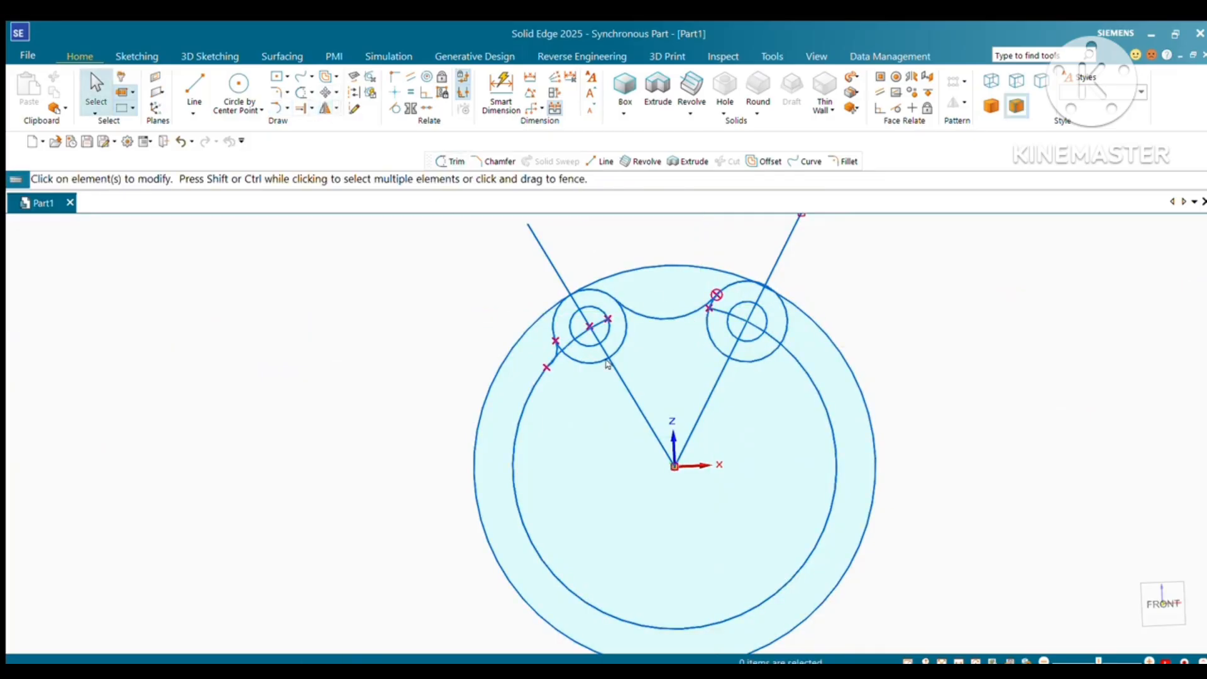
click(619, 356)
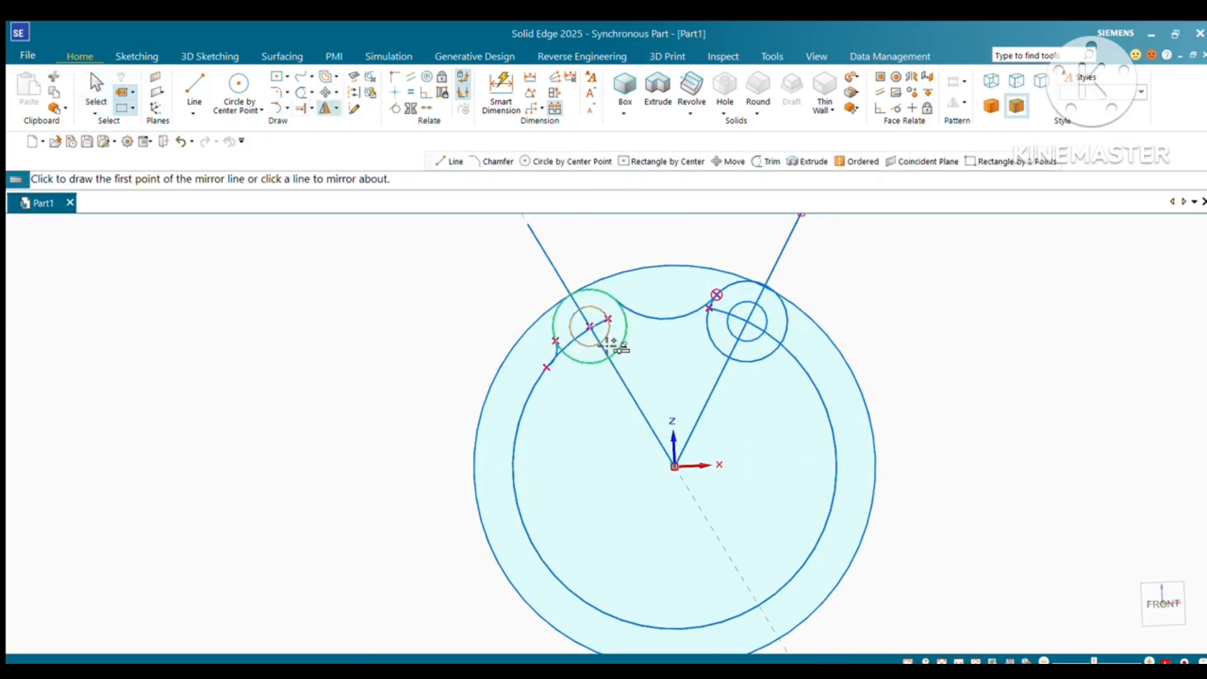
click(647, 319)
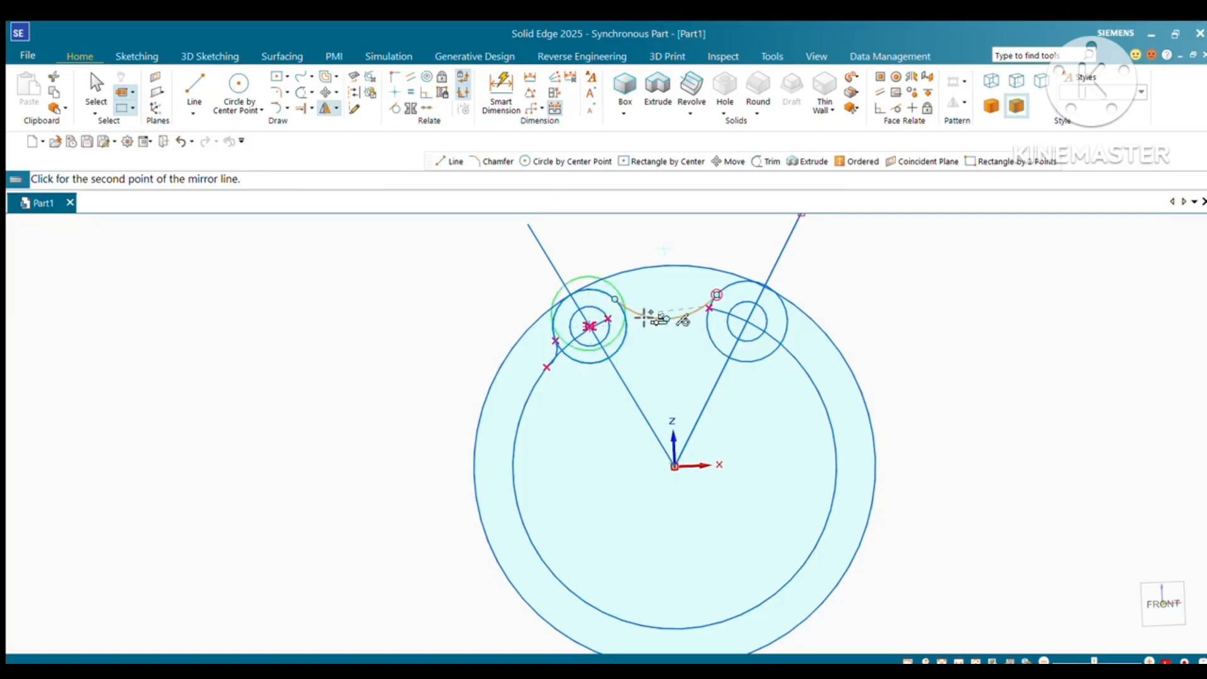
key(Escape)
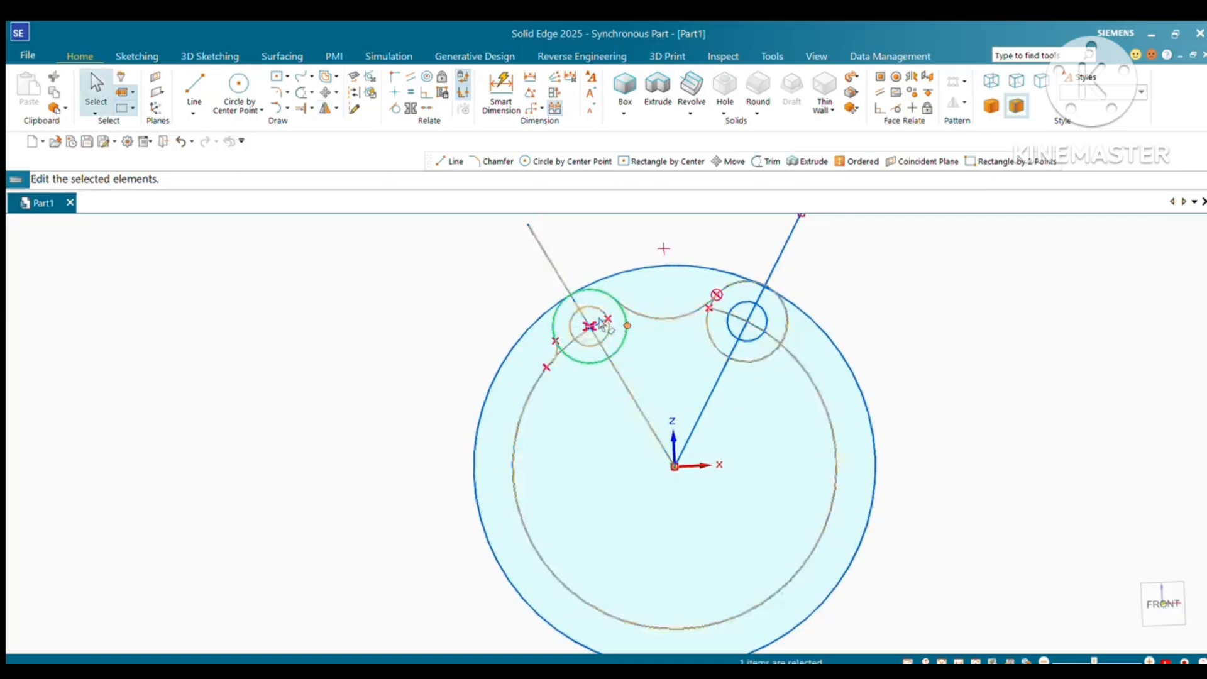
drag(599, 318, 605, 319)
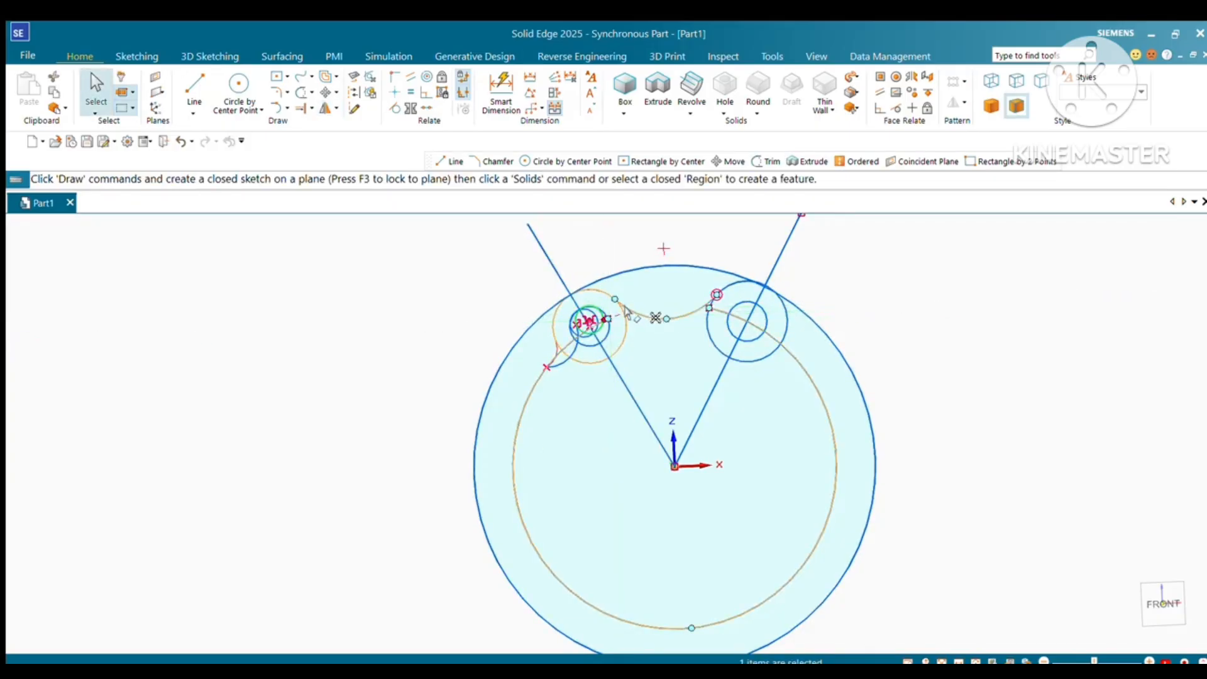
ctrl+click(704, 315)
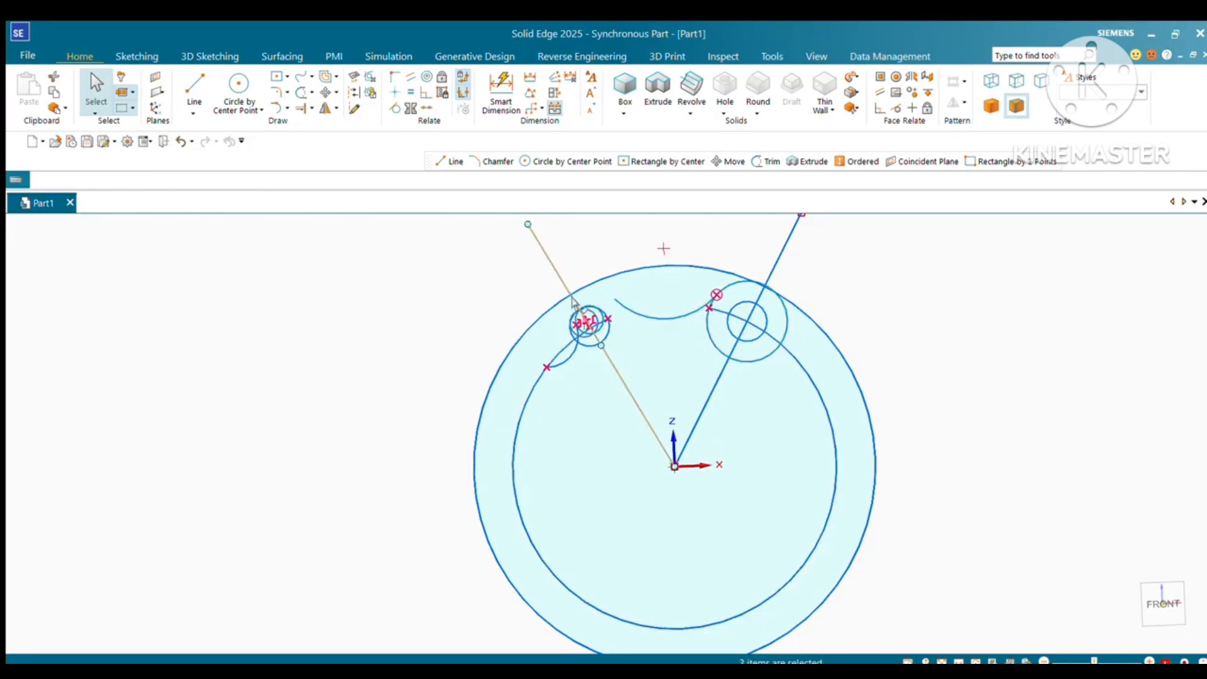
key(ctrl+z)
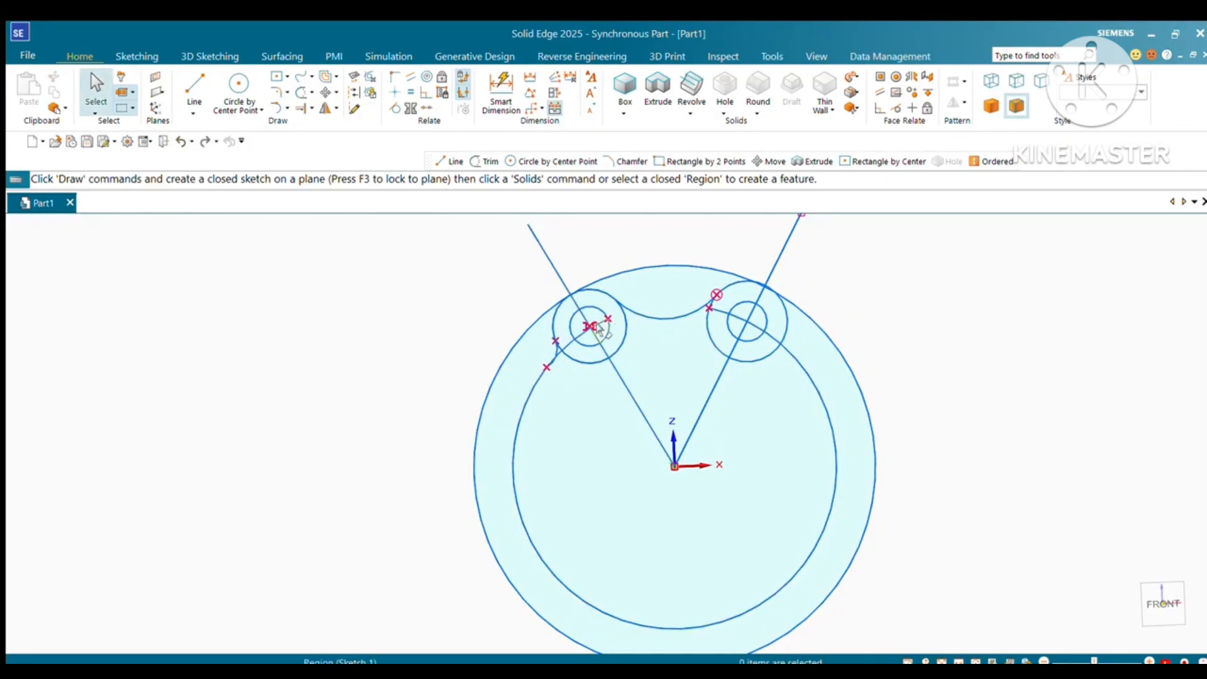
Mirror both lugs' concentric circles and their connecting arc about the horizontal X axis through the origin.
click(618, 313)
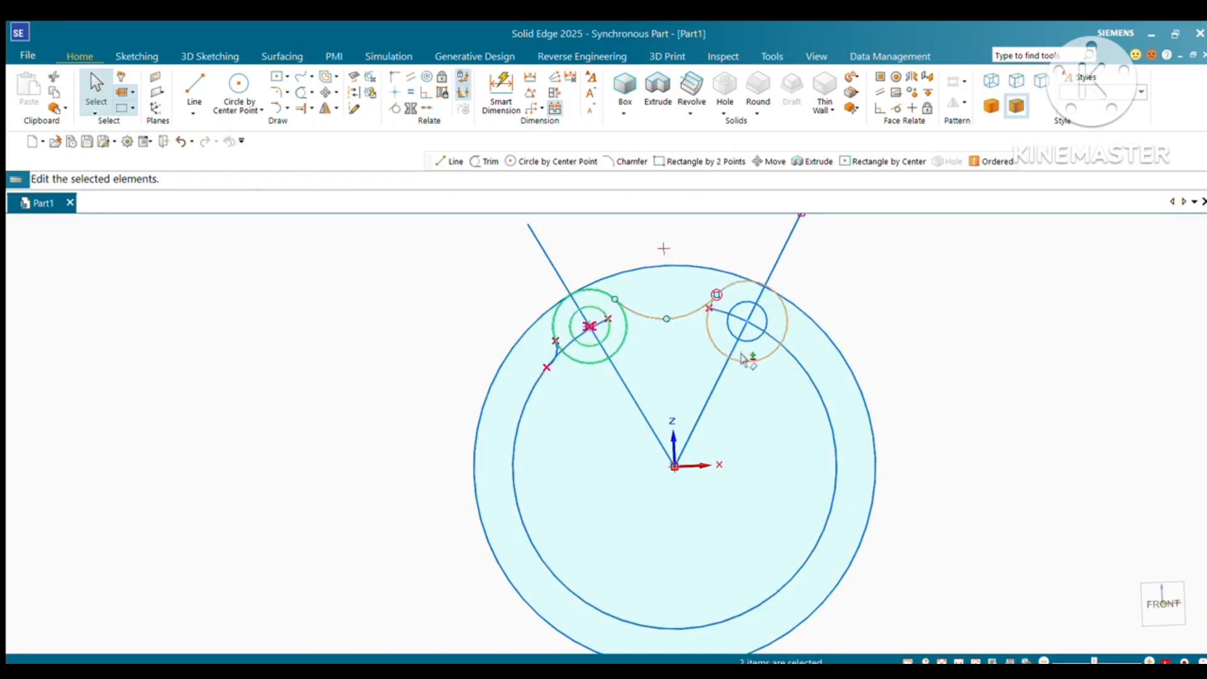
ctrl+click(707, 315)
ctrl+click(684, 318)
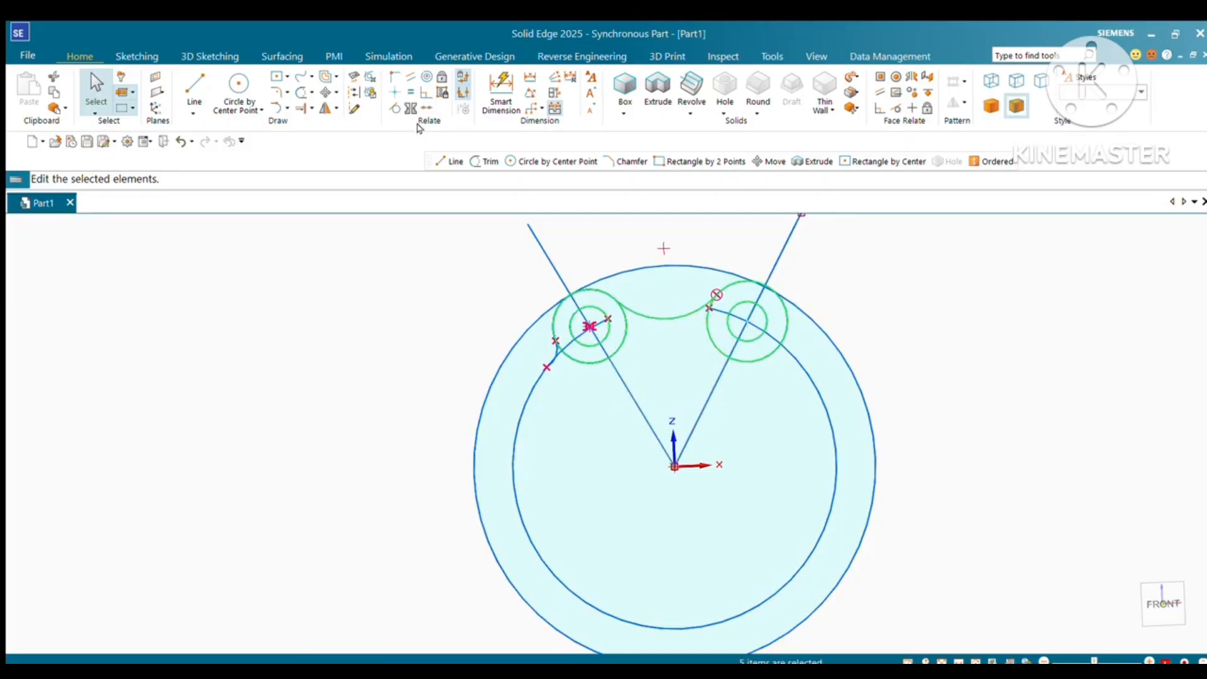
click(324, 109)
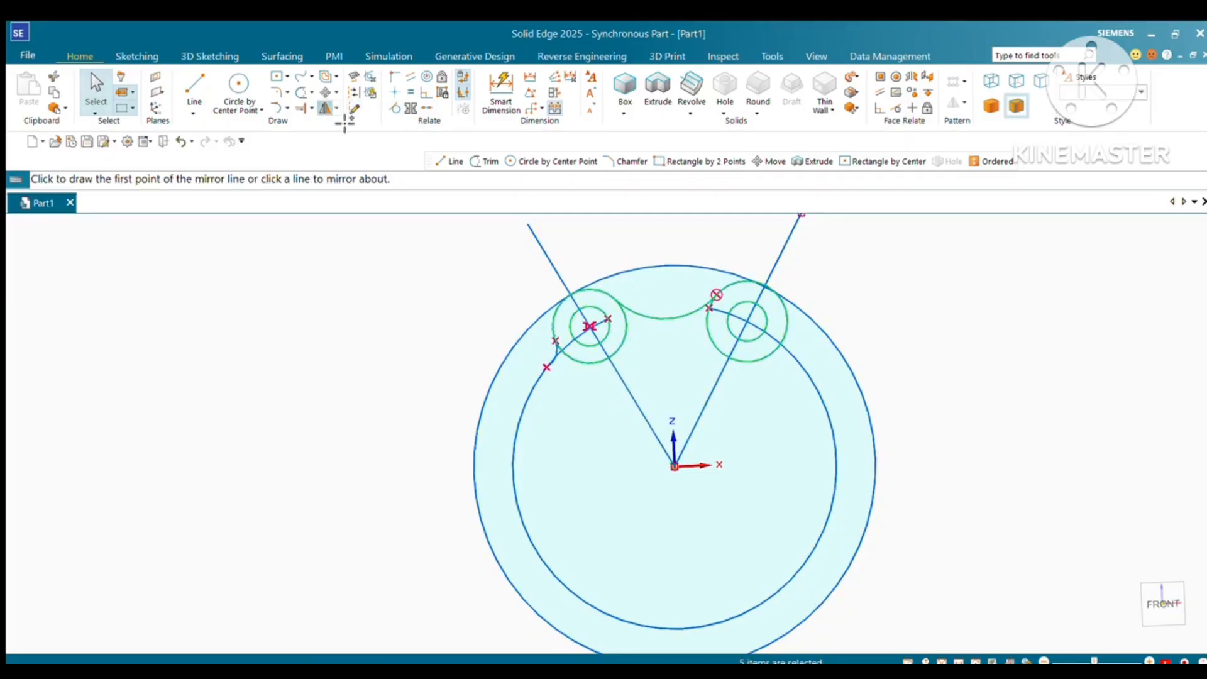
click(675, 467)
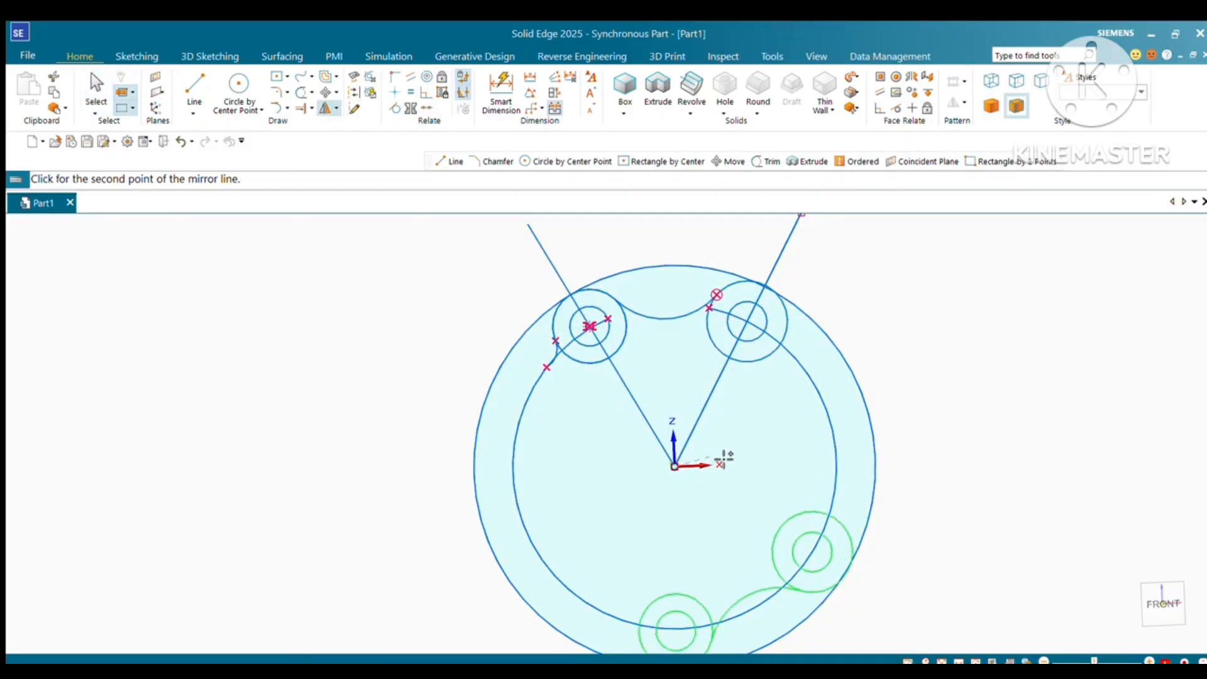
click(708, 466)
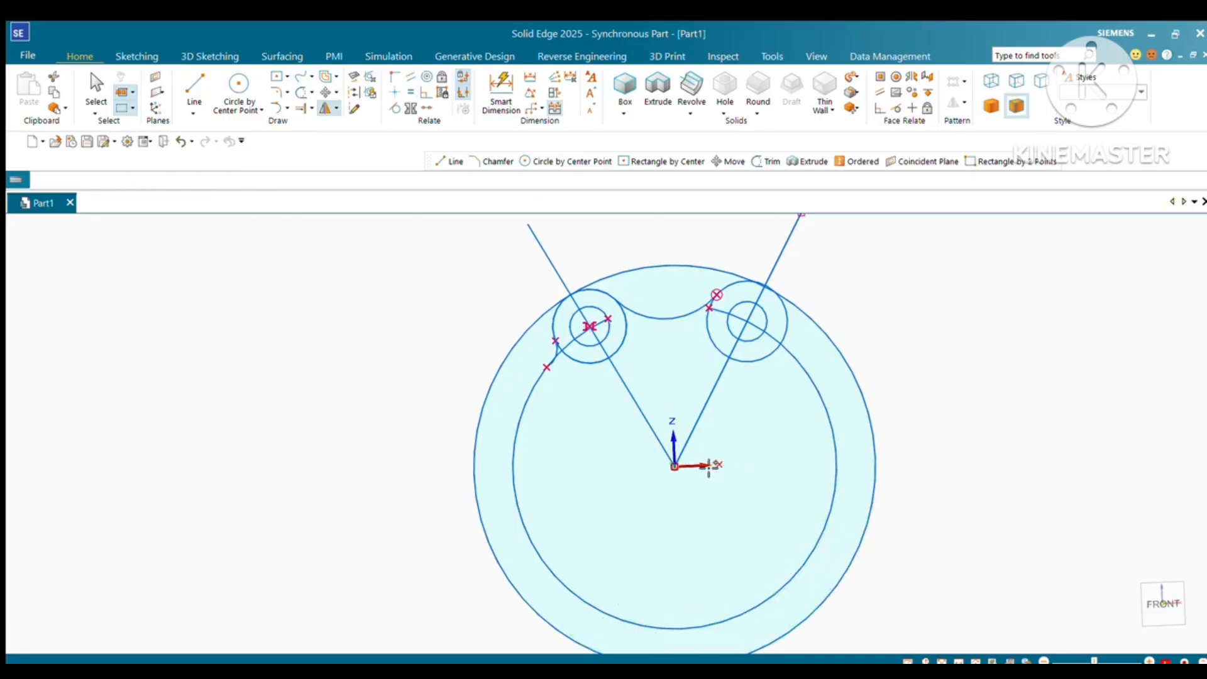
key(Escape)
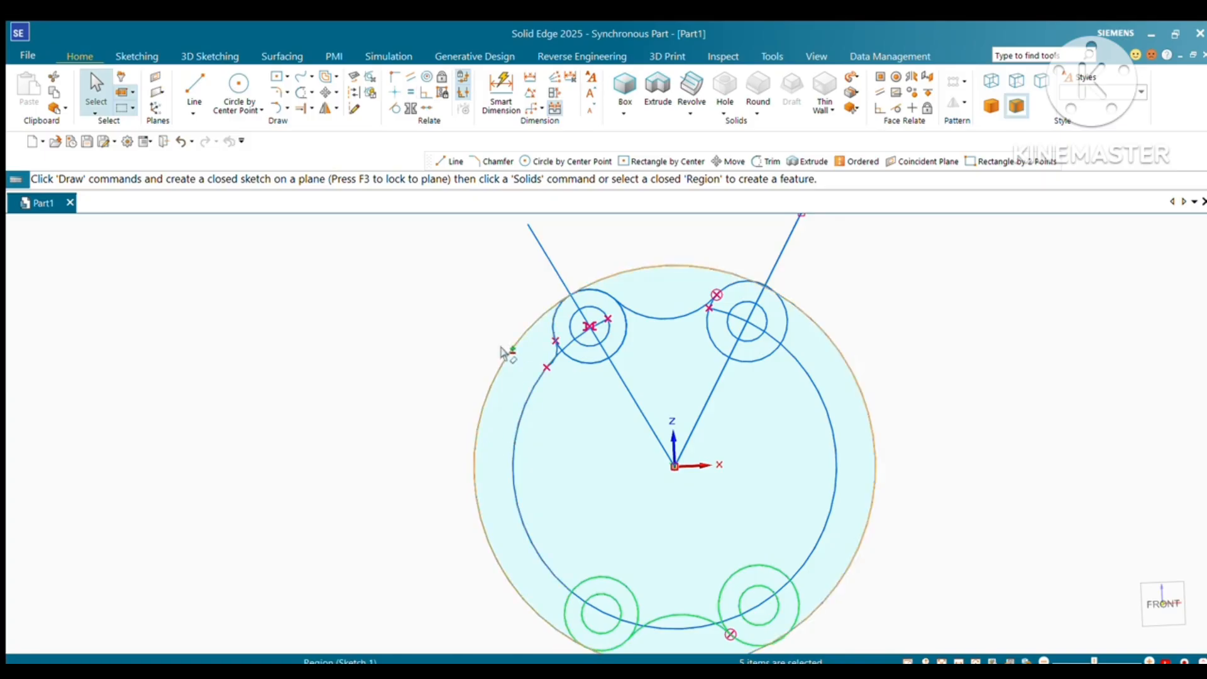
Draw circles centred on the outermost circle's two horizontal quadrants, about 185 mm in diameter at left and 172 mm at right.
click(242, 79)
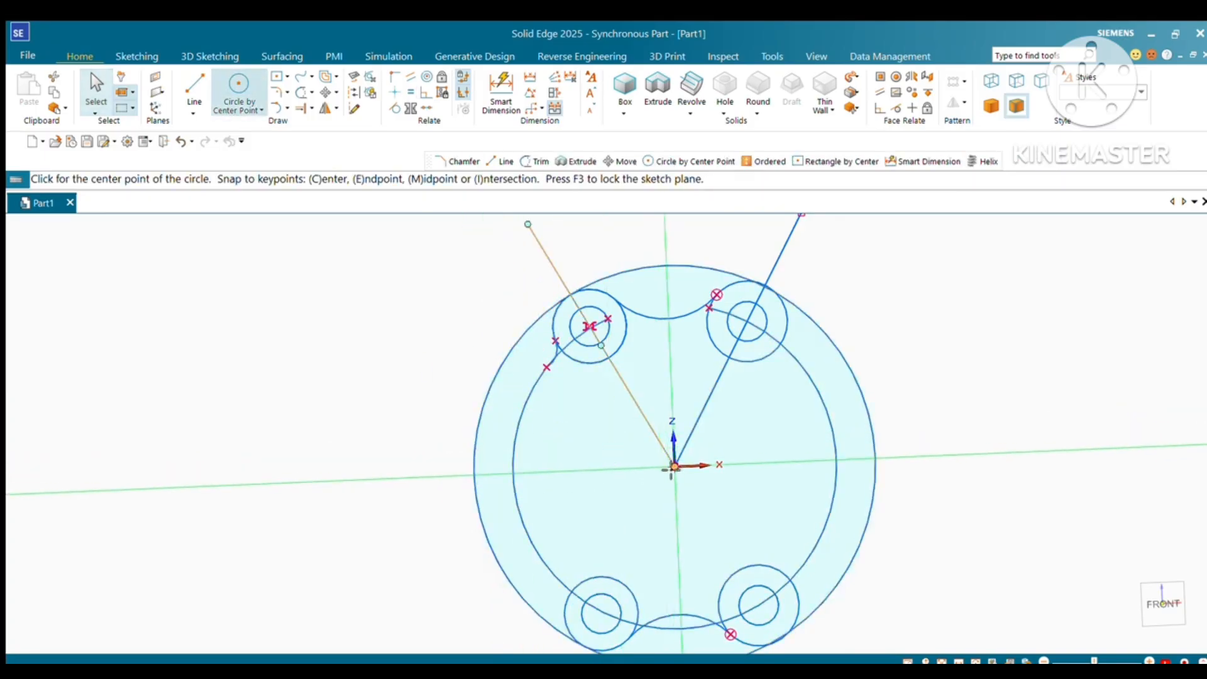
click(474, 474)
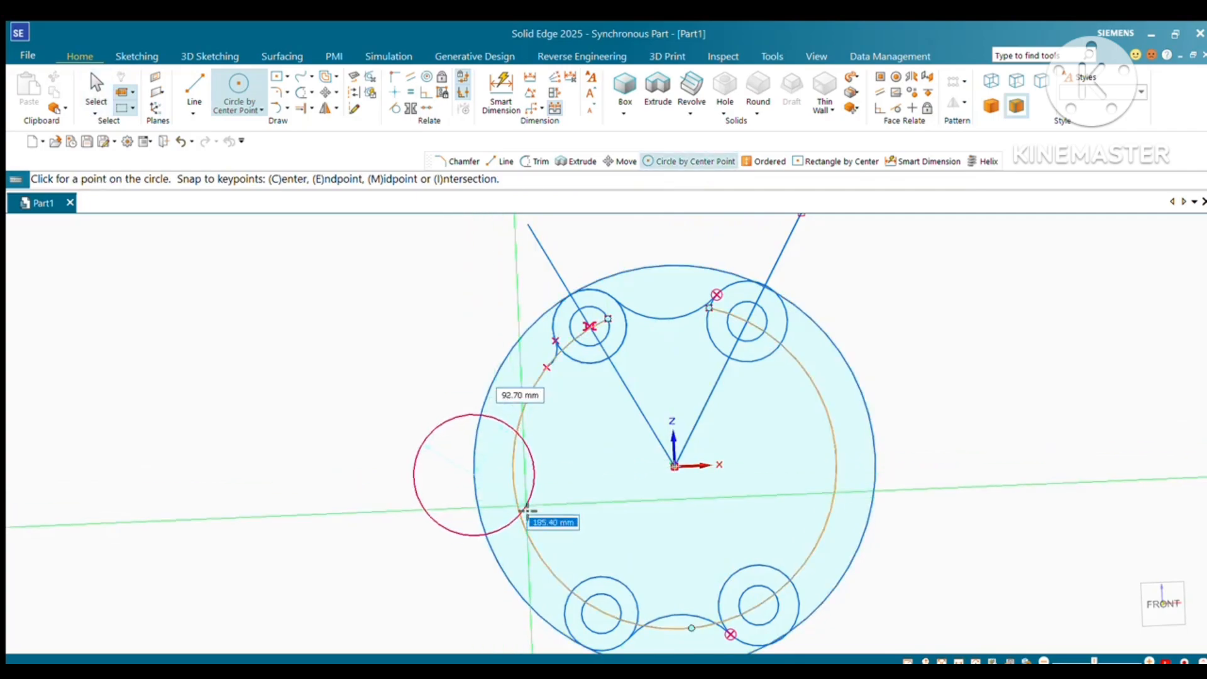
click(527, 510)
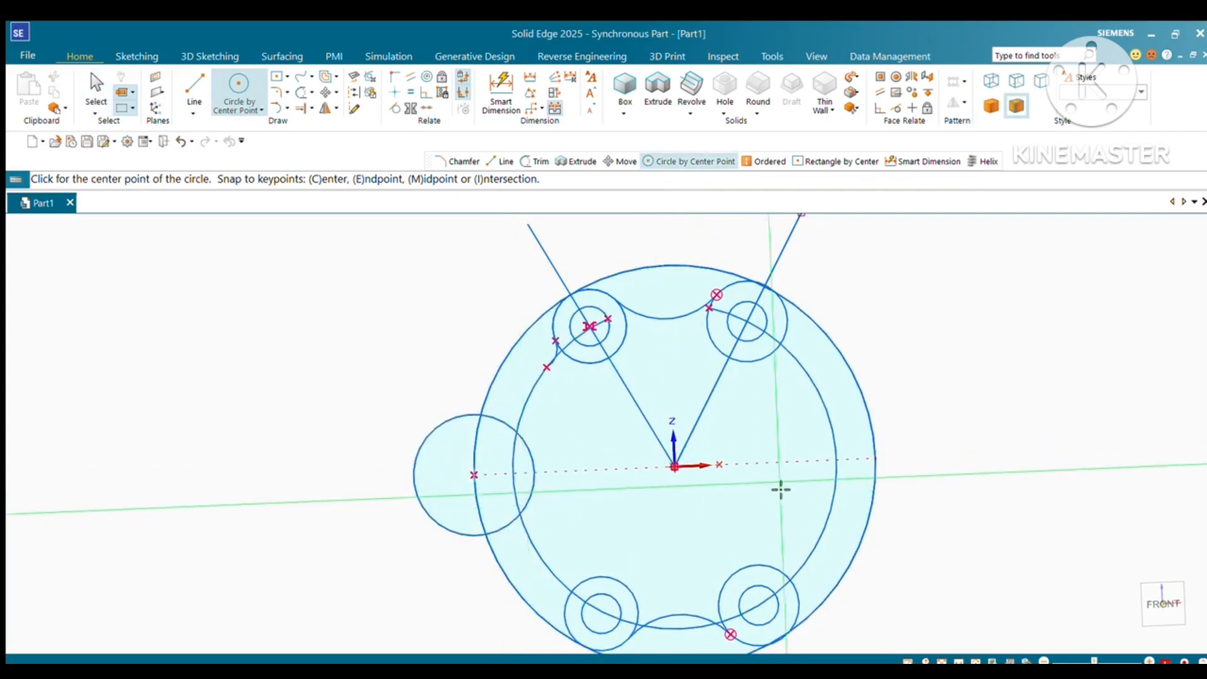
click(878, 465)
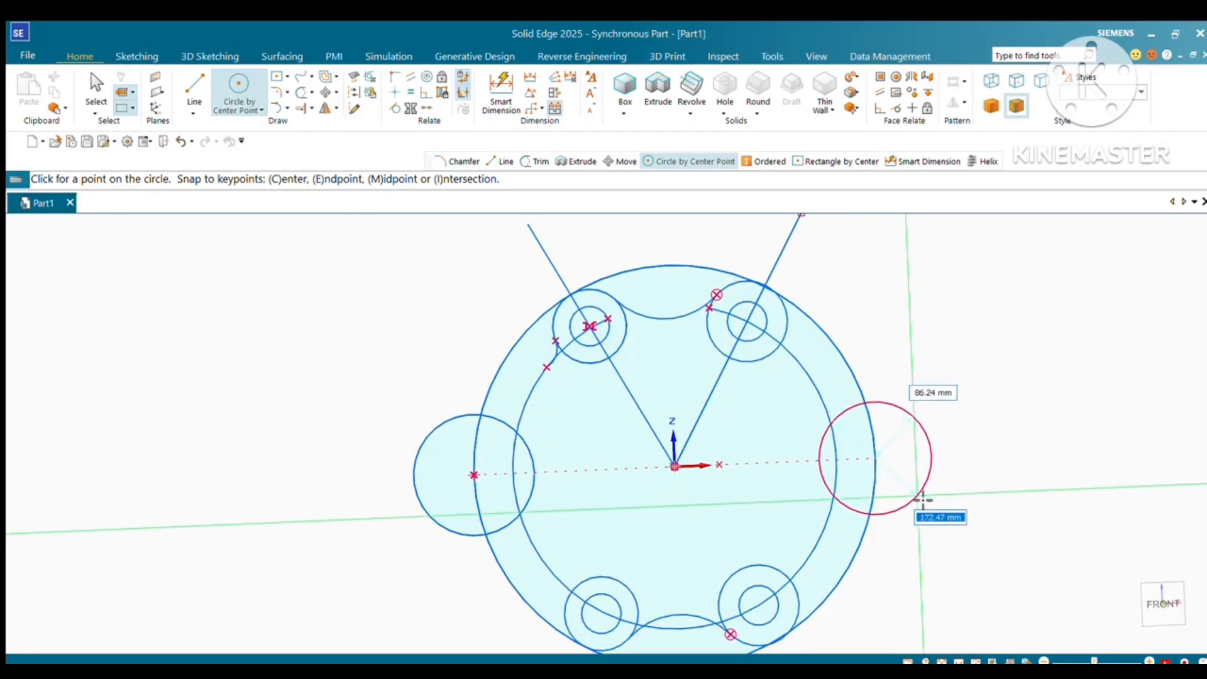
click(922, 500)
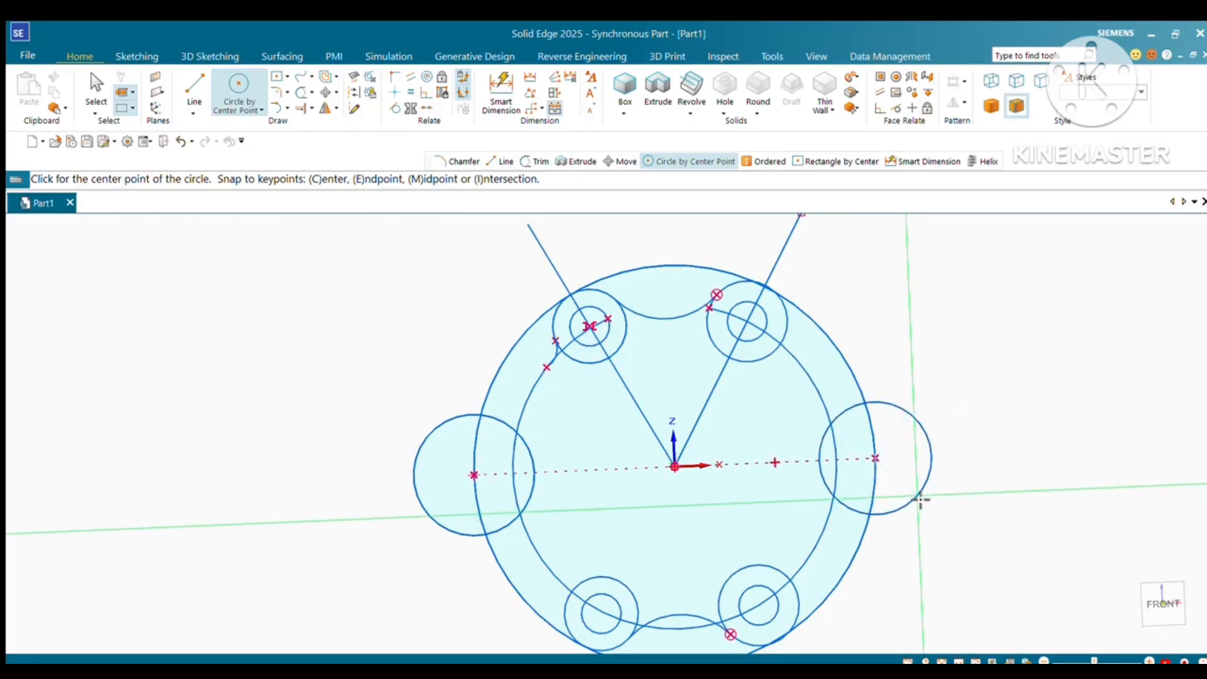
Draw a smaller concentric circle inside each of the left and right side circles, using equal diameters.
click(476, 476)
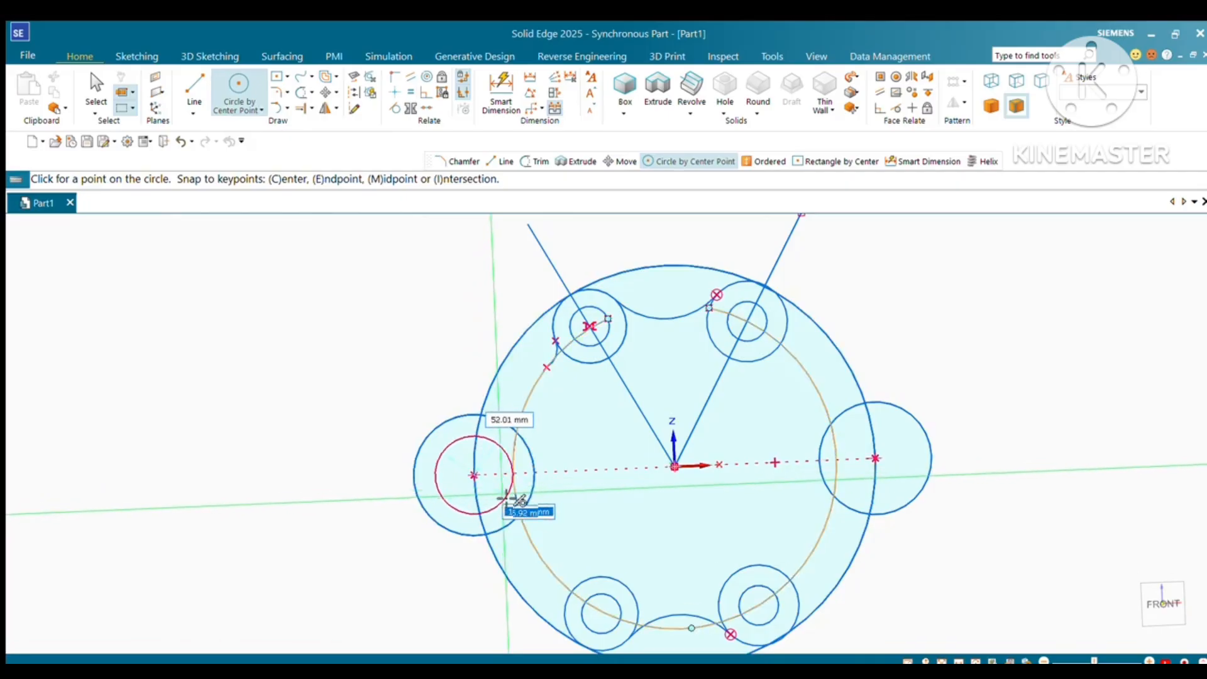
key(Return)
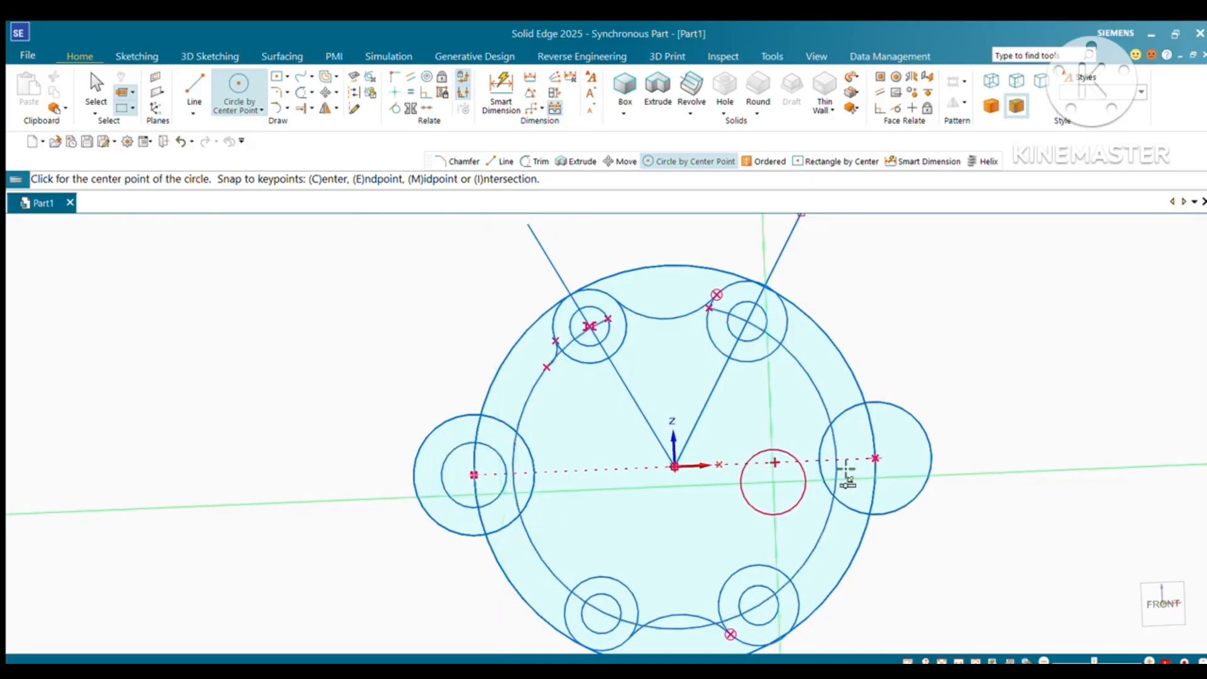
click(876, 461)
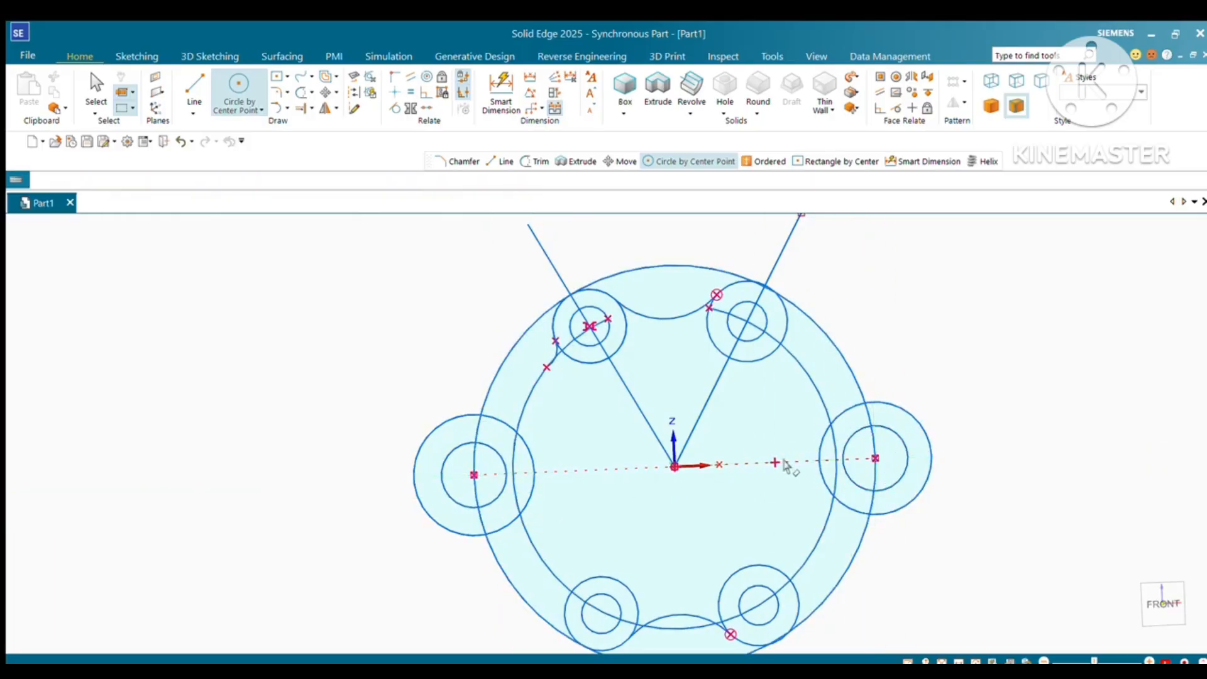
key(Escape)
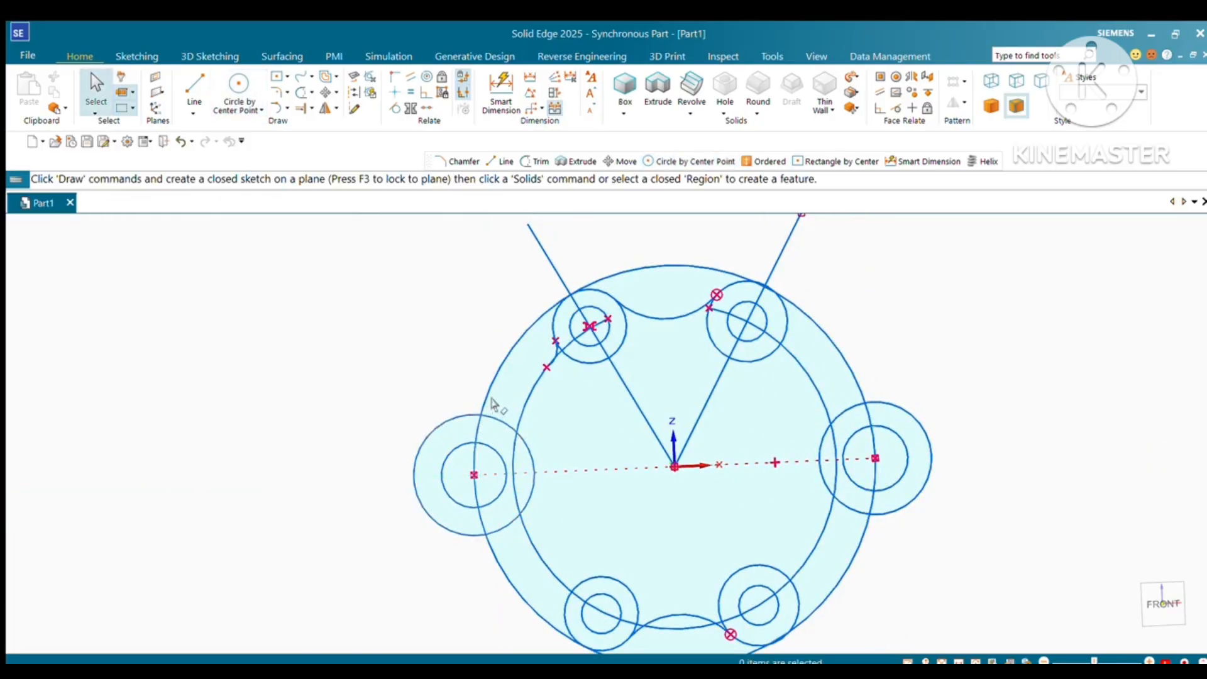
Draw two horizontal lines inward from the upper and lower crossings of the left side circle with the outermost circle.
click(194, 91)
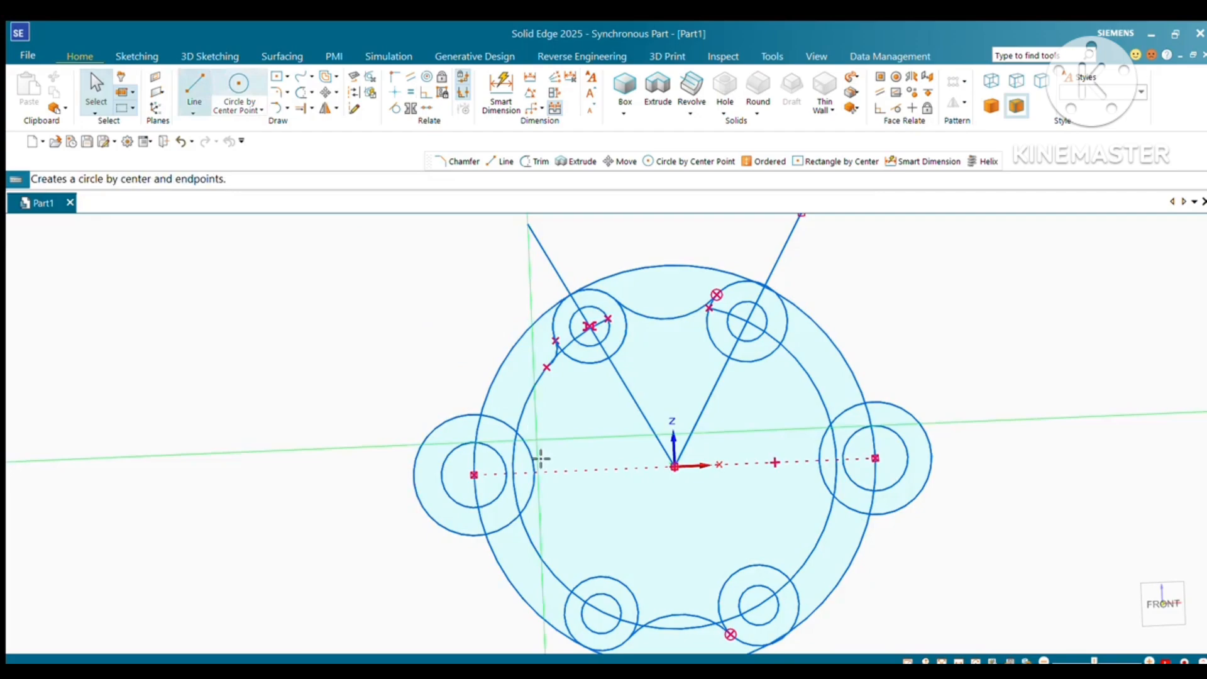
click(485, 417)
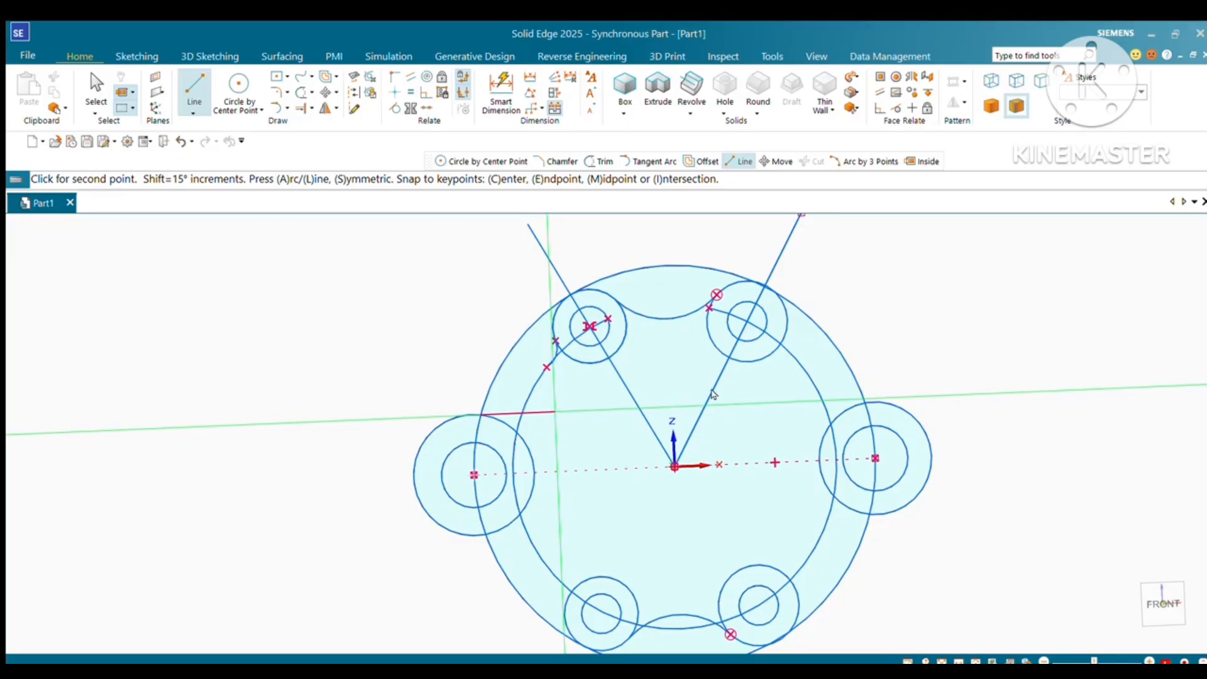
key(Escape)
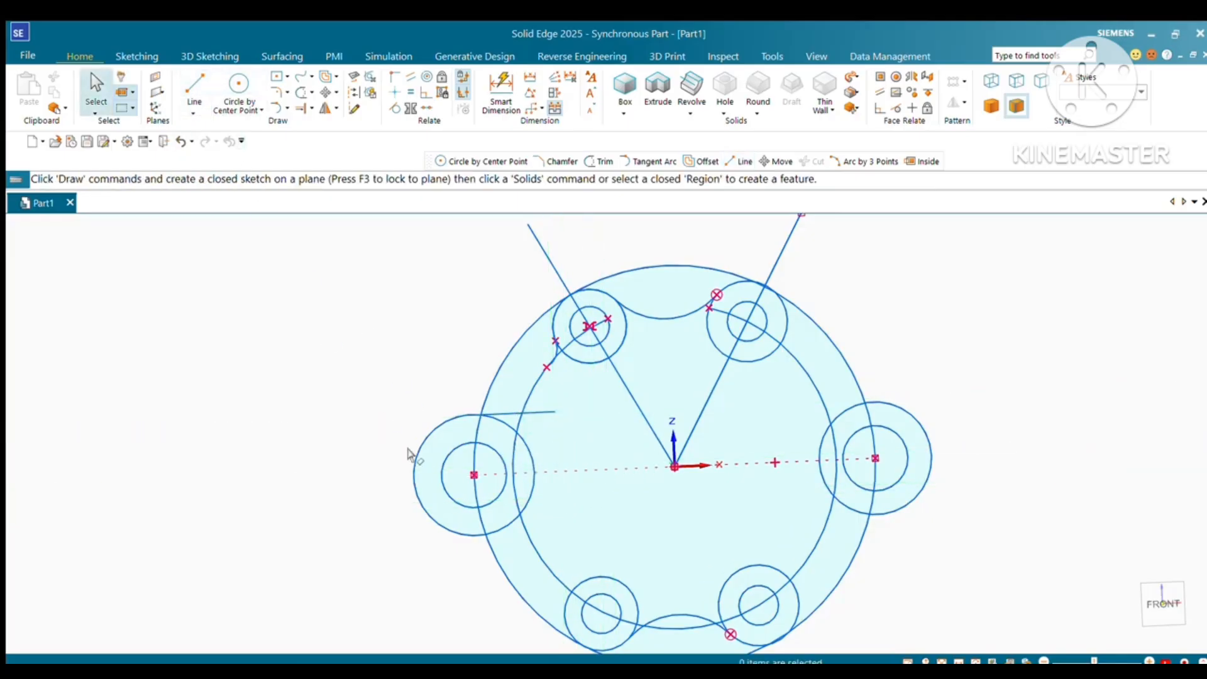
click(481, 537)
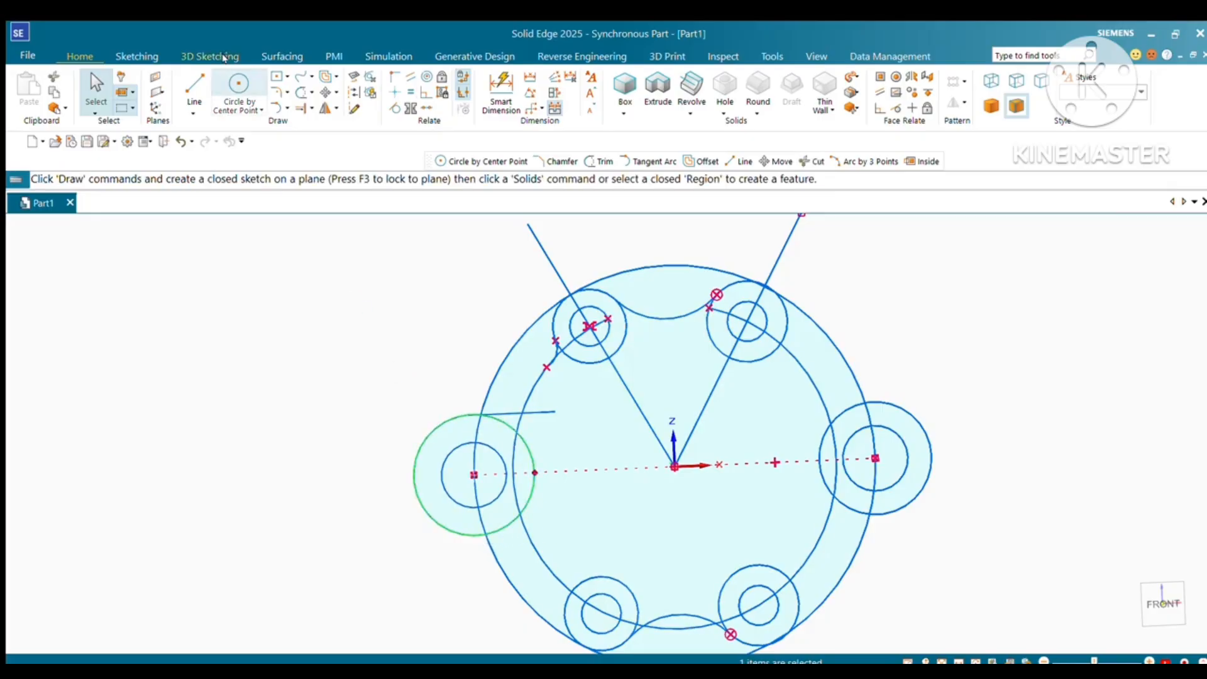
click(193, 84)
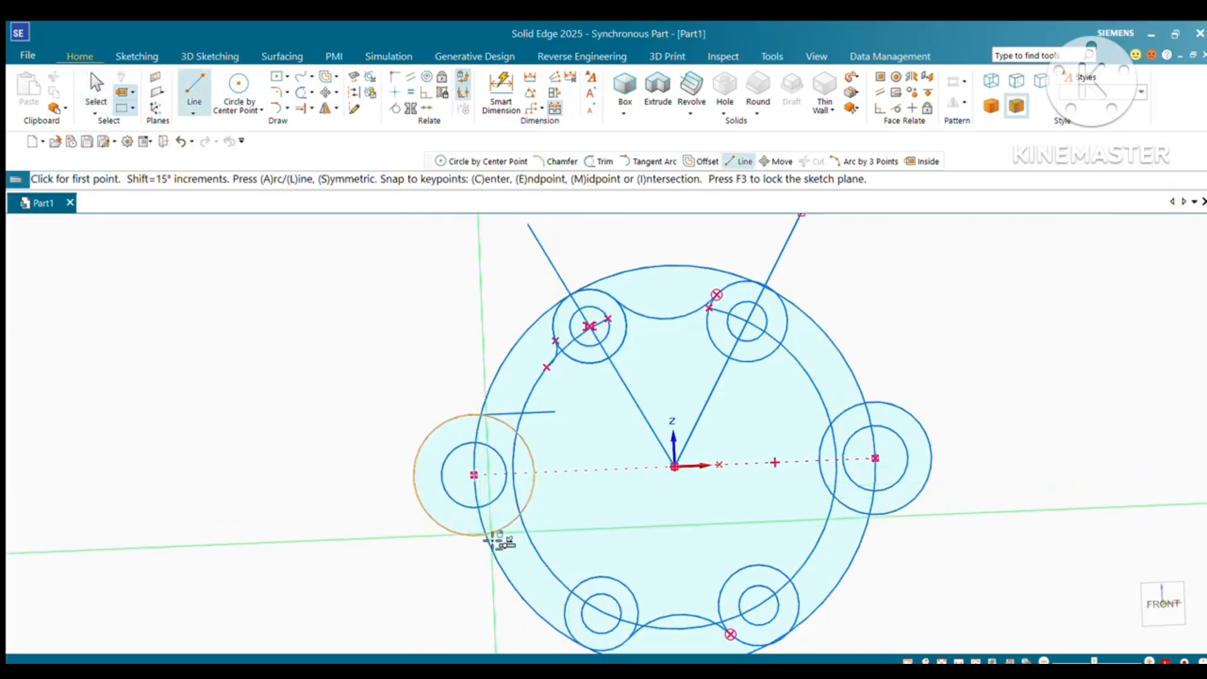
click(492, 536)
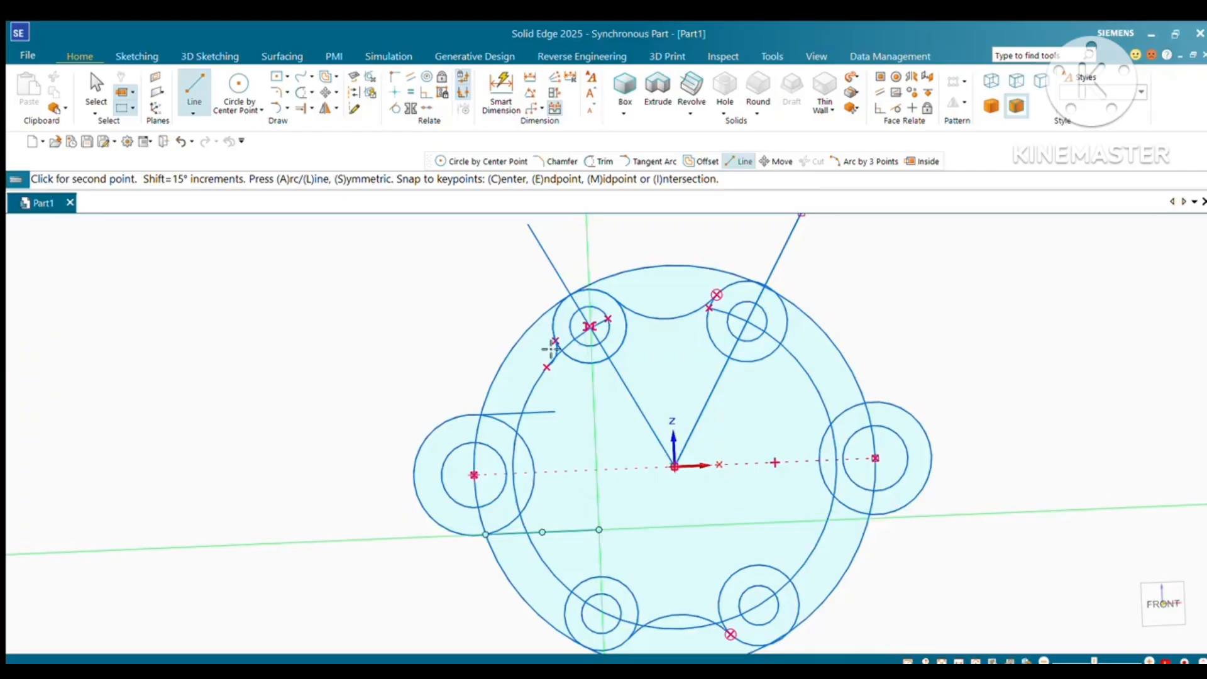
click(199, 92)
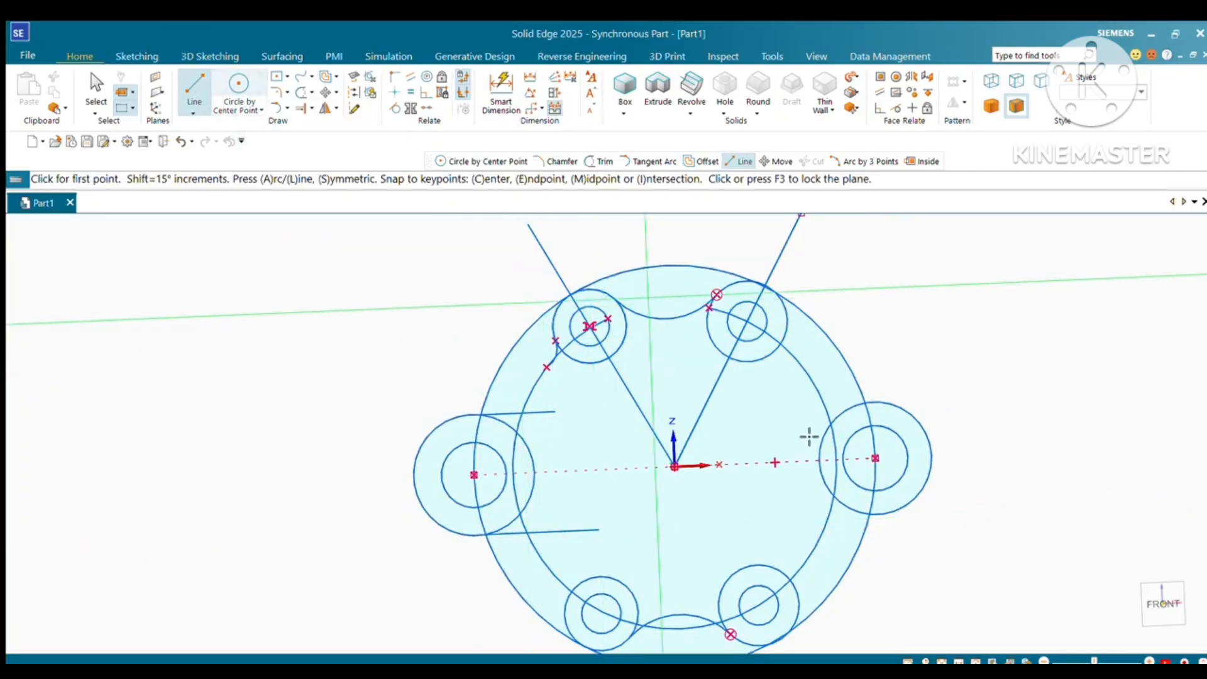
click(865, 404)
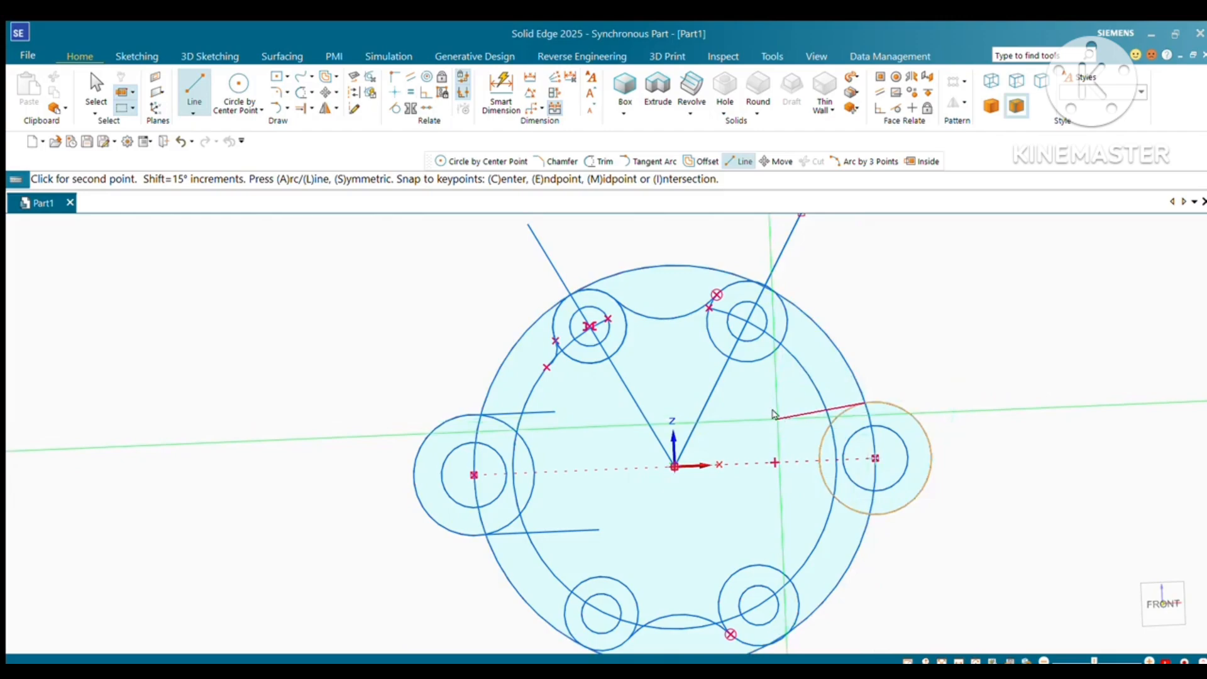
click(778, 417)
key(ctrl+z)
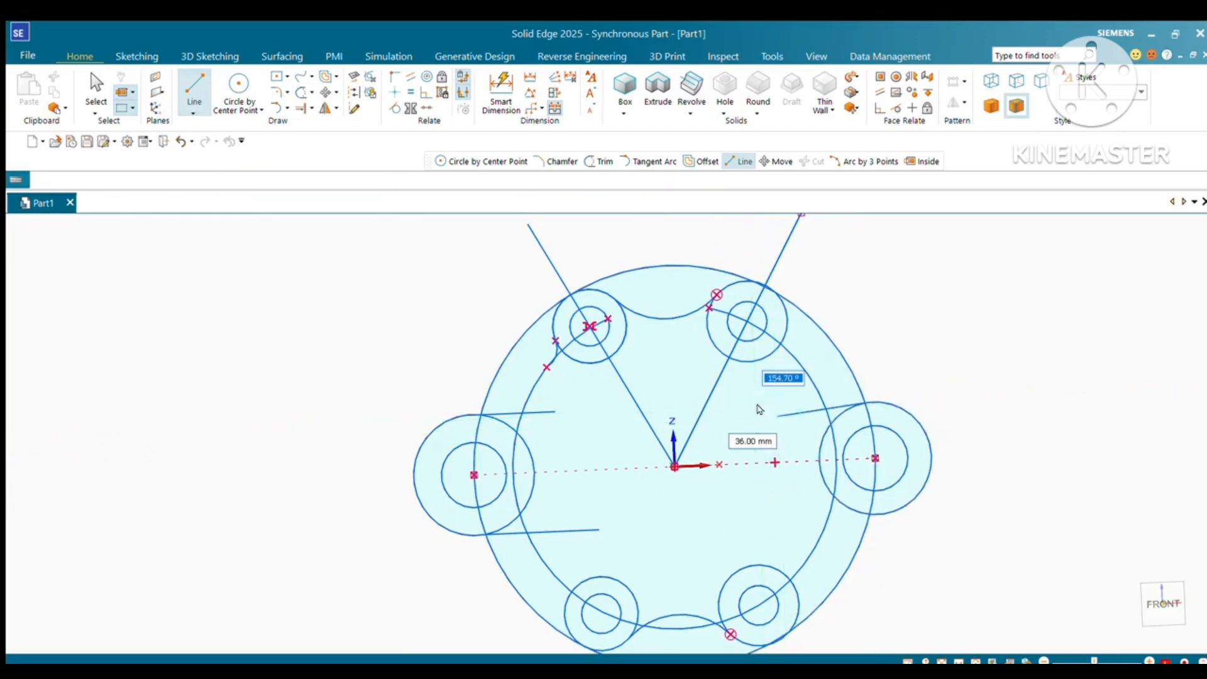
key(Escape)
Draw horizontal lines inward from the right side circle's upper and lower crossings with the outermost circle, linked by a diagonal line.
click(194, 91)
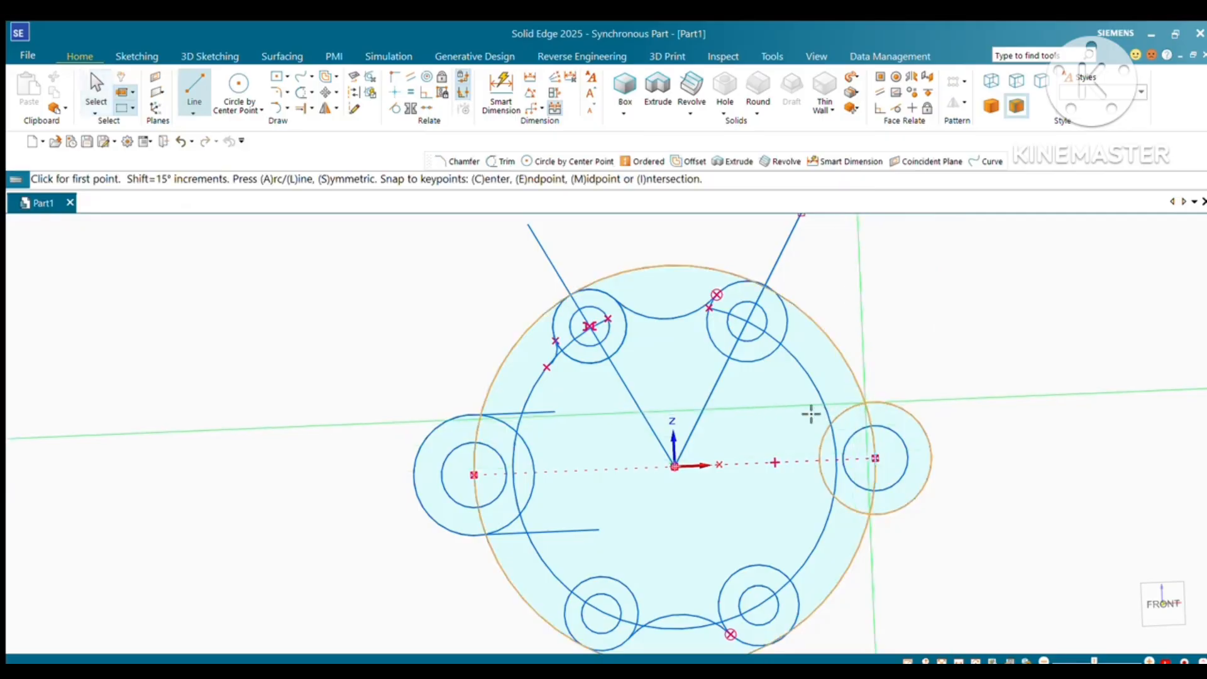
click(865, 403)
click(745, 409)
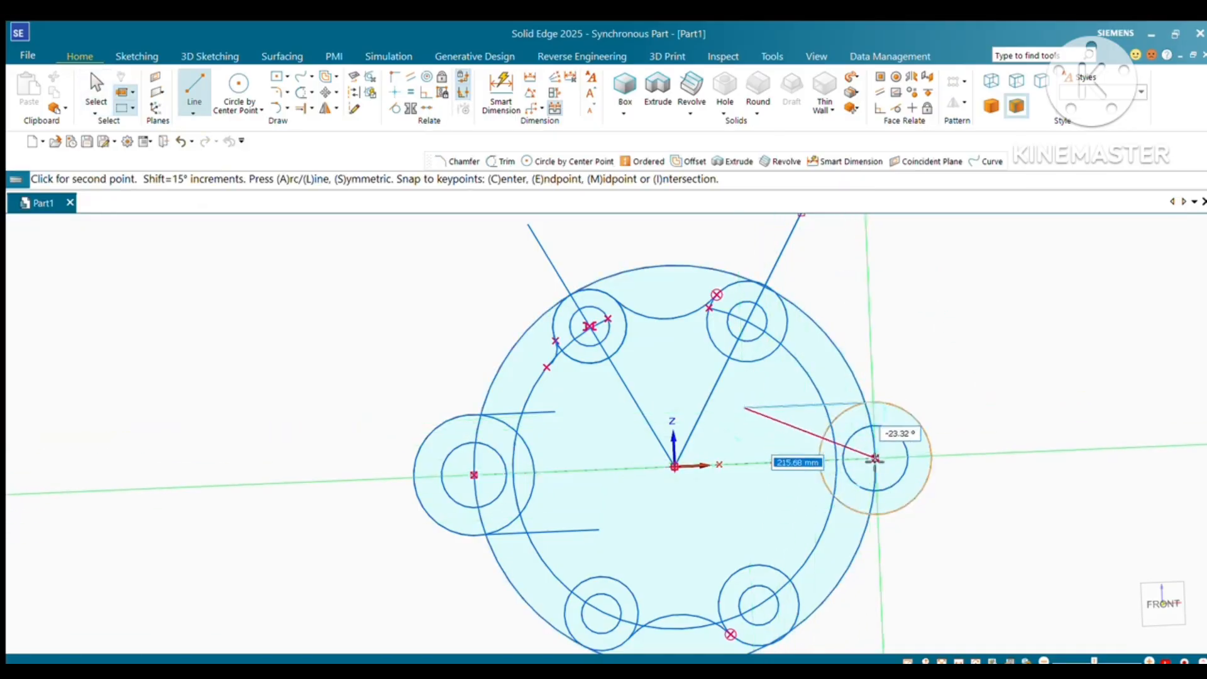
click(872, 515)
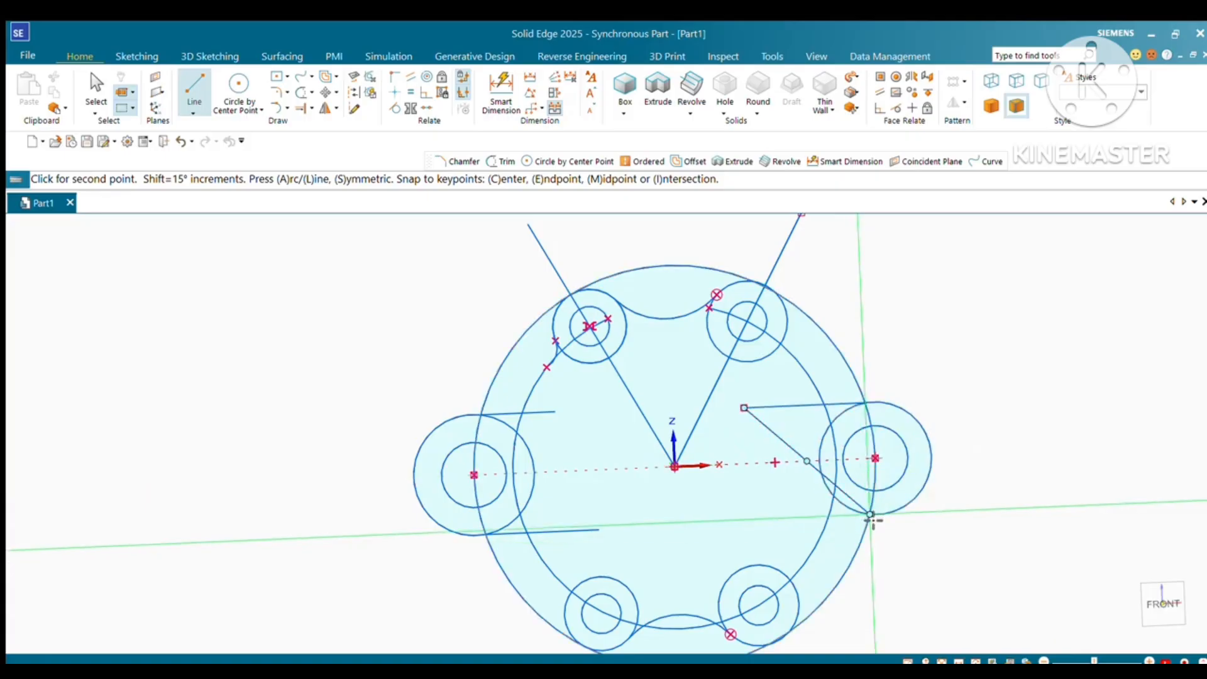
click(770, 518)
key(Escape)
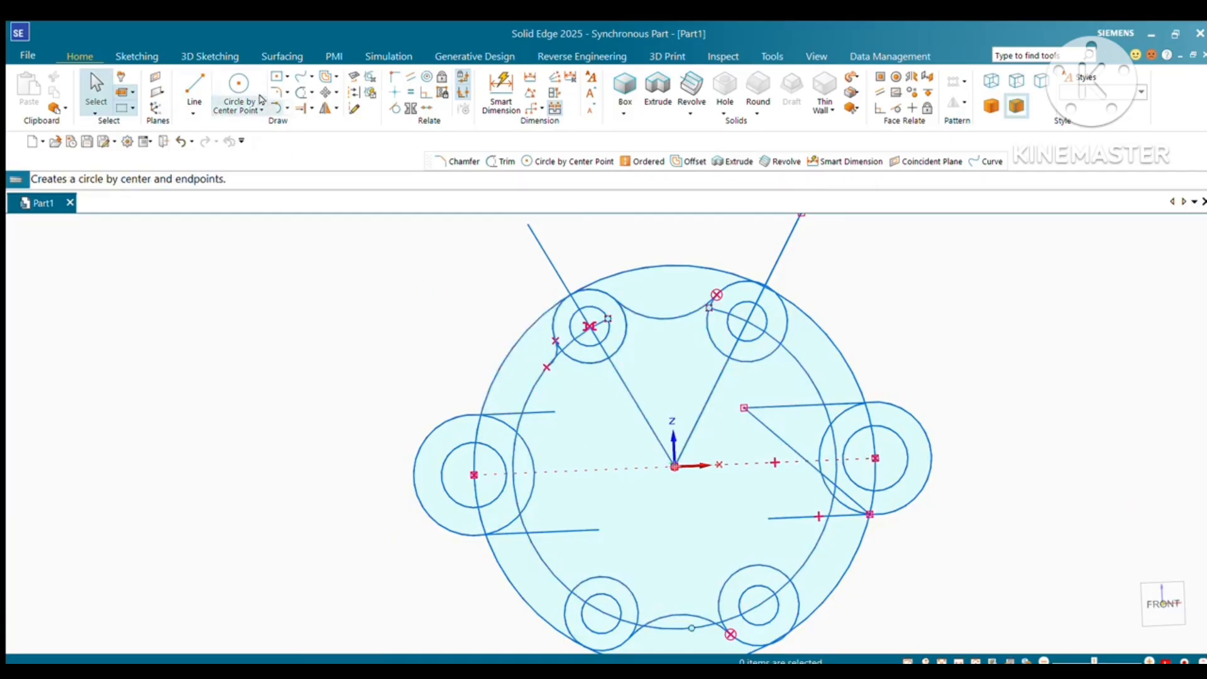
Draw a circle about 339 mm in diameter centred on the origin.
click(674, 468)
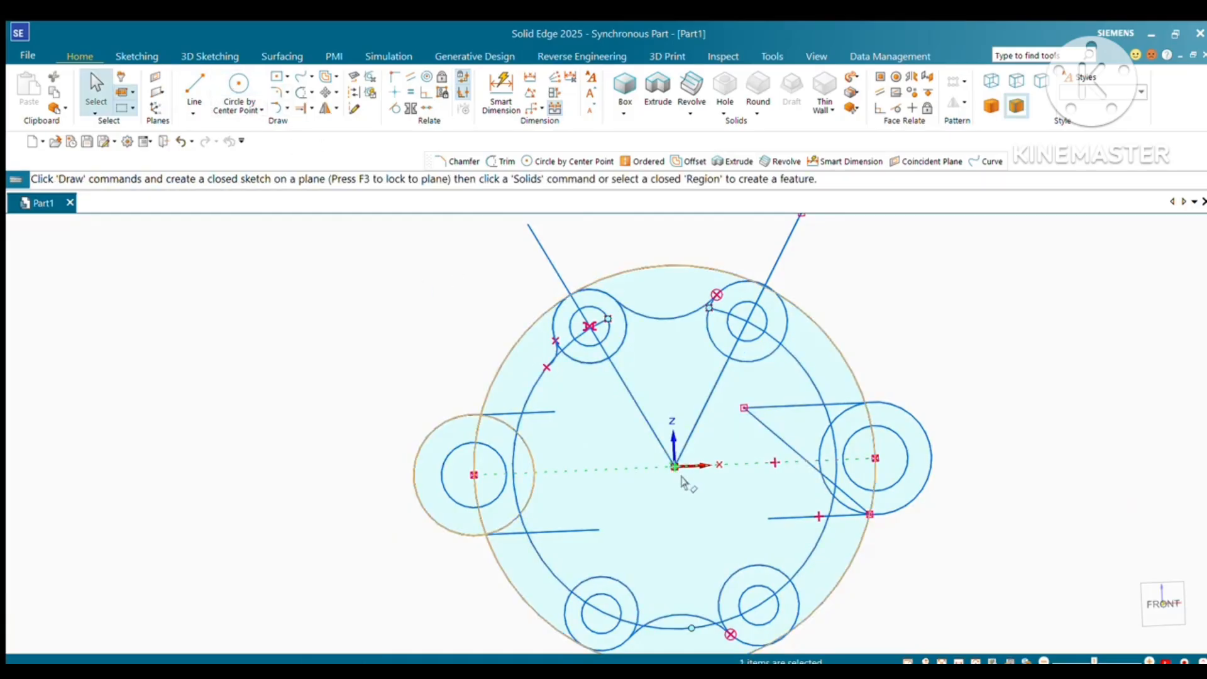
click(239, 88)
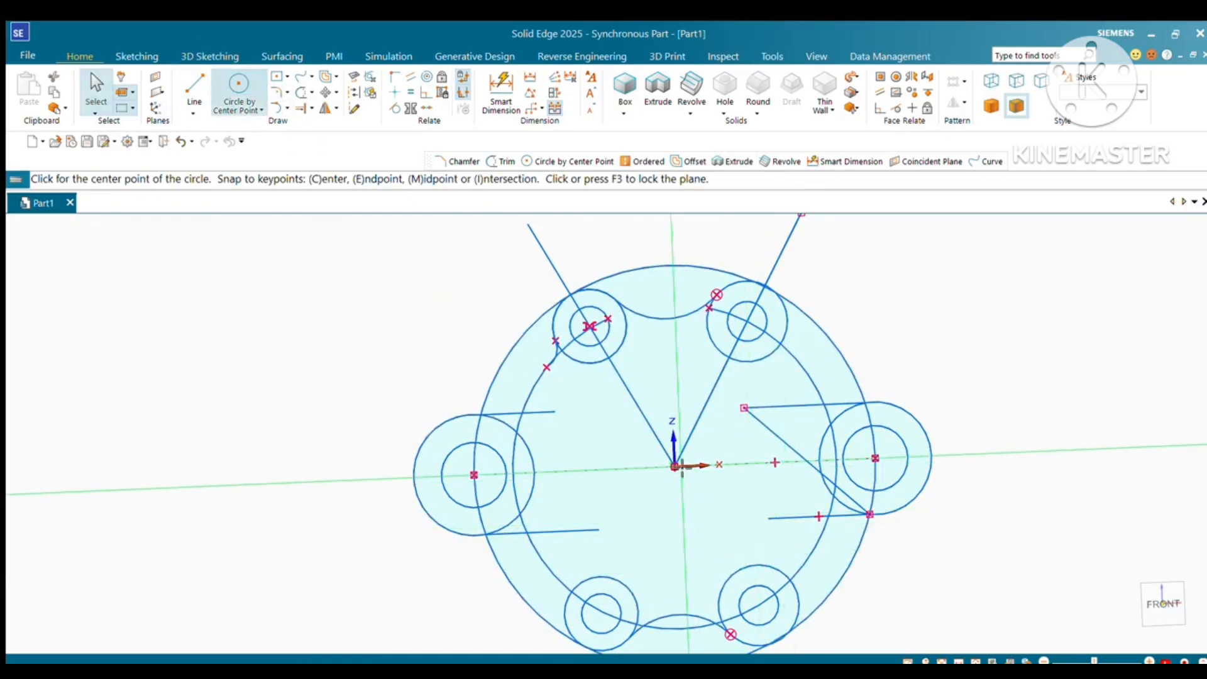
click(674, 467)
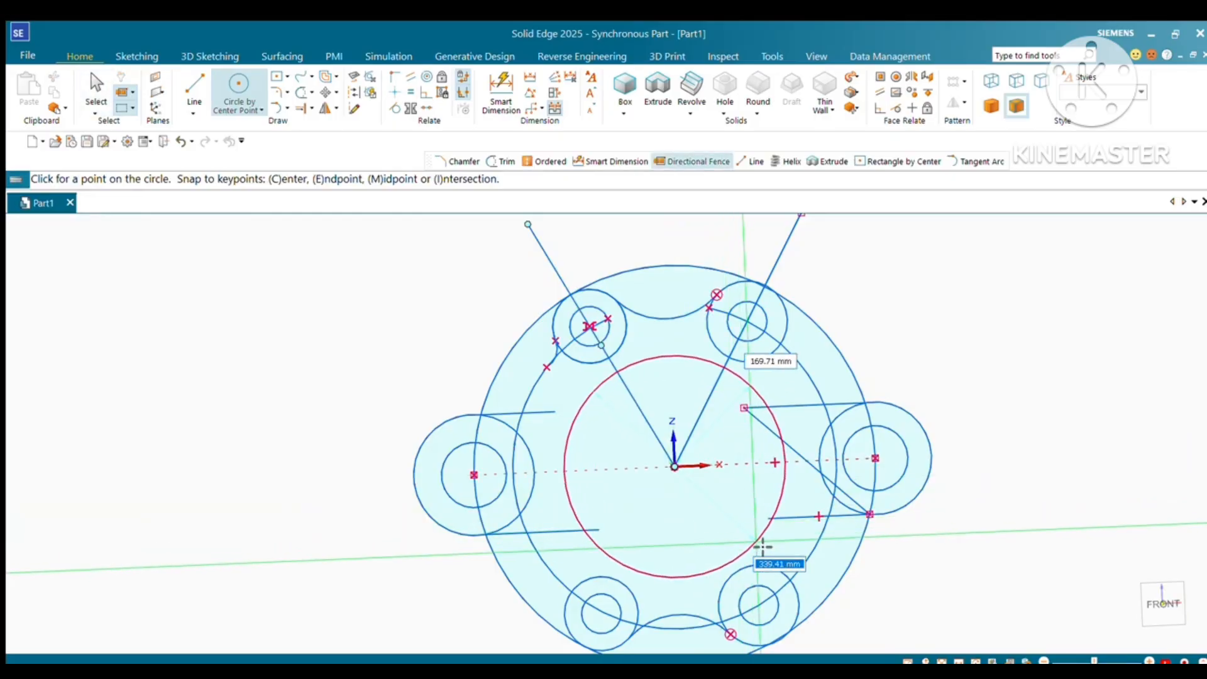
click(762, 546)
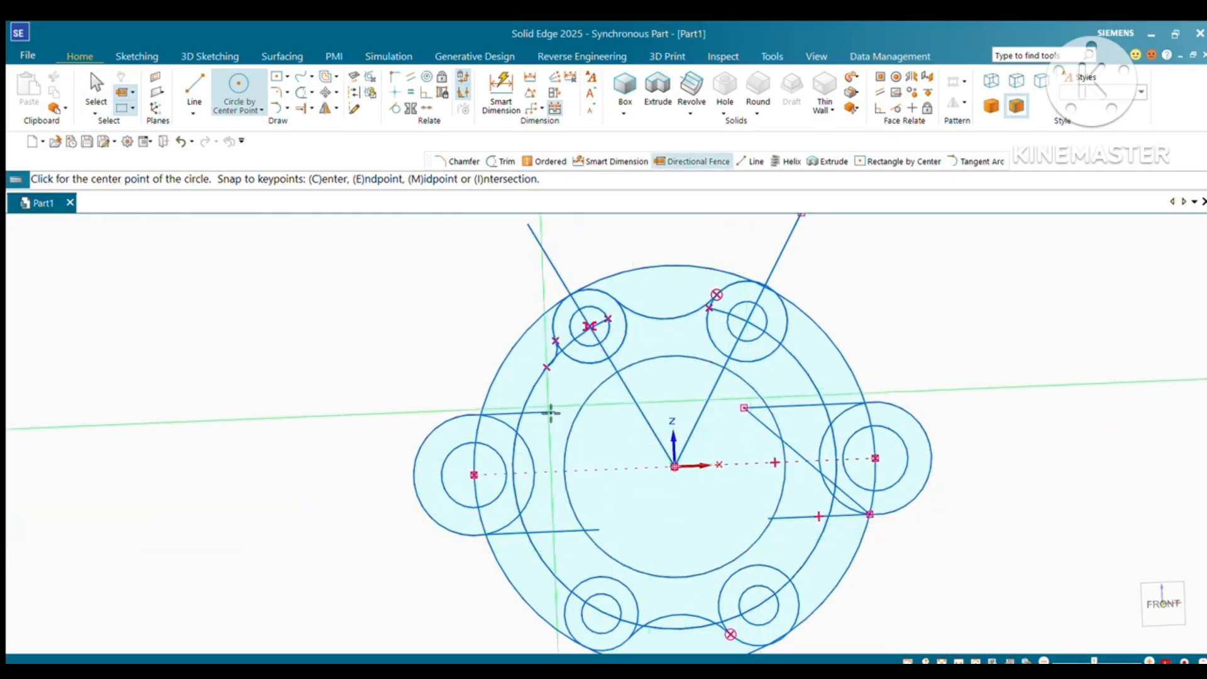
key(Escape)
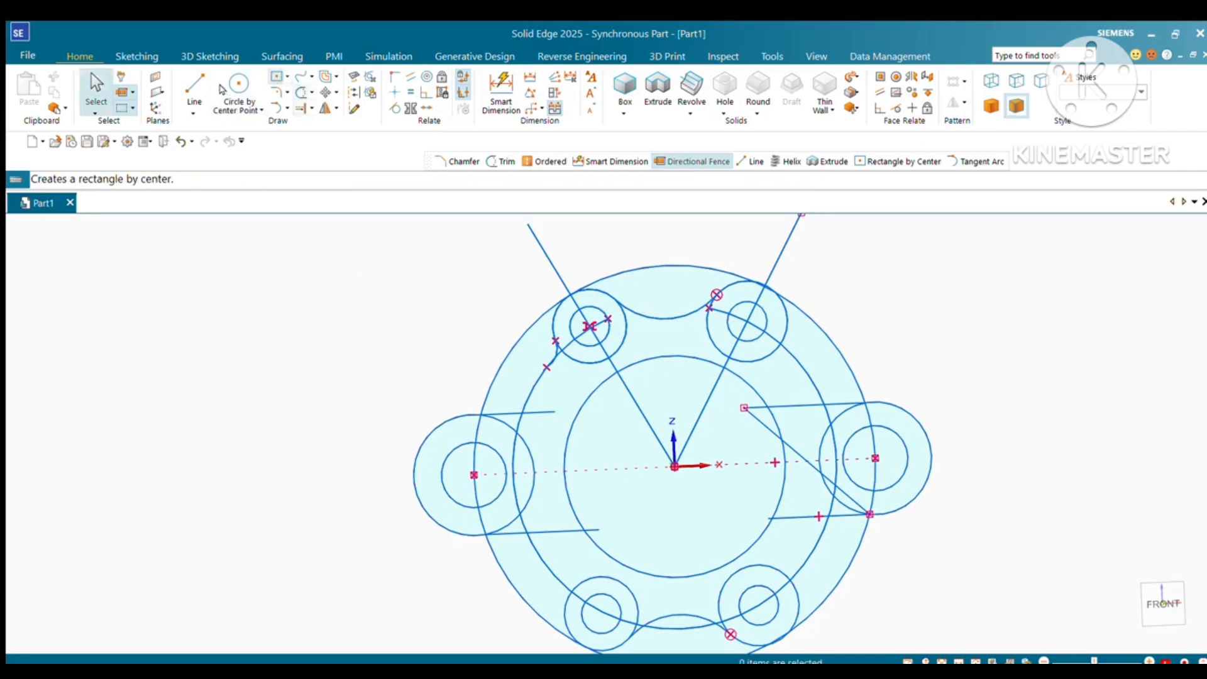
Extend the left lug's upper horizontal line with a collinear segment reaching inside the central circle.
click(194, 84)
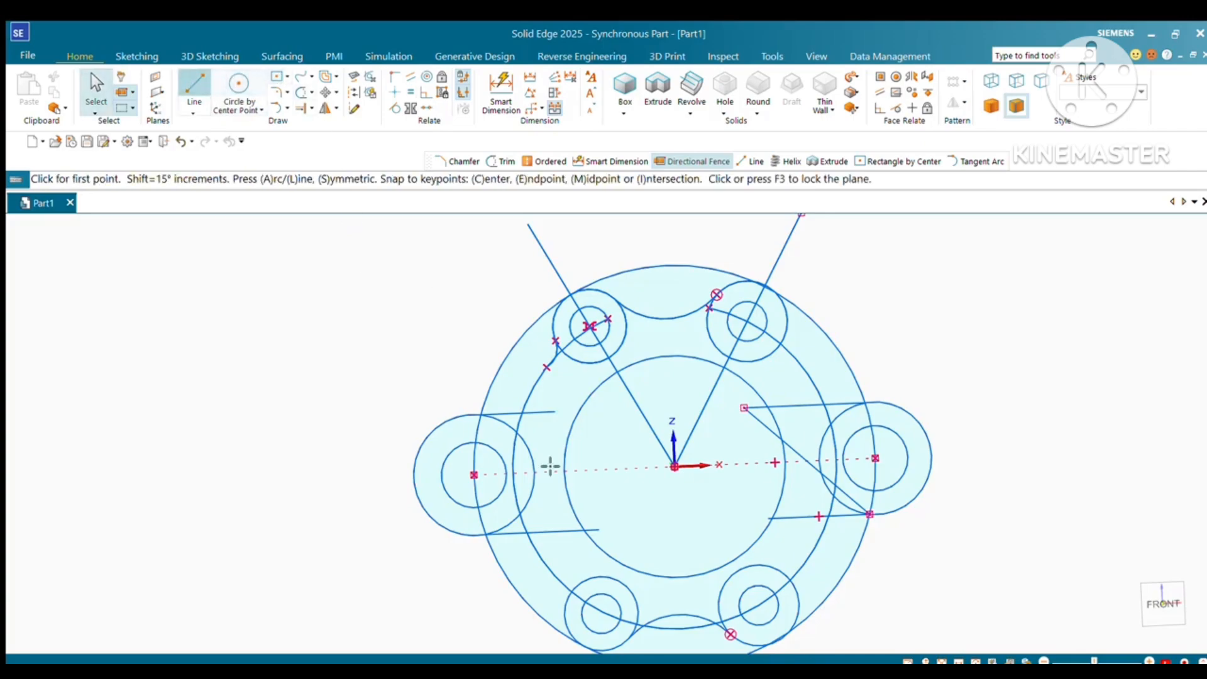
click(554, 412)
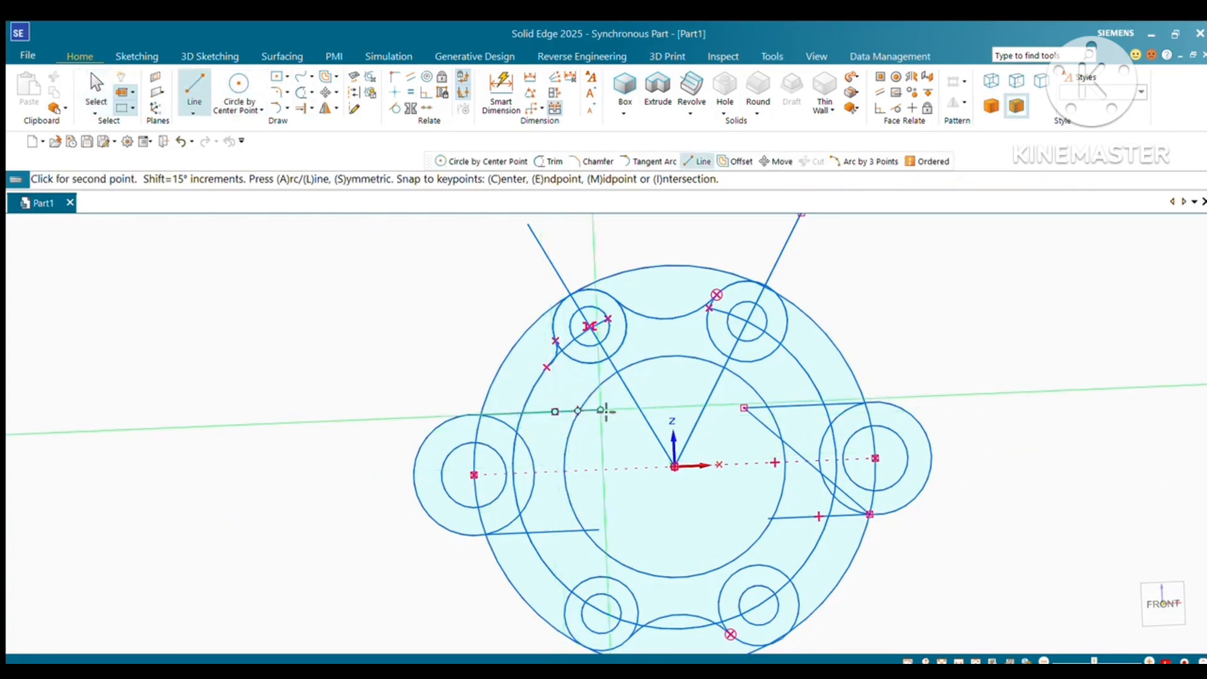
click(605, 412)
key(Escape)
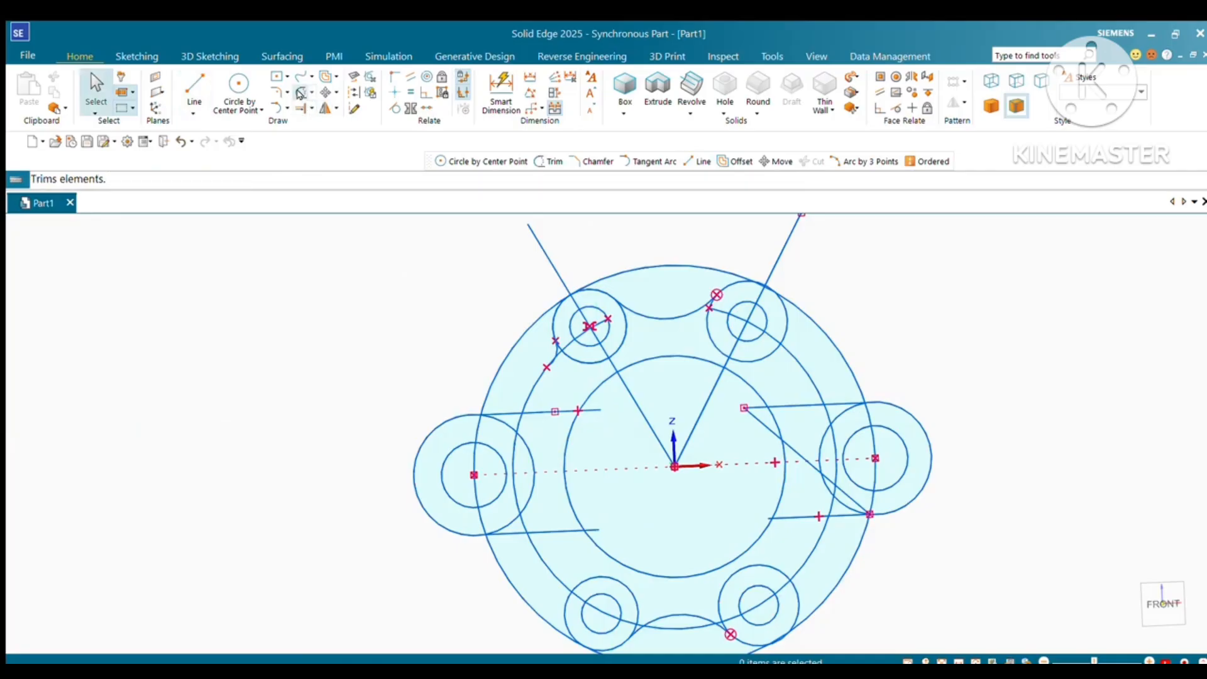
Trim the side lugs' line ends inside the central circle at three corners and remove the diagonal line near the right lug.
click(301, 93)
click(594, 411)
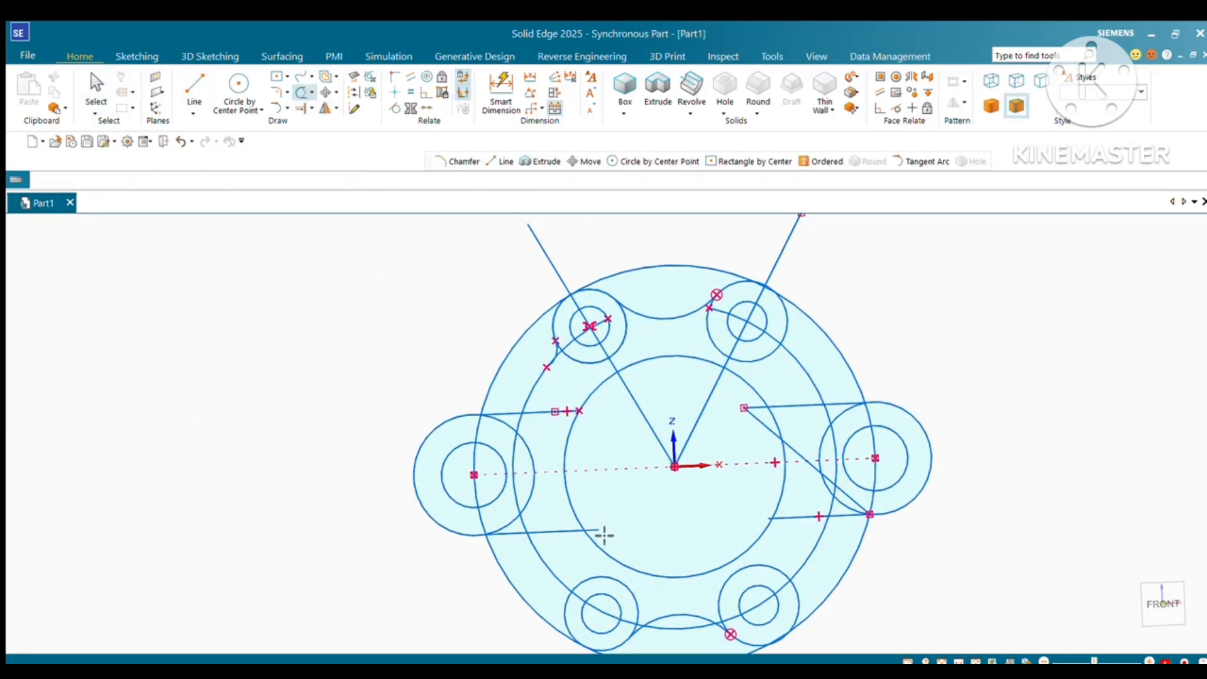
click(600, 532)
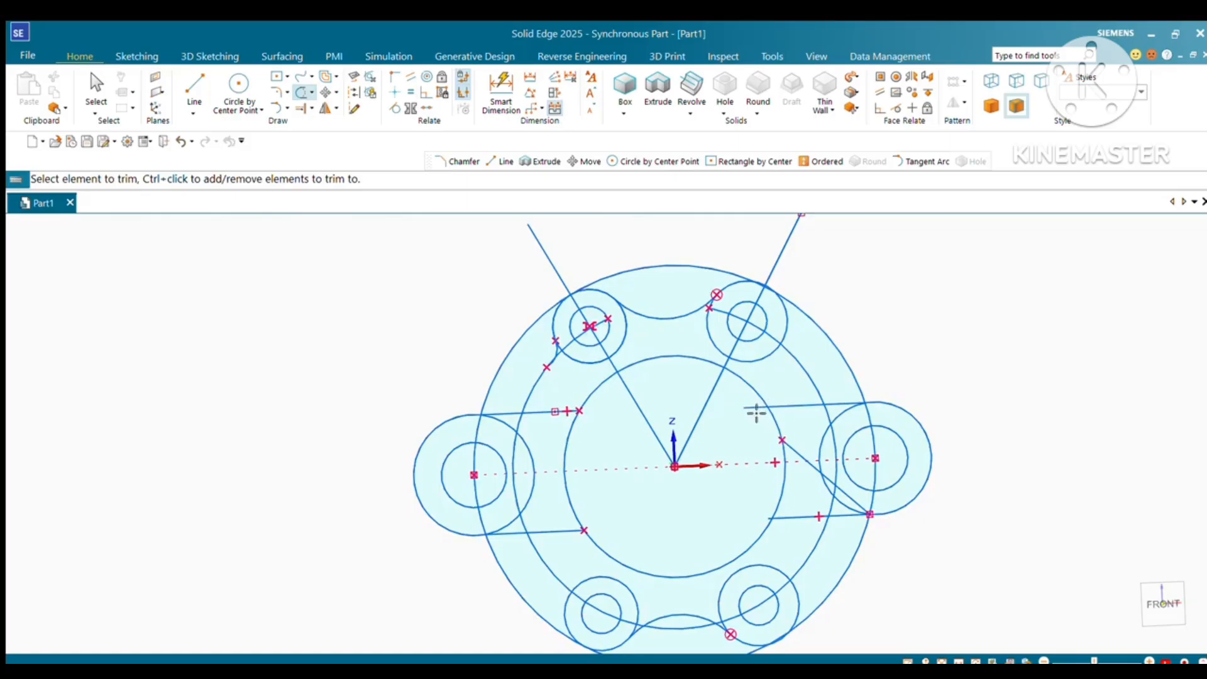
click(756, 408)
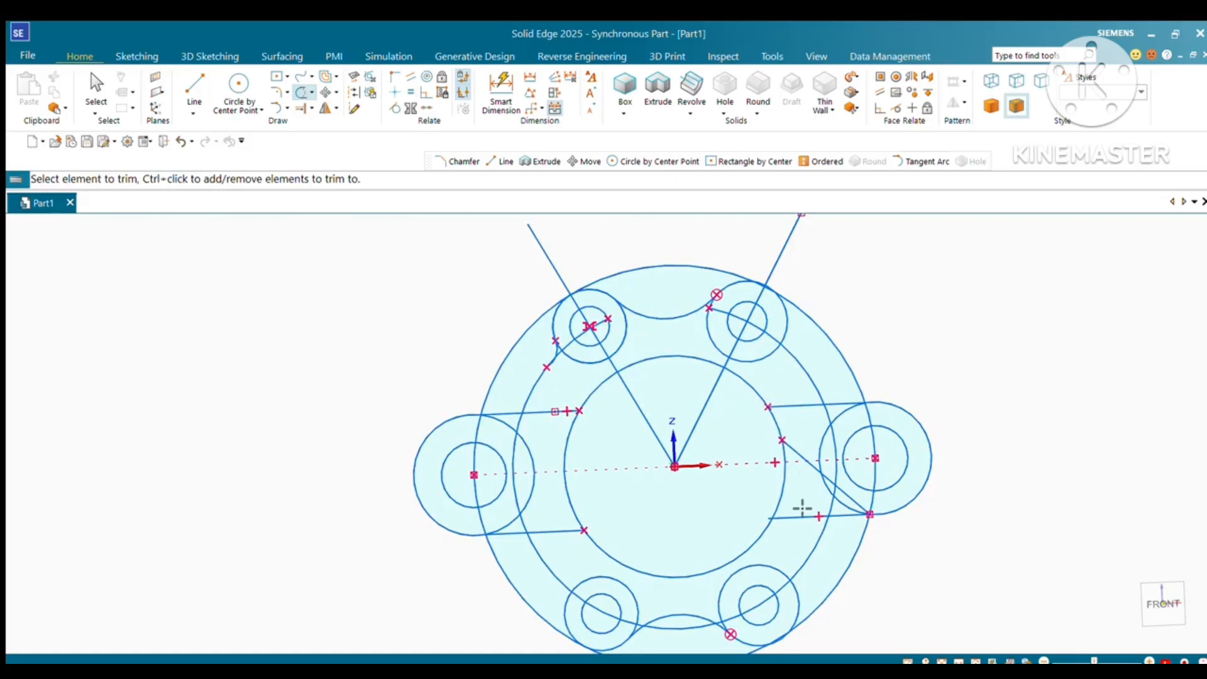
click(811, 464)
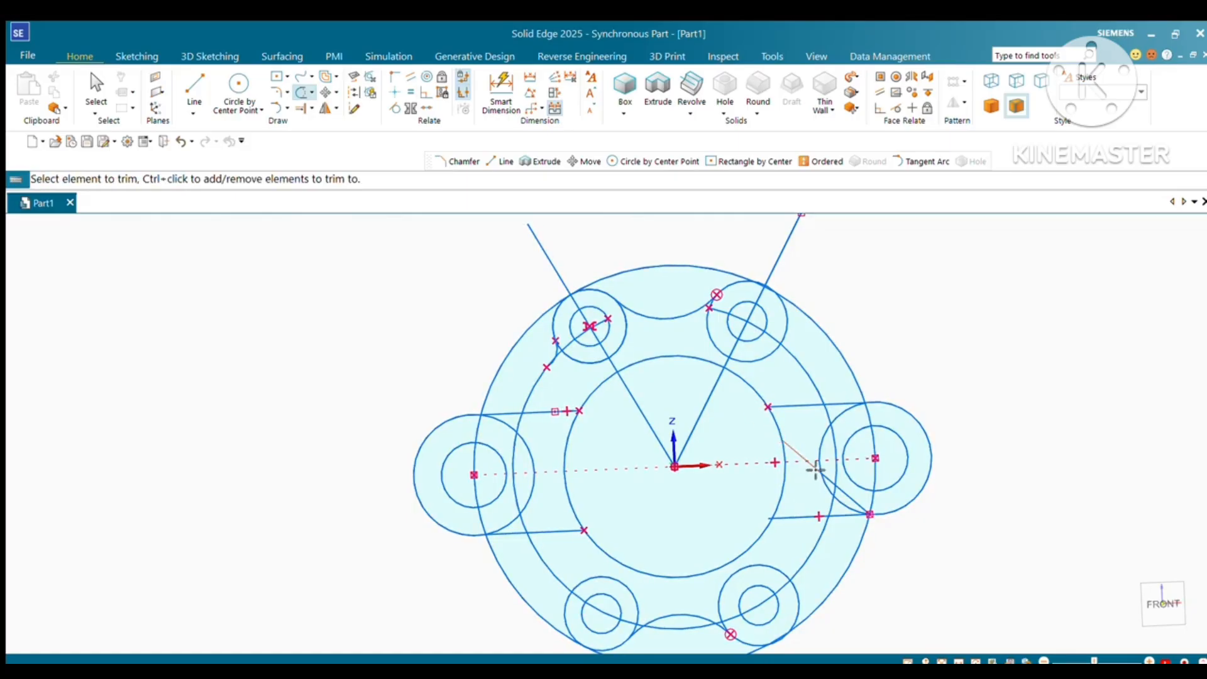
click(843, 492)
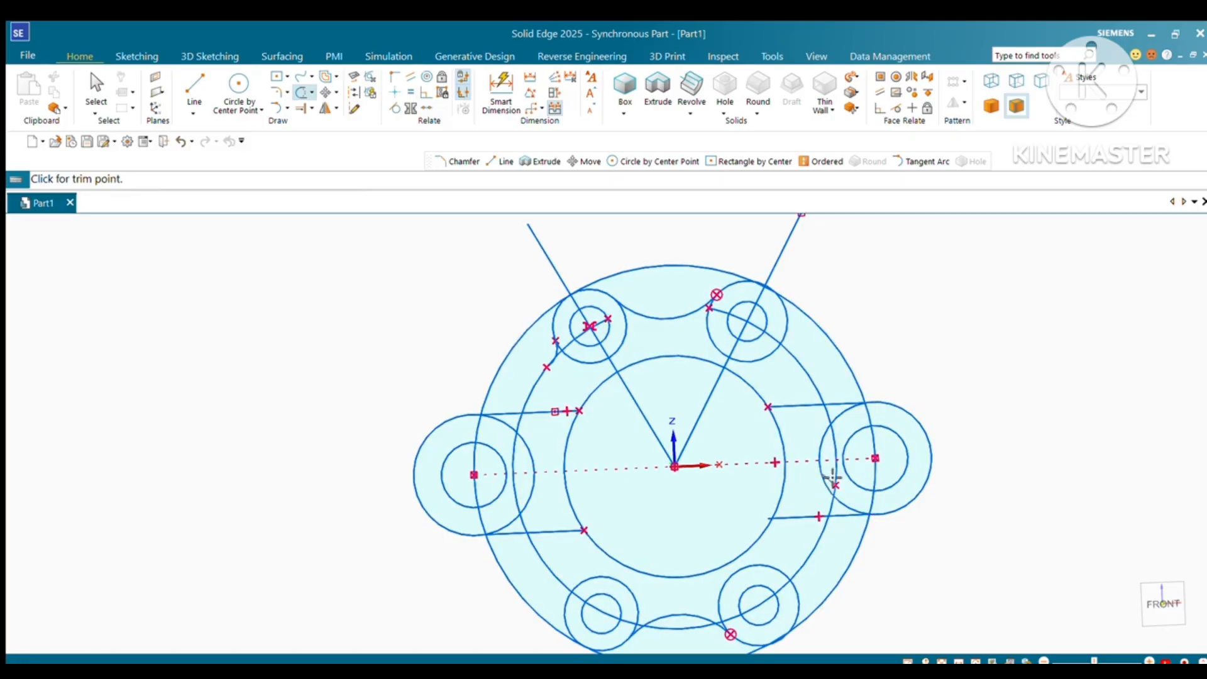
Trim the right lug circle's inner arc and the intermediate circle's arc between the right lug's horizontal lines.
scroll(833, 482, up, 5)
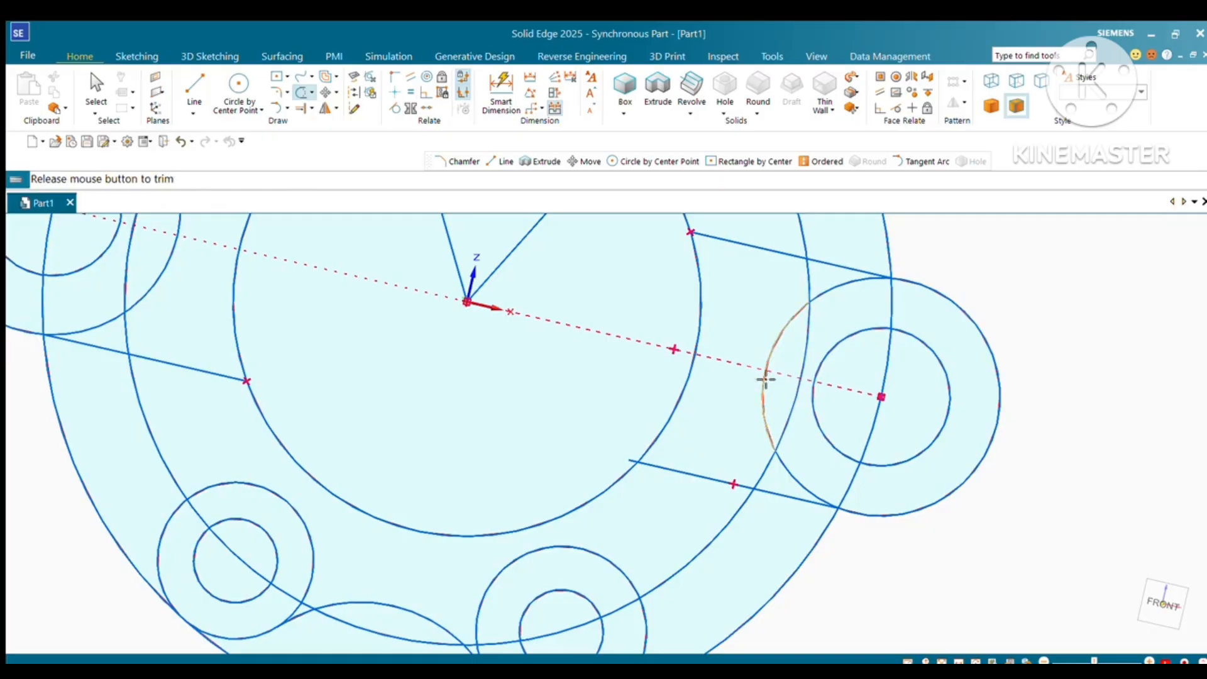
drag(765, 379, 779, 352)
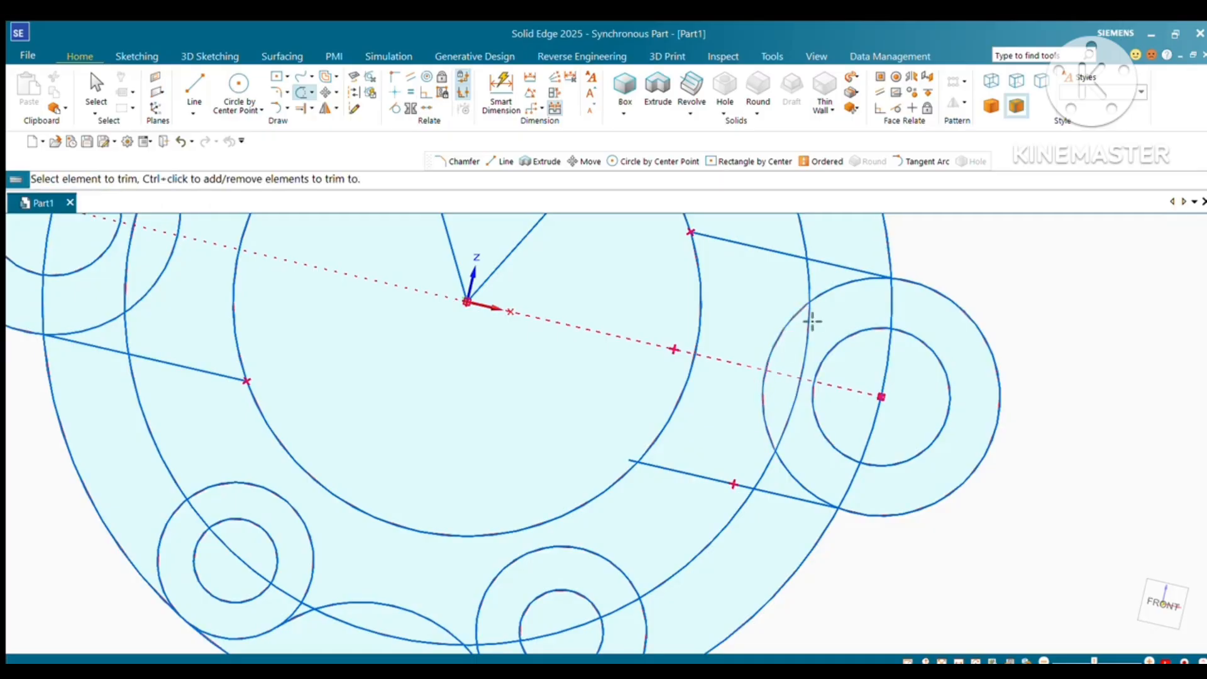
click(809, 278)
click(827, 292)
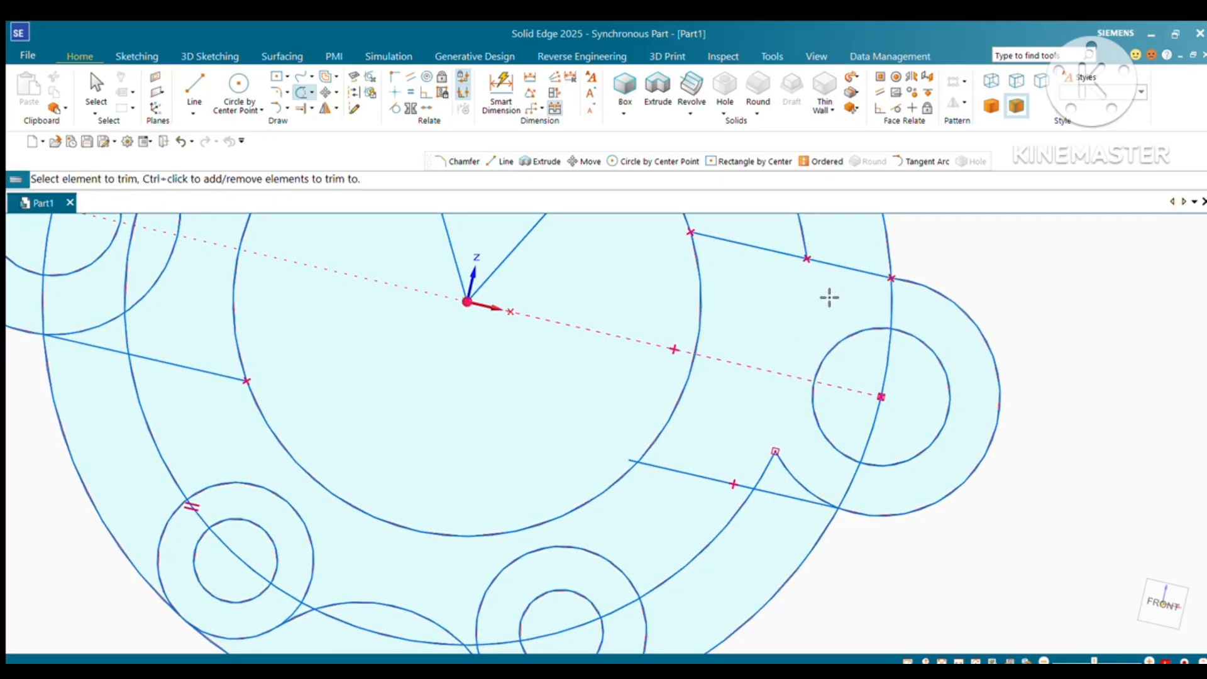
click(786, 471)
click(766, 478)
key(ctrl+f)
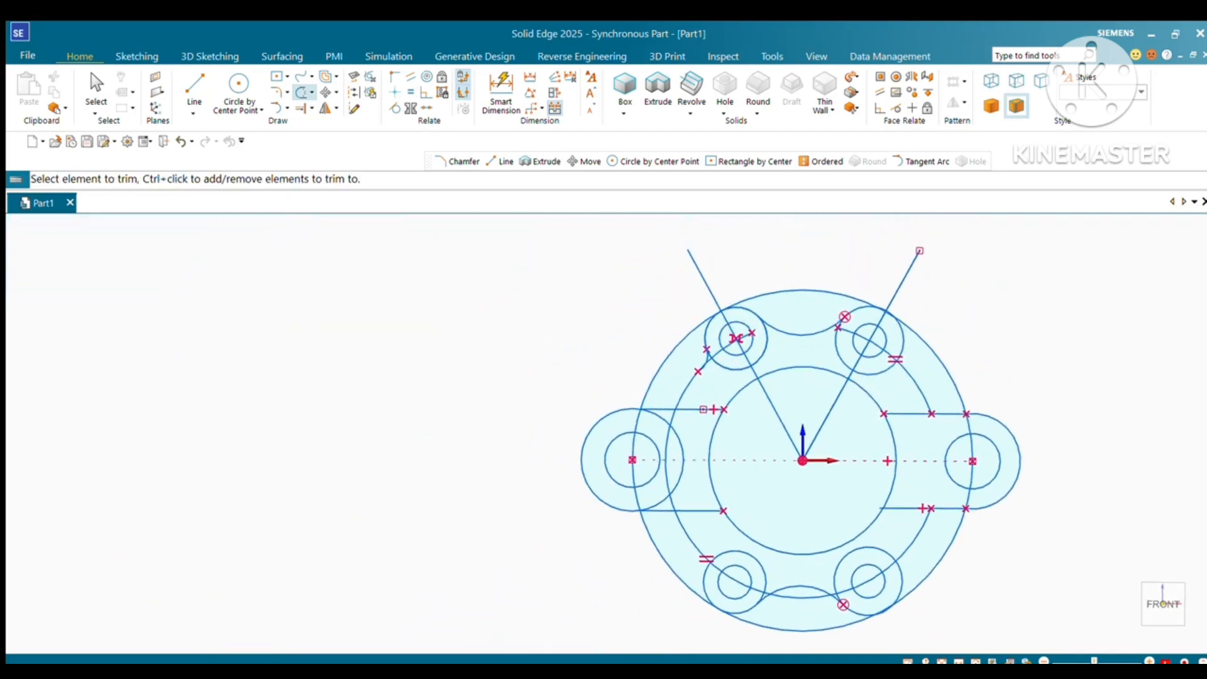
Trim the left lug circle's inner arc and the intermediate circle's arc between the left lug's horizontal lines.
click(693, 410)
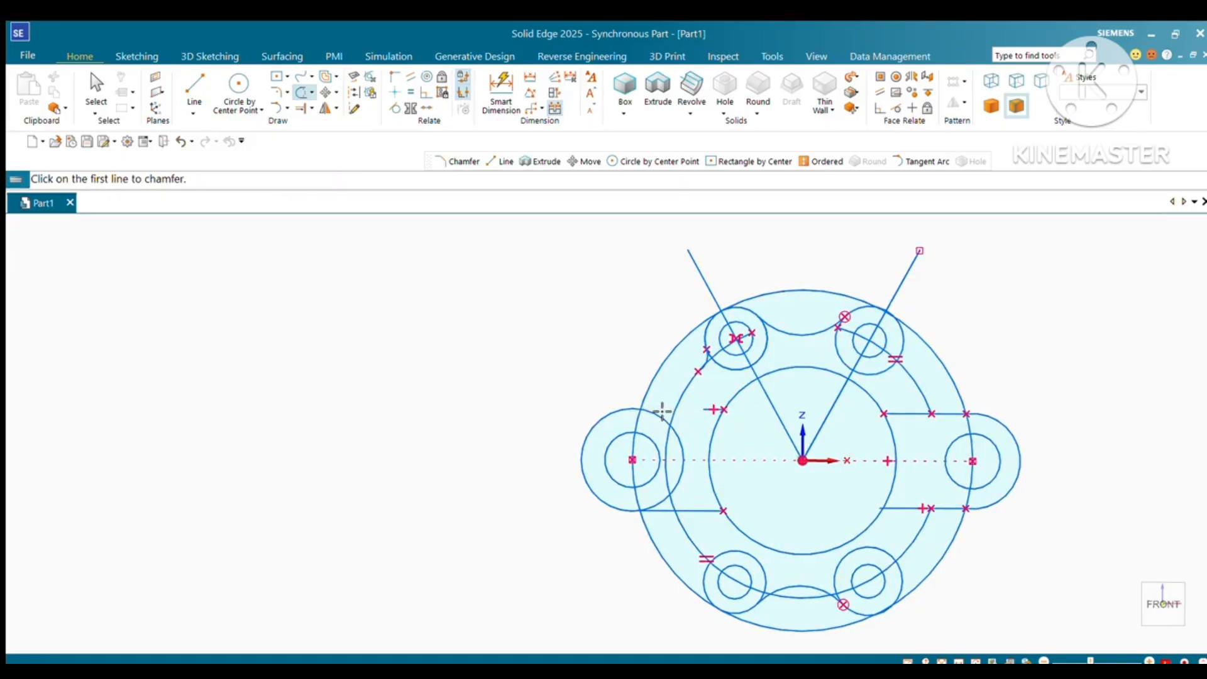
key(Escape)
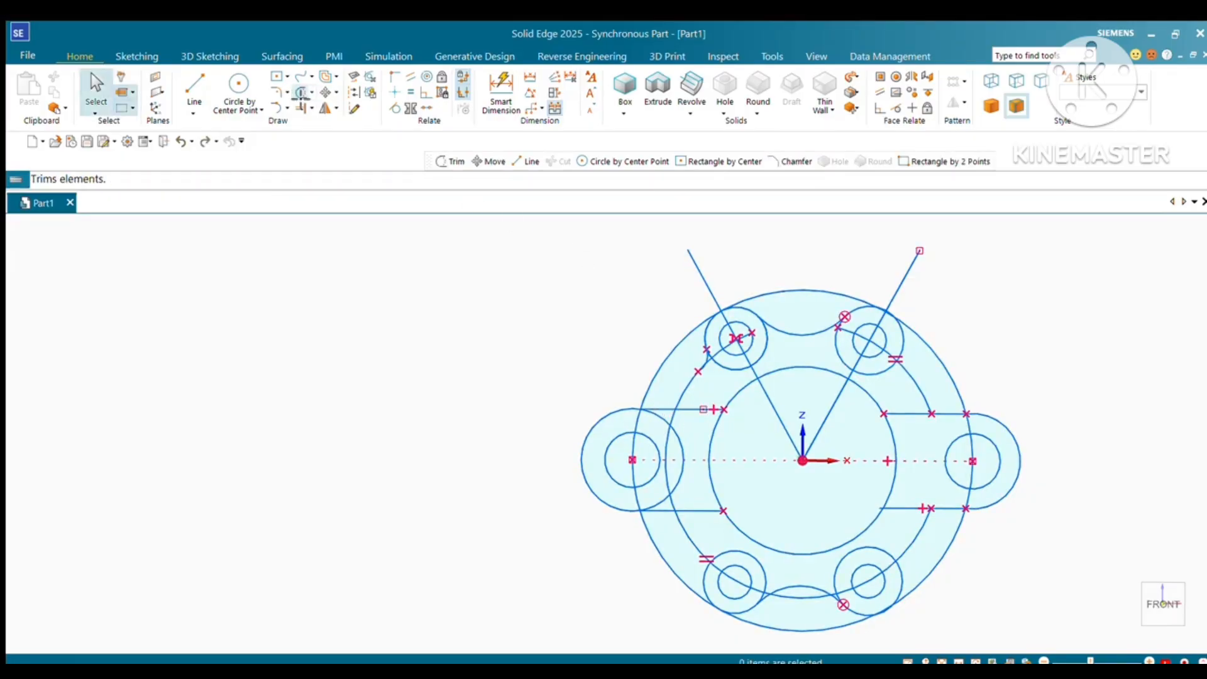
click(301, 93)
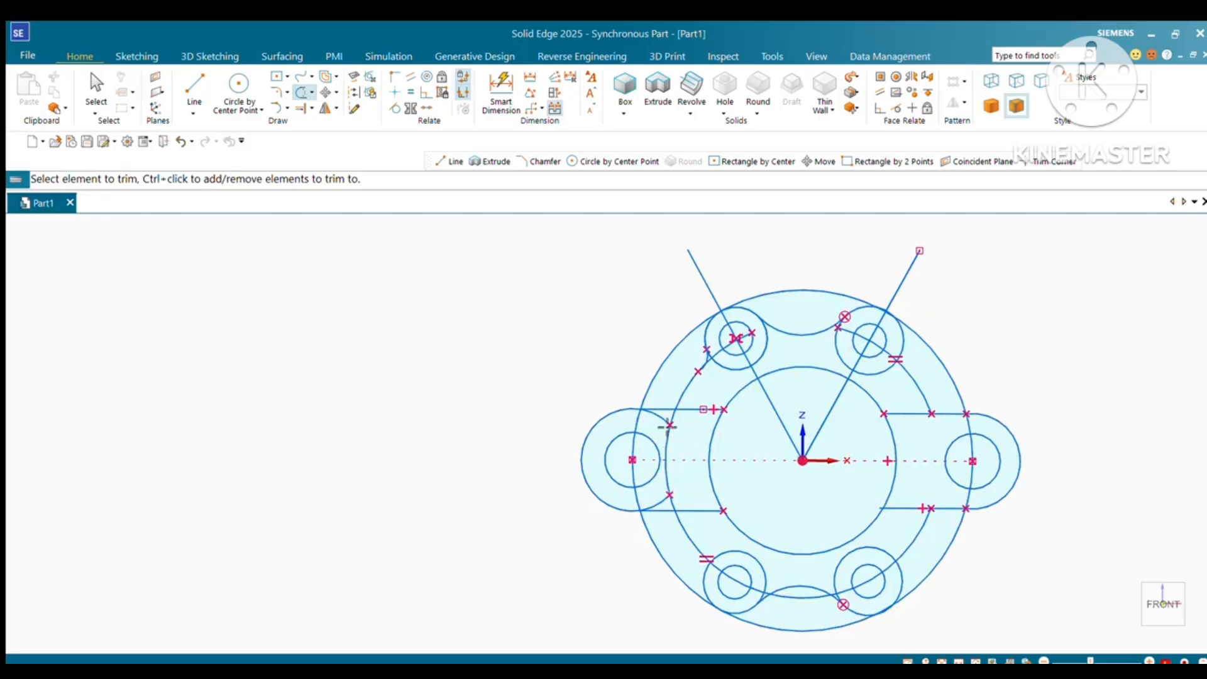
click(668, 426)
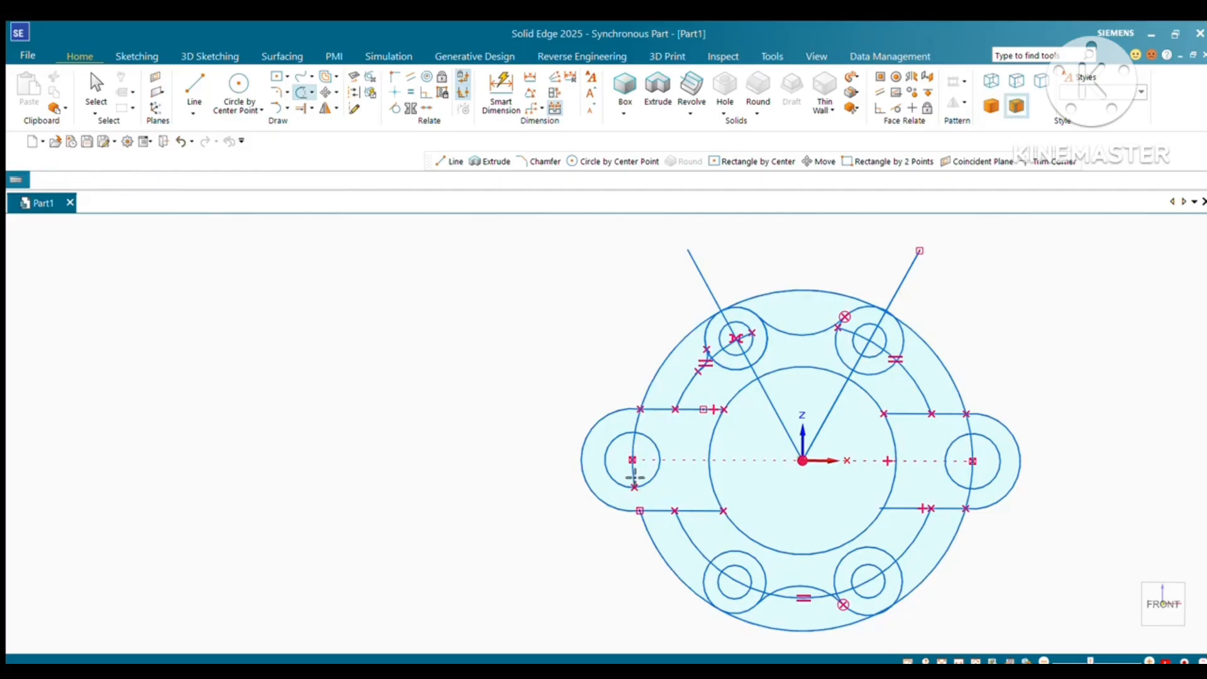
Trim the outermost circle's remaining arcs inside the left and right side lugs.
click(637, 461)
click(636, 460)
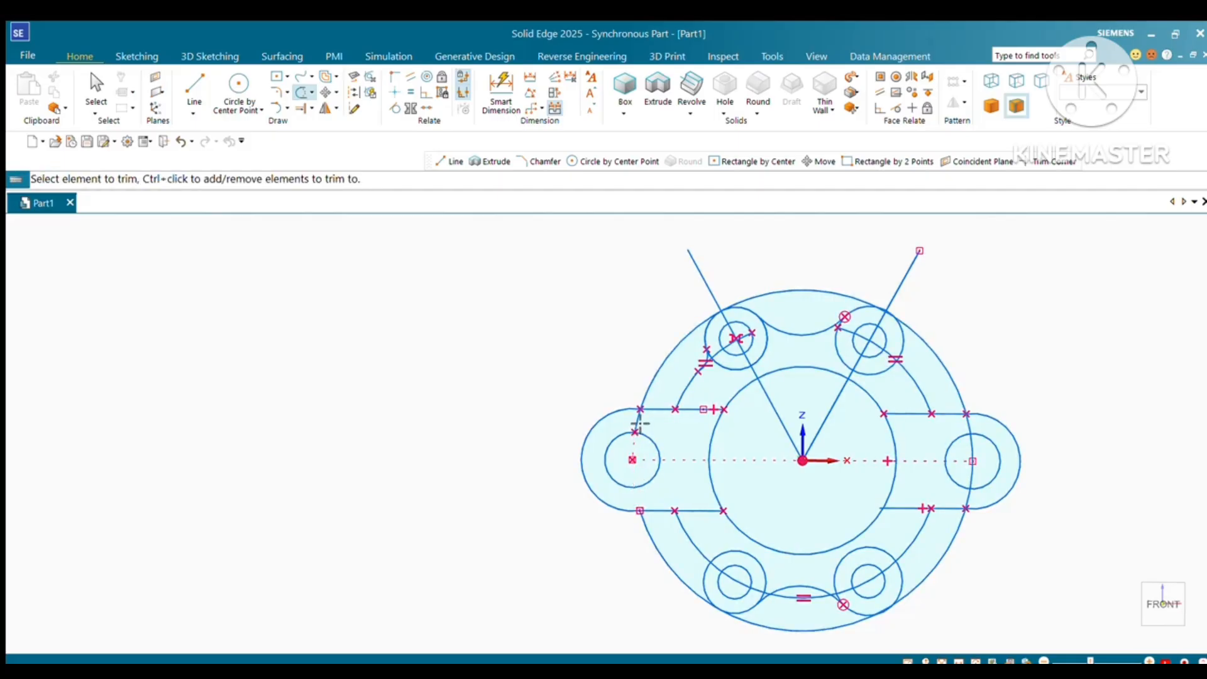
click(980, 431)
click(972, 435)
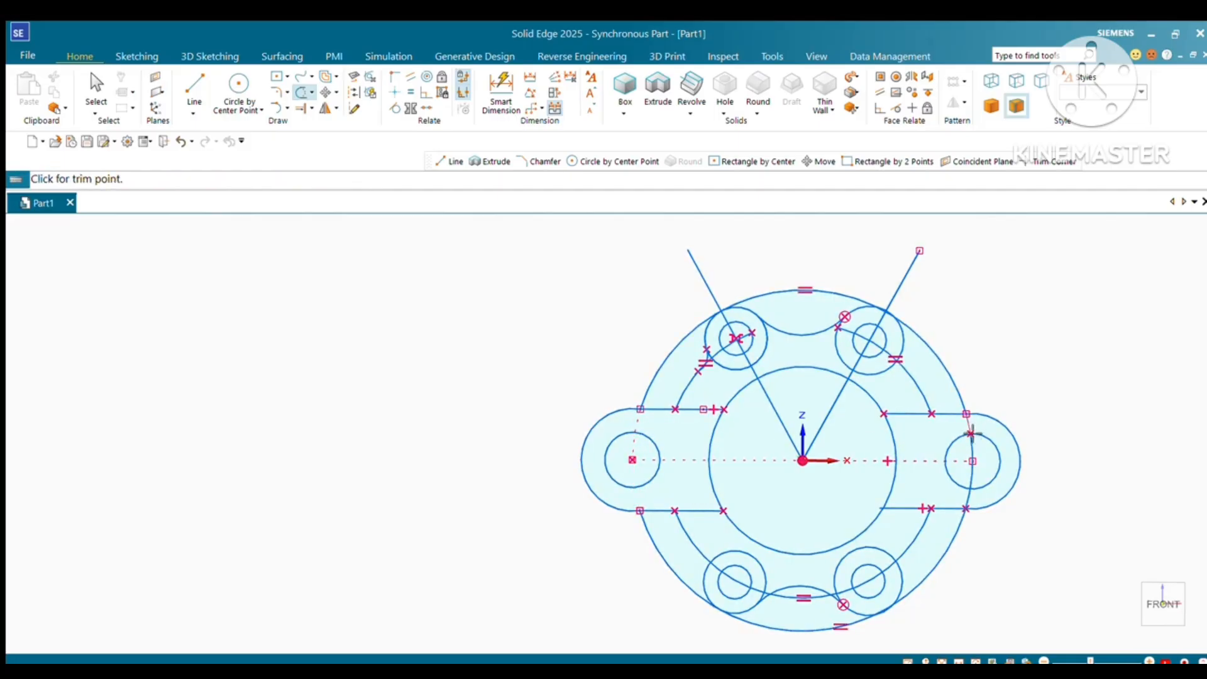
click(975, 476)
click(970, 505)
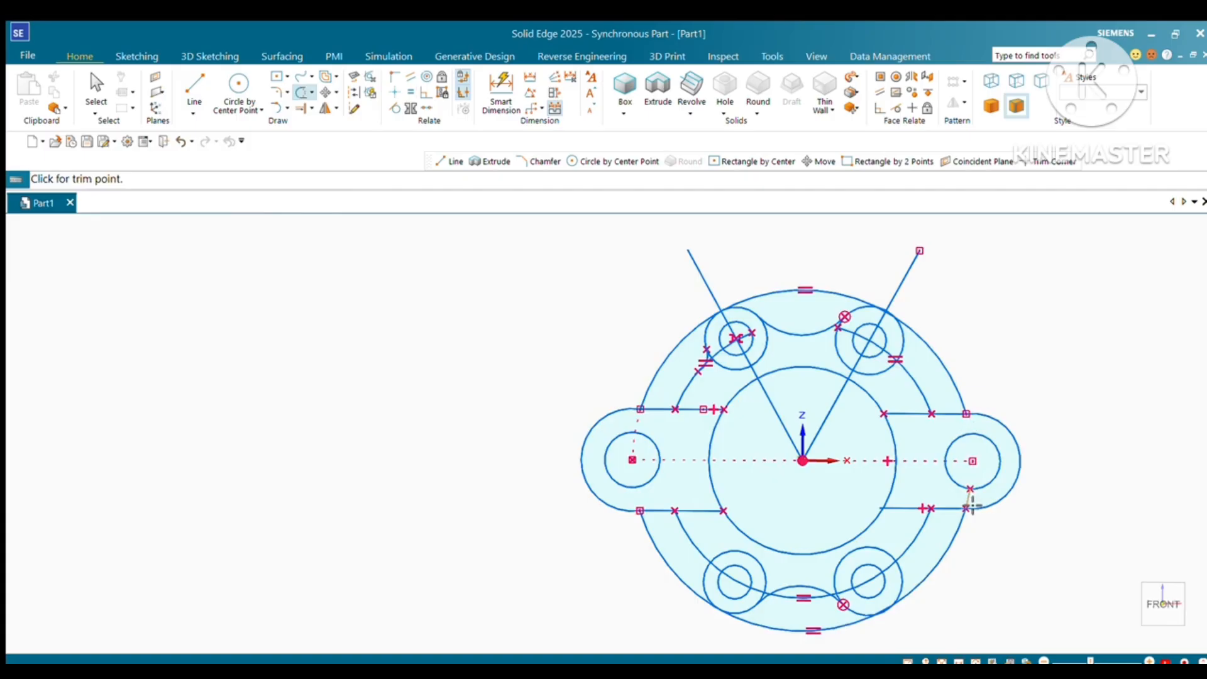
Trim away the intermediate circle's lower arcs from the right lug's lower line, across both lower lugs, to the left lug's lower line.
click(924, 532)
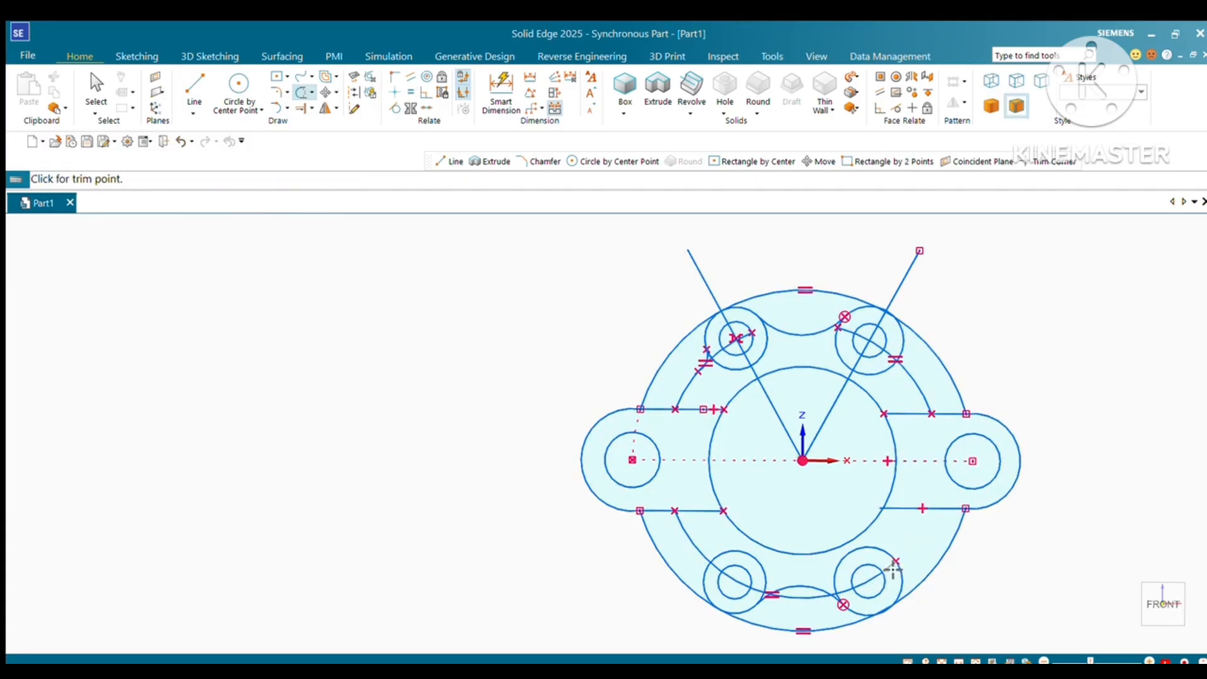
click(892, 567)
click(867, 585)
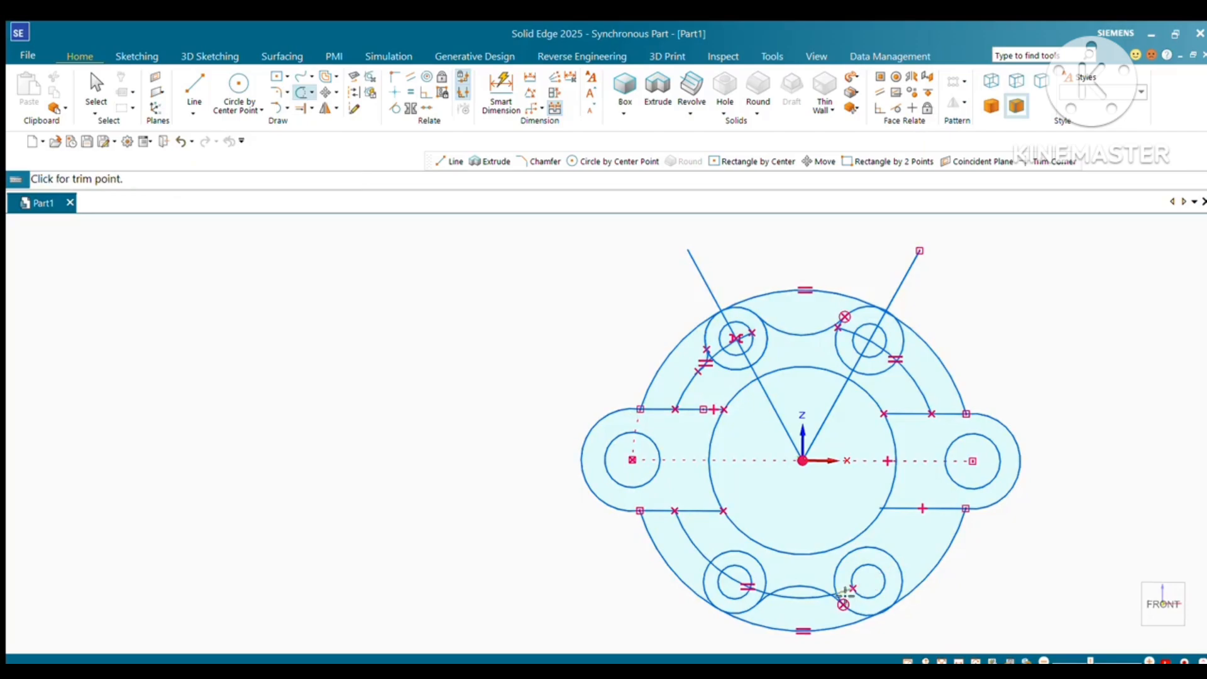
click(853, 588)
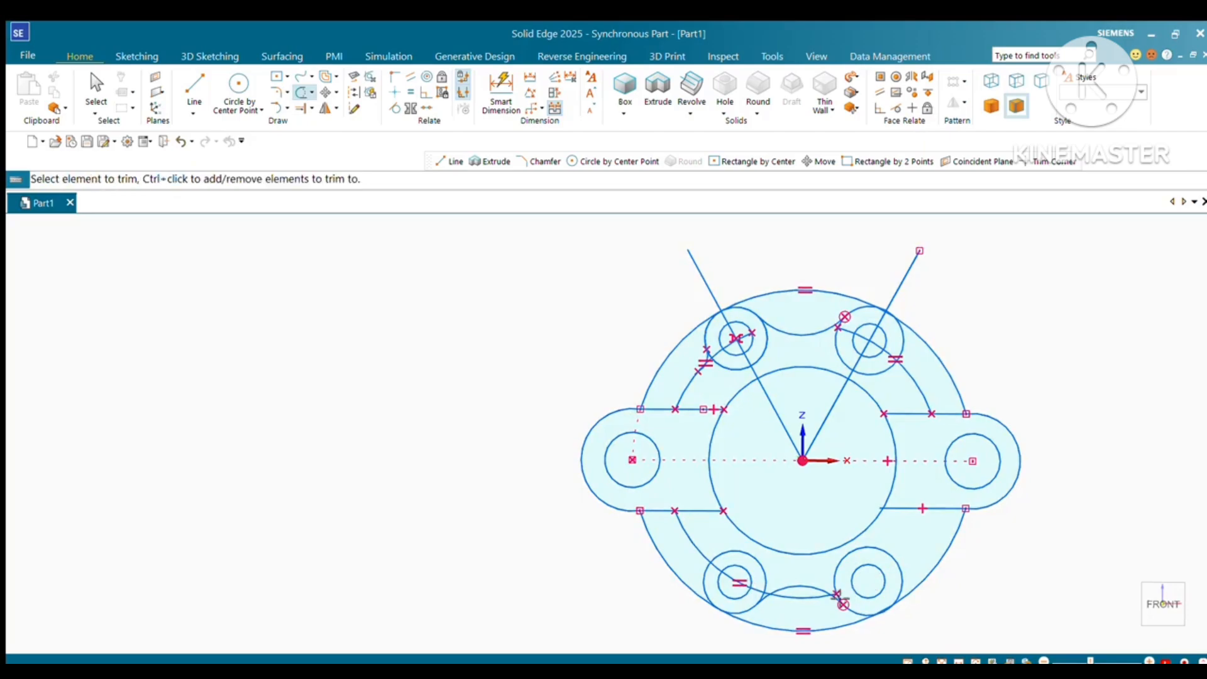
click(760, 597)
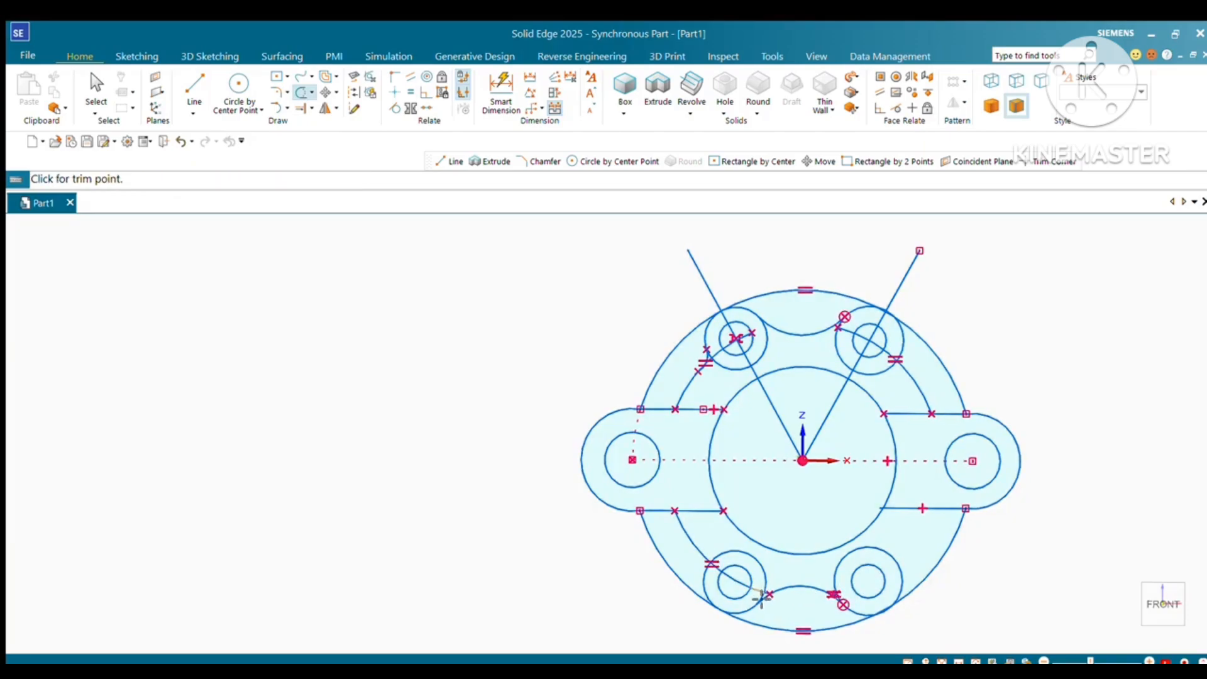
click(730, 577)
click(720, 572)
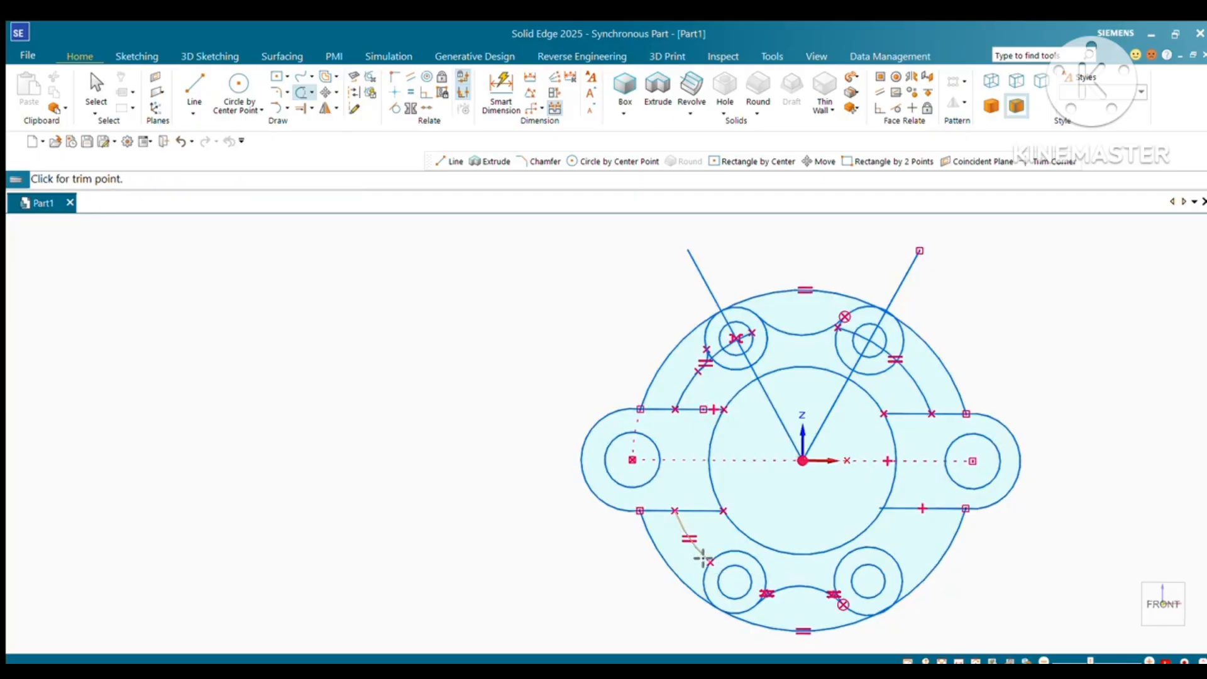
click(703, 558)
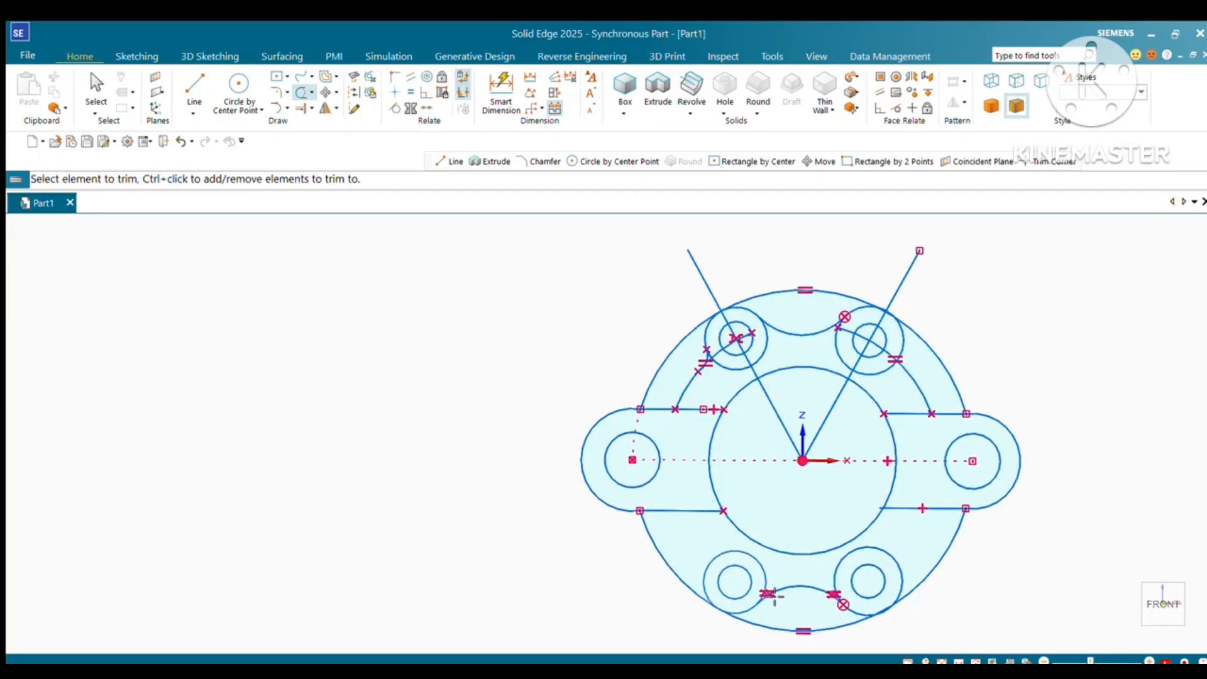
click(849, 609)
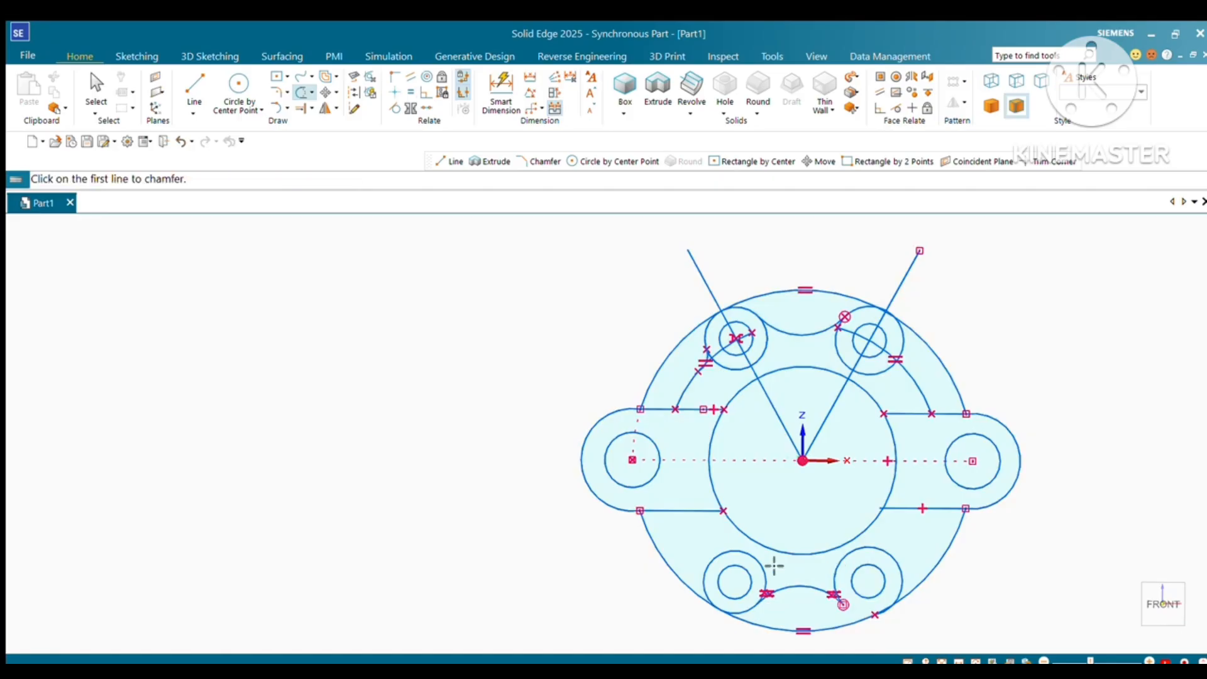
key(ctrl+z)
Trim the left slanted line beyond and below the upper-left lug, plus the line and arc pieces inside its small circle.
click(302, 93)
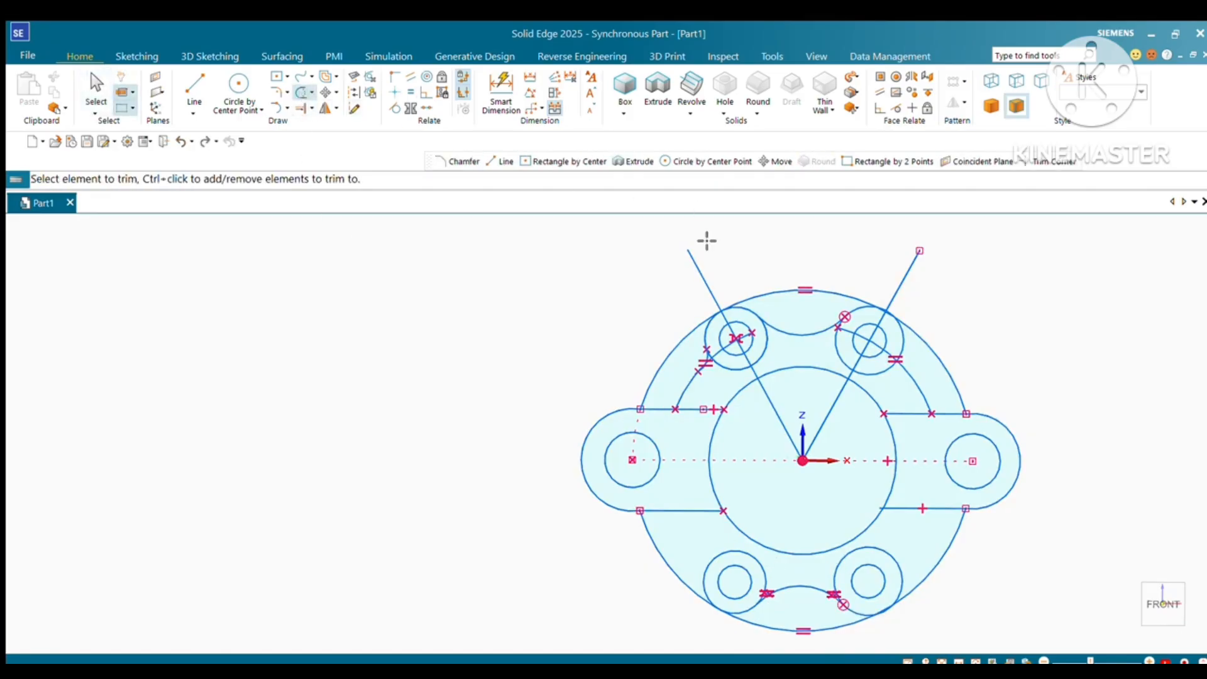
click(699, 270)
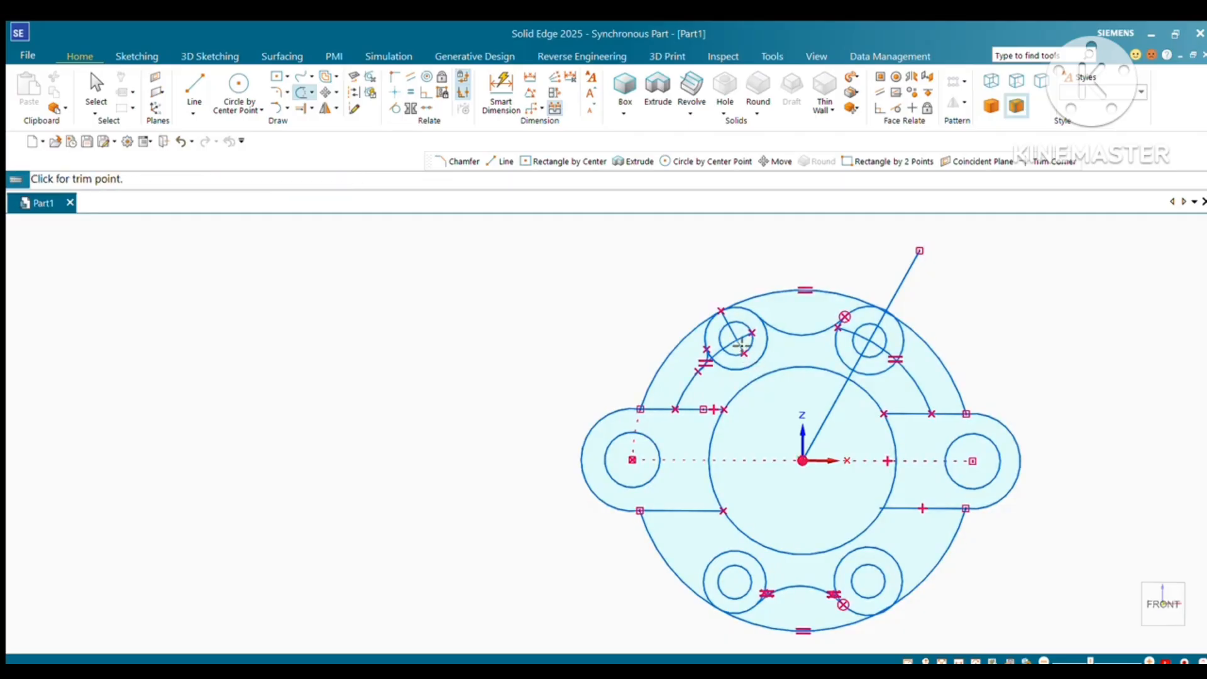
click(735, 340)
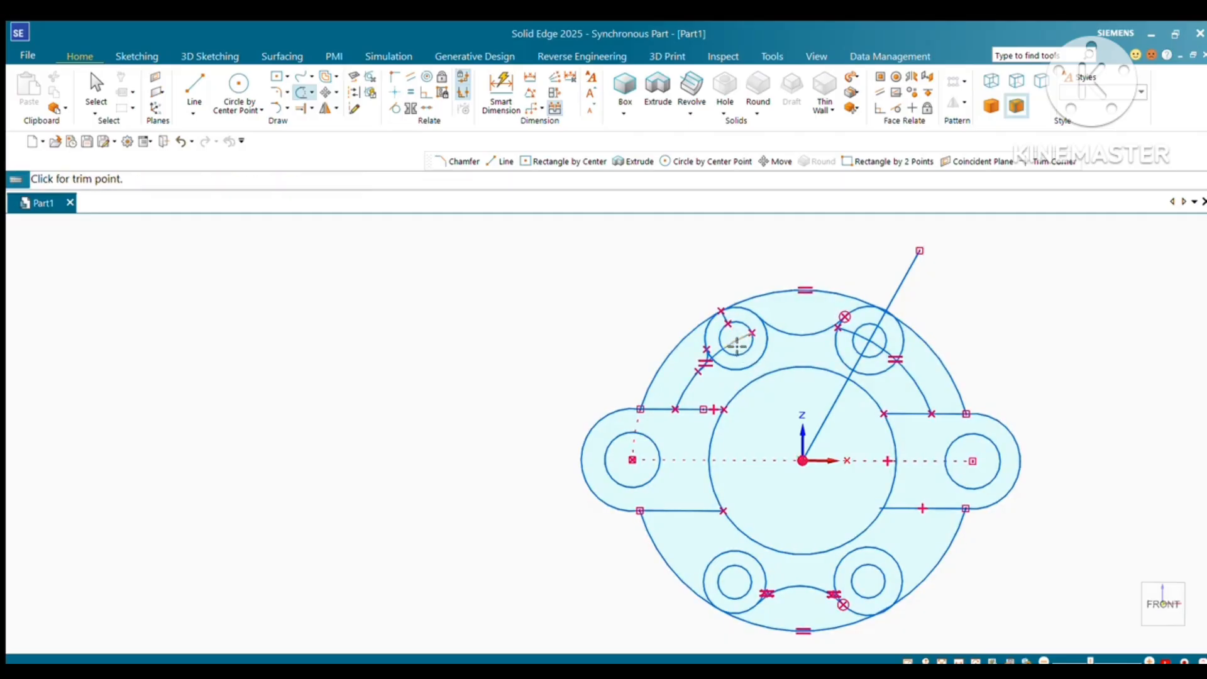
click(710, 367)
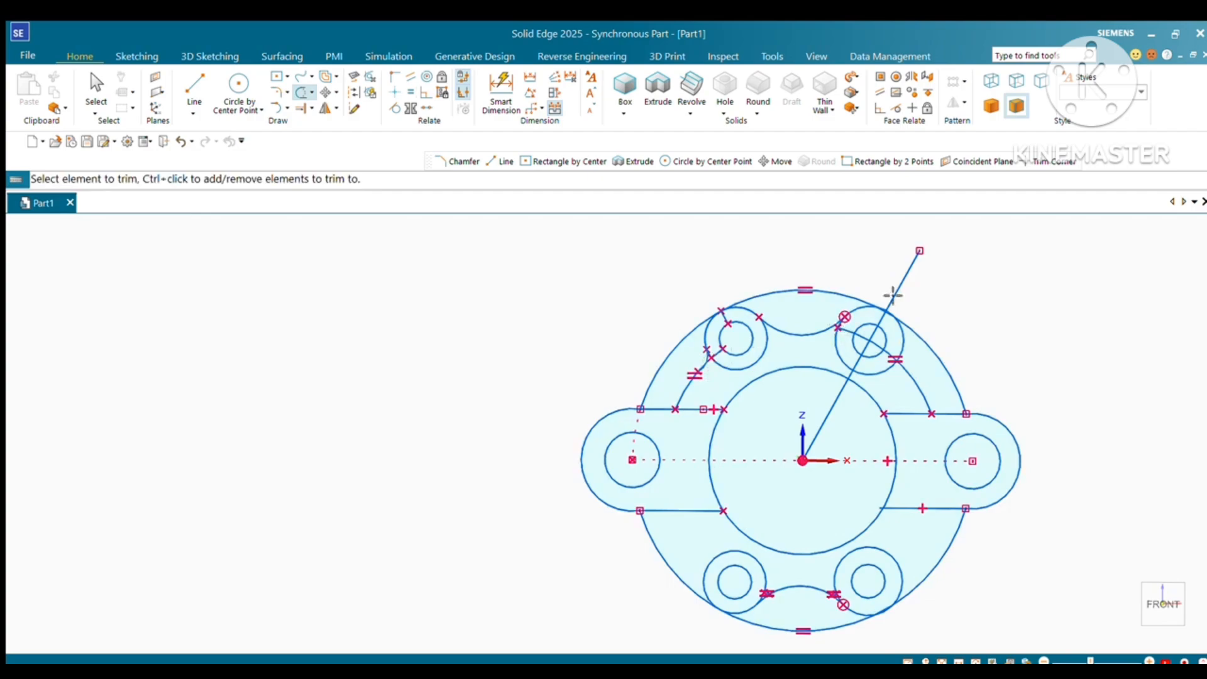
Trim the right slanted line where it passes through the upper-right lug's small circle.
click(895, 297)
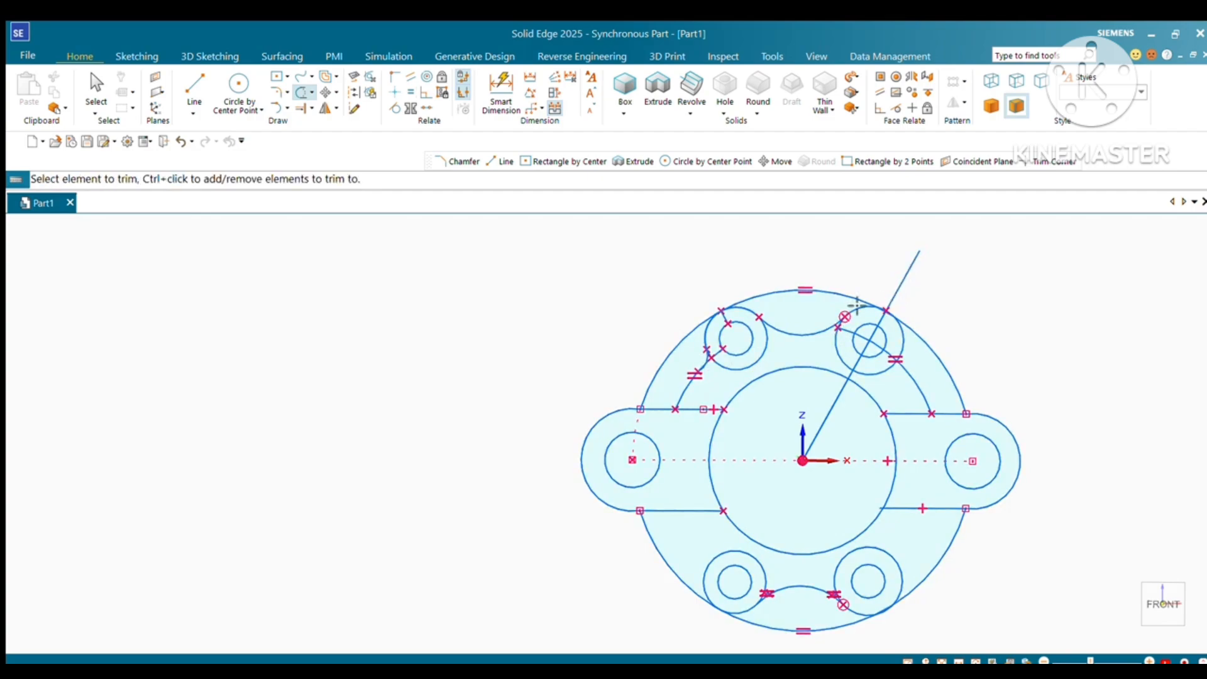
click(876, 333)
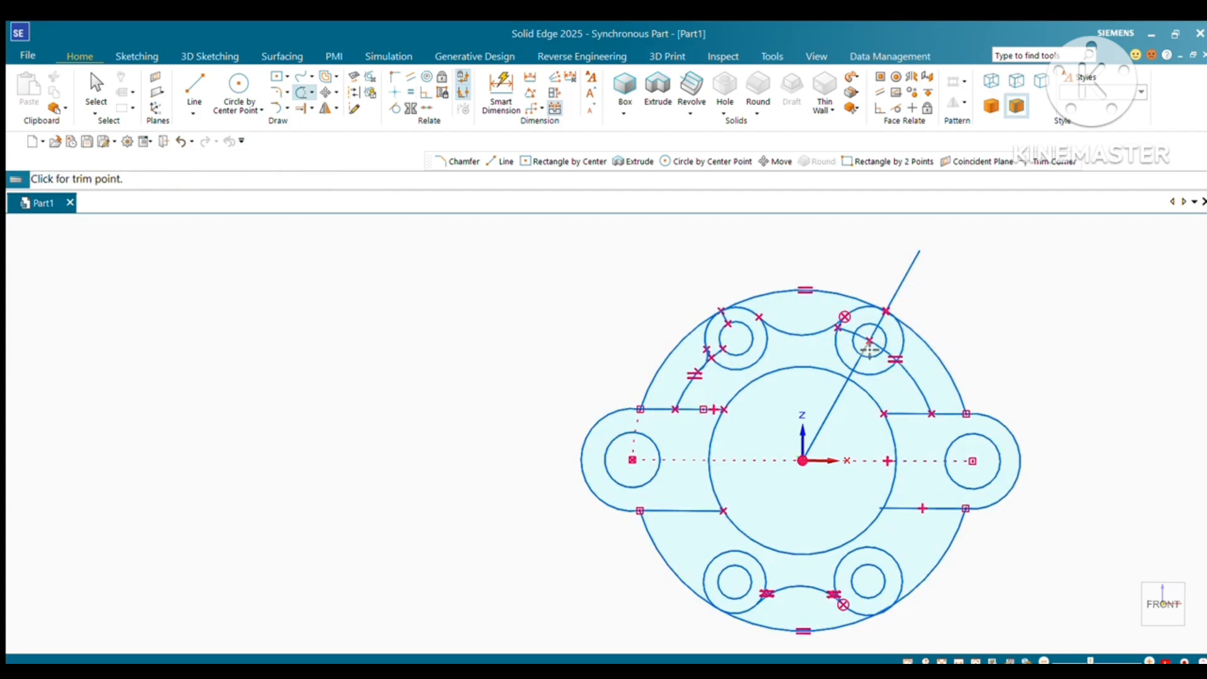
click(870, 344)
click(873, 343)
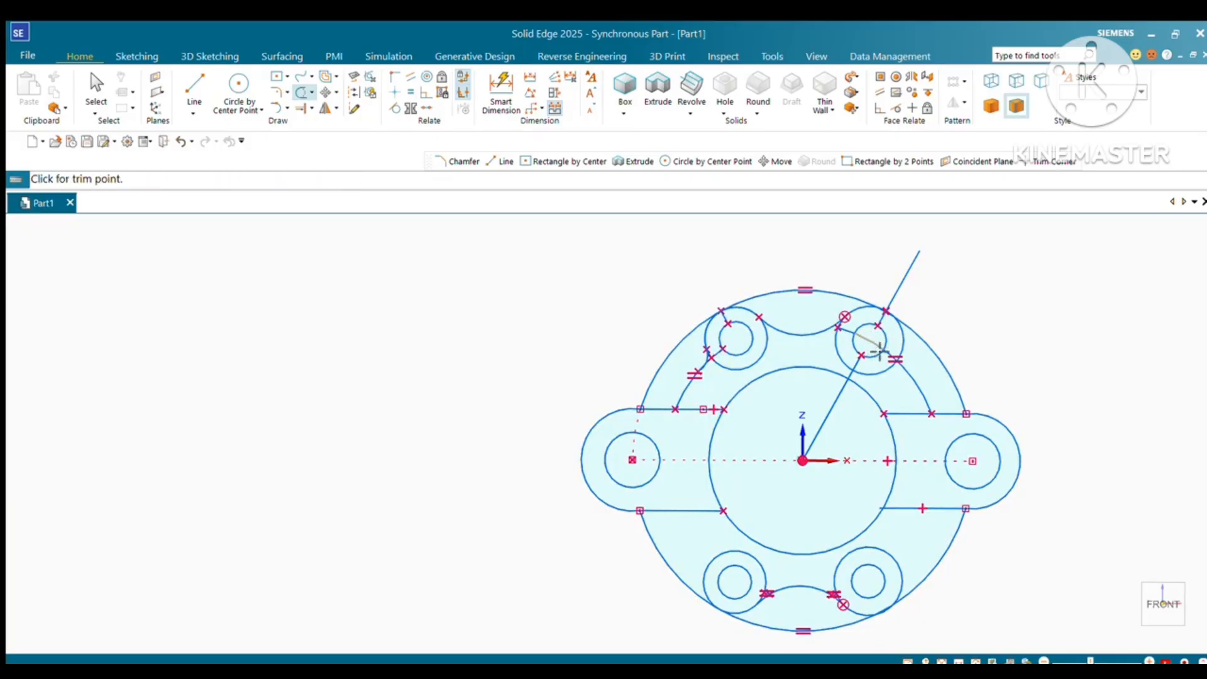
Trim the intermediate circle's arc inside the upper-right lug's small circle.
click(879, 349)
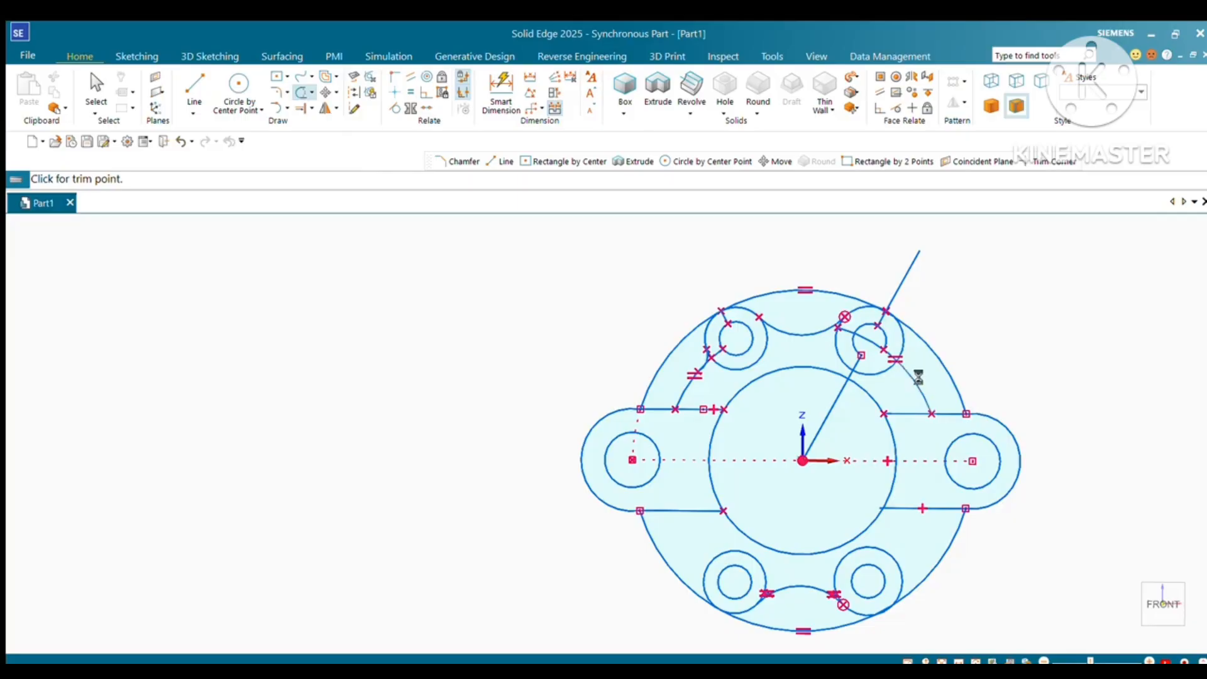
click(918, 377)
click(896, 360)
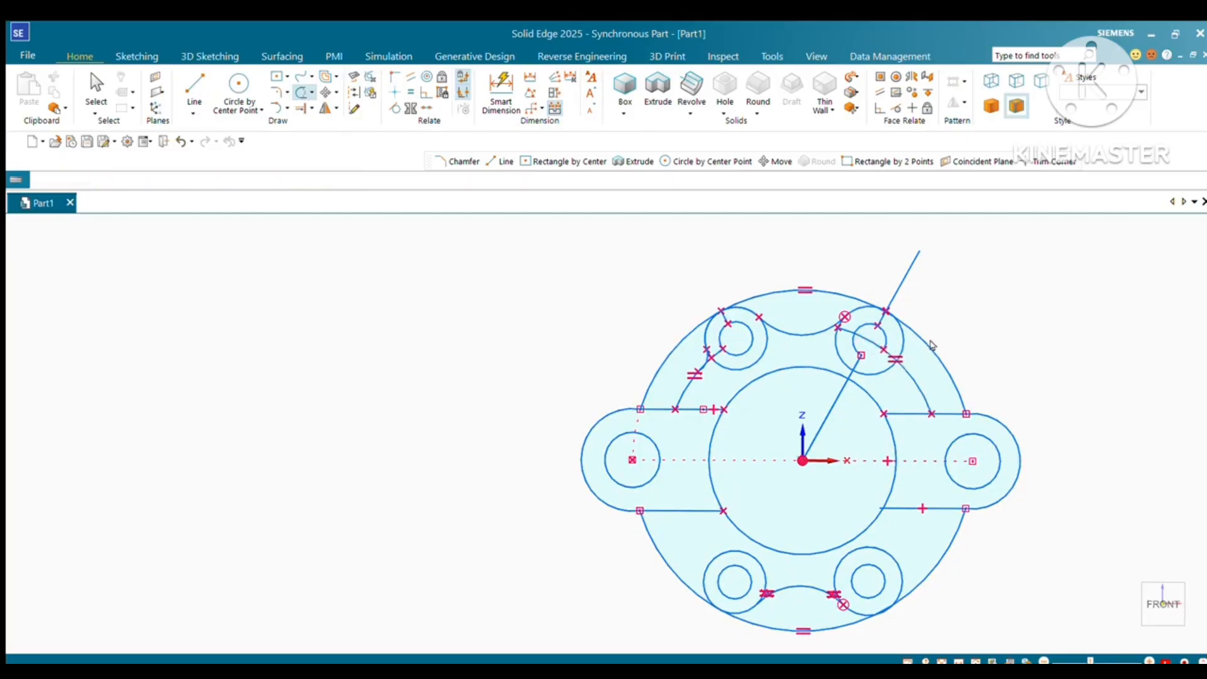
click(300, 93)
click(865, 340)
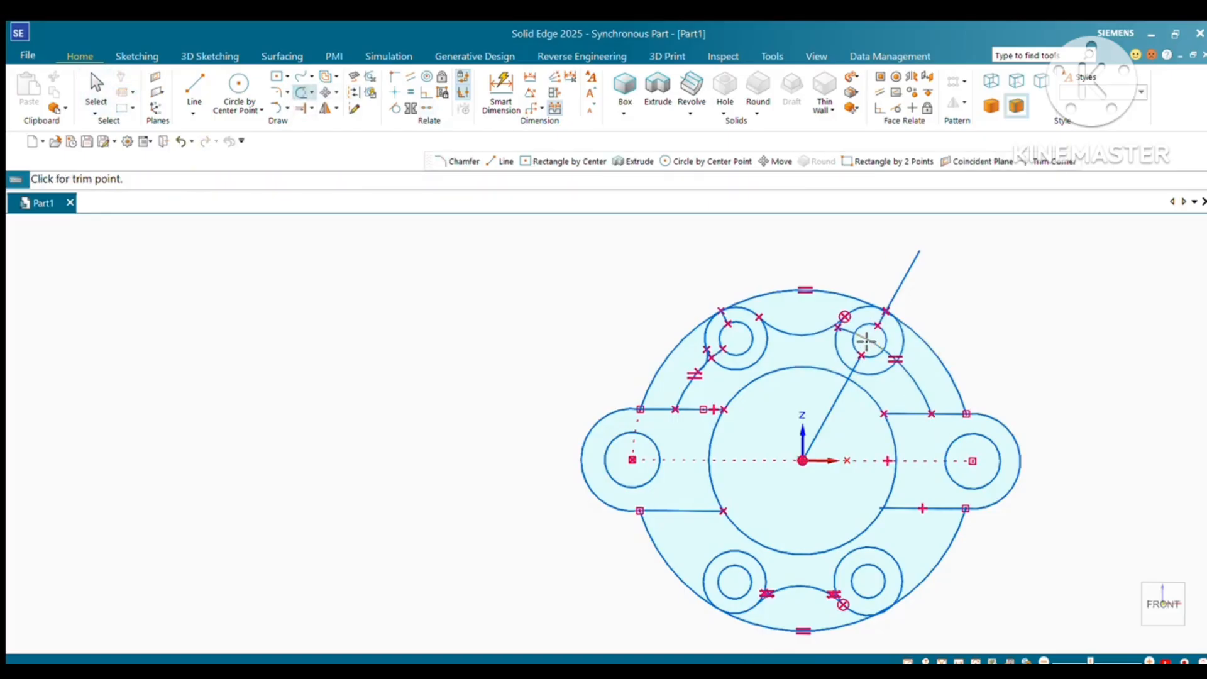
click(855, 332)
click(852, 333)
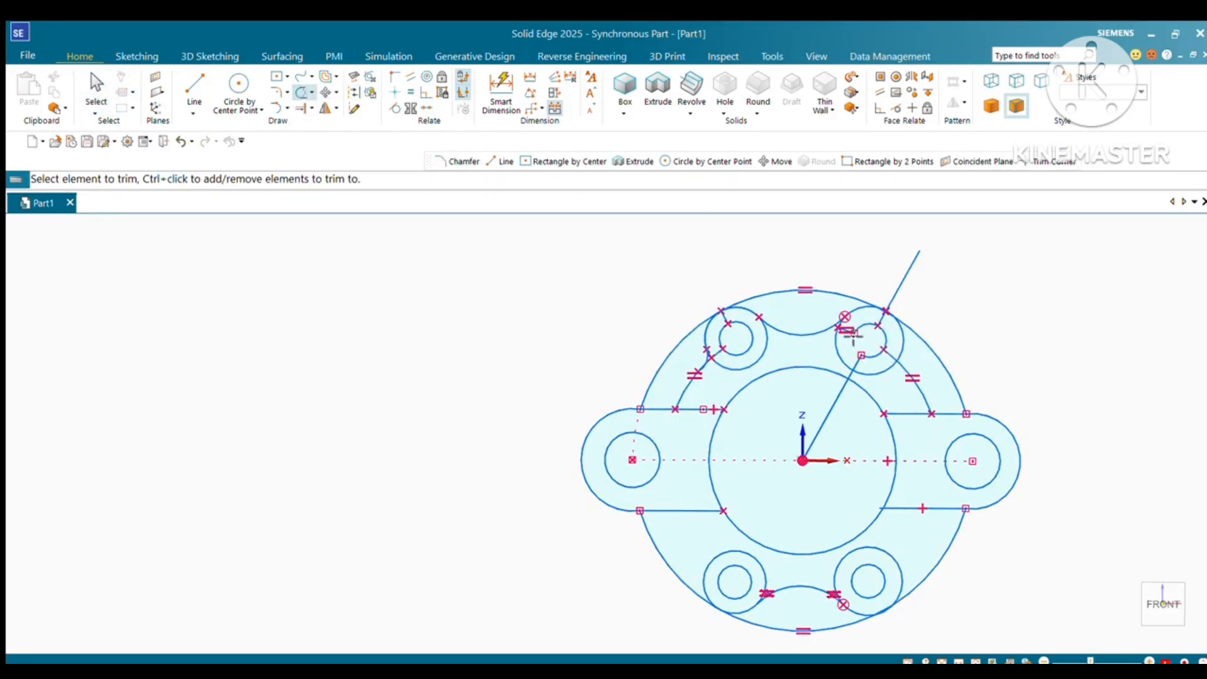
key(ctrl+z)
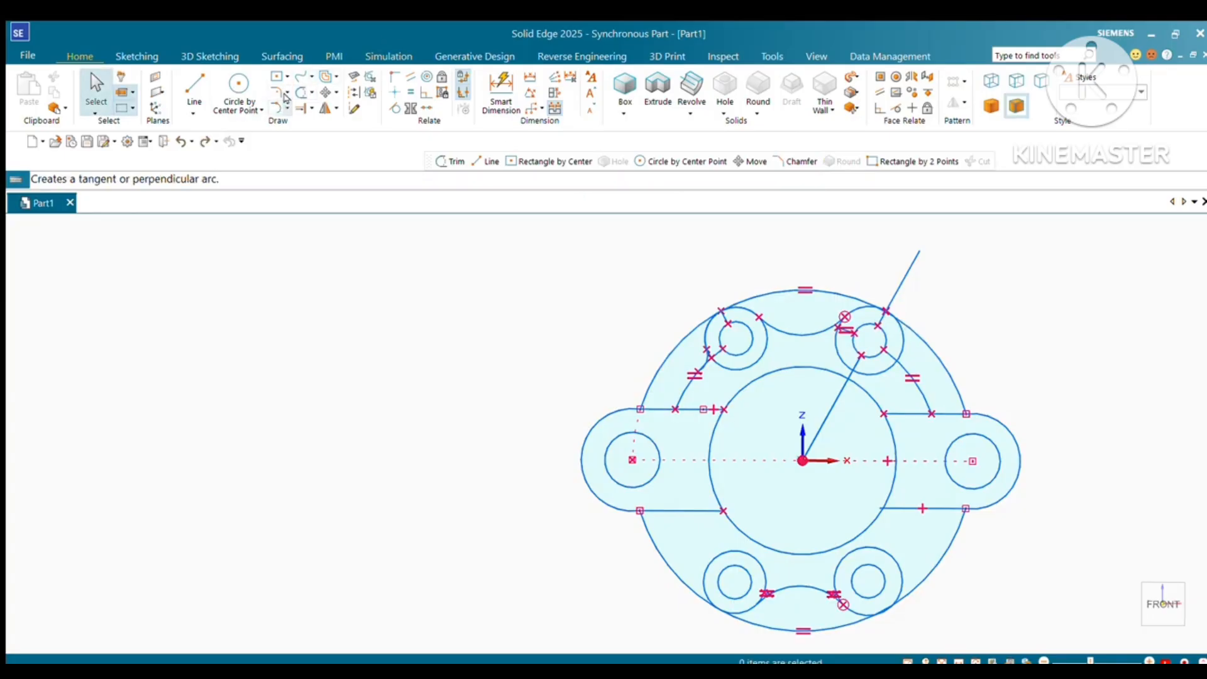
Trim away the right slanted line and the intermediate circle's arc pieces in and around the upper-right lug, down to the right lug's upper line.
click(298, 93)
scroll(928, 339, up, 5)
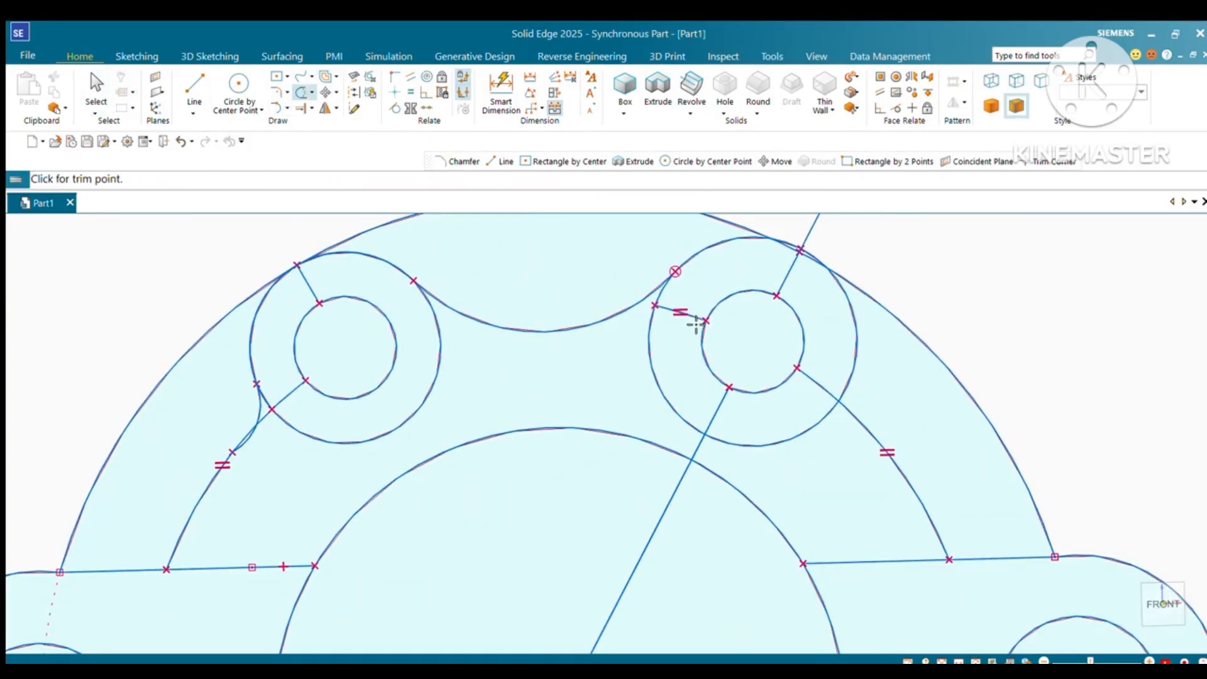
click(795, 272)
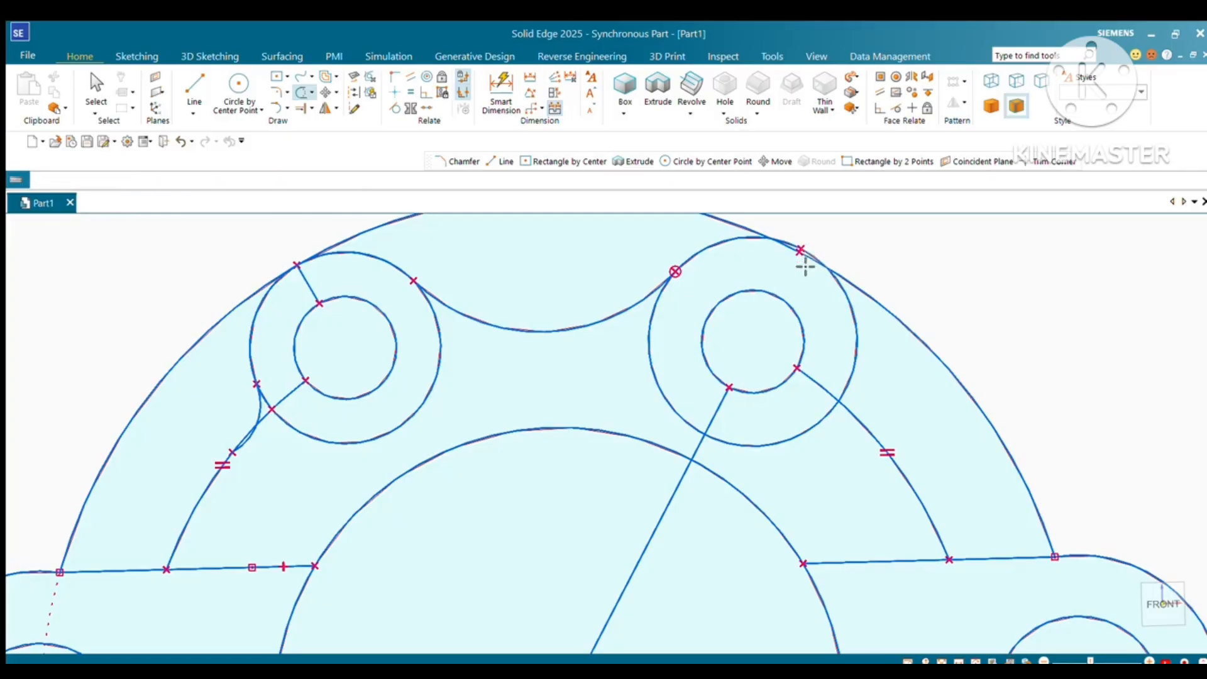
click(817, 381)
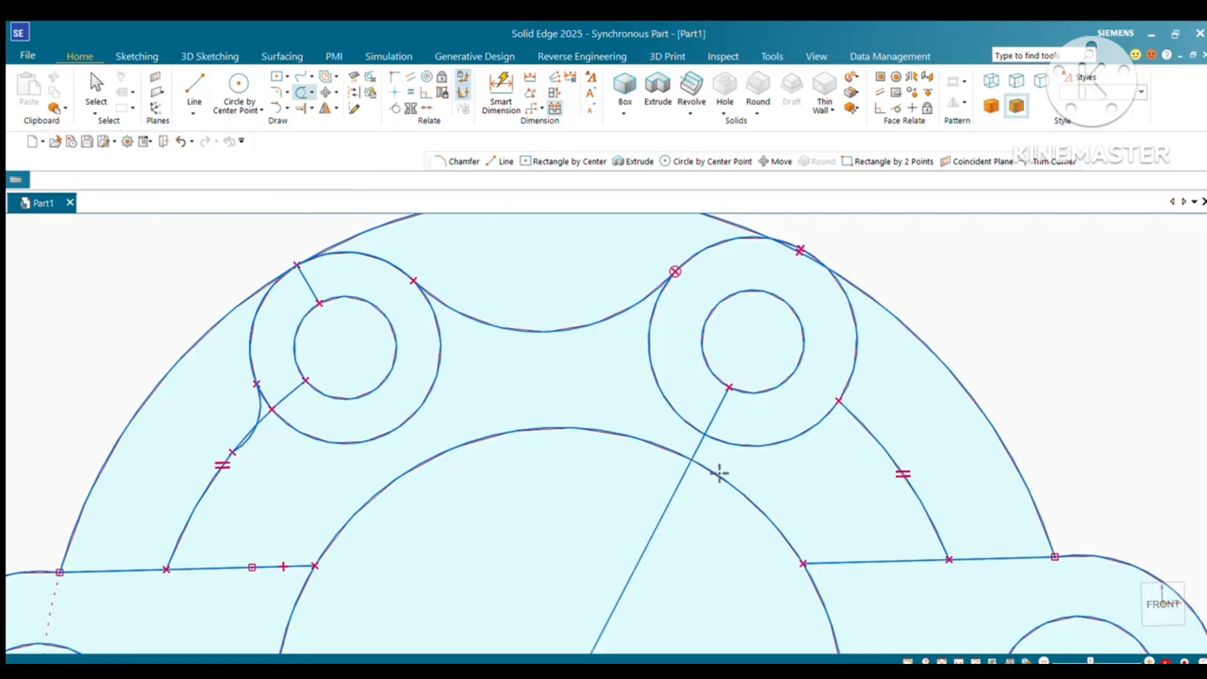
click(874, 441)
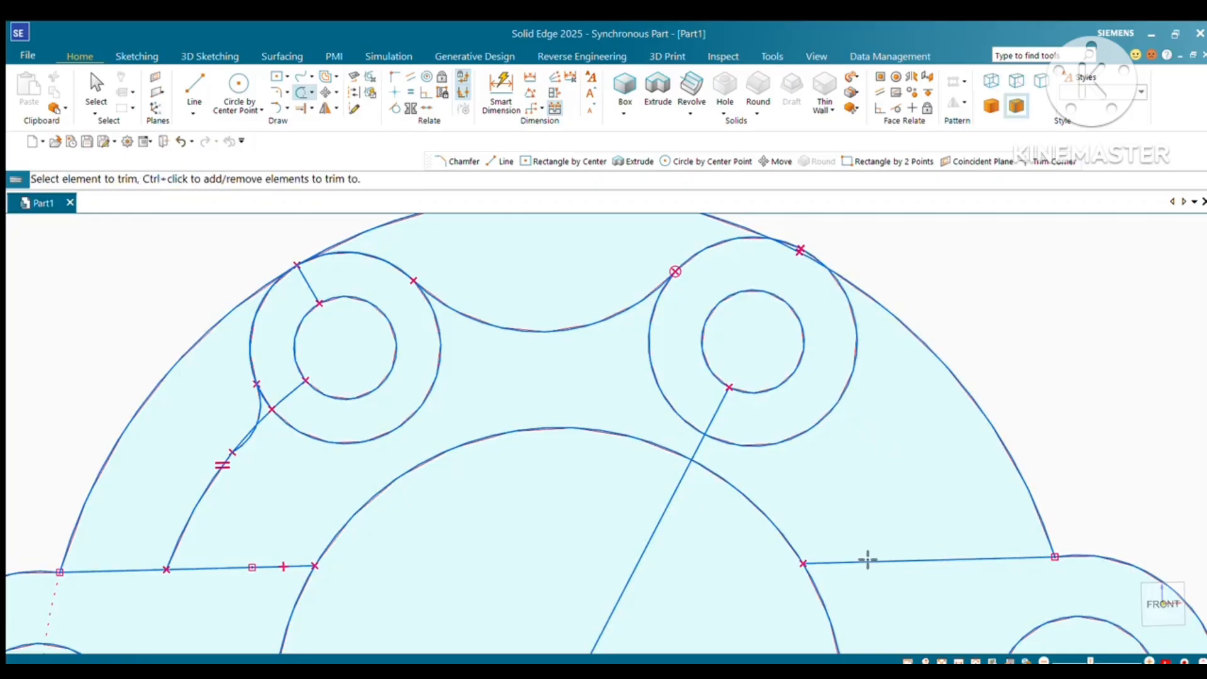
click(674, 503)
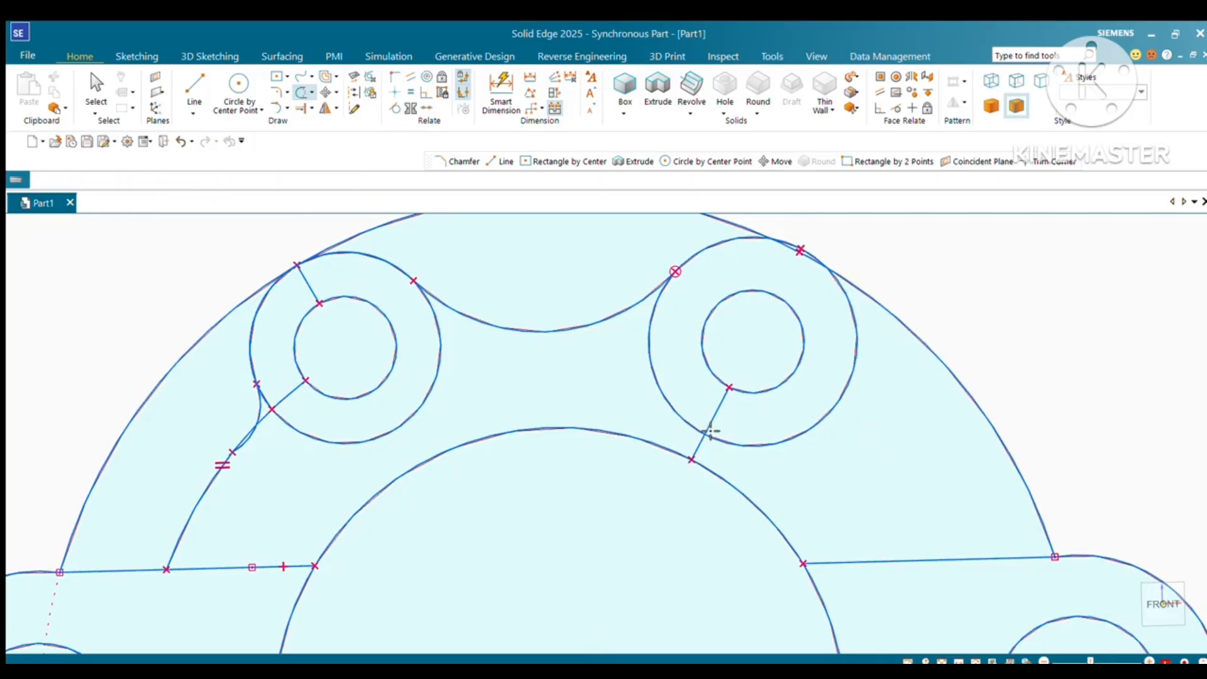
click(702, 444)
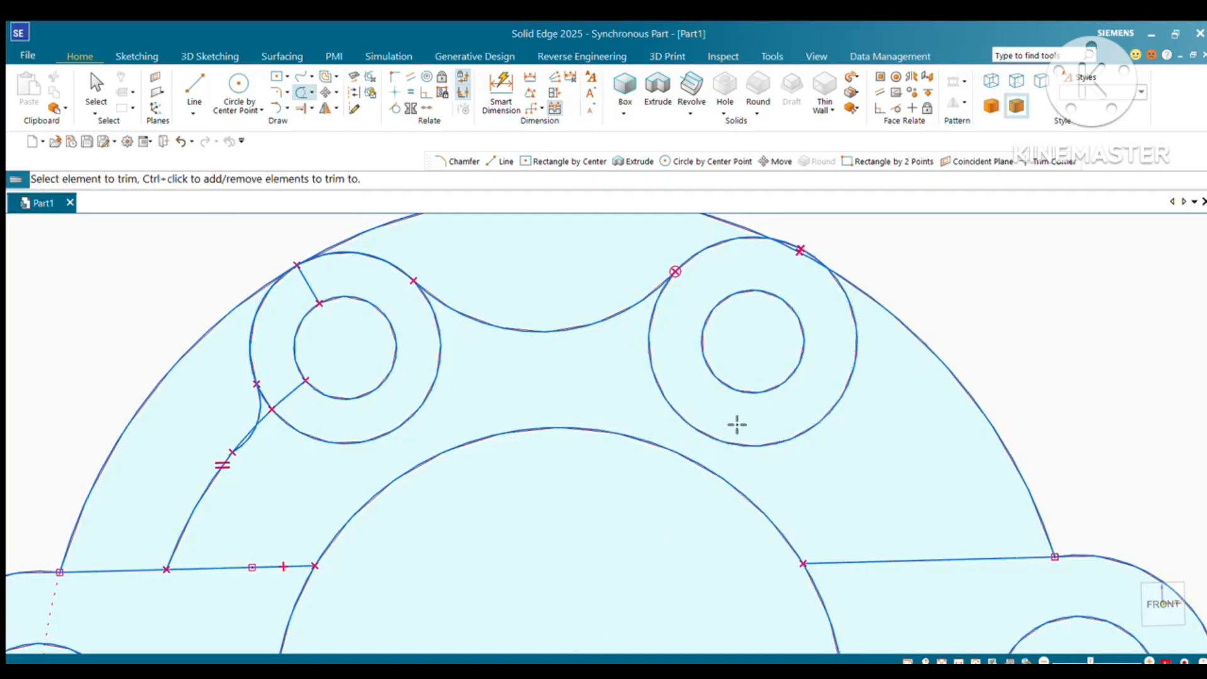
Trim the intermediate circle's arc inside the upper-left lug and its short piece between that lug's edge and the small connecting curve.
scroll(38, 502, up, 3)
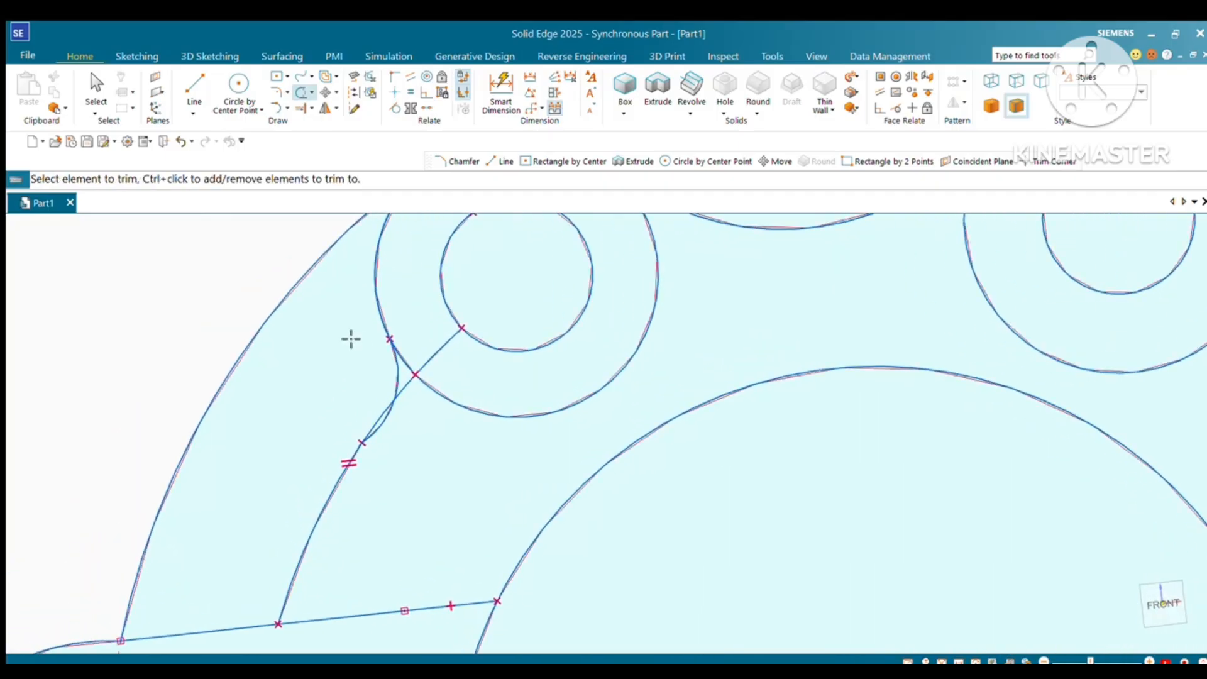
click(440, 357)
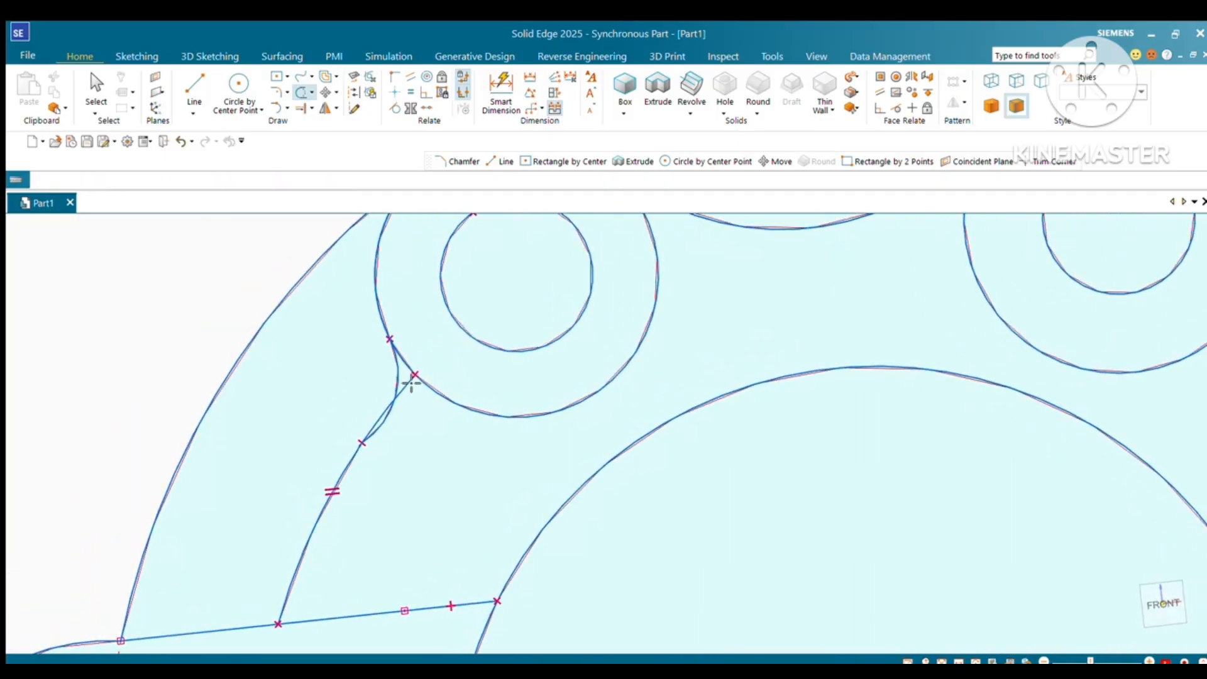
click(395, 422)
scroll(398, 431, down, 1)
scroll(825, 465, down, 4)
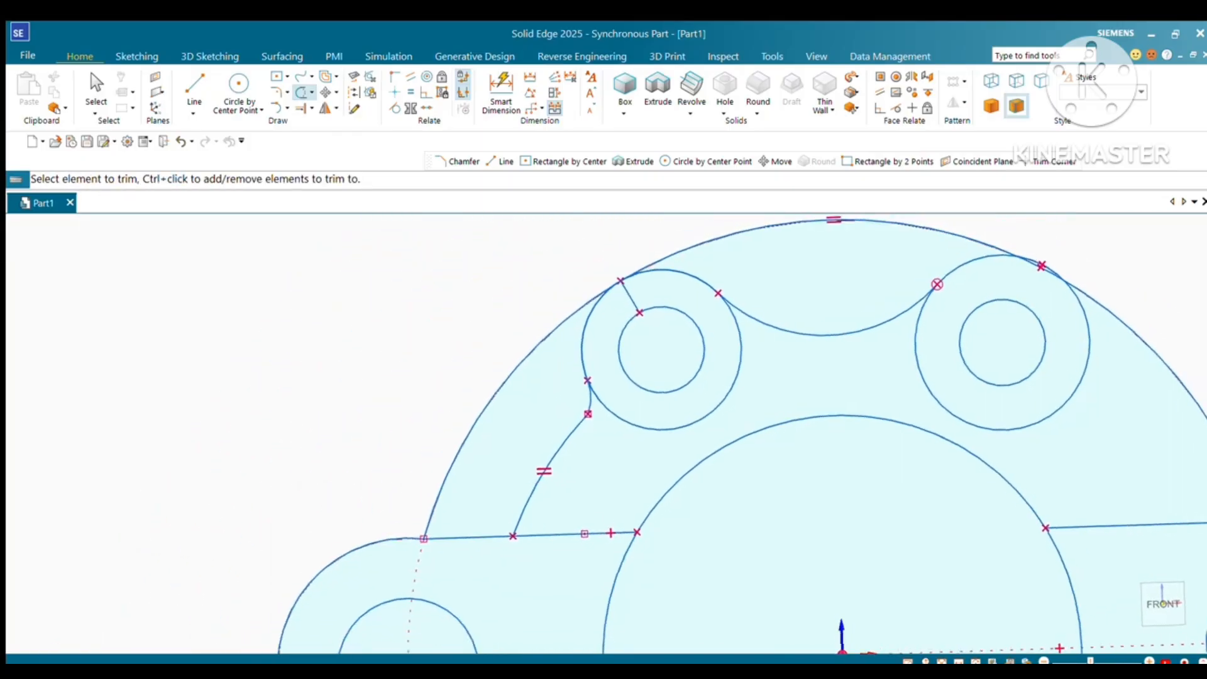
key(Escape)
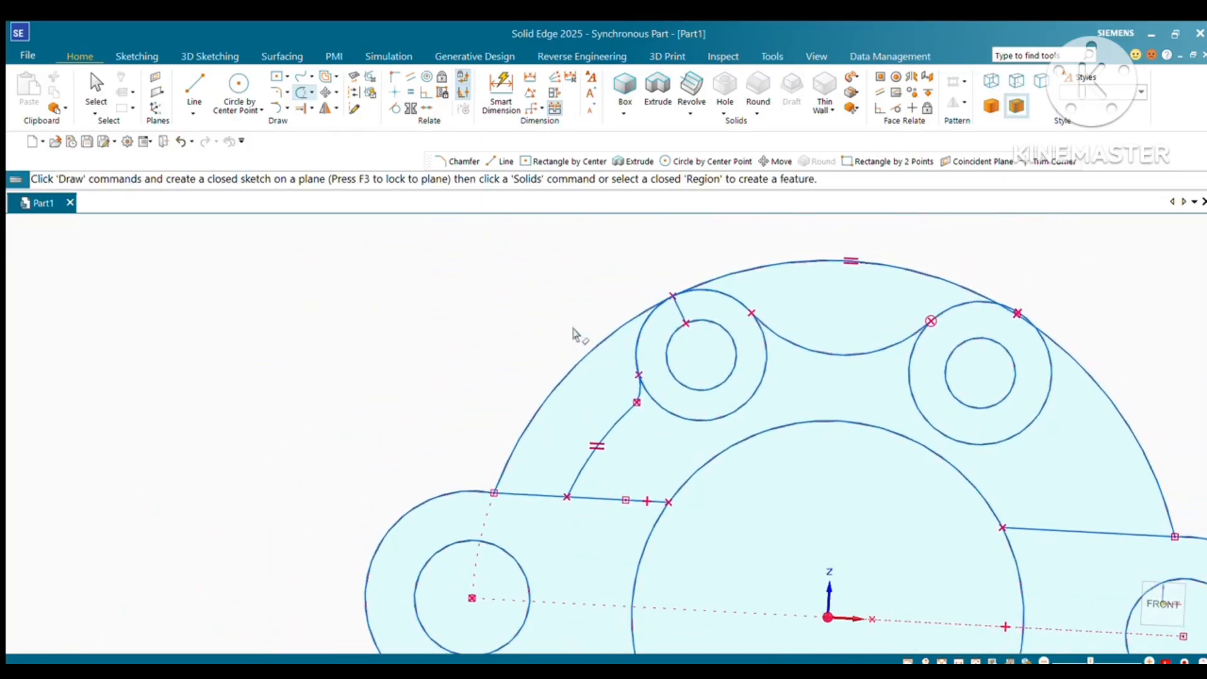
Draw a line from the outer endpoint of the left lug's upper line to the lower-left side of the upper-left lug's outer circle.
click(194, 87)
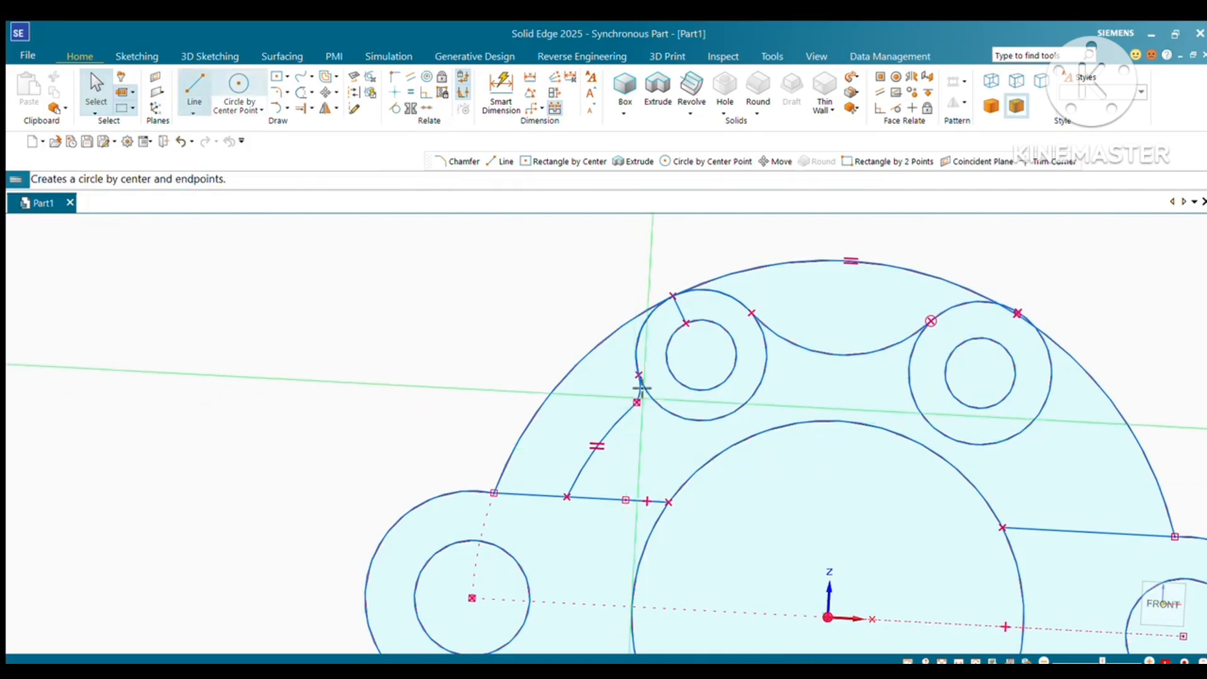
click(495, 493)
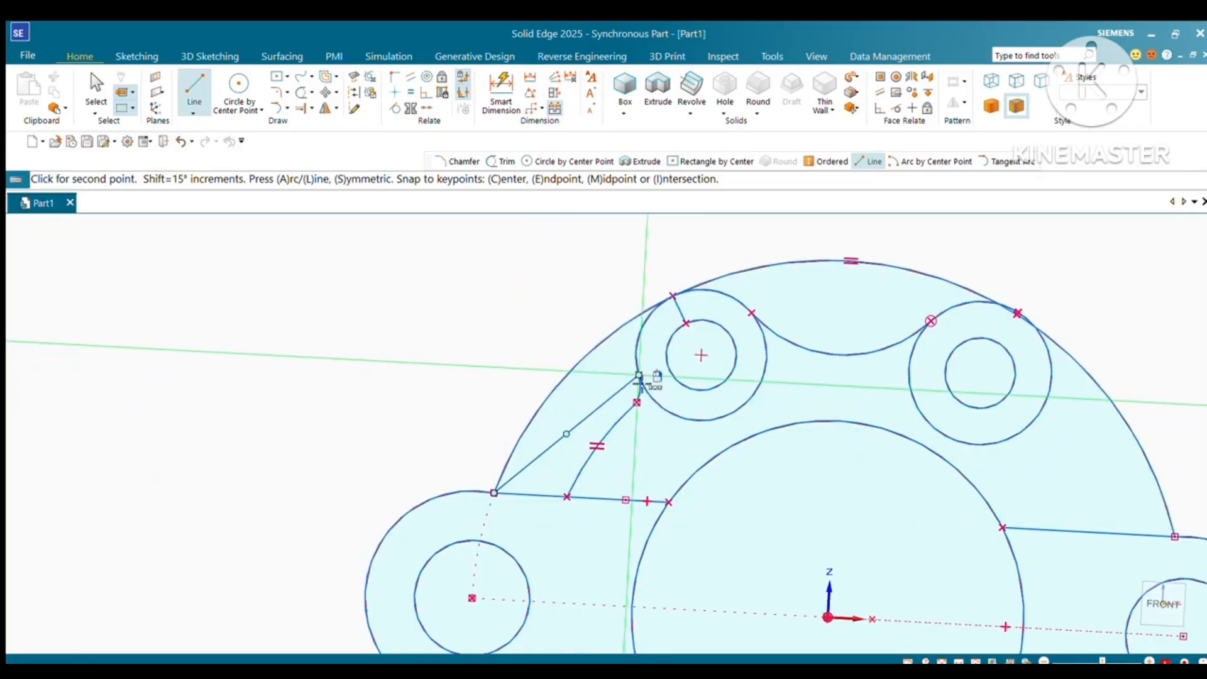
key(Escape)
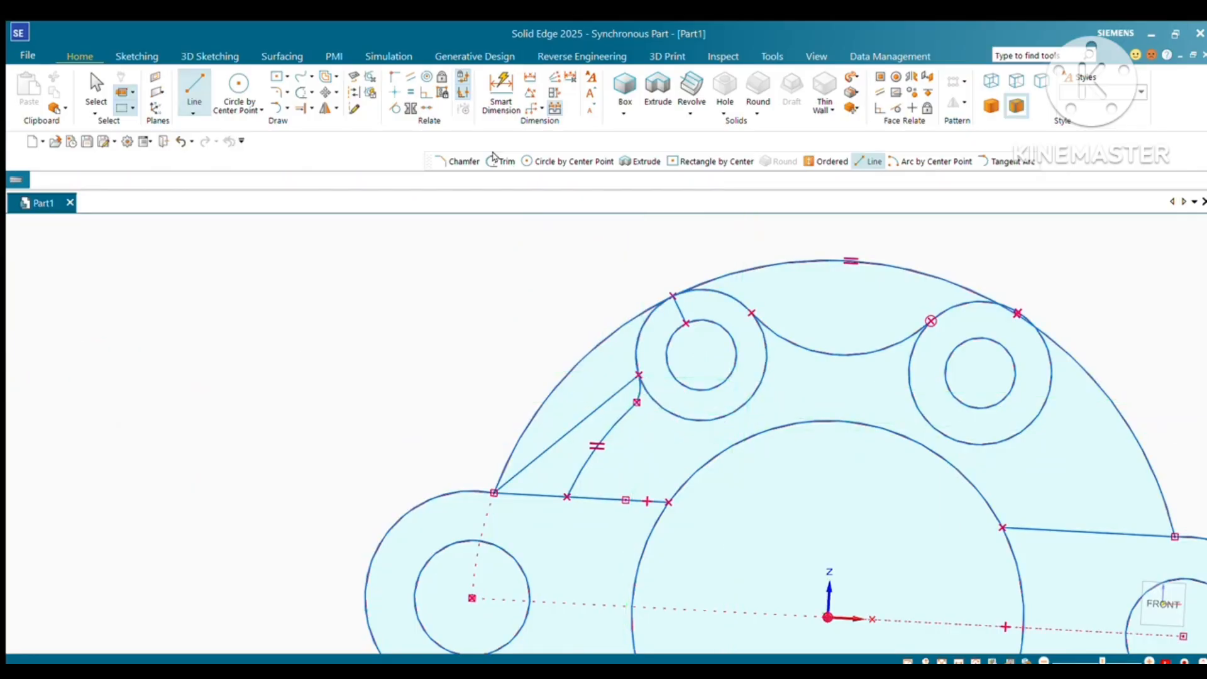
click(196, 88)
scroll(403, 242, down, 3)
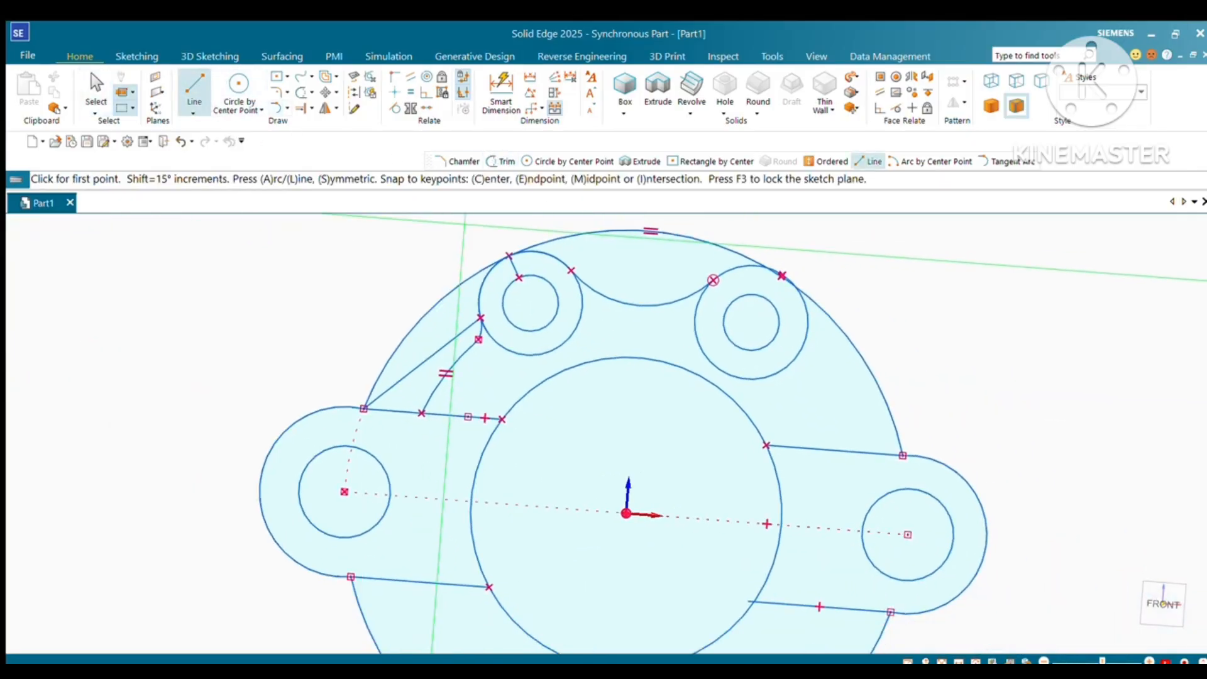
middle_drag(666, 263, 655, 265)
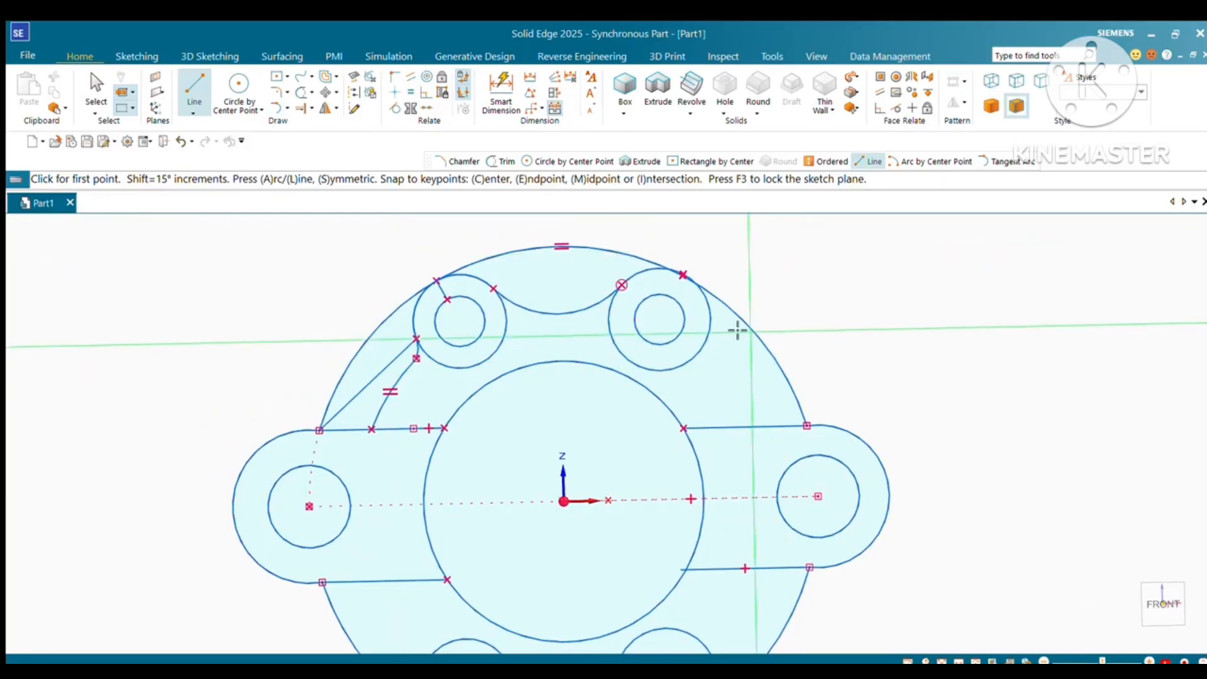
click(807, 427)
click(808, 427)
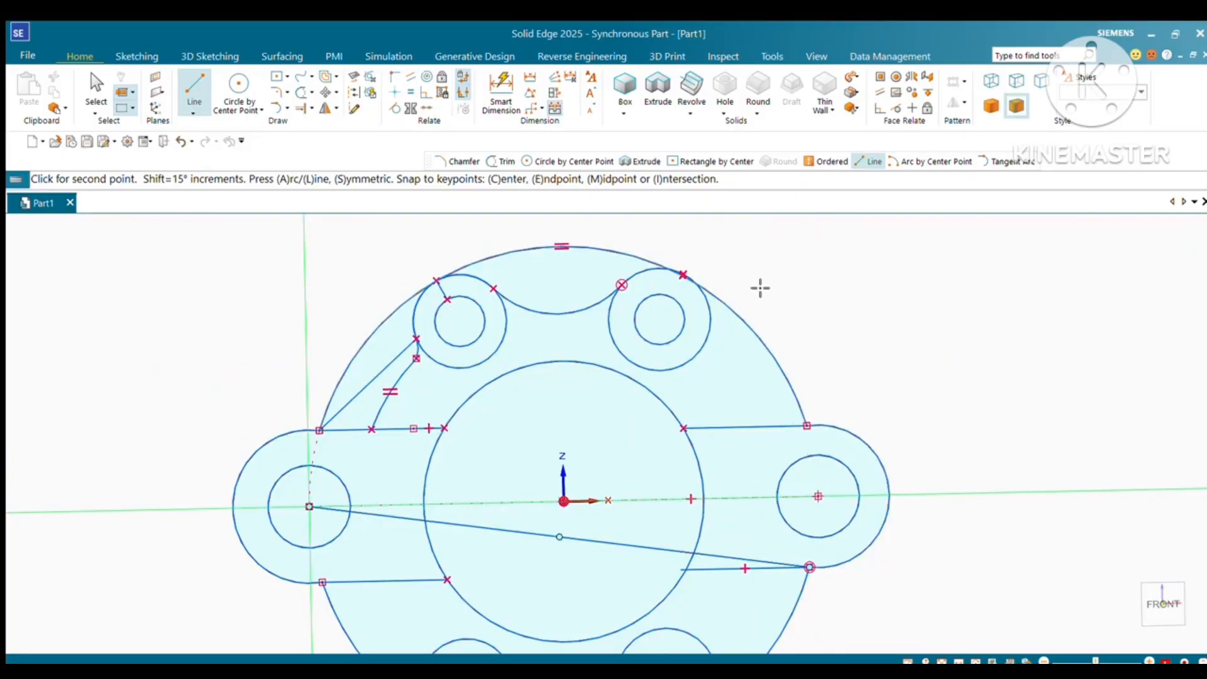
key(ctrl+z)
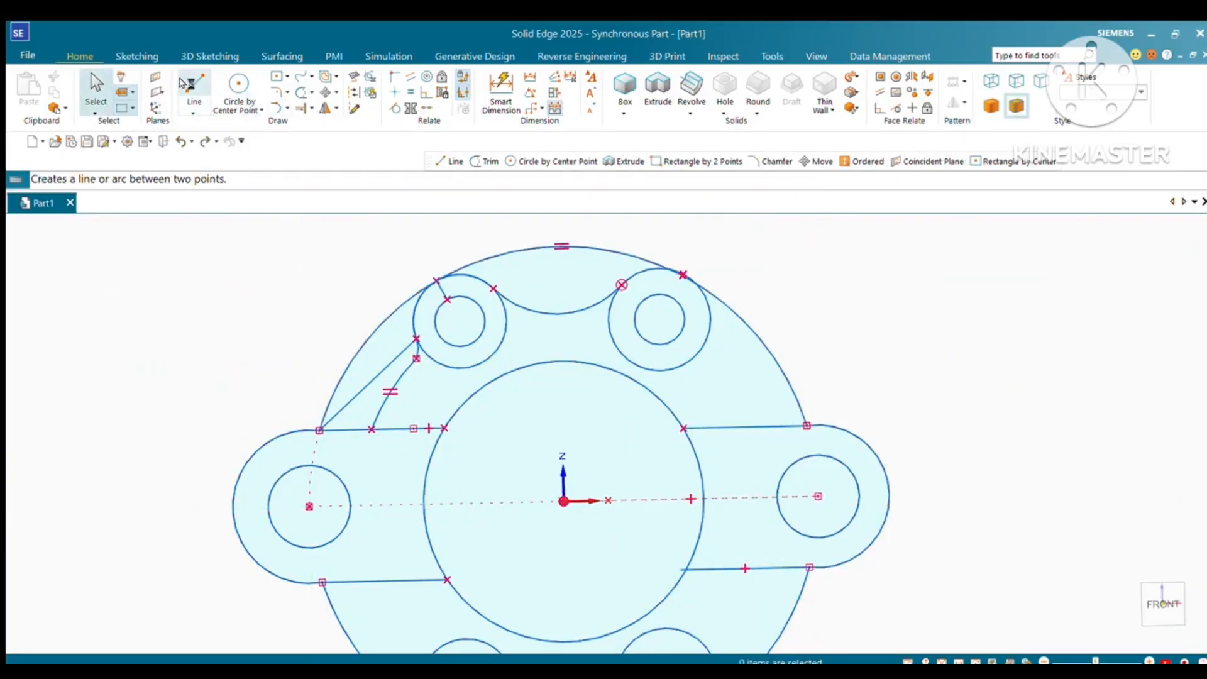
Draw a line about 159 mm long from the outer endpoint of the right lug's upper line to the upper-right lug's outer circle.
click(194, 91)
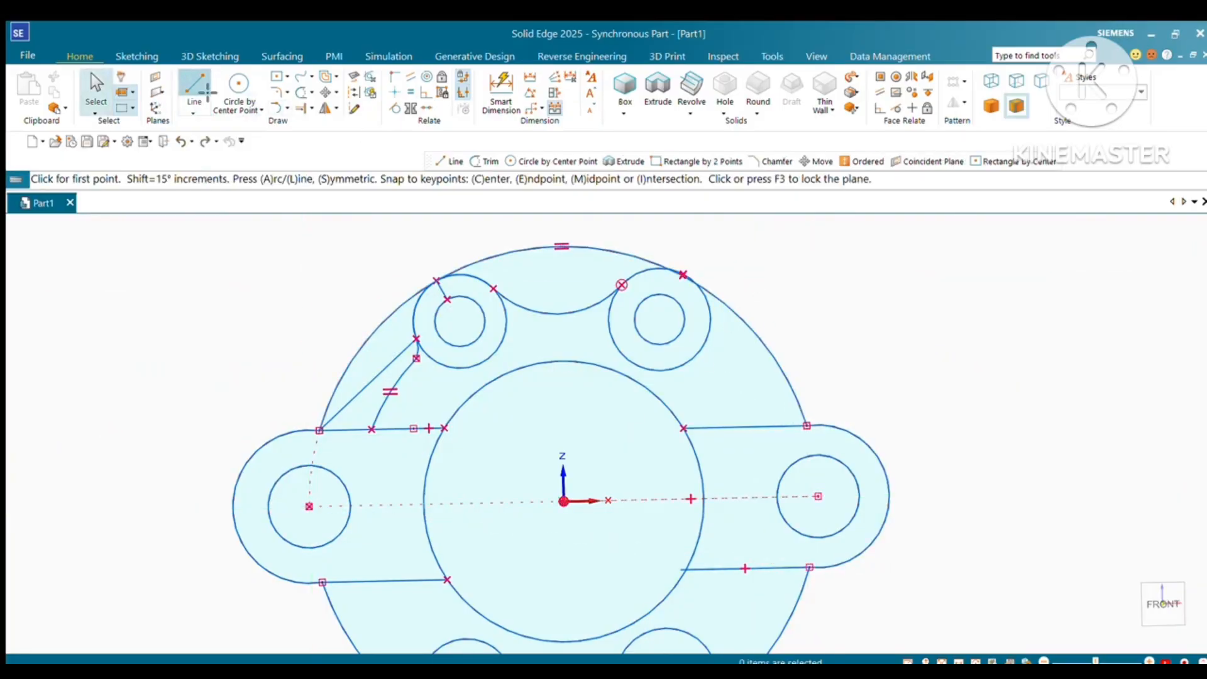
click(807, 426)
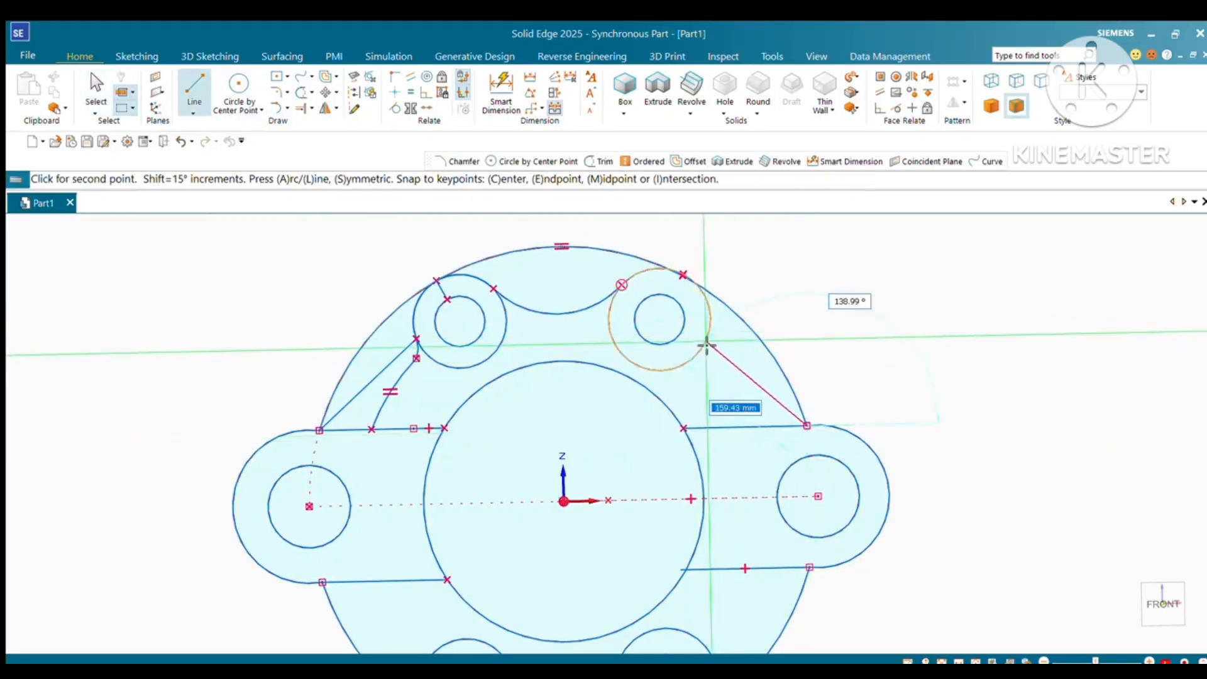
click(763, 361)
key(Escape)
Draw a line about 191 mm long from the outer endpoint of the left lug's lower line to the lower-left lug's small circle.
click(194, 88)
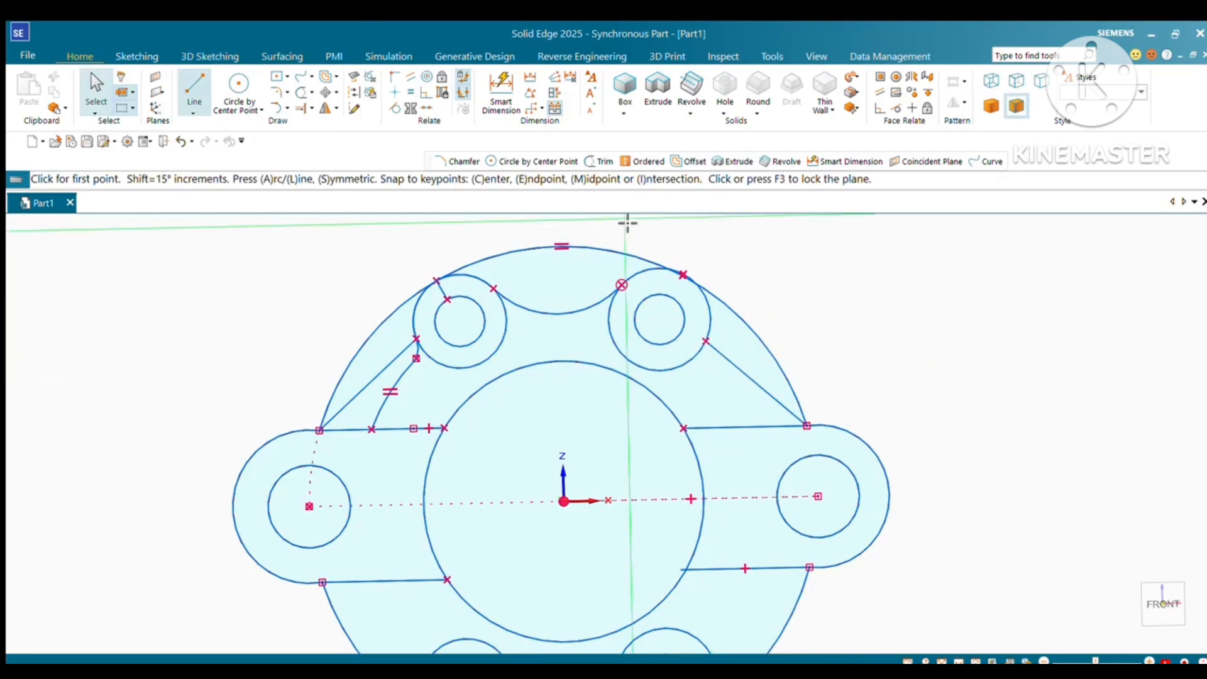
scroll(632, 352, down, 2)
middle_drag(632, 387, 665, 308)
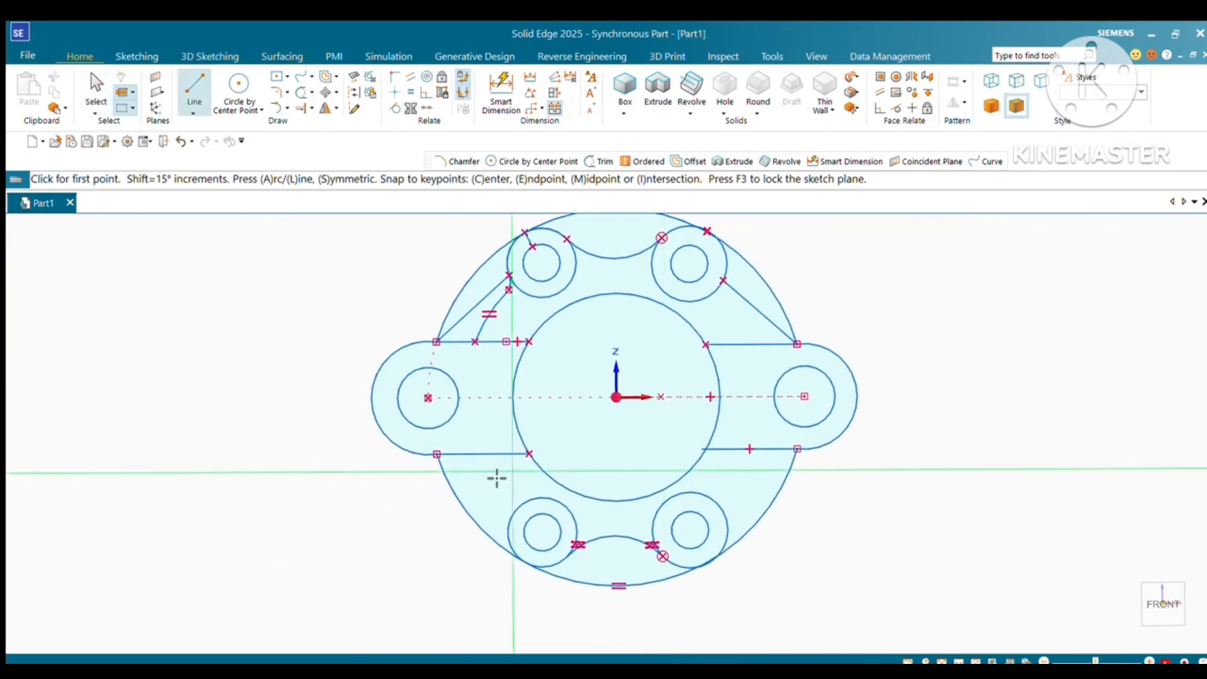
click(436, 454)
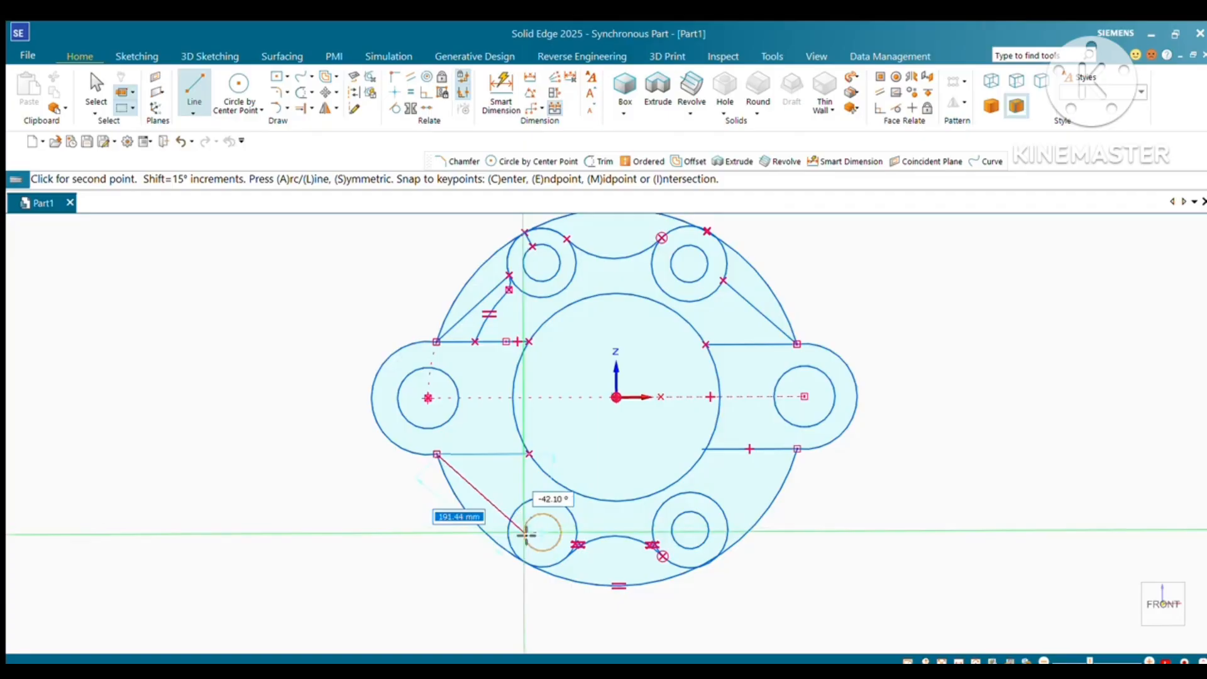
key(Escape)
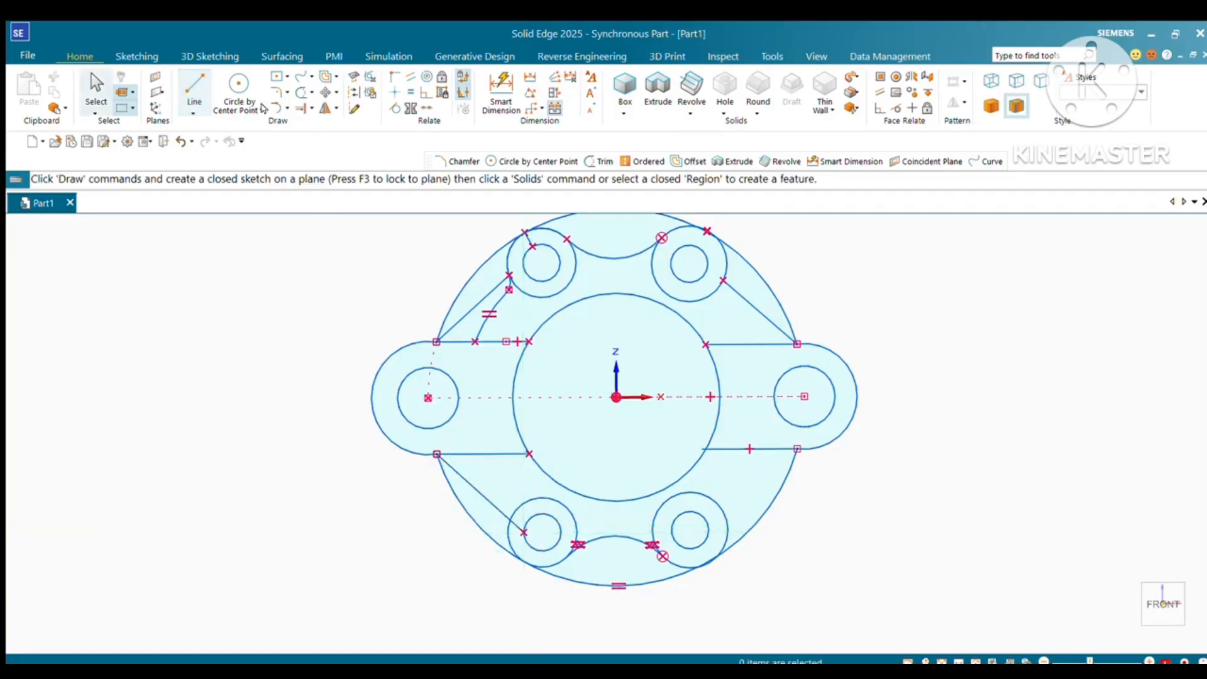
Draw a line from the outer endpoint of the right lug's lower line to just inside the lower-right lug's outer circle.
click(196, 87)
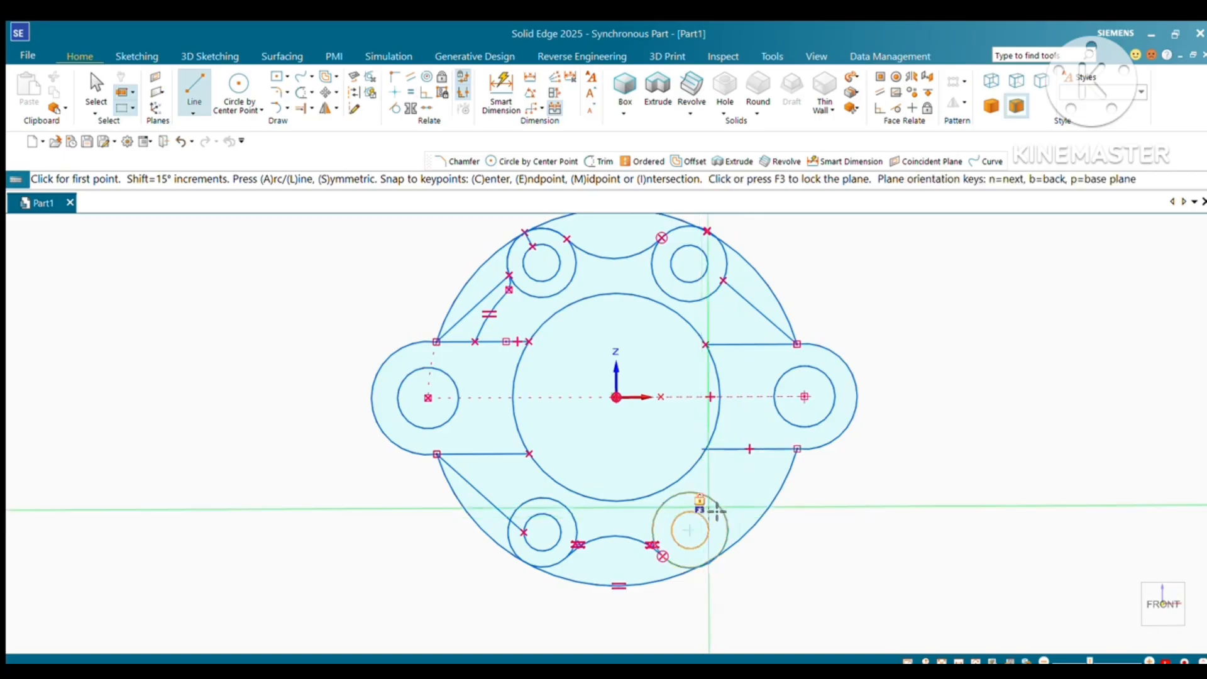
click(797, 448)
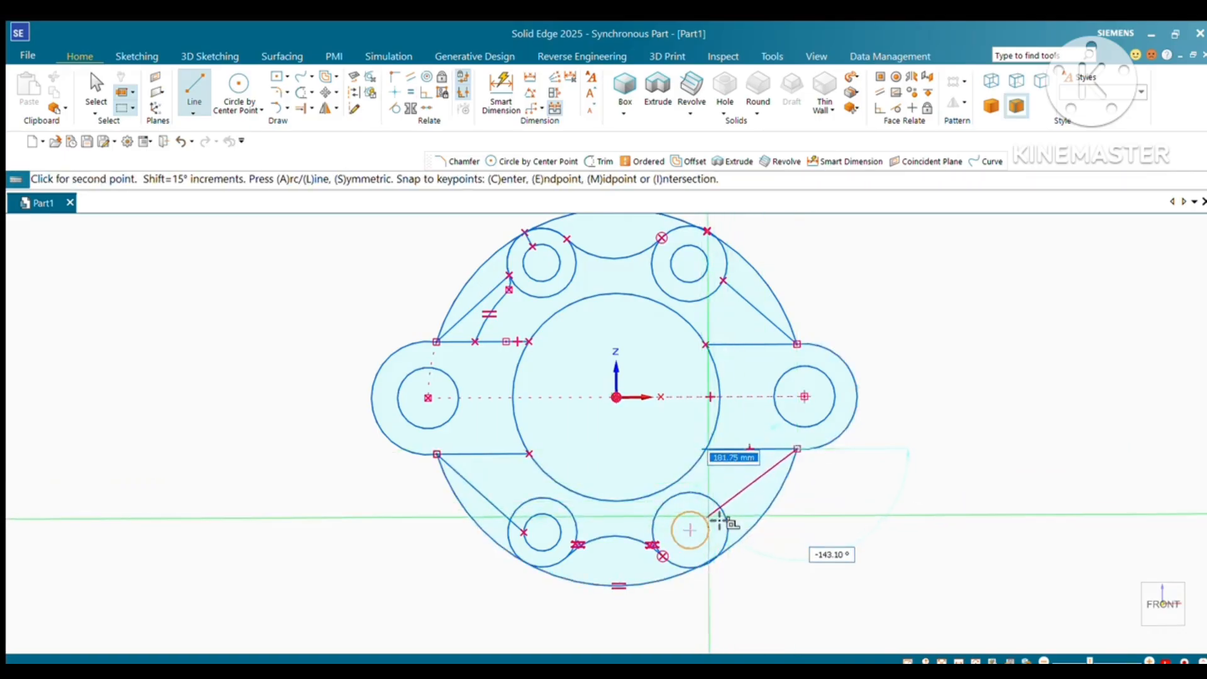
click(712, 515)
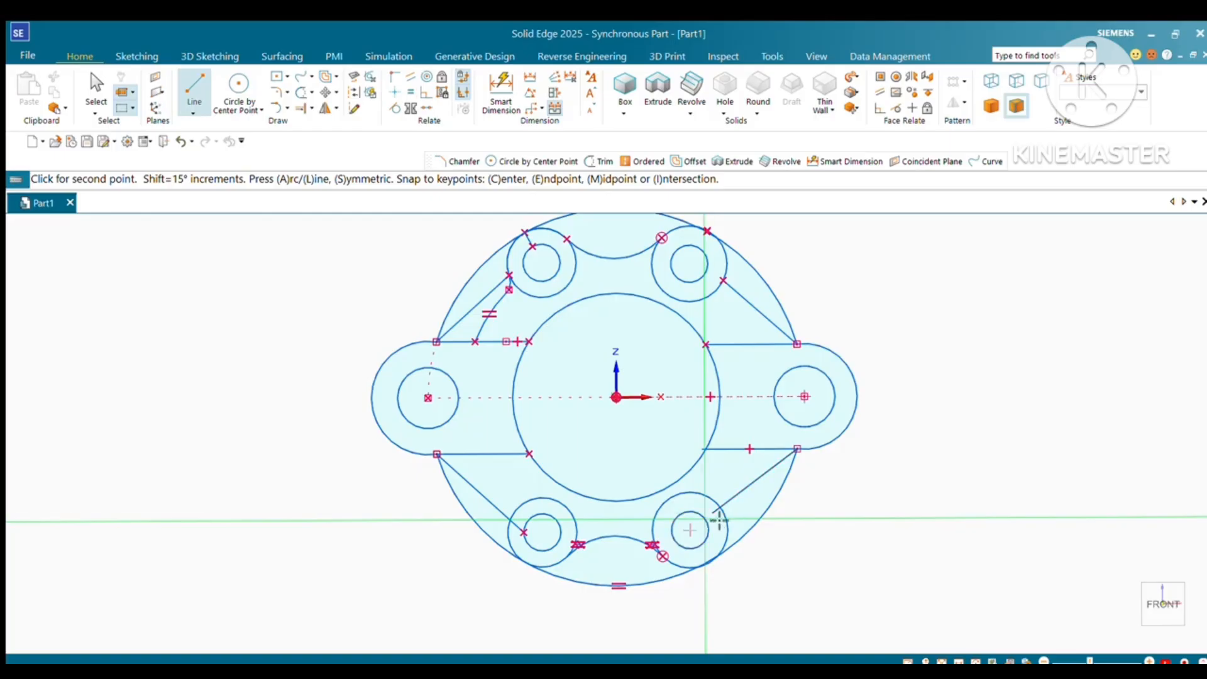
key(Escape)
Try to trim the outer circle's left arcs, the lower-left line inside its lug, and the curved pieces beside the upper-left lug.
key(t)
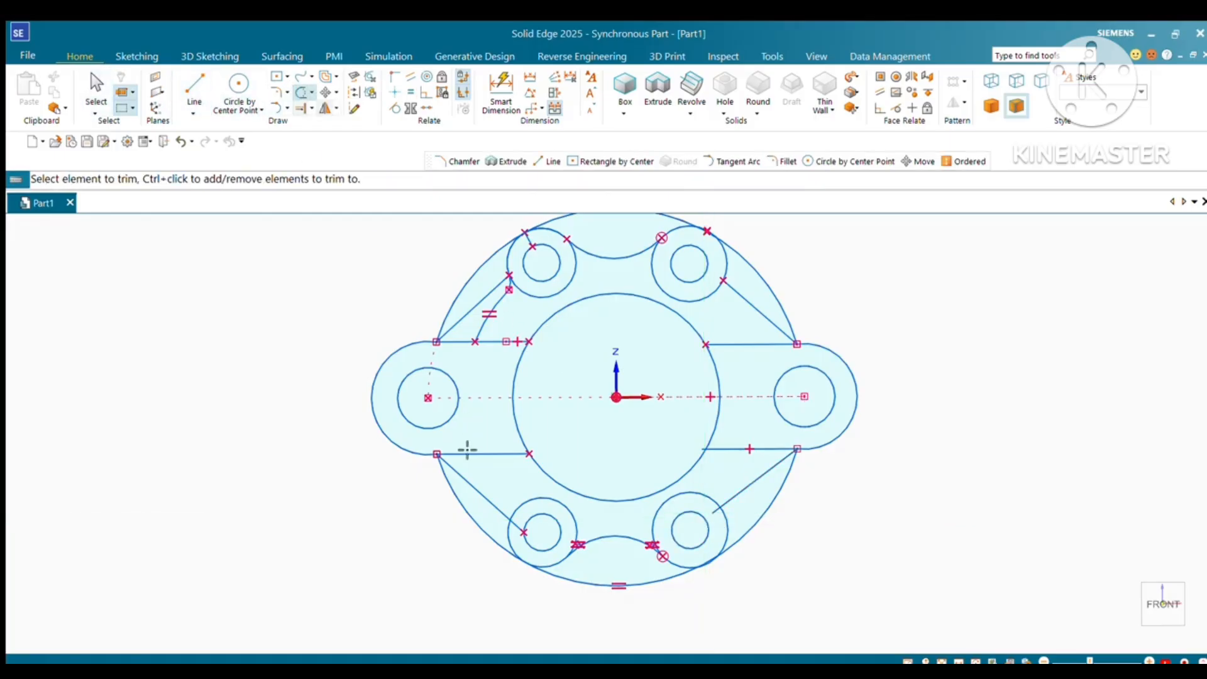
click(465, 500)
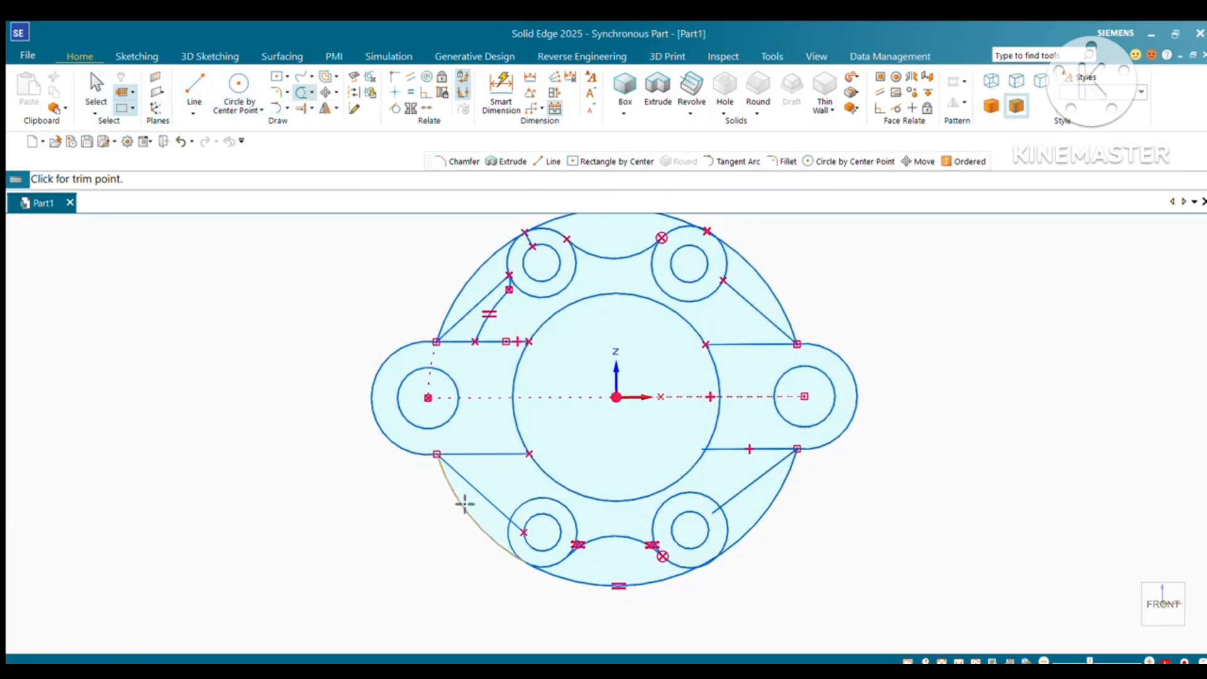
click(521, 532)
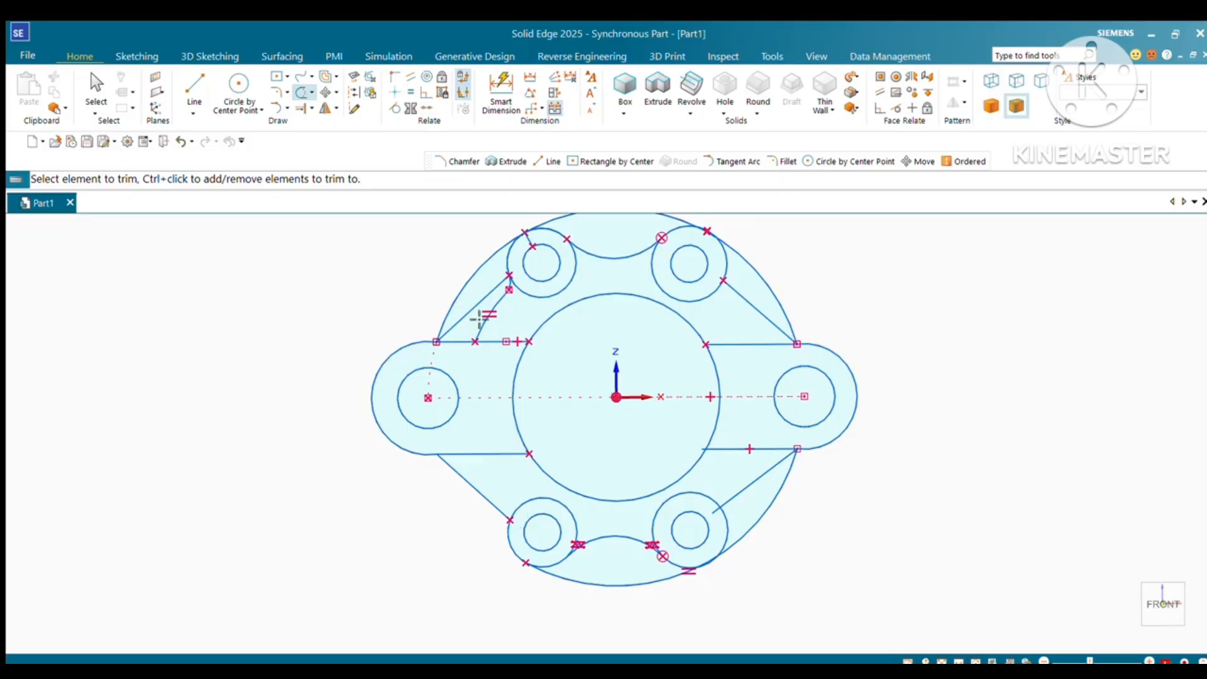
click(461, 303)
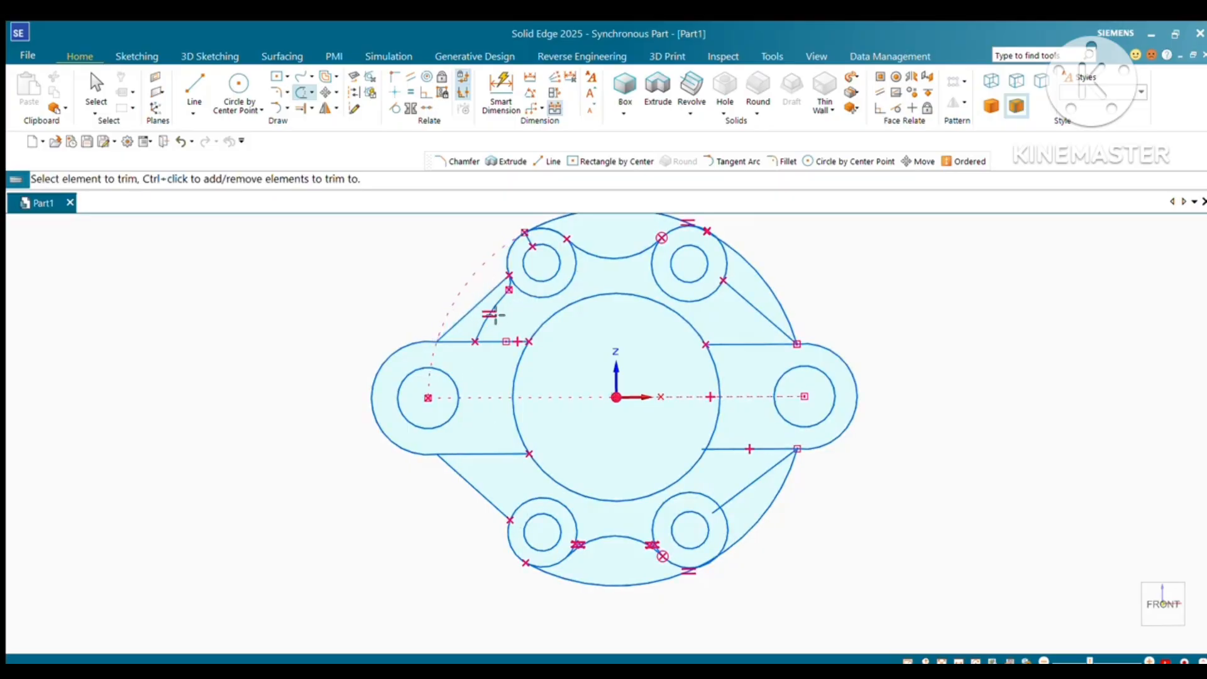
click(506, 293)
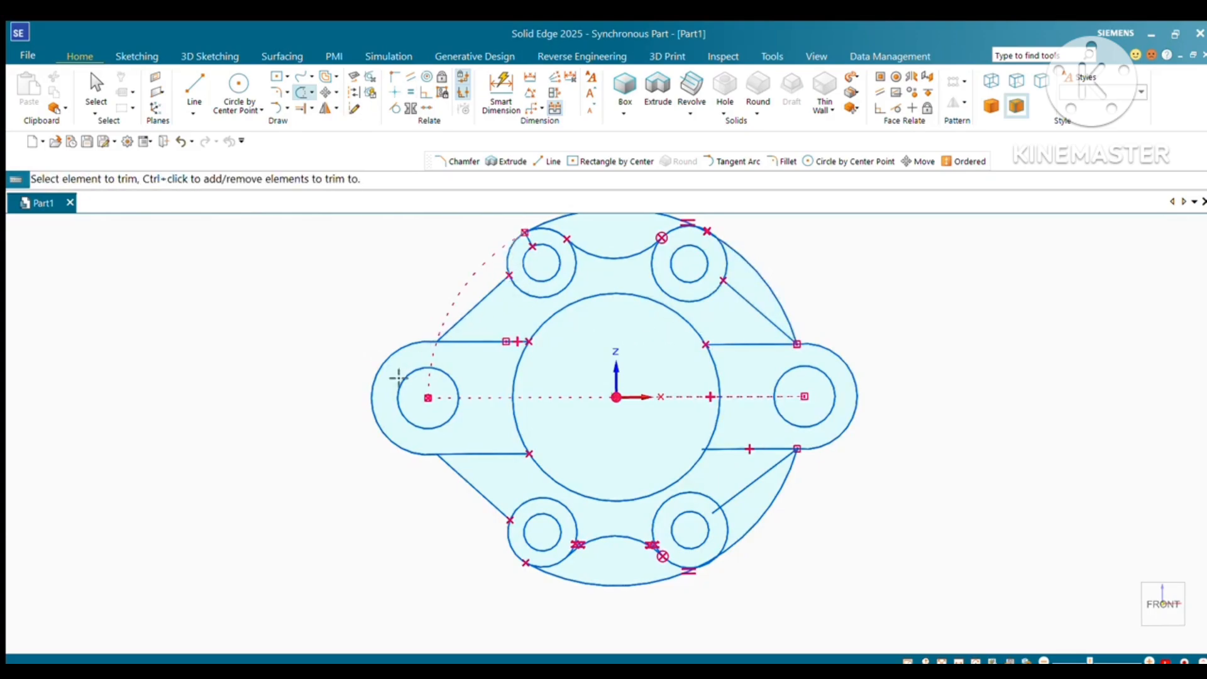
Undo the last trims of the outer circle's left arcs and of the pieces at the upper-left and lower-left lugs.
click(183, 91)
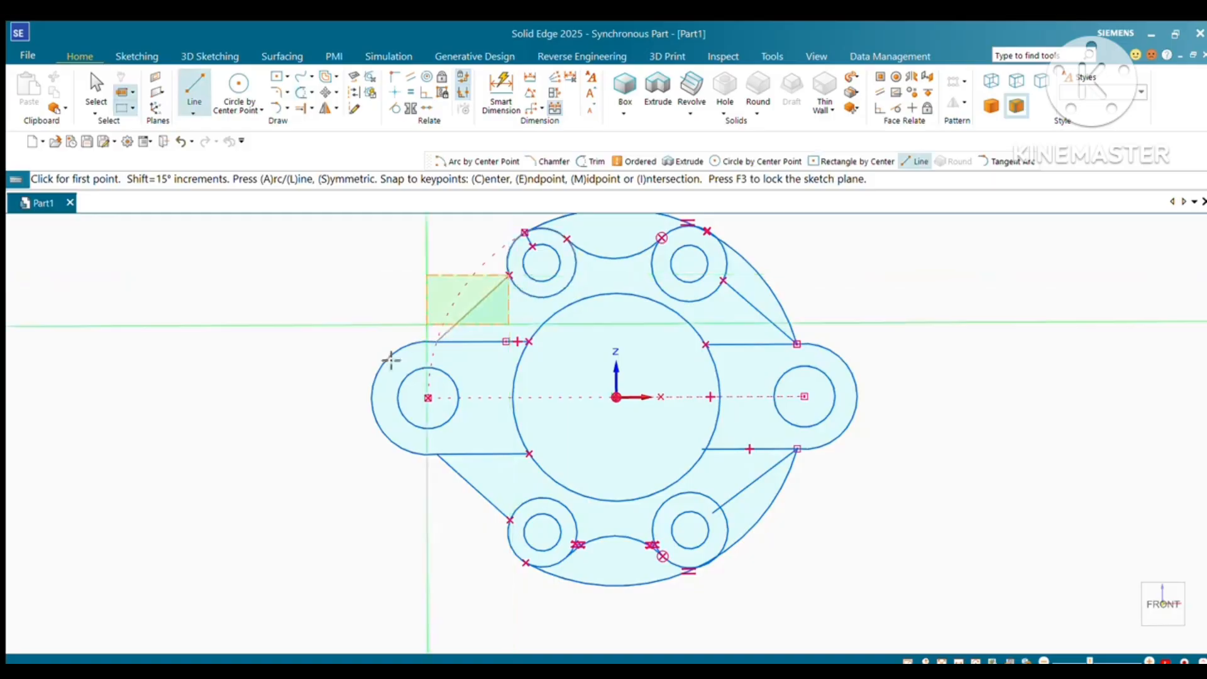
click(396, 336)
key(Escape)
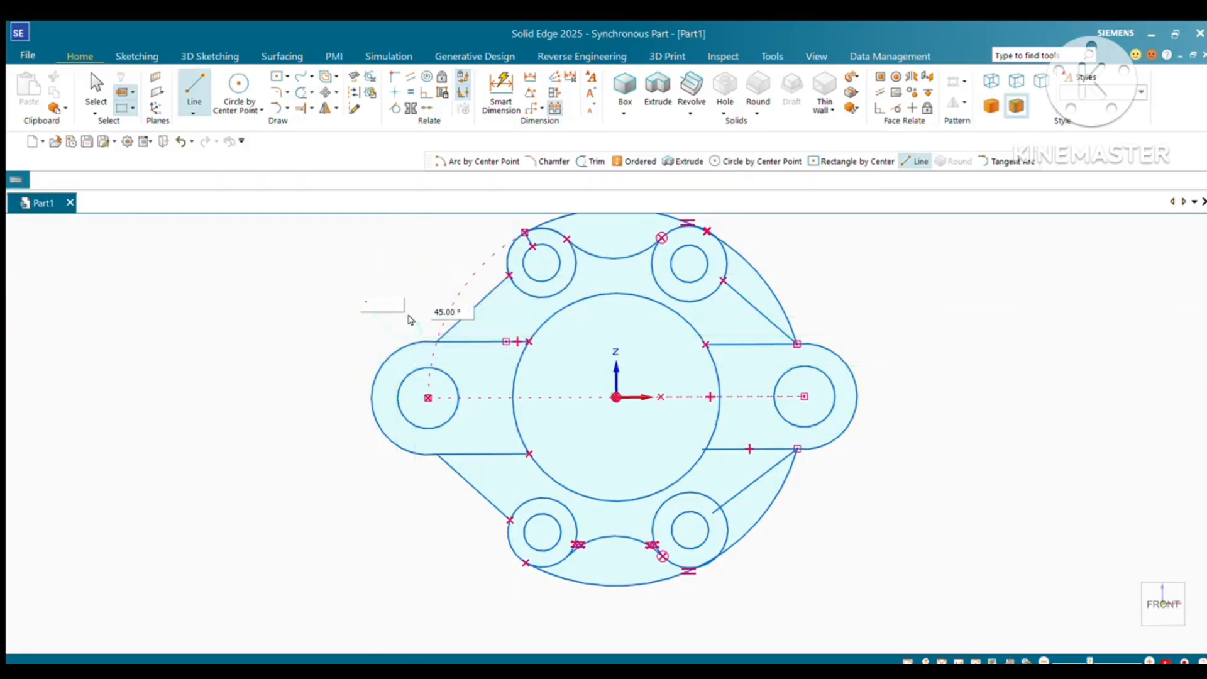
key(Escape)
key(ctrl+z)
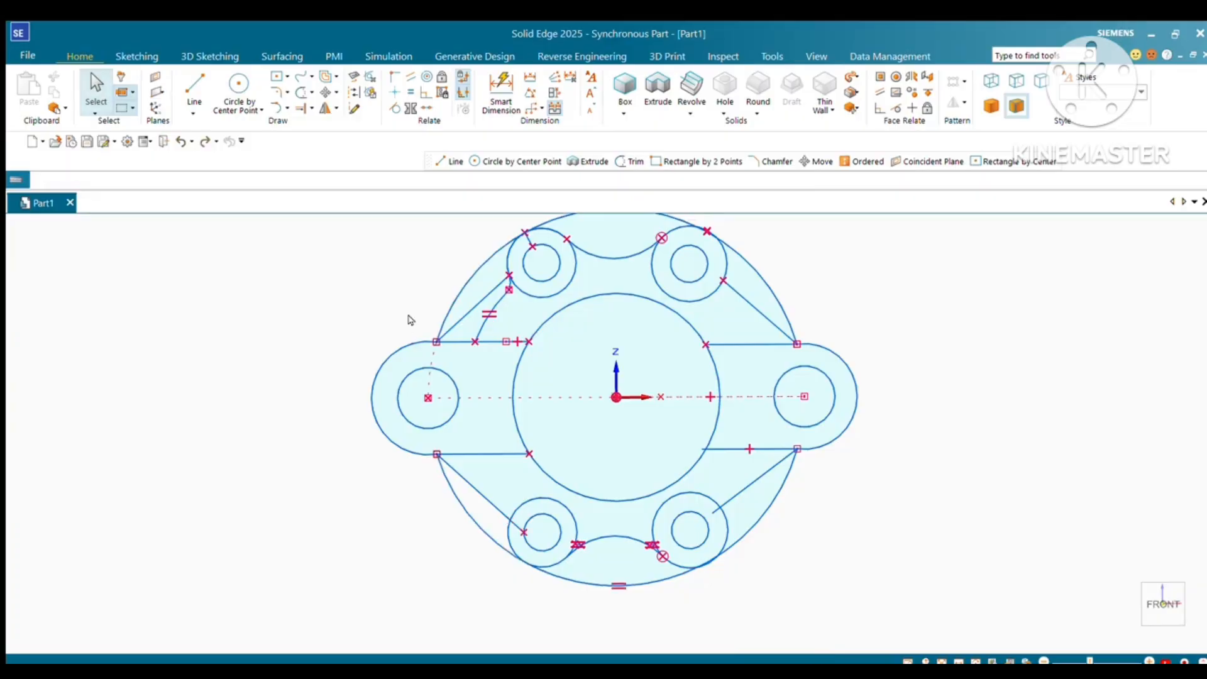
Draw a line from the upper-left circular lug's outer circle to a tangent point on the left lug's outer arc.
click(194, 87)
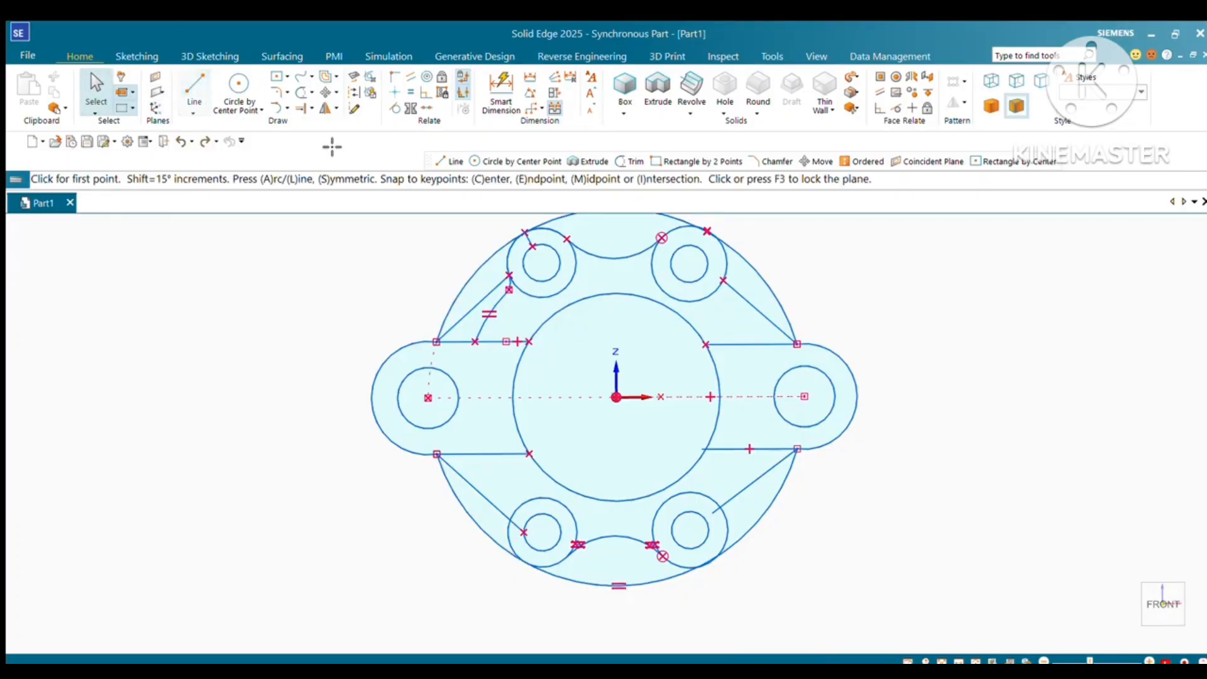
click(509, 275)
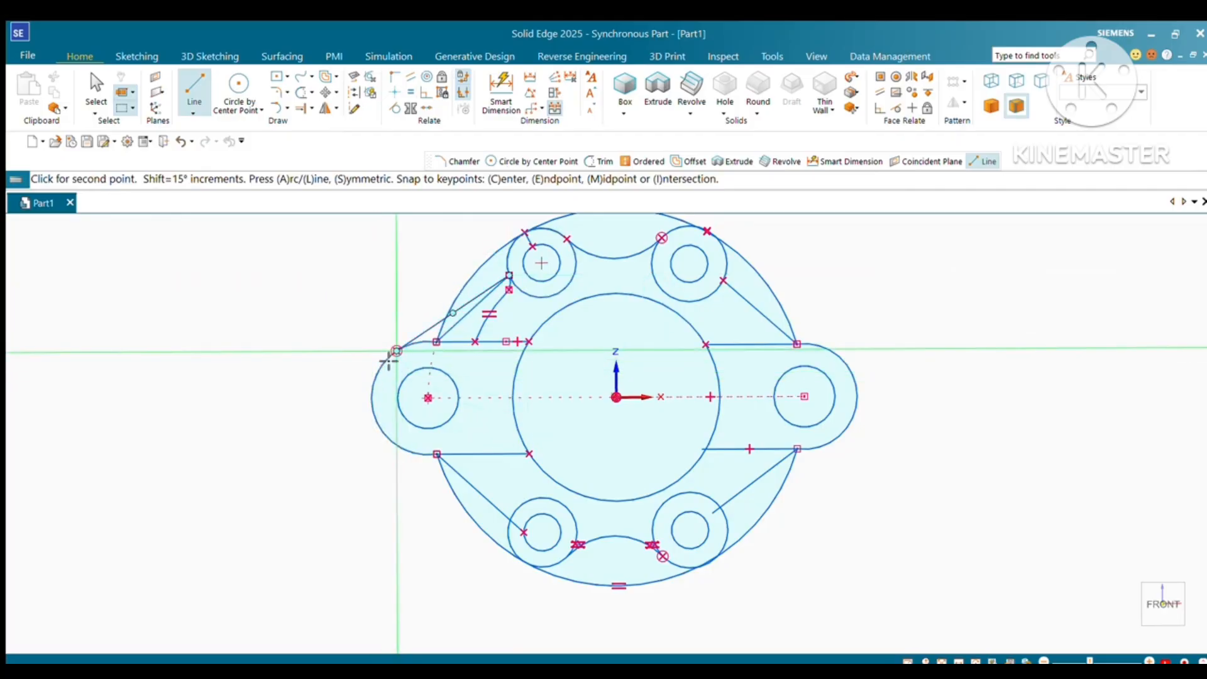
click(434, 399)
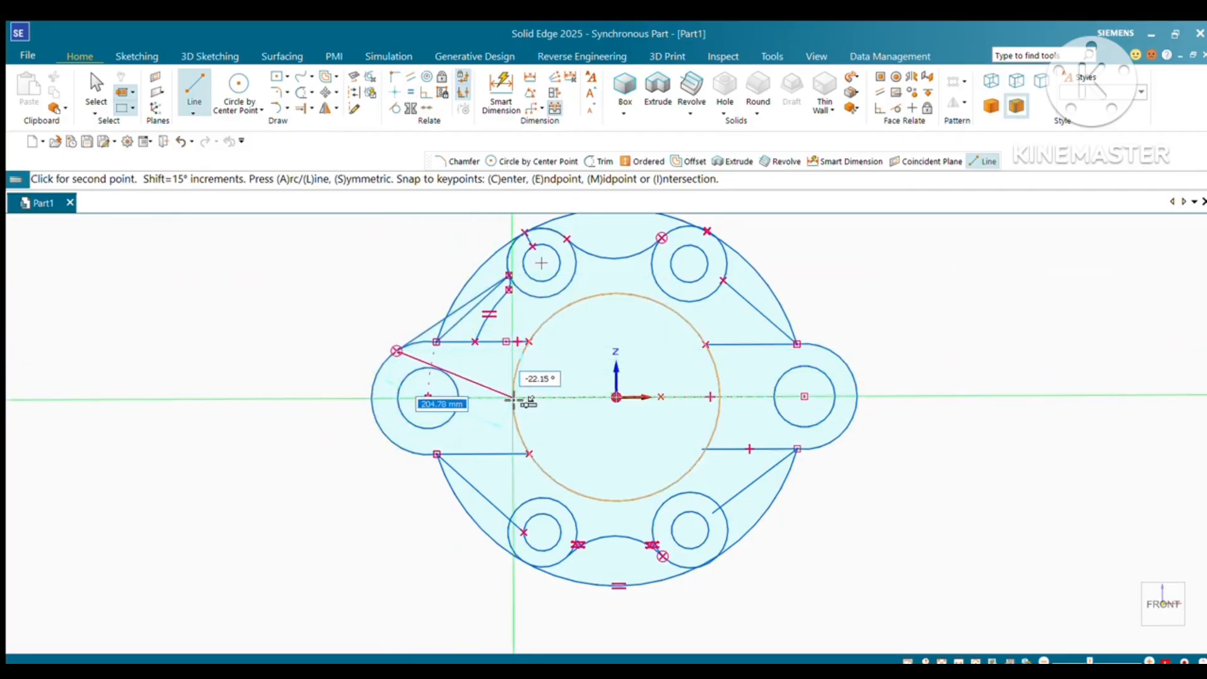
key(Escape)
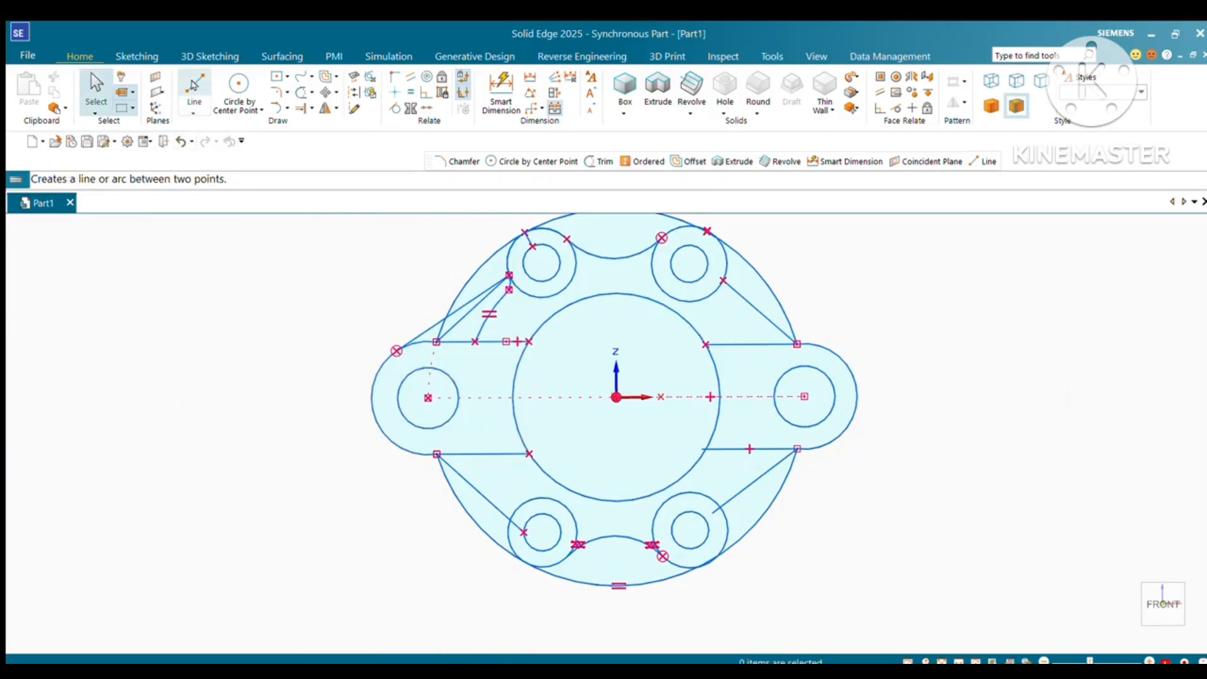
Draw a line from the lower-left circular lug to the left lug's outer arc, with a second segment running up across the left lug.
click(193, 84)
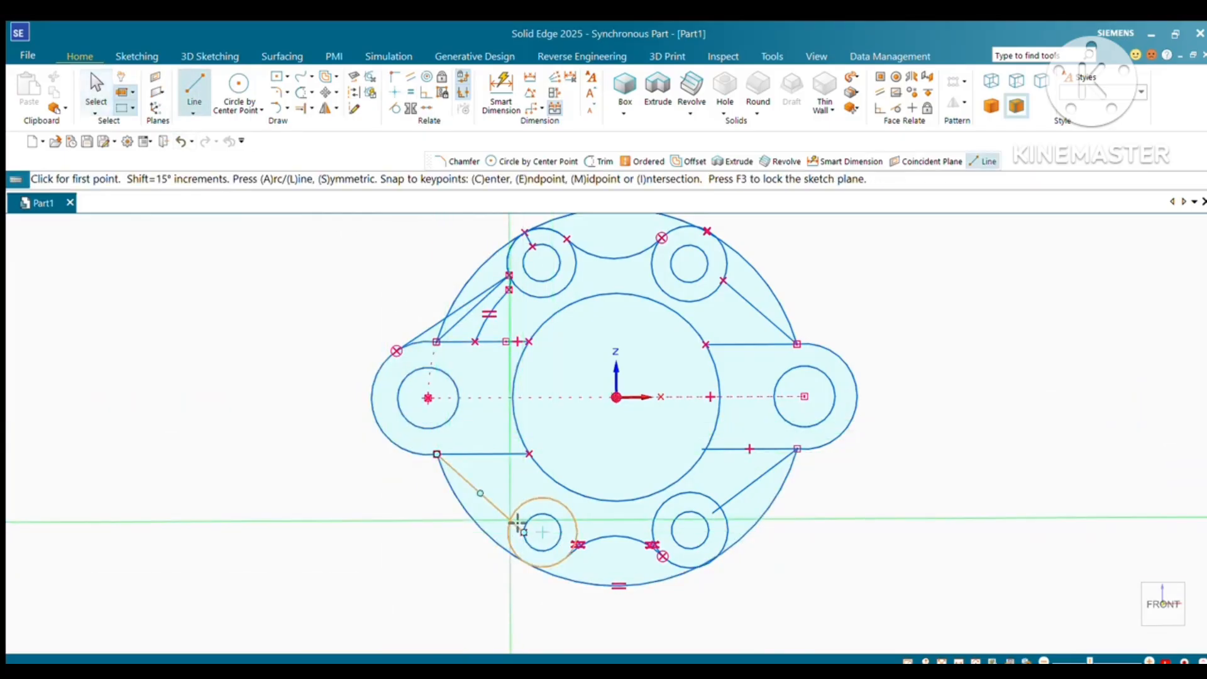
click(513, 515)
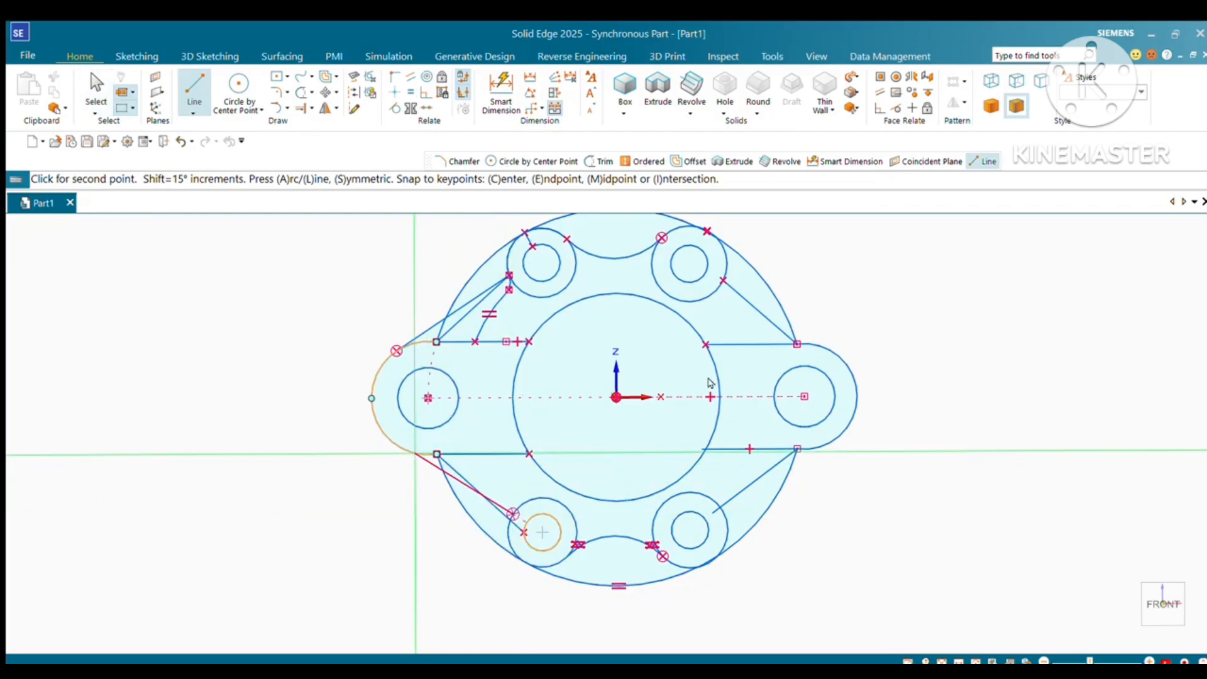
click(415, 453)
click(347, 257)
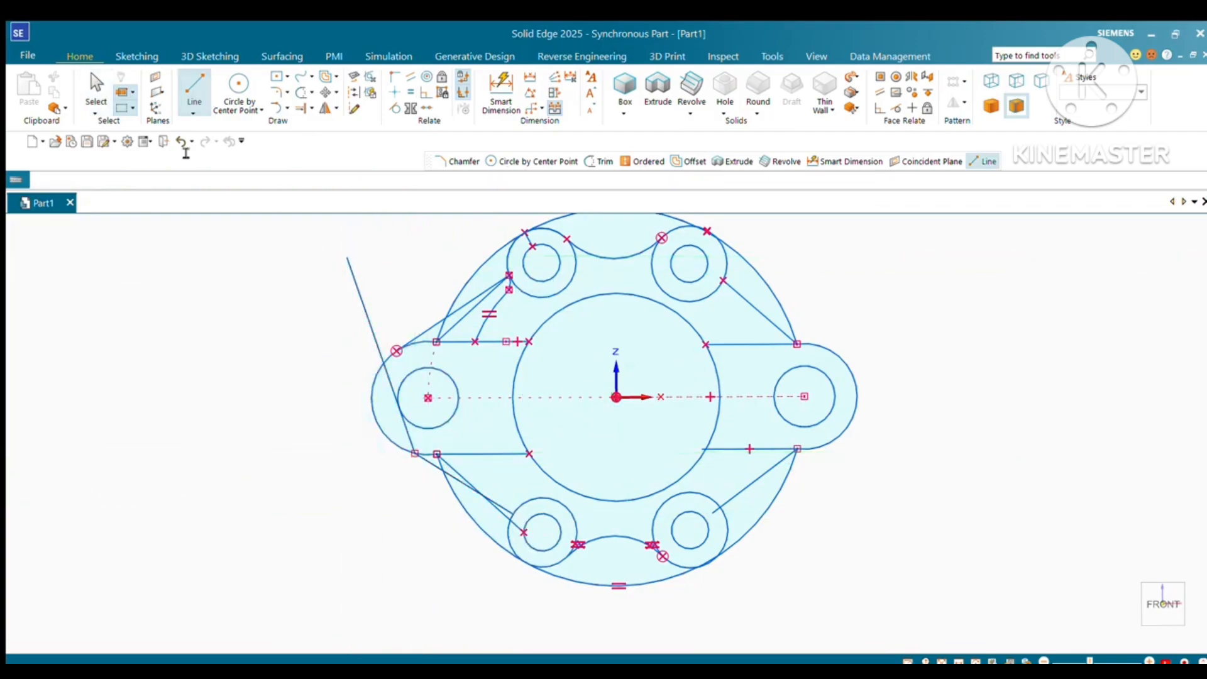
key(Escape)
Draw a line from the upper-right circular lug's outer circle to a tangent point on the right lug's outer arc.
click(192, 94)
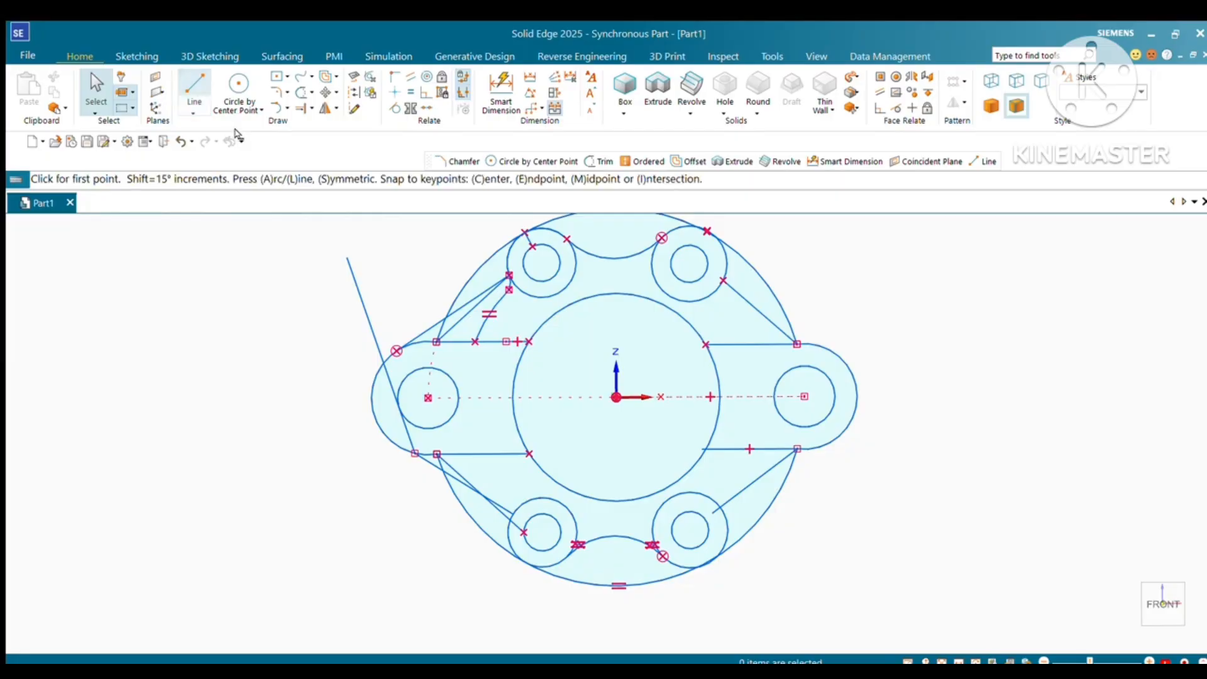
click(723, 280)
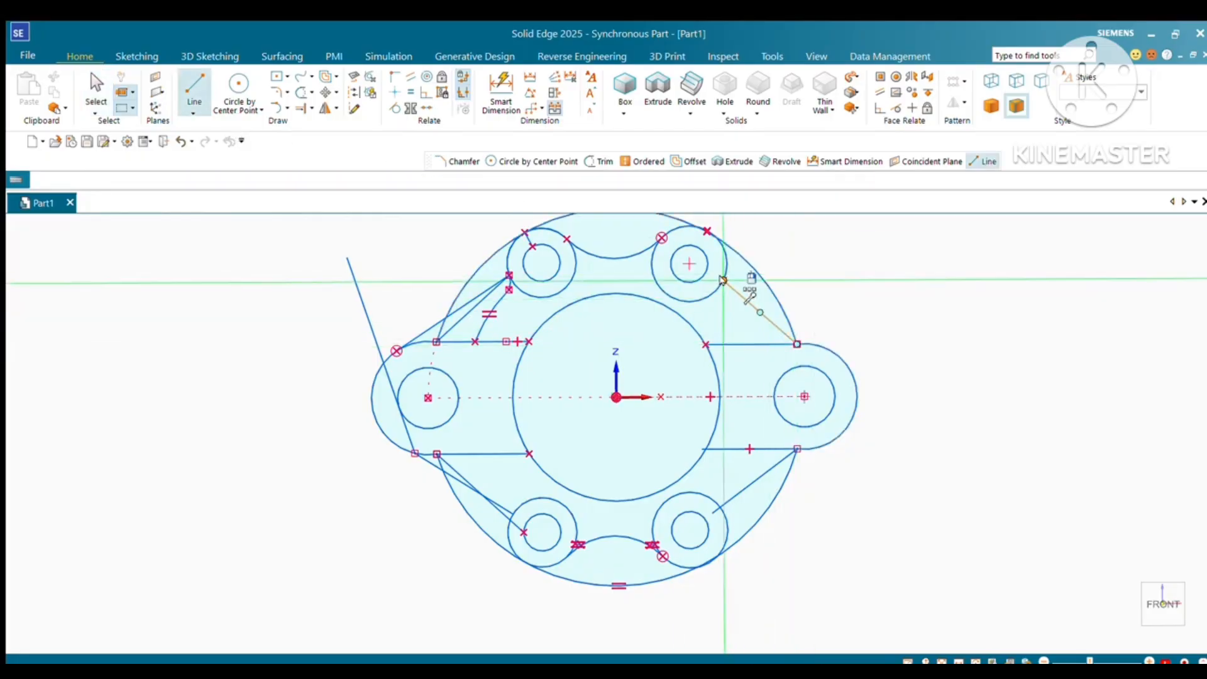
click(848, 365)
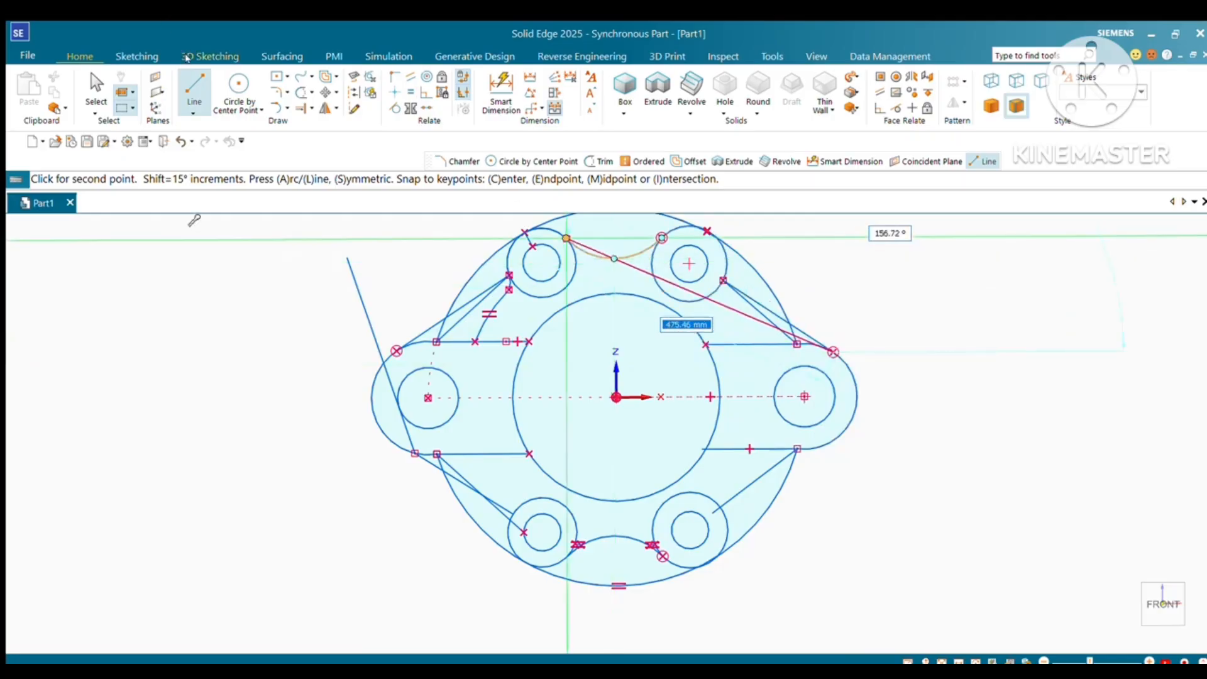
key(Escape)
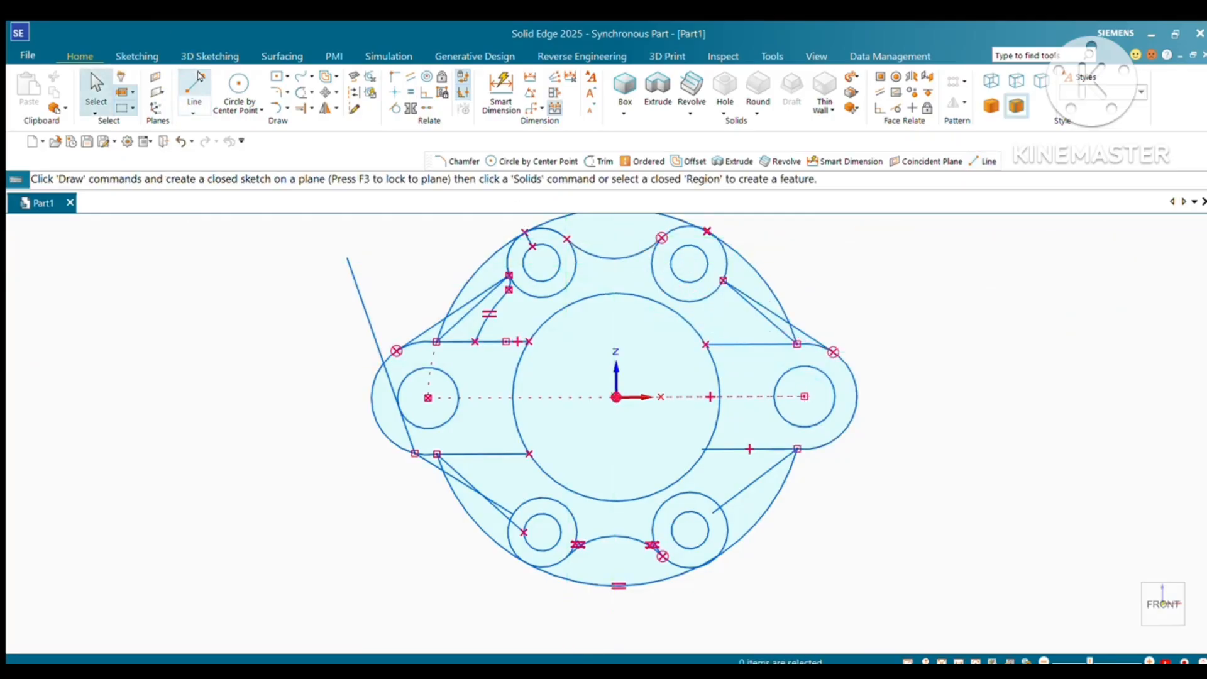
Draw a line from the lower-right circular lug's outer circle to just beyond the right lug's outer arc.
click(198, 78)
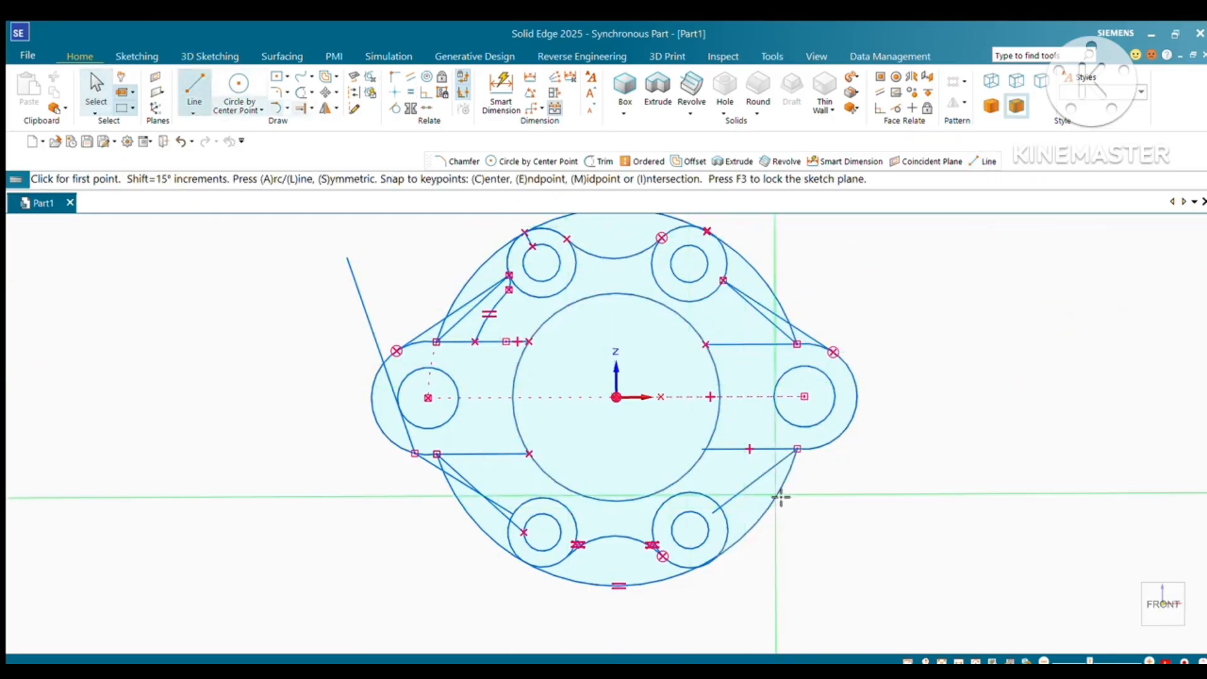
click(721, 506)
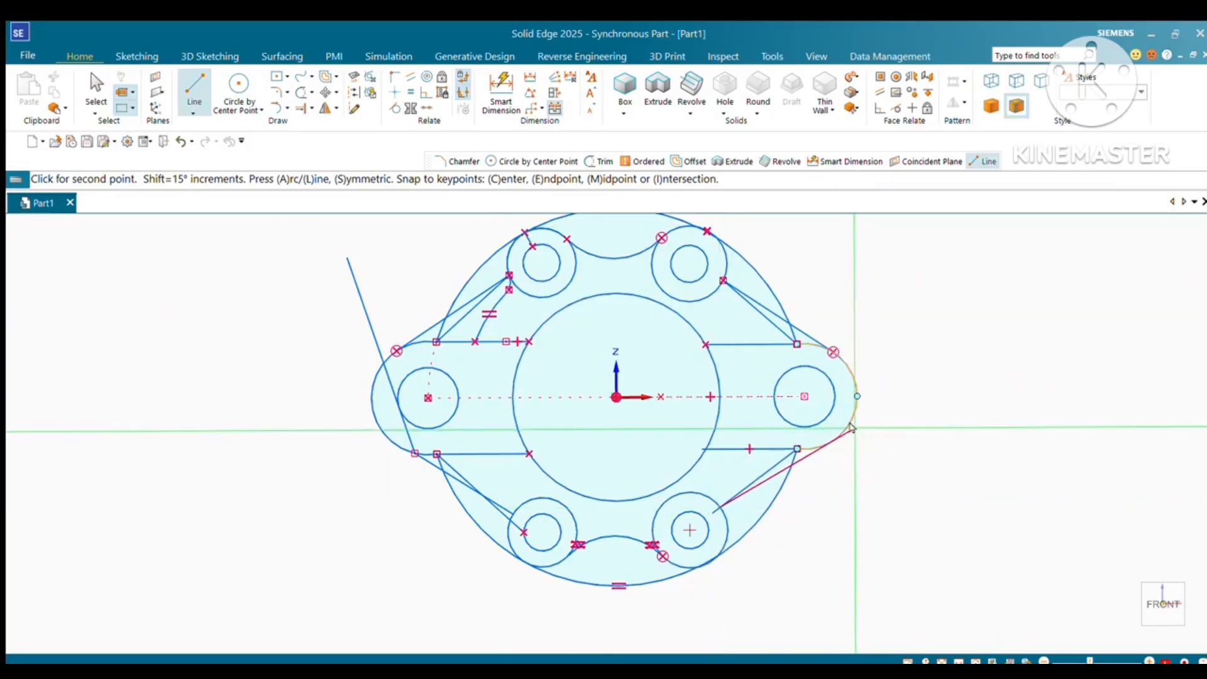
click(867, 431)
key(Escape)
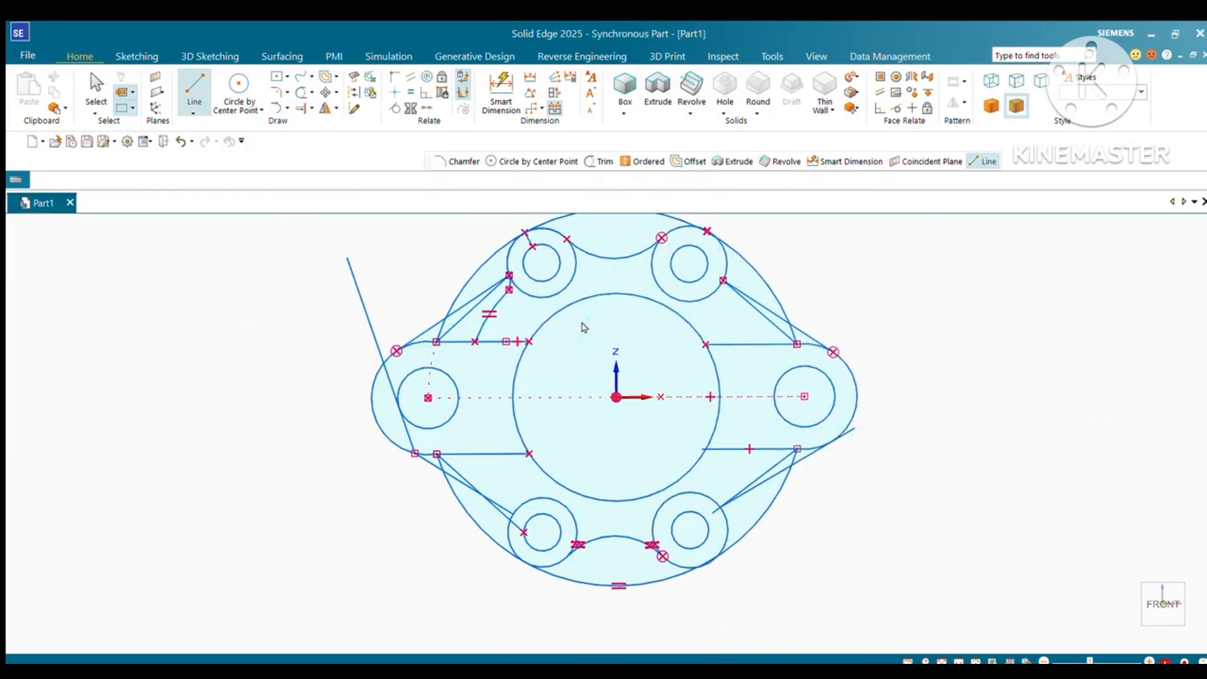
key(Escape)
Trim away the stray line crossing the left lug, keeping the lug's small circle whole.
click(298, 88)
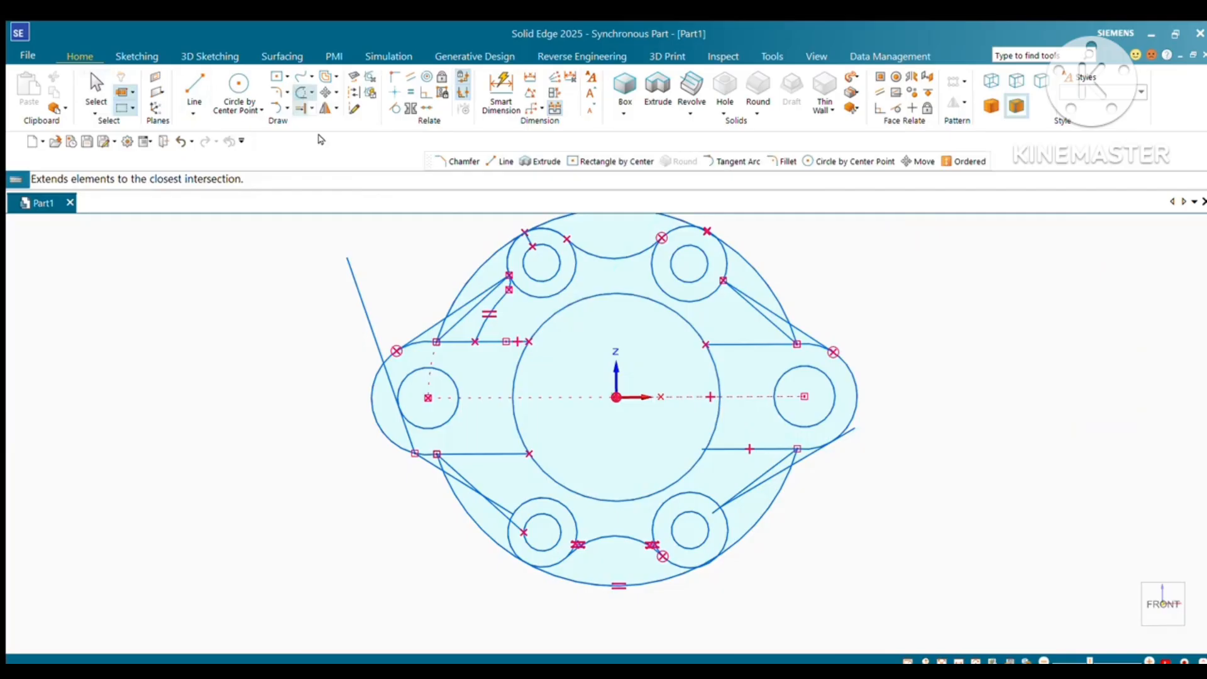
click(375, 332)
click(395, 387)
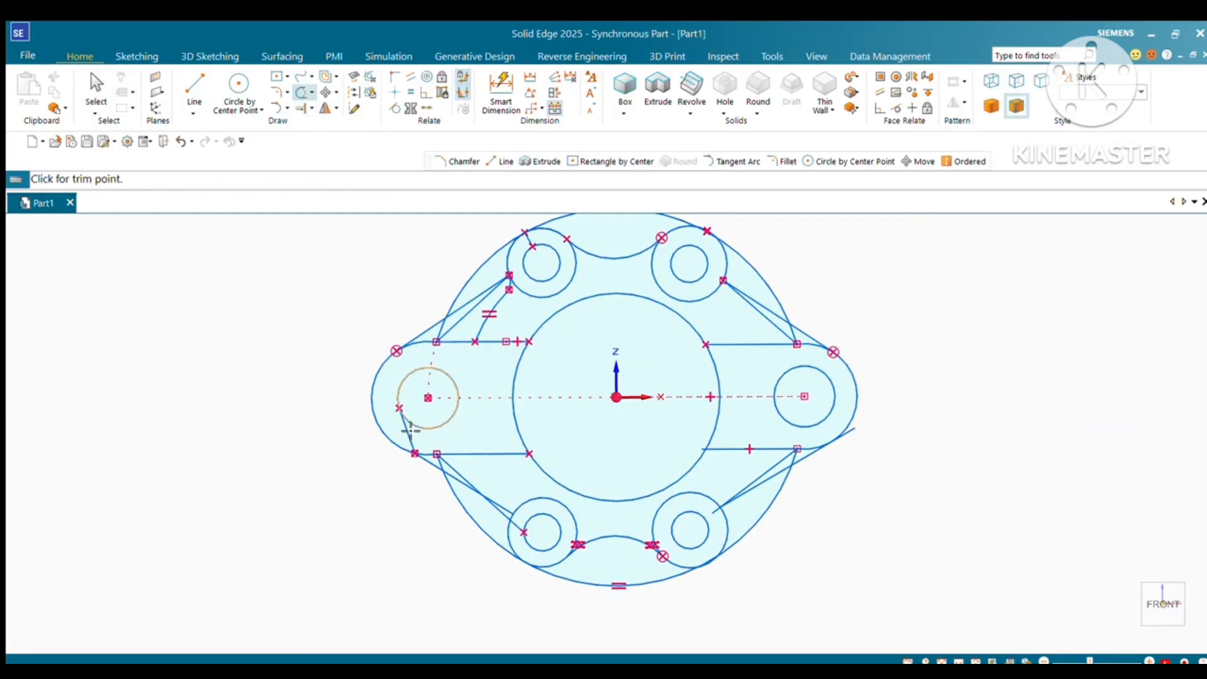
click(410, 423)
click(181, 142)
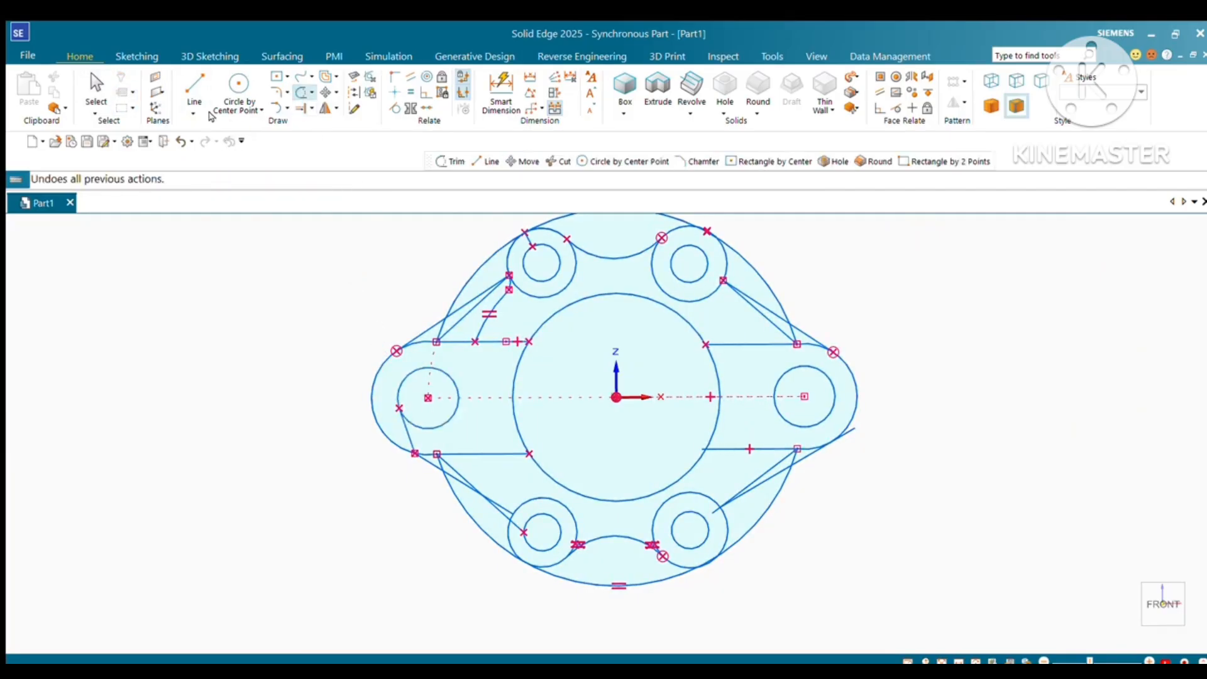
click(302, 92)
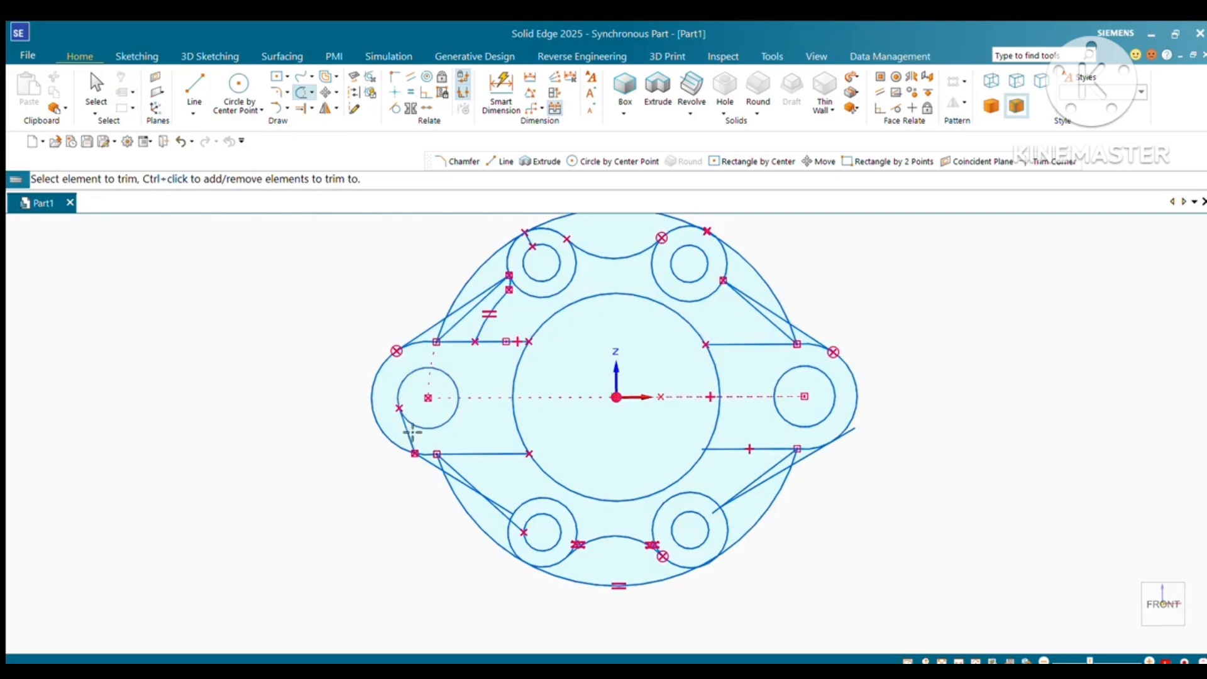
click(412, 441)
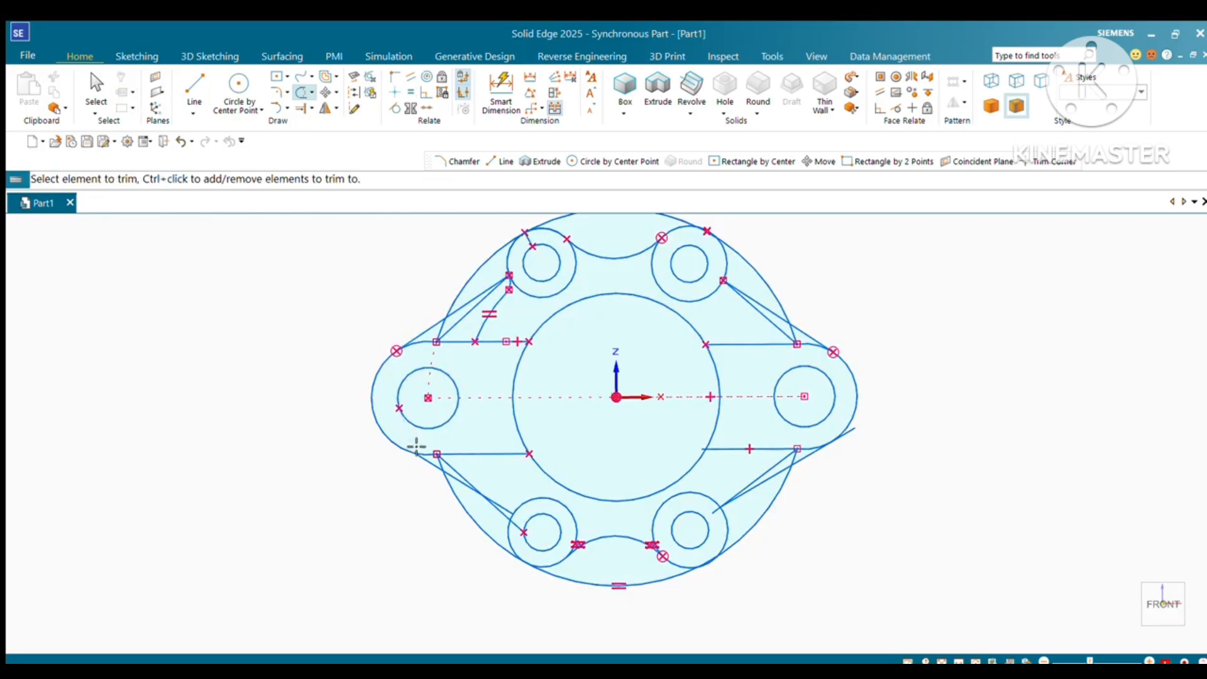
Trim the inner connecting line and the outer circle's arc between the left lug and the lower-left circular lug.
click(462, 475)
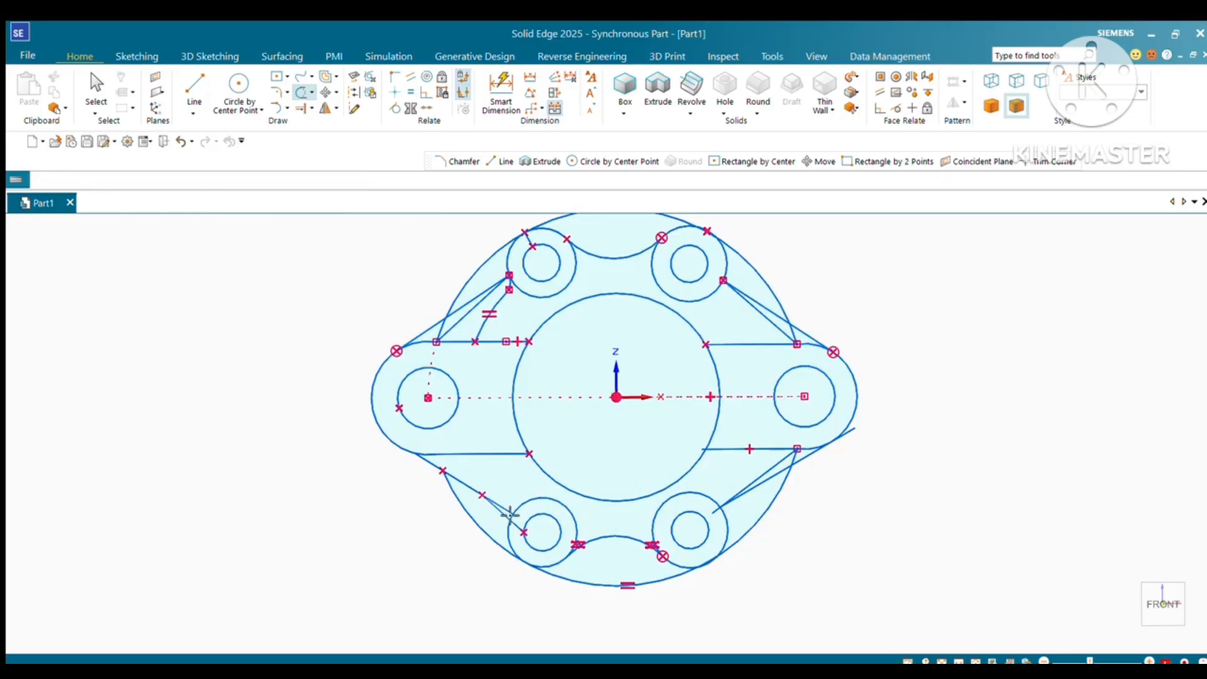
click(478, 529)
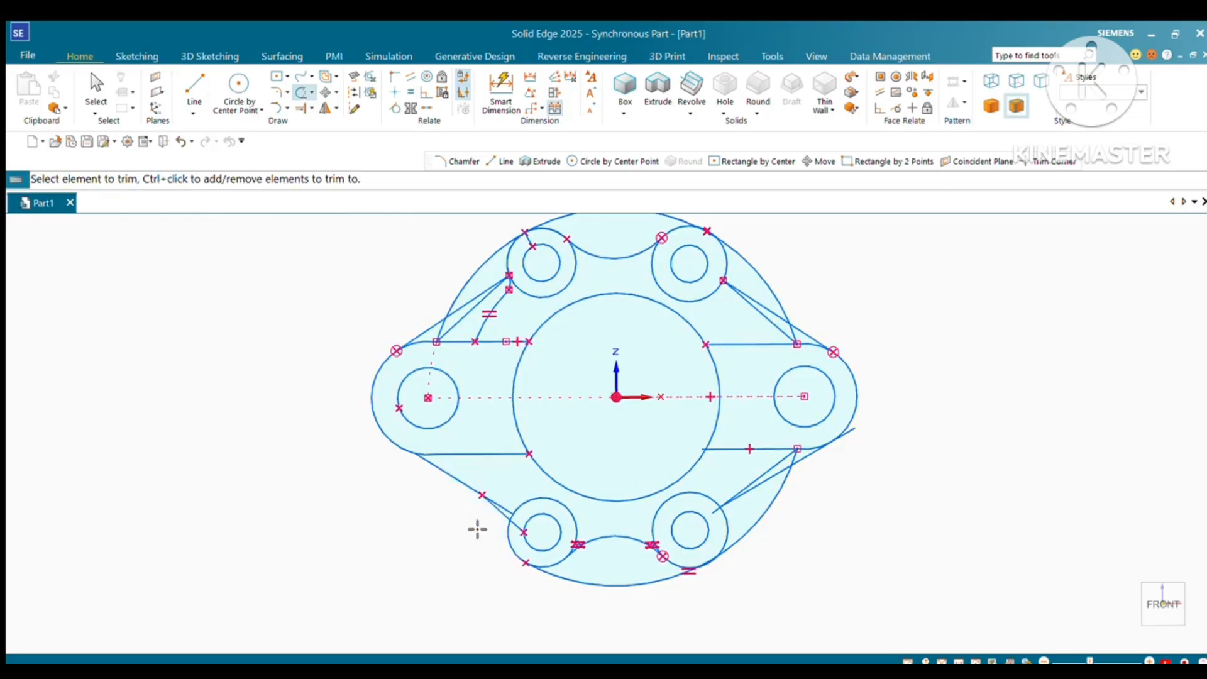
click(503, 517)
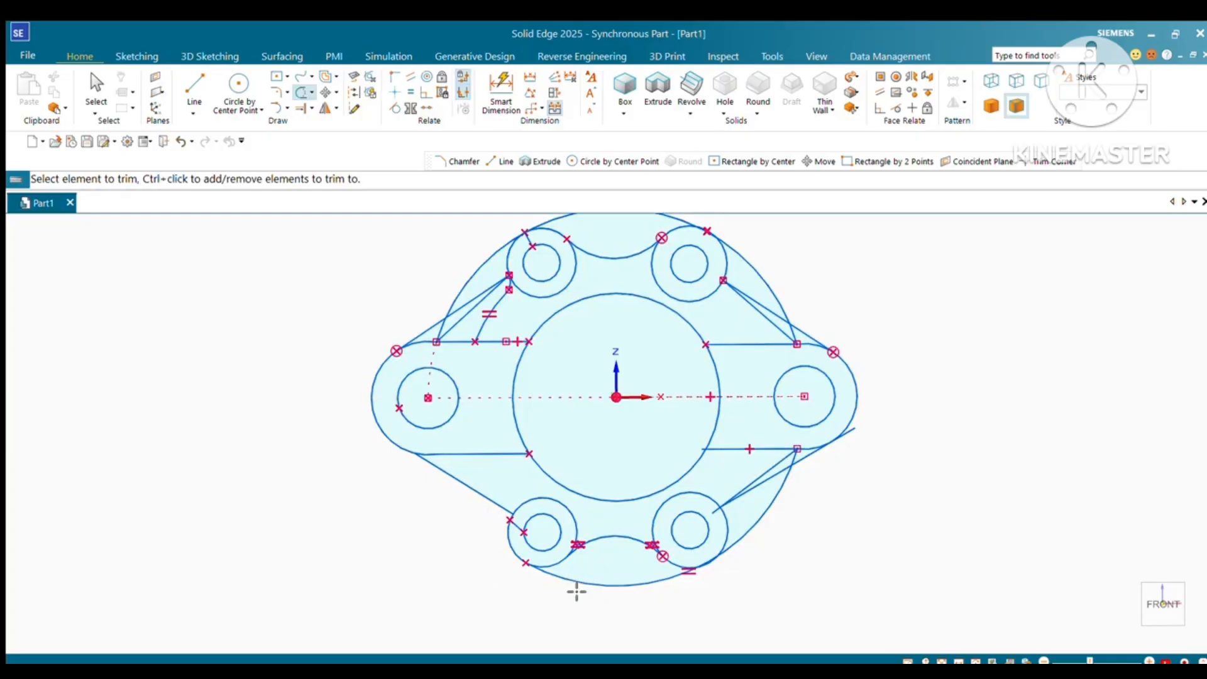
Trim the outer circle's right-hand arcs, the two inner connecting lines there, and the lower line's overhang past the right lug.
click(772, 514)
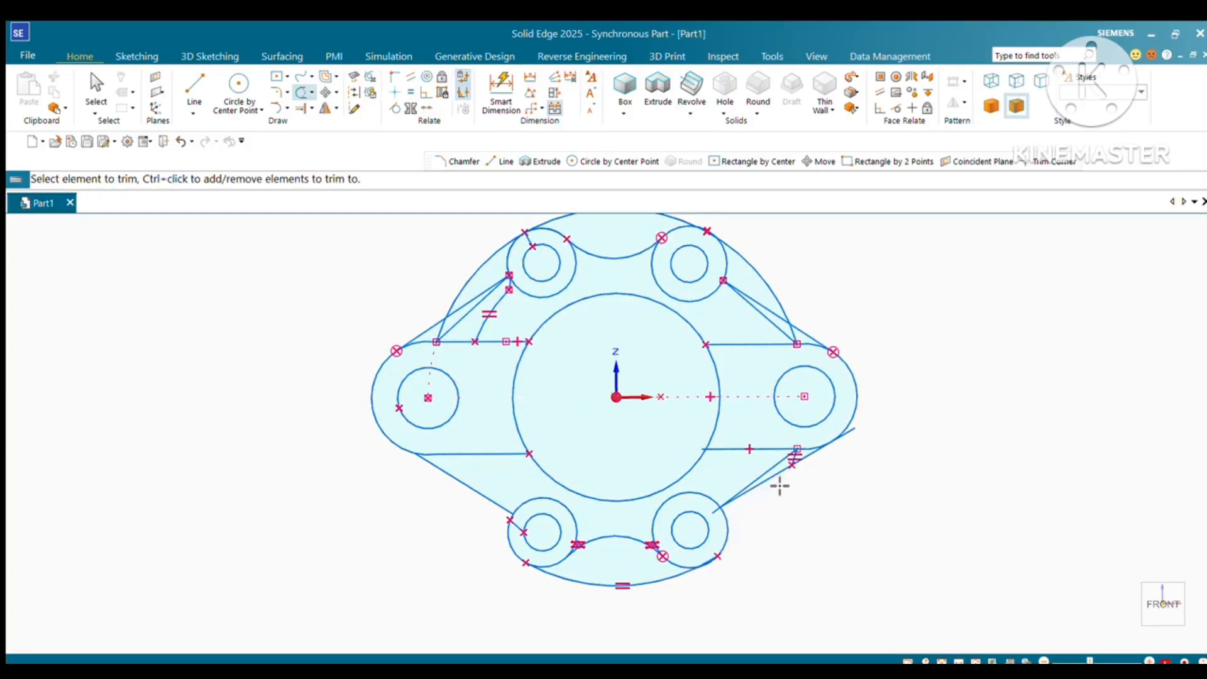
click(780, 473)
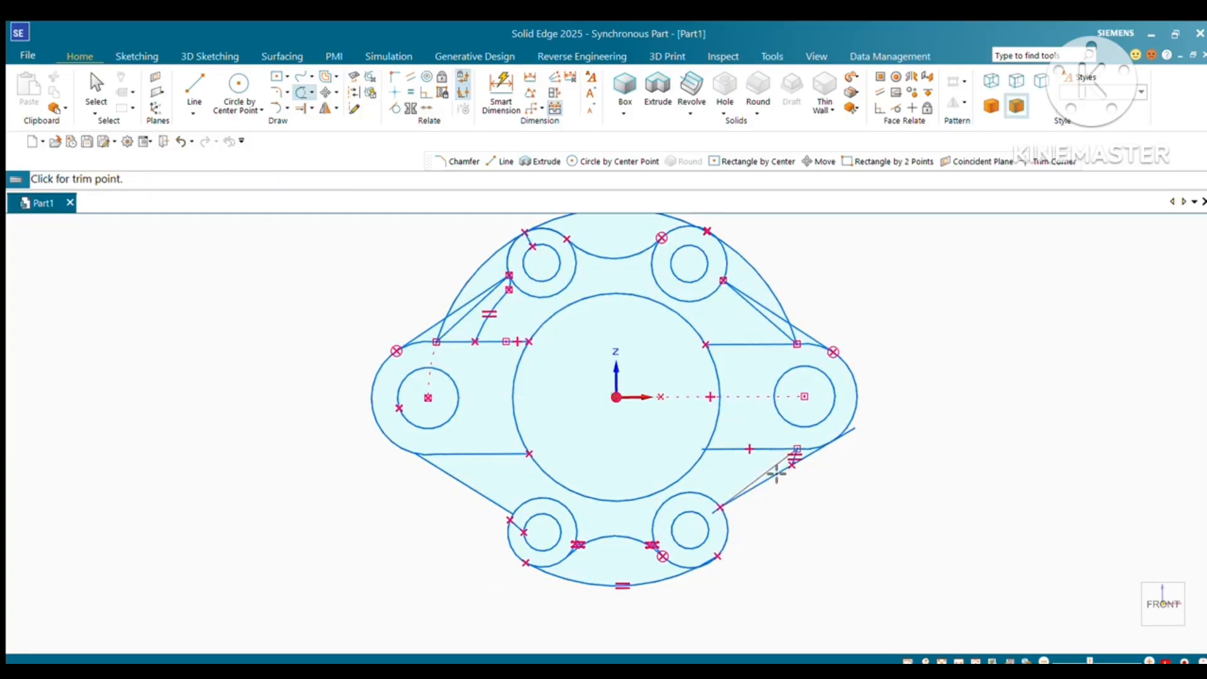
click(857, 436)
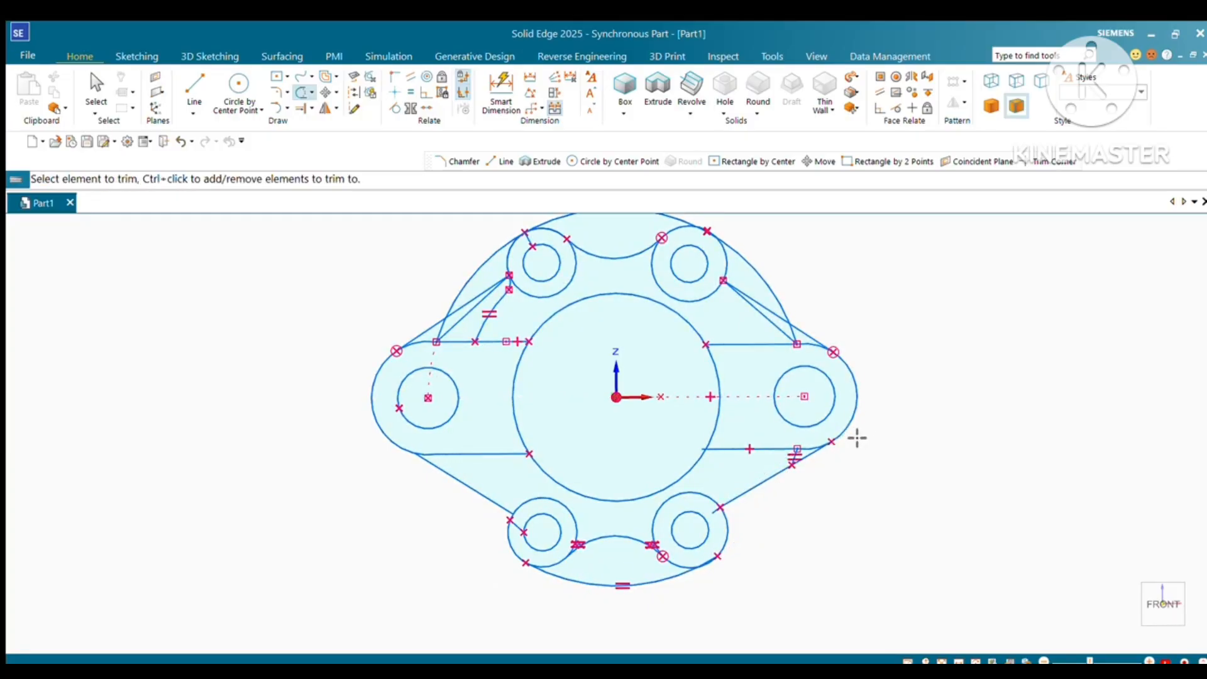
click(776, 297)
click(759, 315)
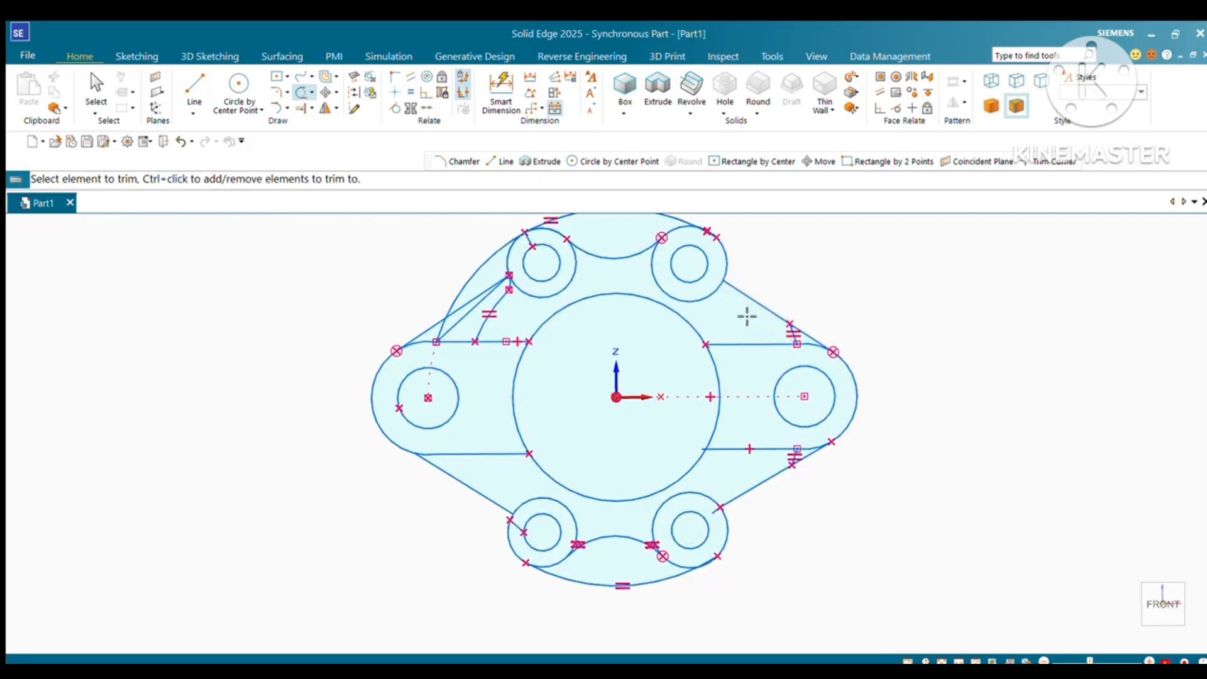
Trim the outer circle's upper-left arc, the inner connecting line, and the leftover curved pieces between the left and upper-left lugs.
click(525, 258)
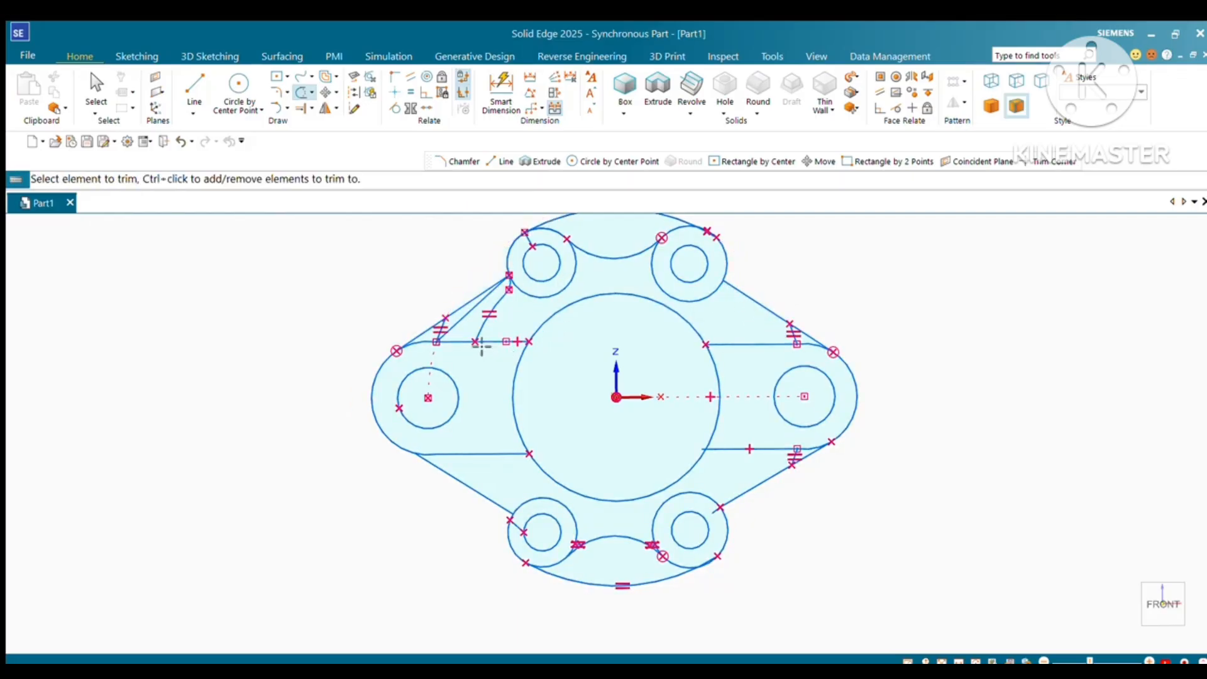
drag(466, 321, 484, 324)
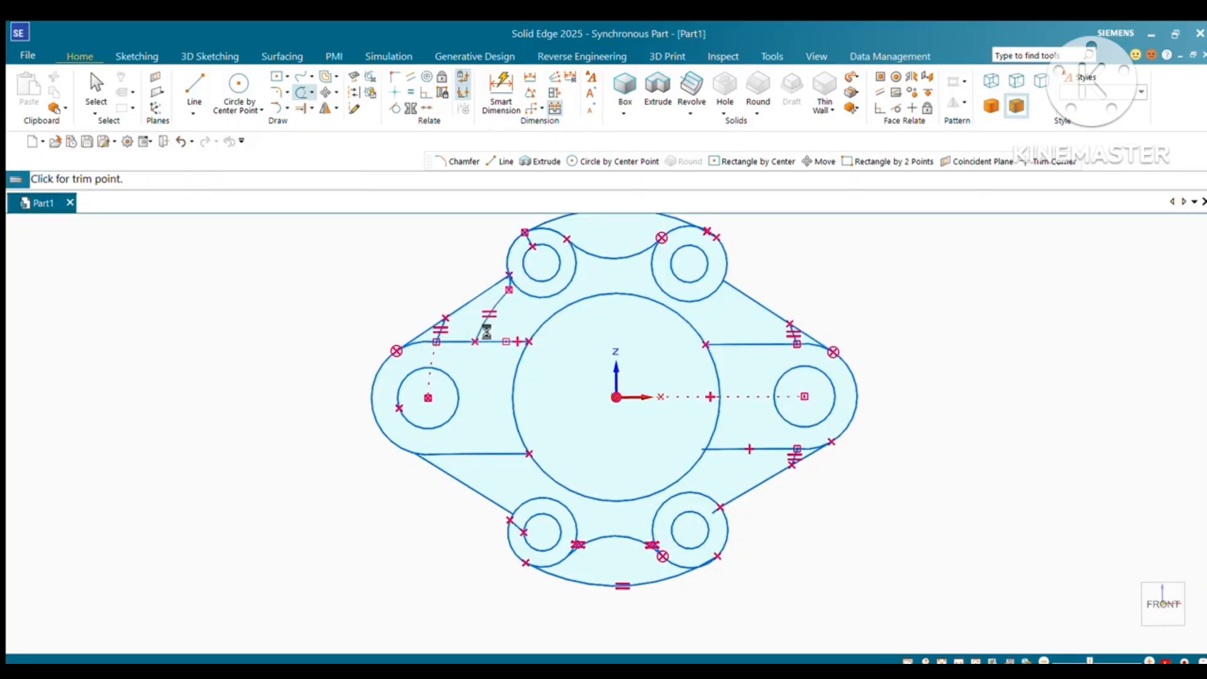
click(512, 286)
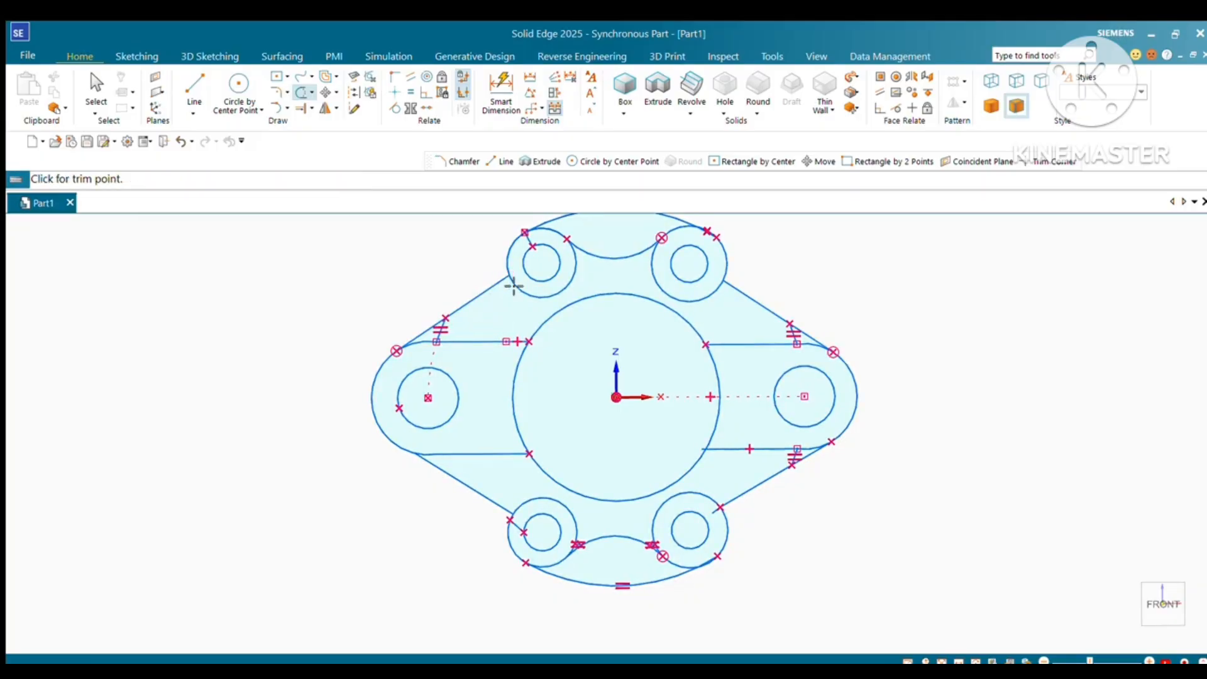
click(444, 339)
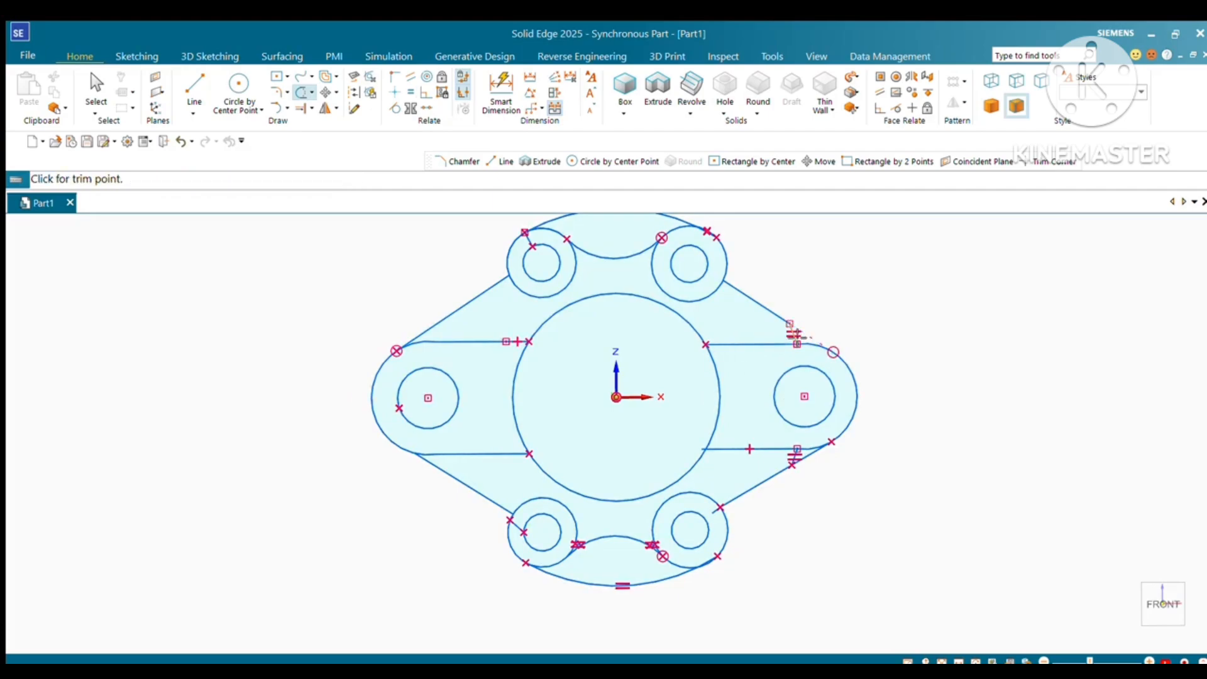
Trim the two short leftover arc pieces above and below the right lug, undoing the mistaken trim of its tangent line.
click(806, 335)
key(ctrl+z)
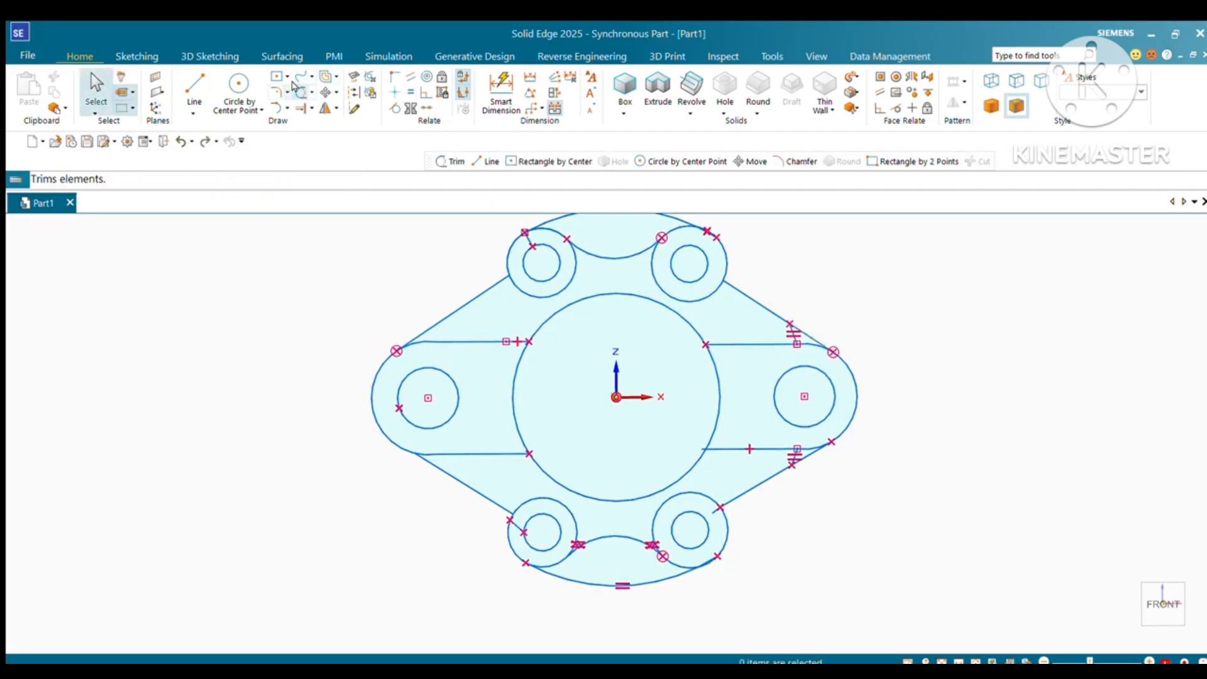
click(296, 92)
scroll(846, 456, up, 4)
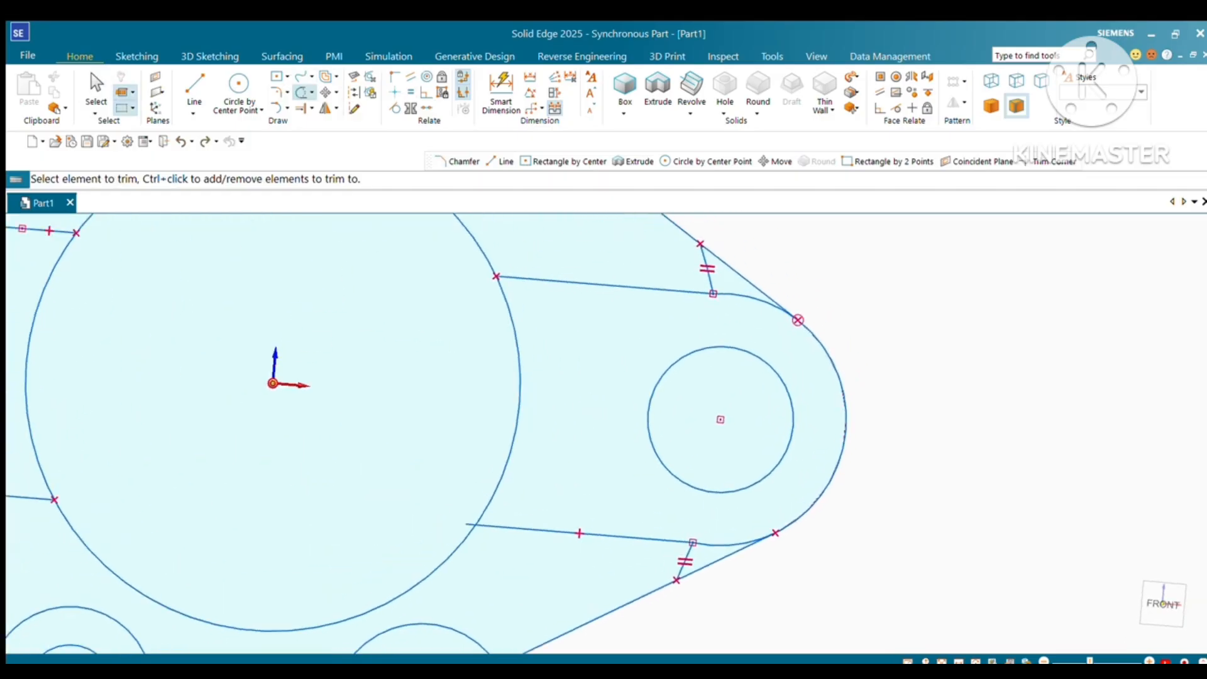
click(714, 285)
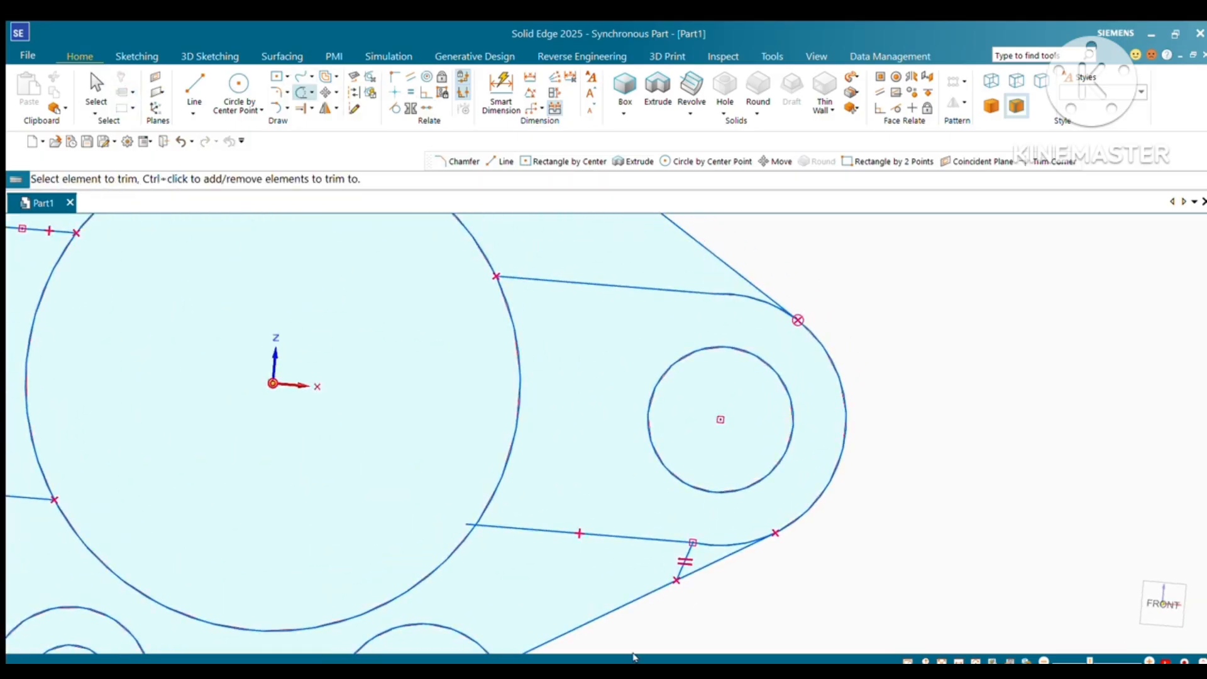
click(681, 573)
Trim the short leftover lines inside the lower-left circular lug and between the lower inner arc and the two lower circular lugs.
scroll(682, 573, down, 1)
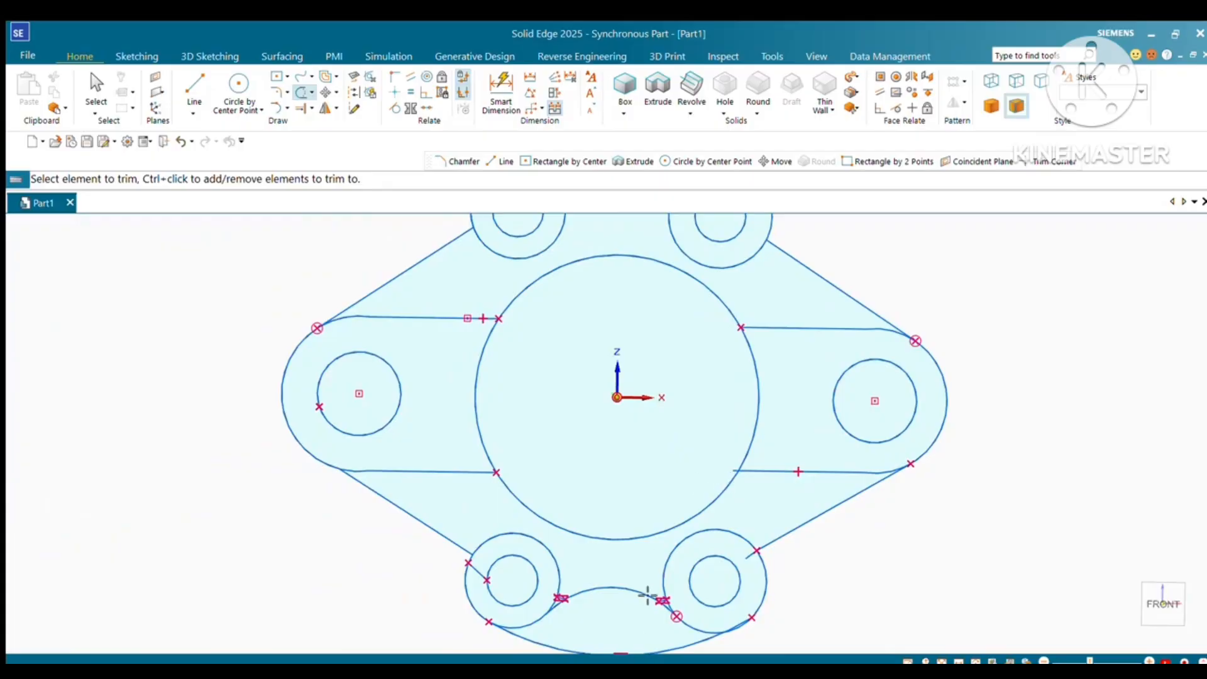
click(486, 577)
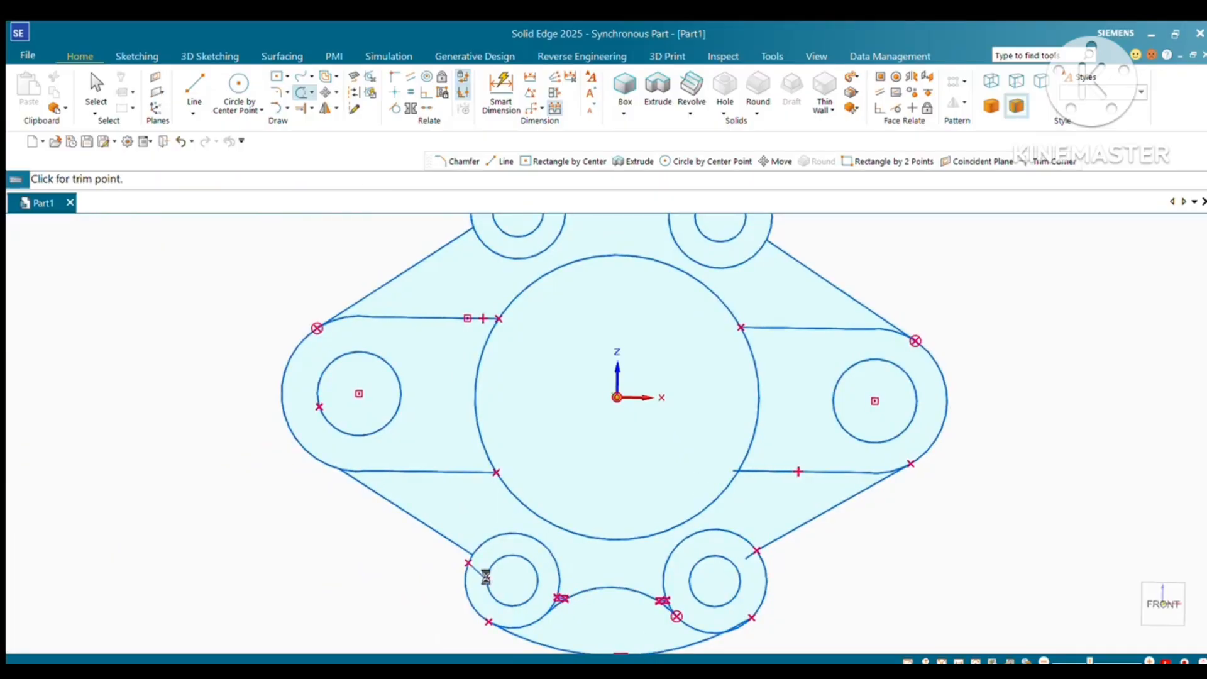
middle_drag(671, 601, 699, 553)
scroll(710, 566, up, 10)
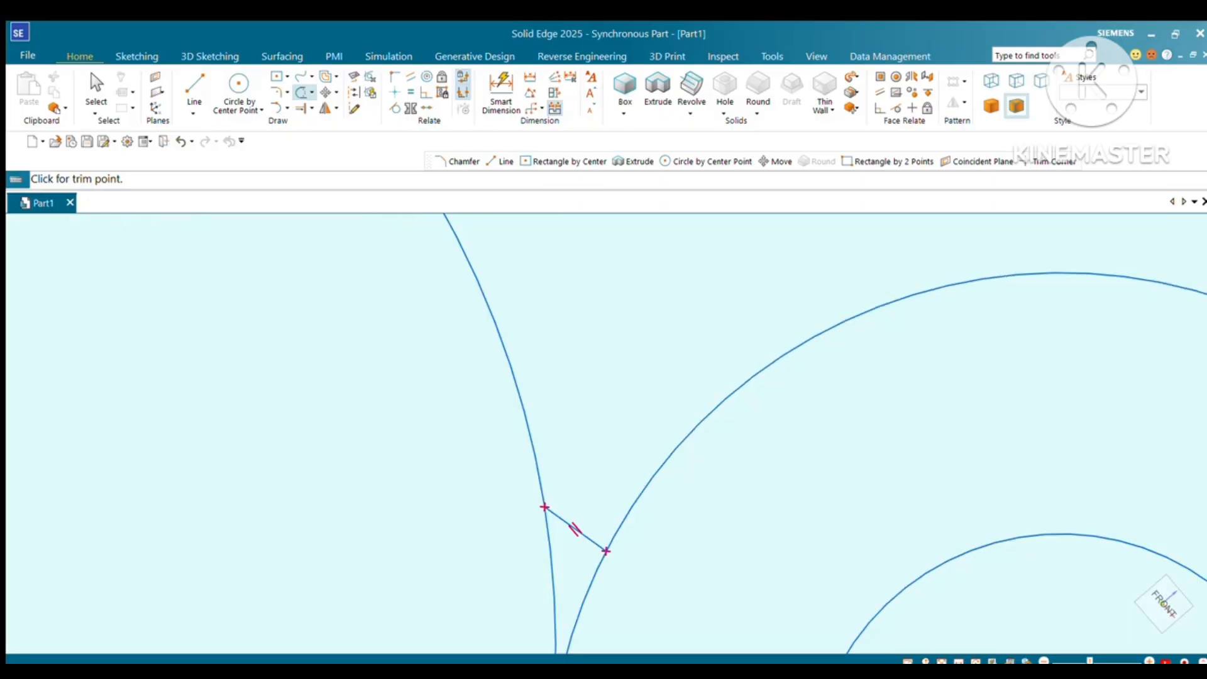
click(572, 527)
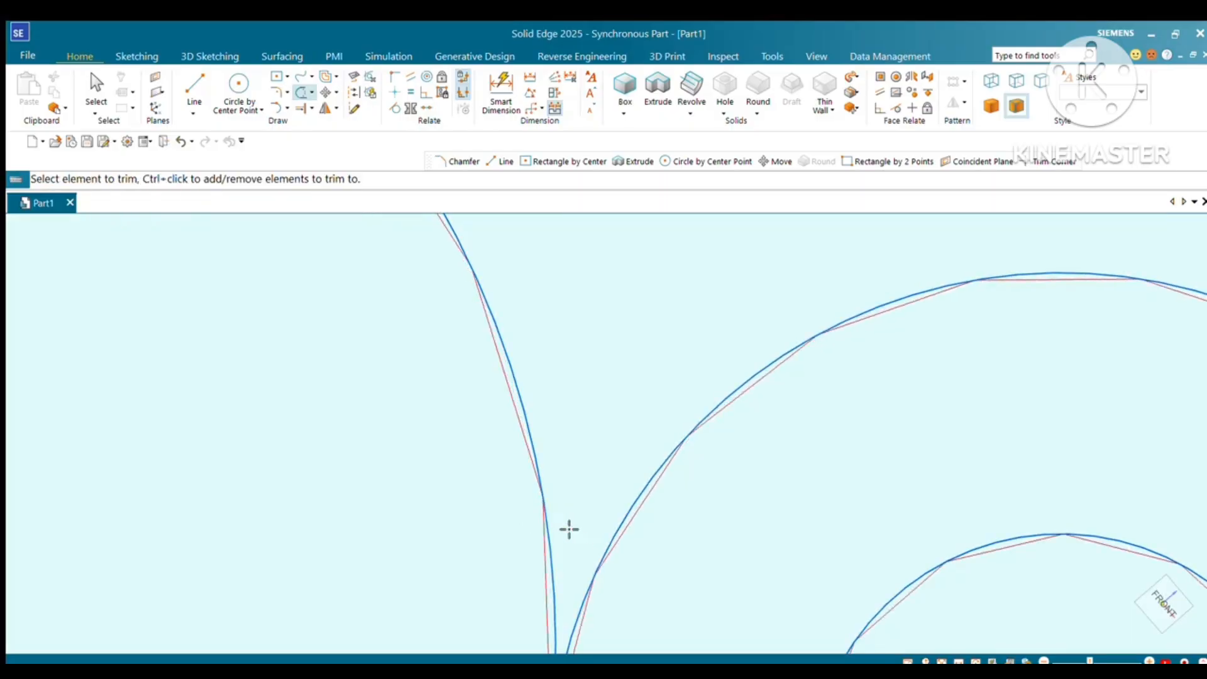
scroll(569, 529, down, 5)
scroll(515, 276, up, 4)
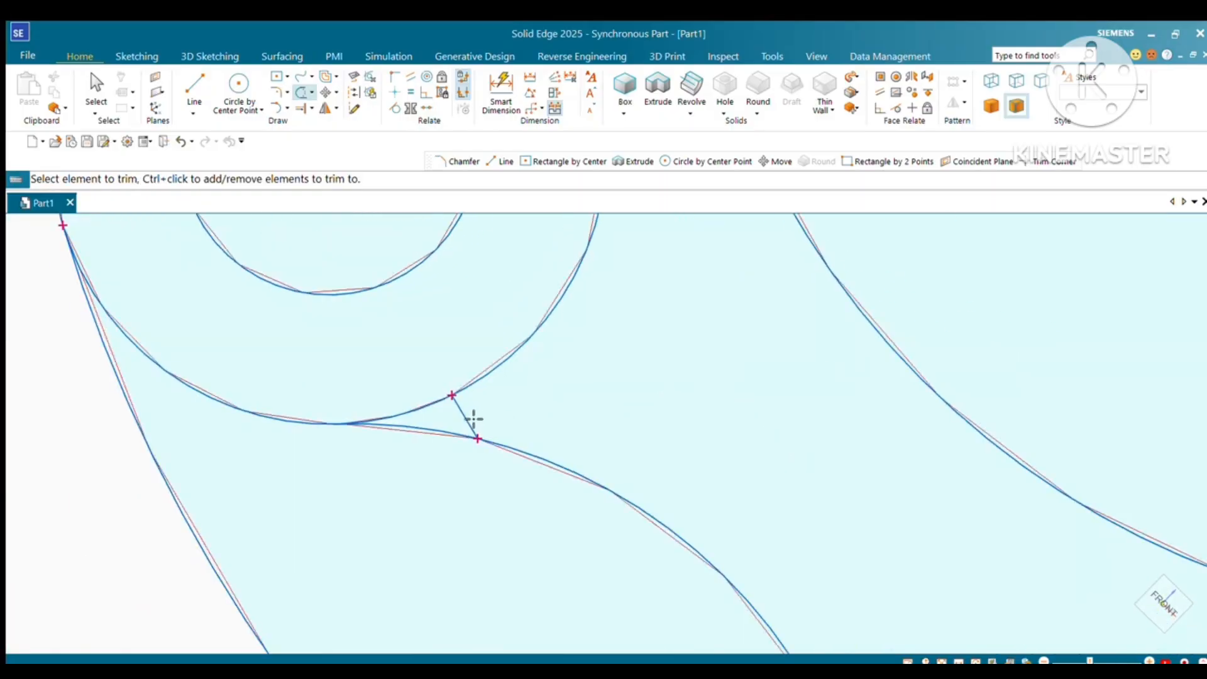
click(471, 419)
key(ctrl+f)
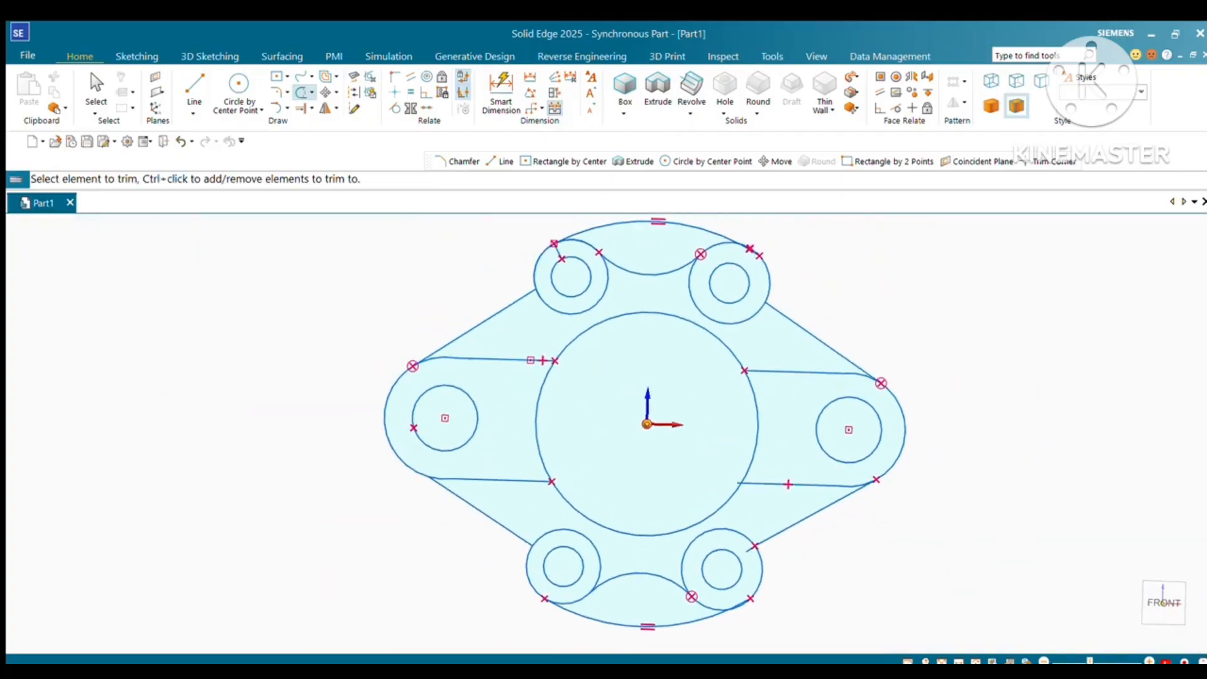
Trim the short leftover line inside the upper-left circular lug and finish trimming.
scroll(629, 545, up, 2)
click(567, 321)
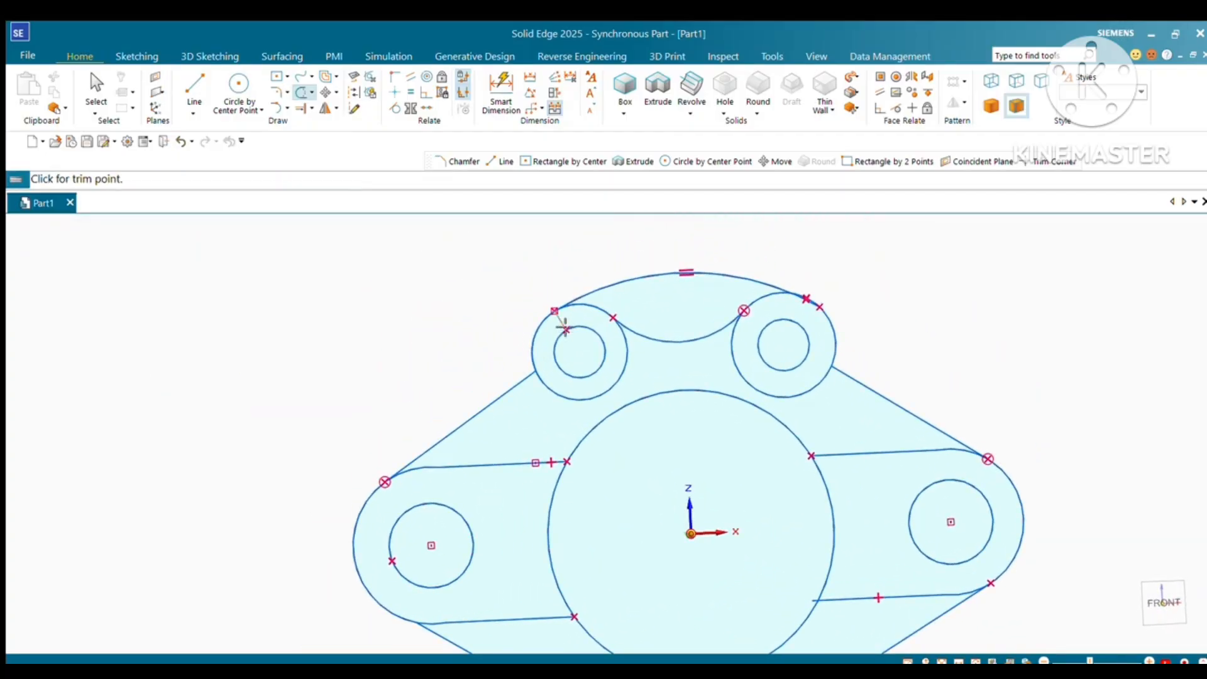
key(ctrl+f)
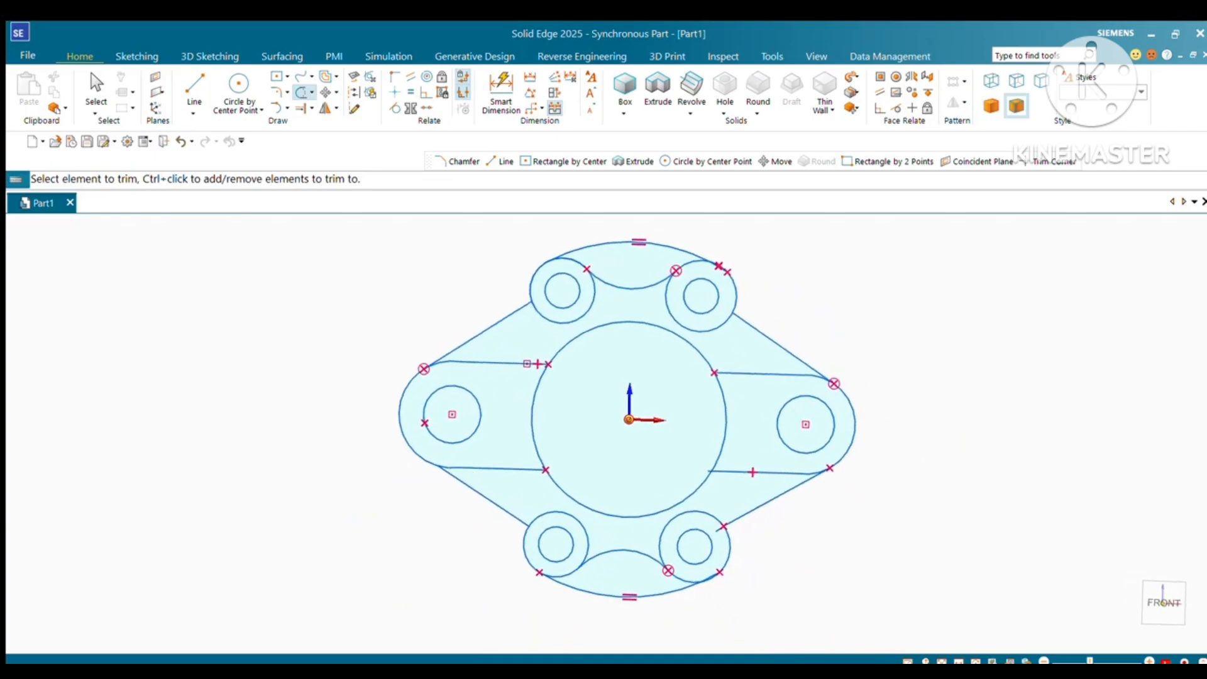
key(Escape)
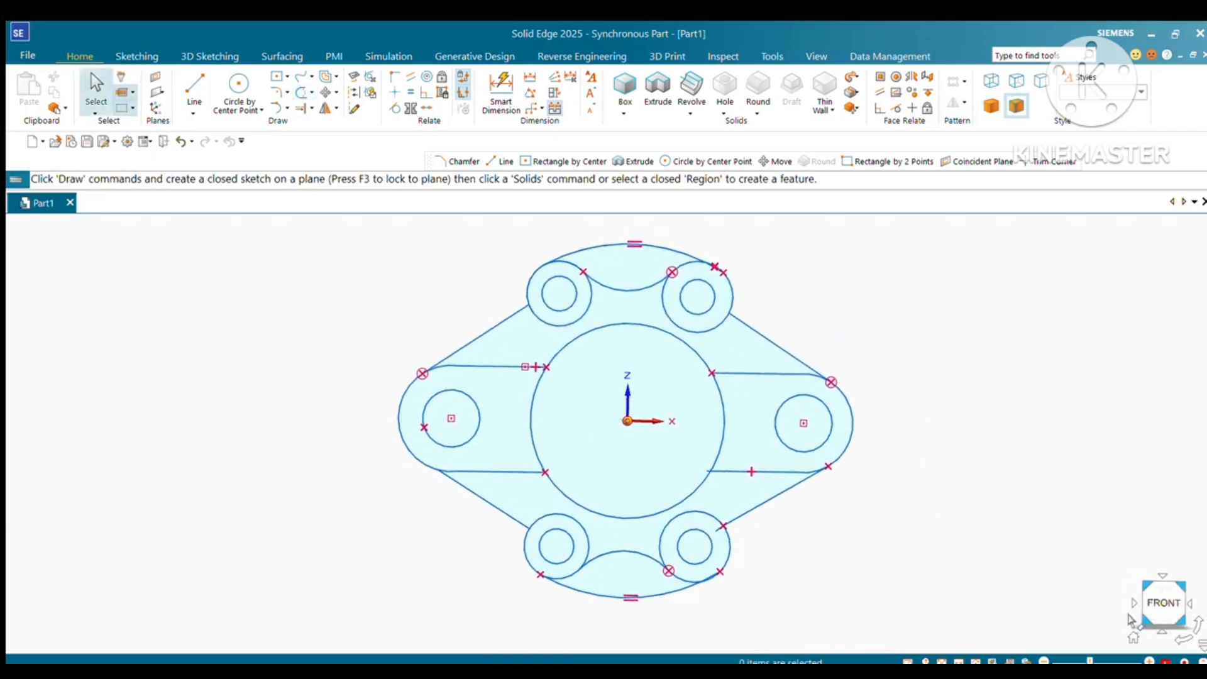
Extrude the upper web region around the central opening 100 mm to one side, not symmetrically.
click(1129, 628)
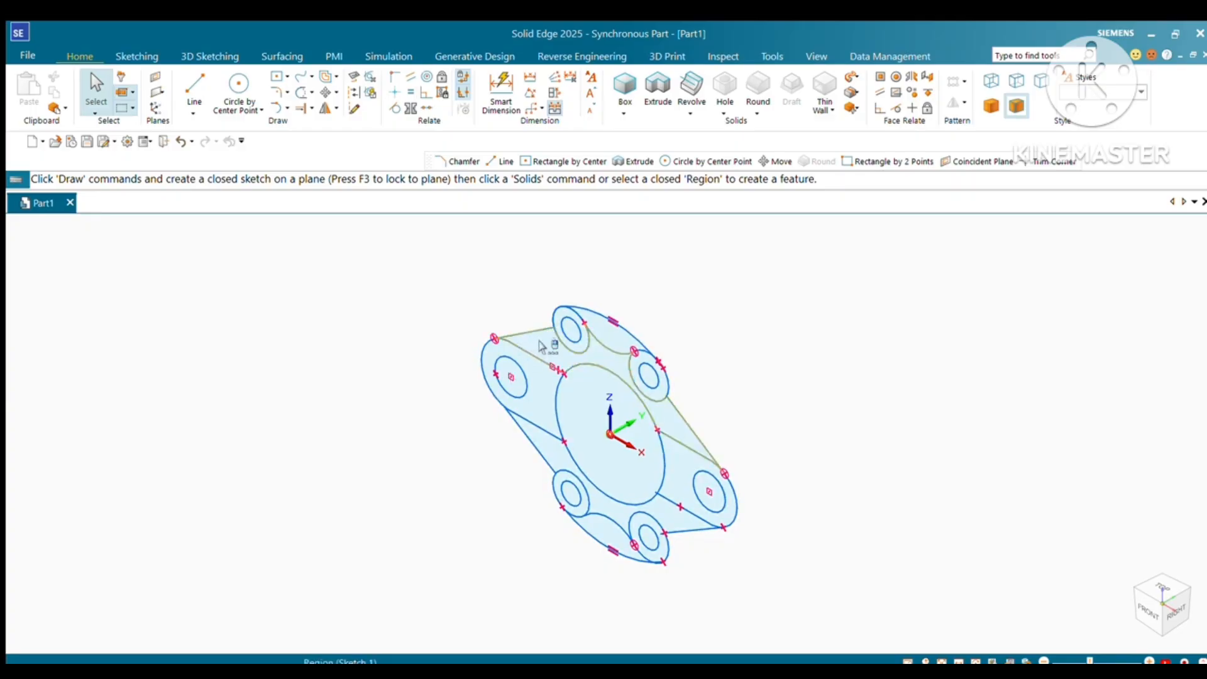
click(540, 344)
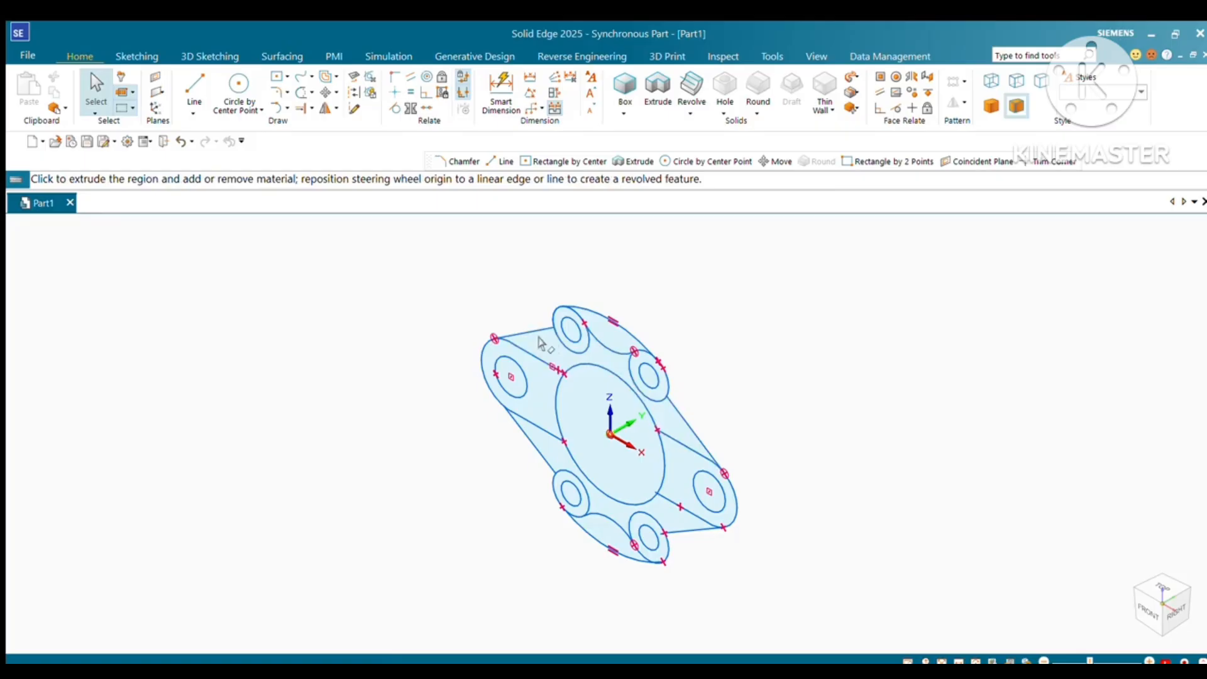
click(540, 345)
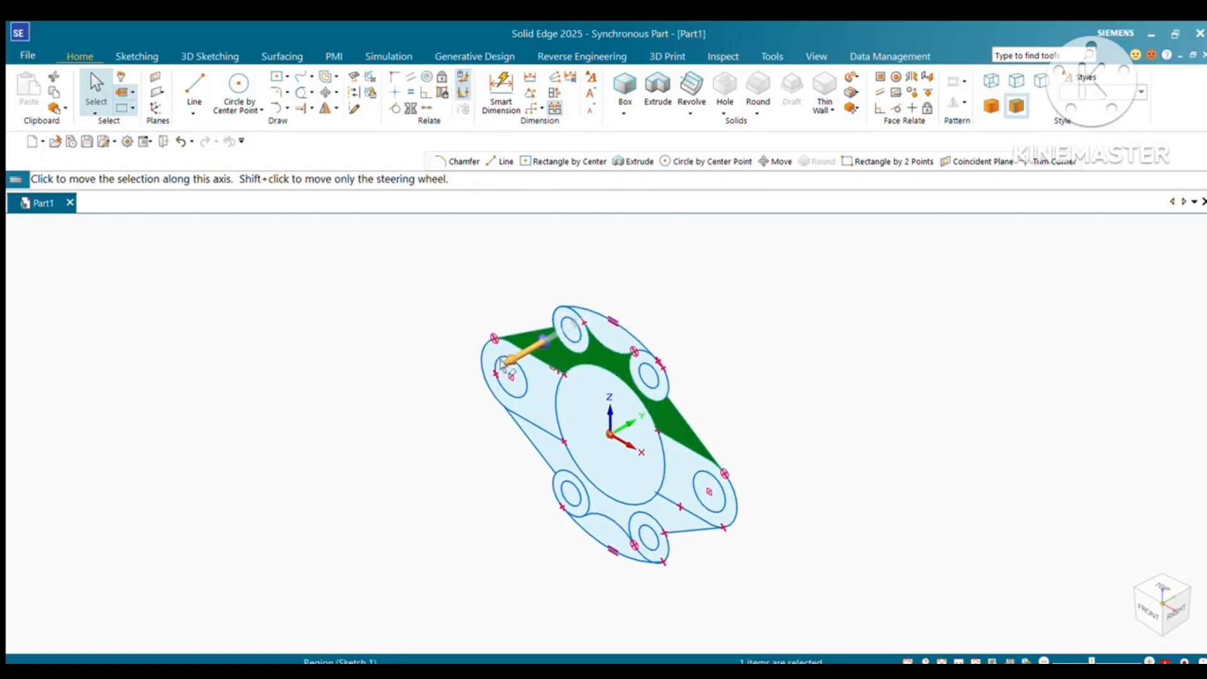
click(541, 342)
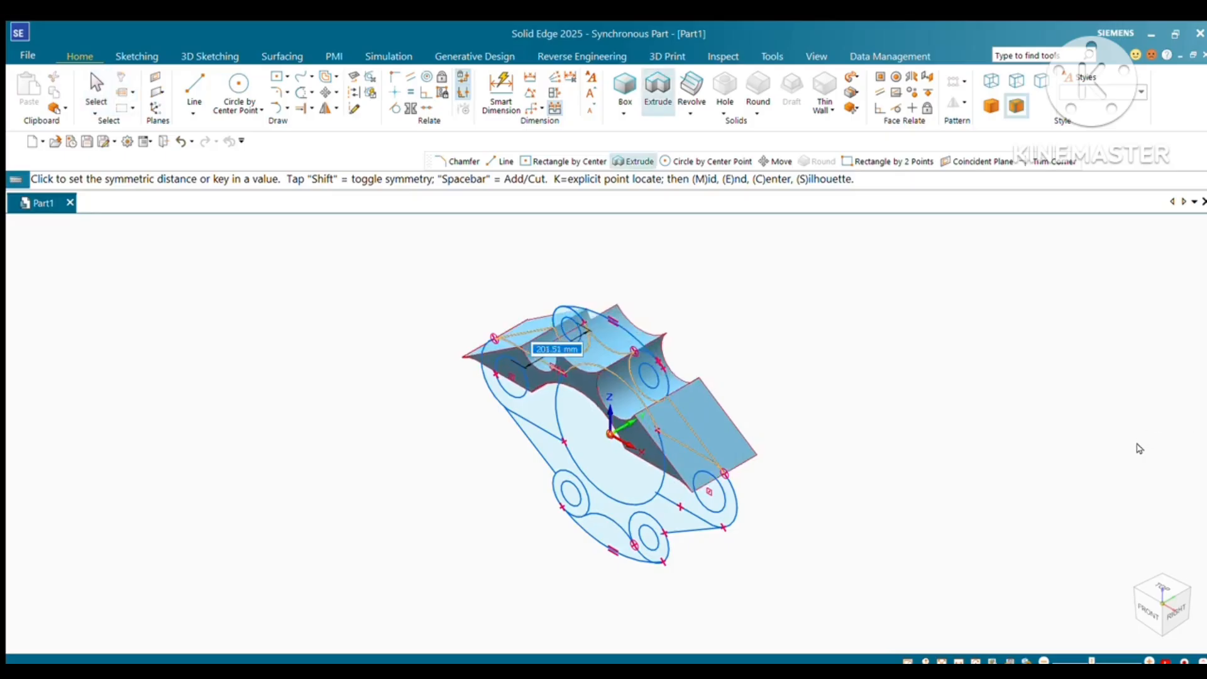
key(shift)
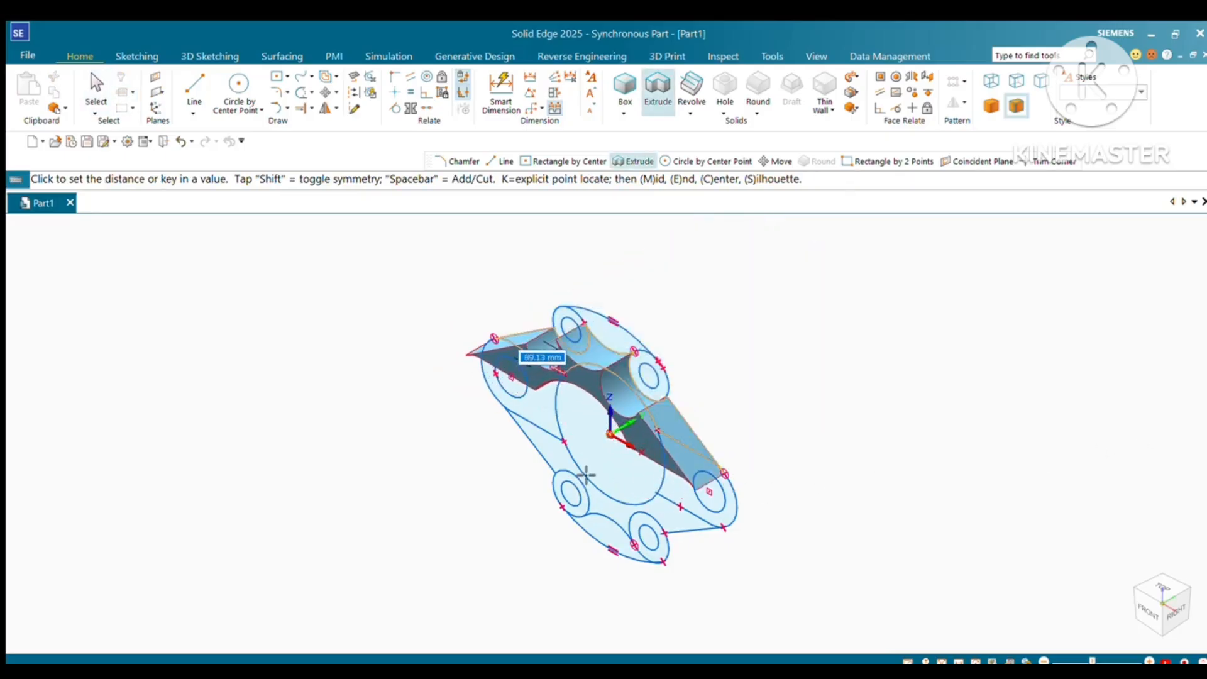
text(100)
key(Return)
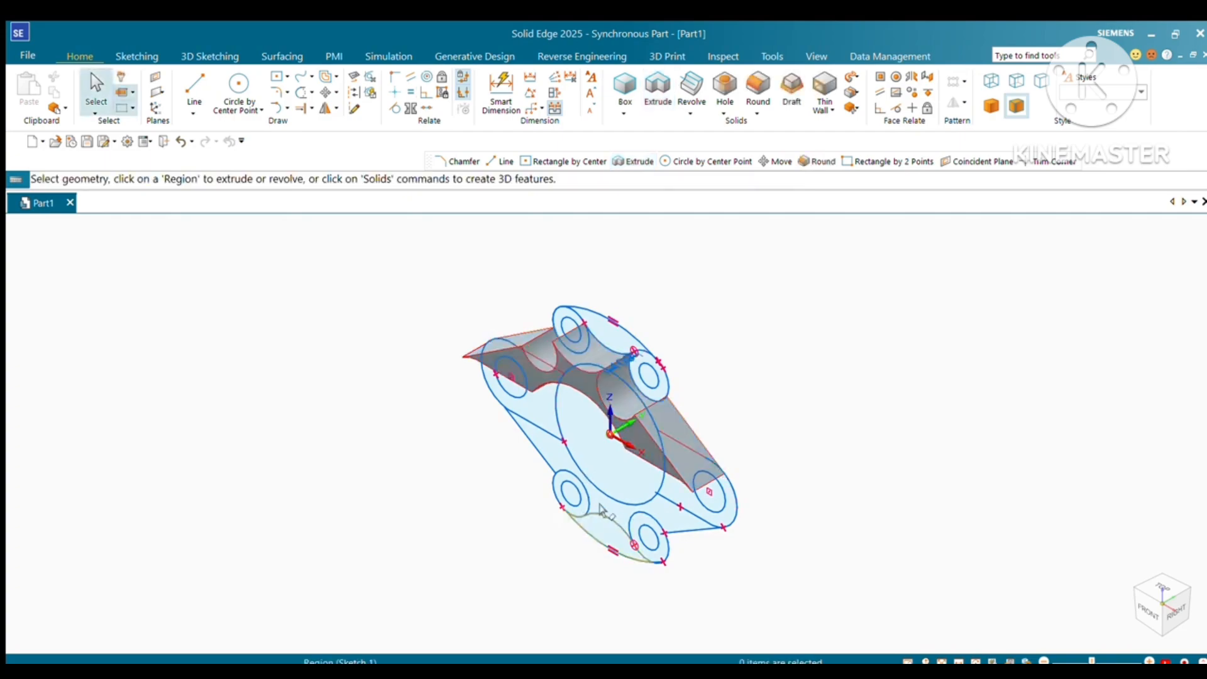
Extrude the lower web region around the central opening to the same thickness as the upper one.
click(658, 516)
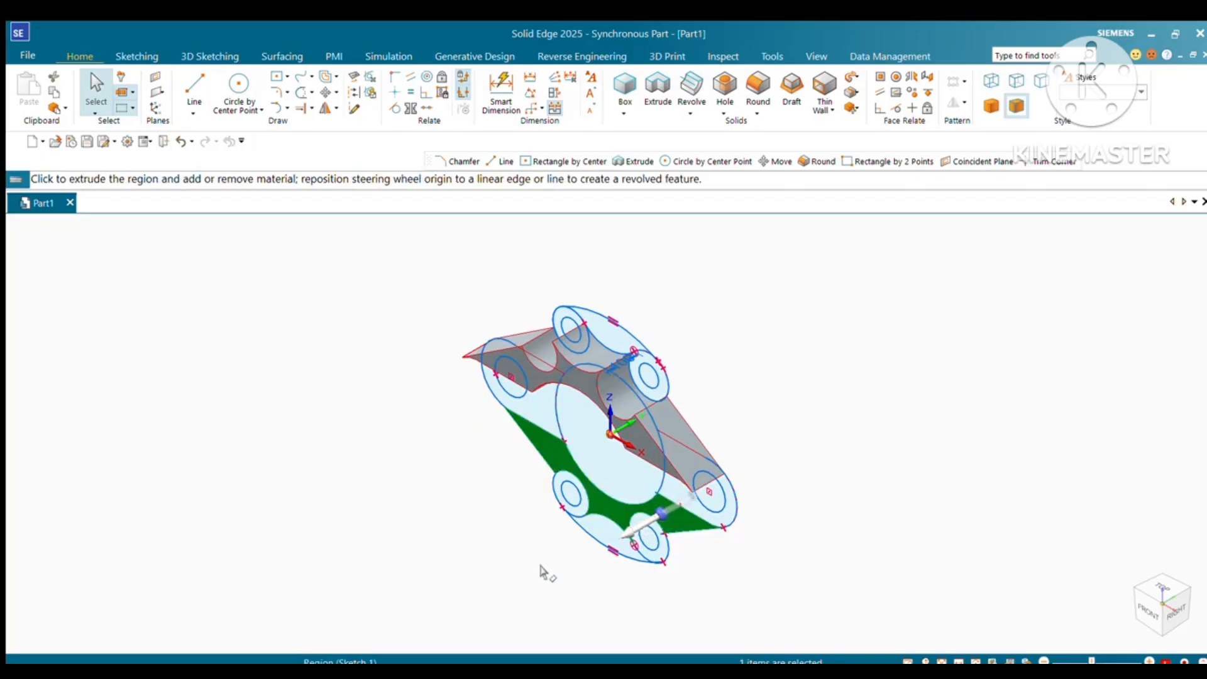
click(623, 538)
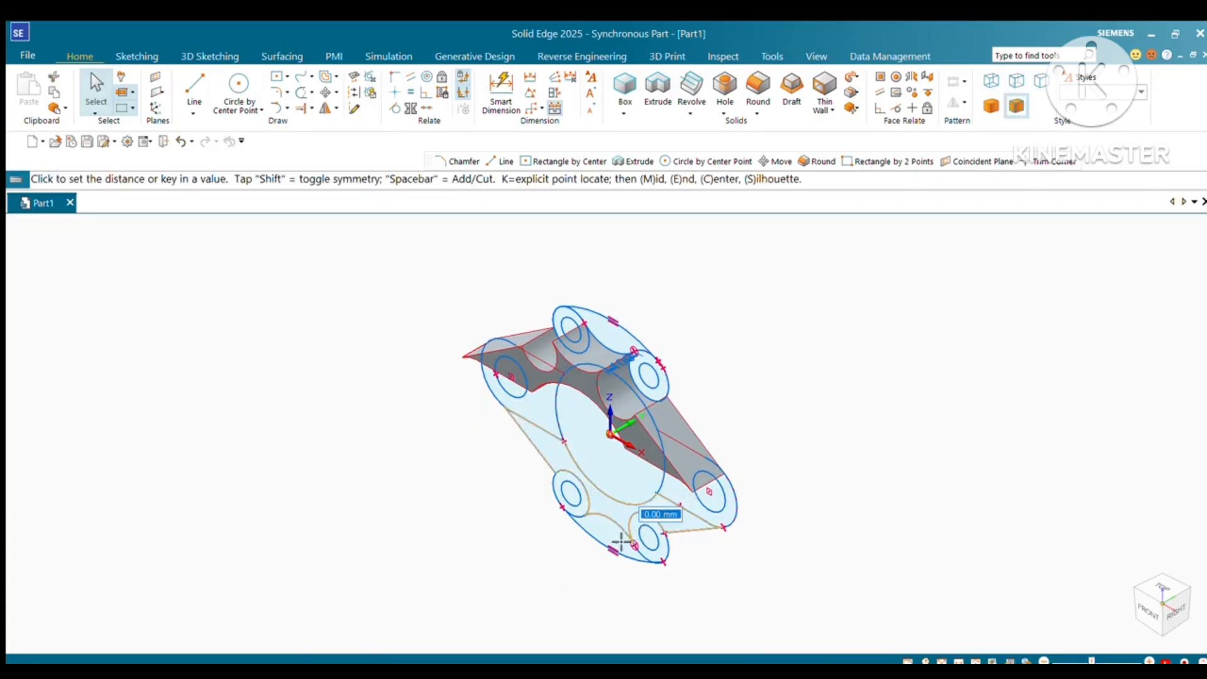
text(30)
key(Return)
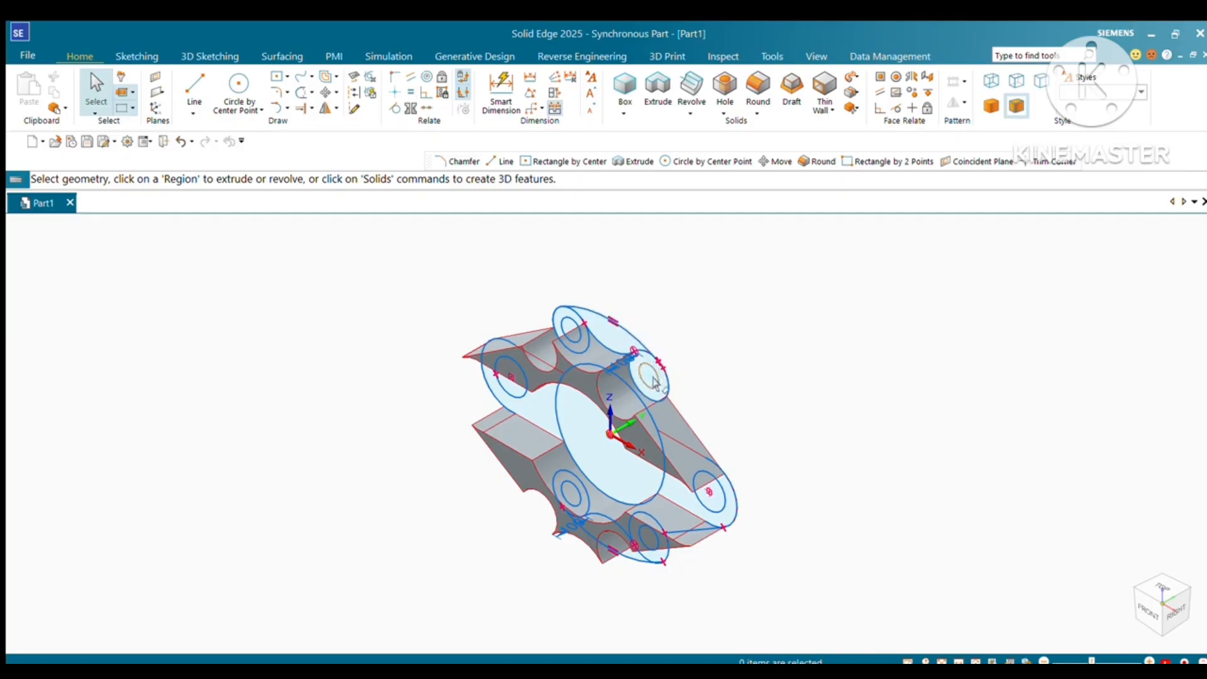
Extrude the left lug region 110 mm in the same direction as the webs, leaving its hole open.
middle_drag(659, 384, 769, 368)
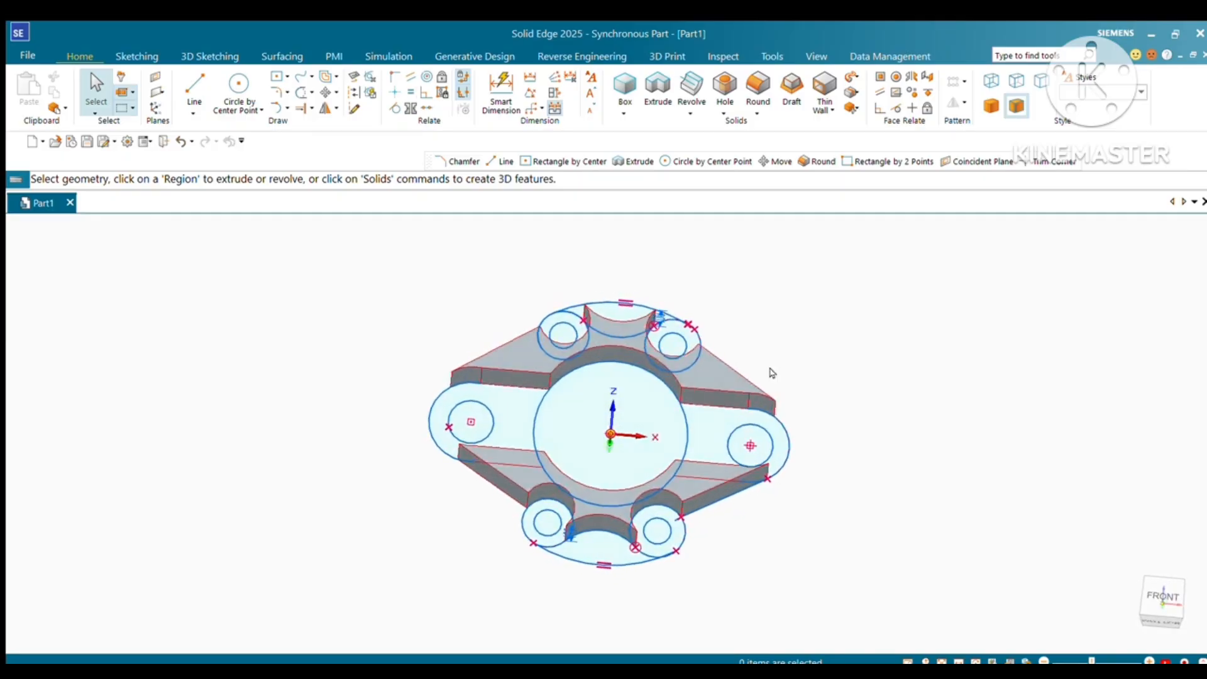
click(503, 404)
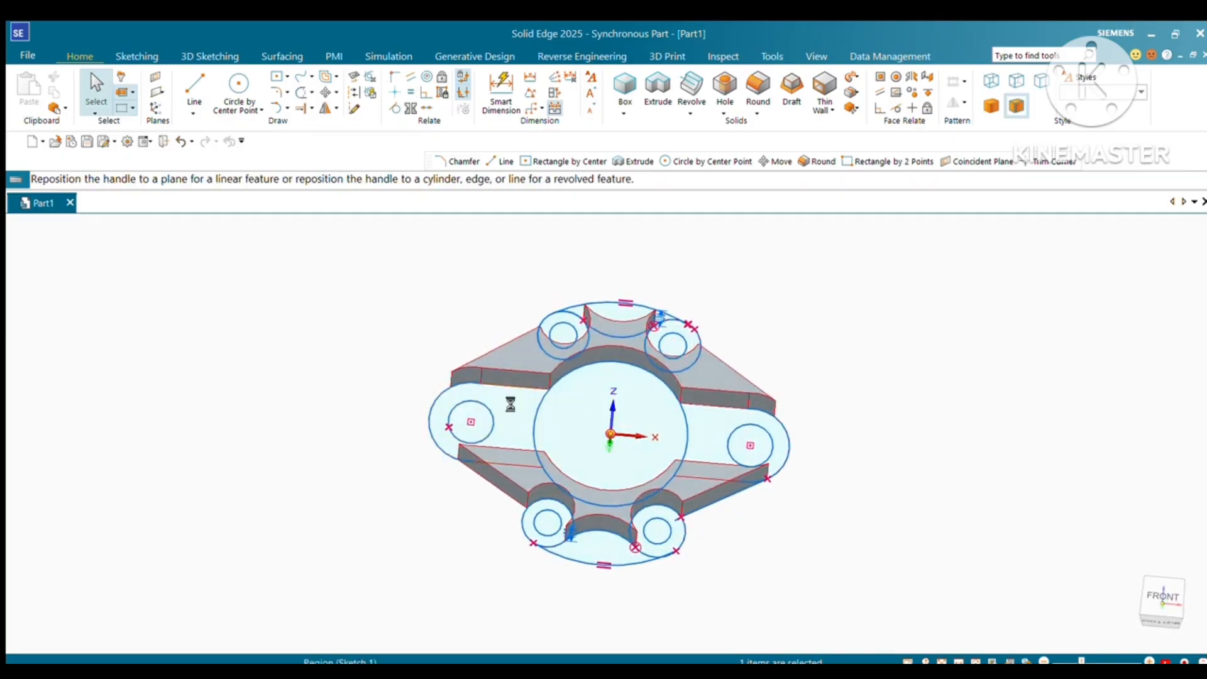
click(503, 350)
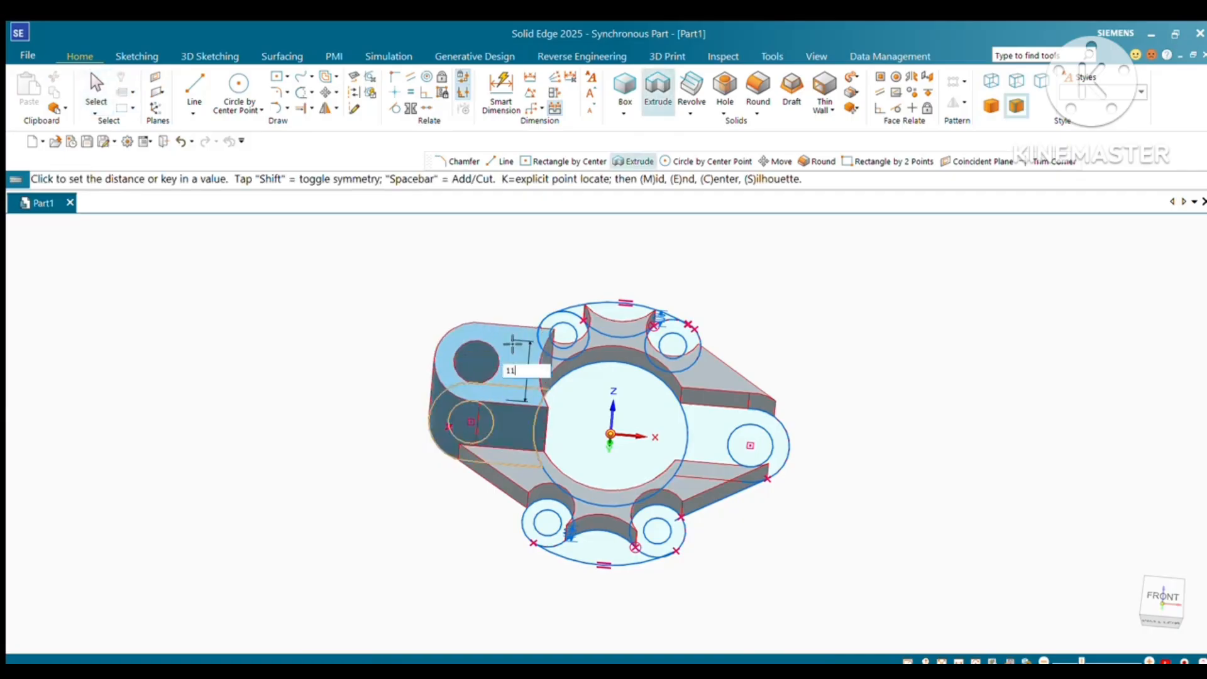
click(512, 343)
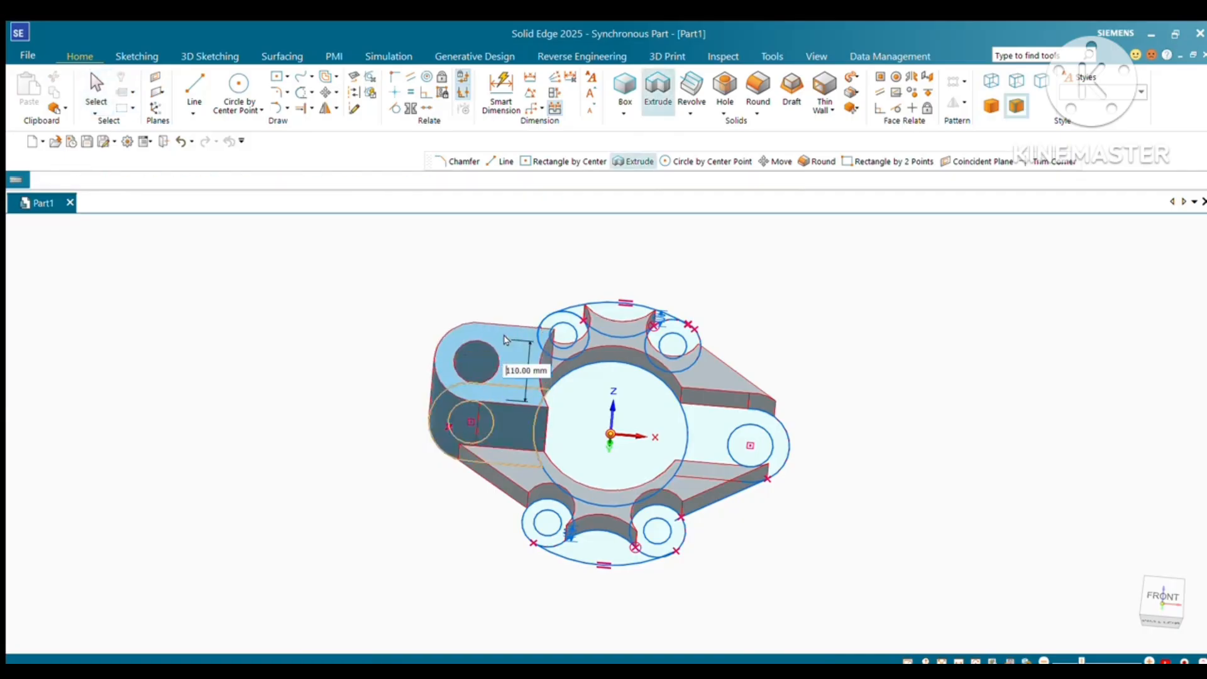
Extrude the right lug region 110 mm in the same direction as the webs, leaving its hole open.
click(714, 428)
click(717, 419)
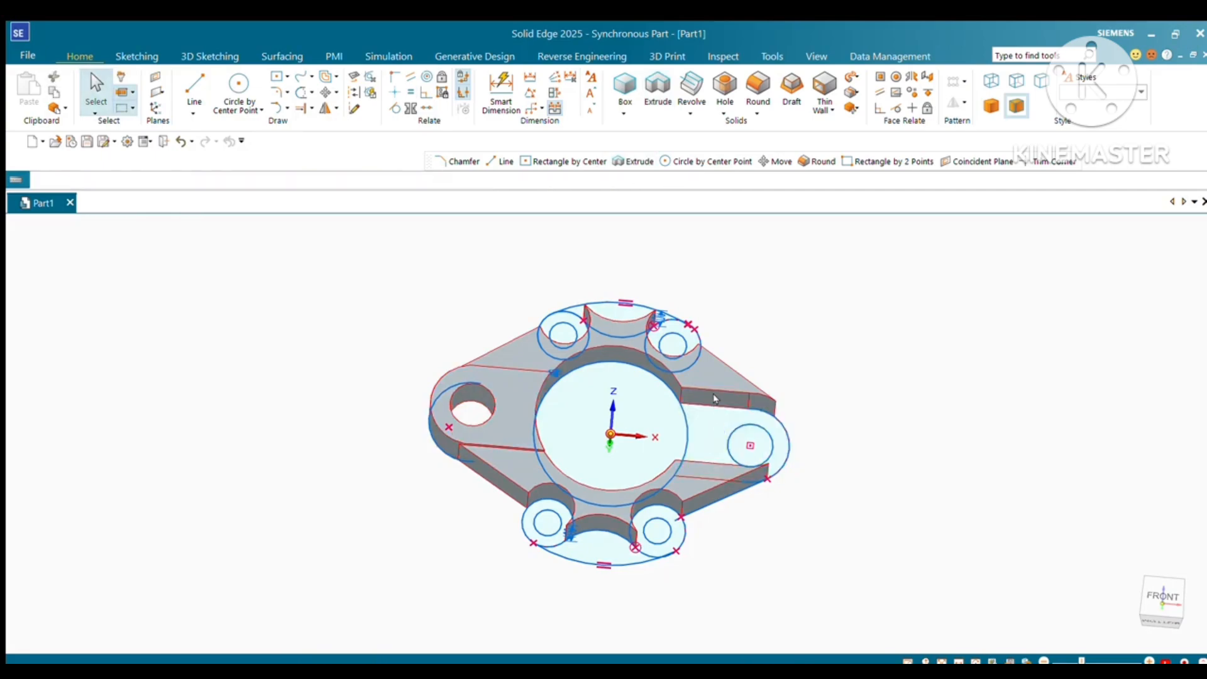
text(11)
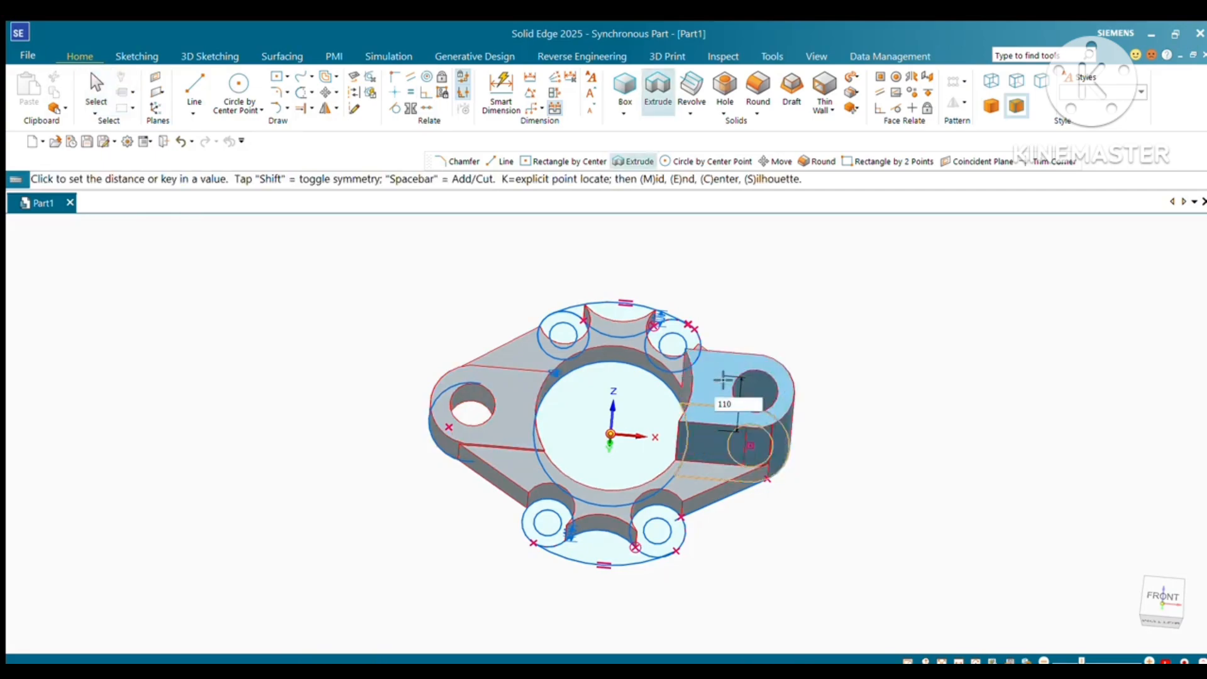
text(0)
key(Return)
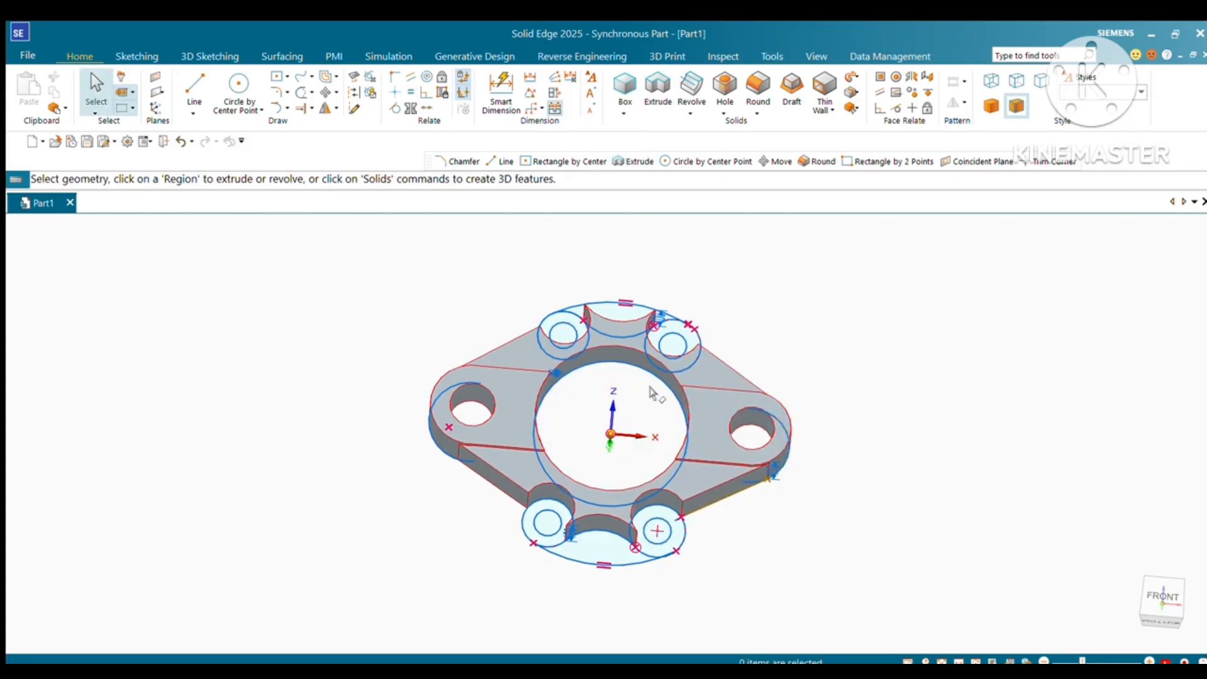
Extrude the upper crescent region between the two upper circular lugs in the same direction as the webs.
click(618, 309)
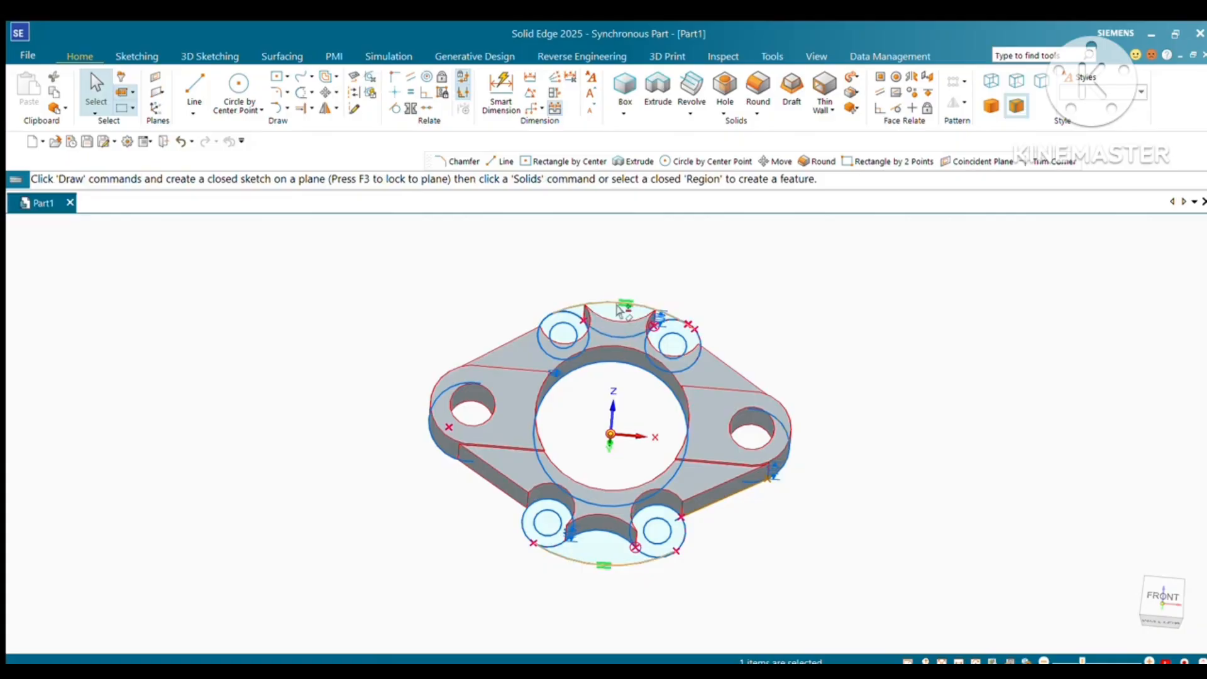
click(611, 308)
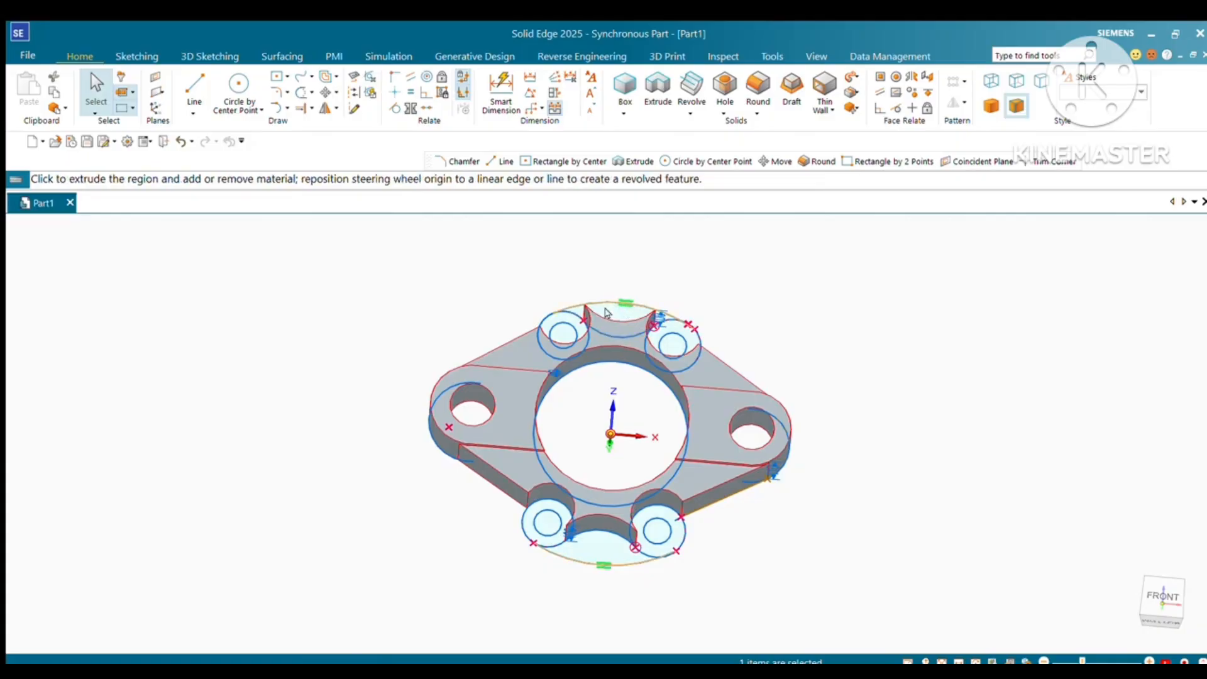
click(608, 293)
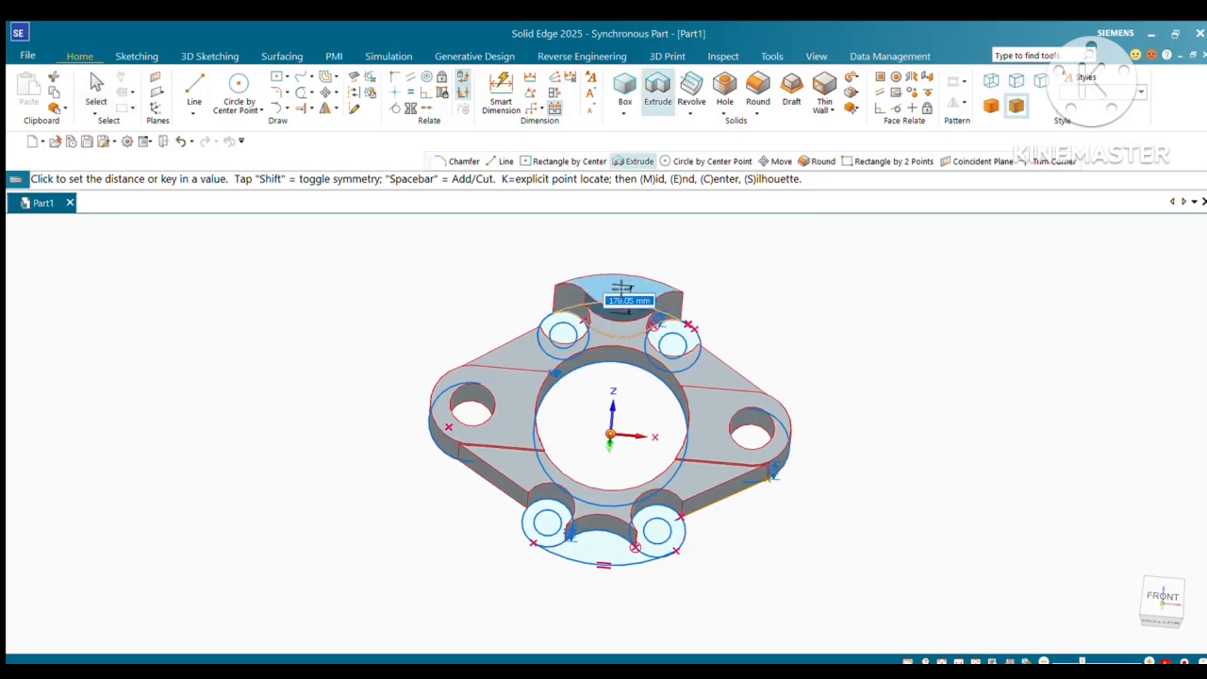
click(621, 289)
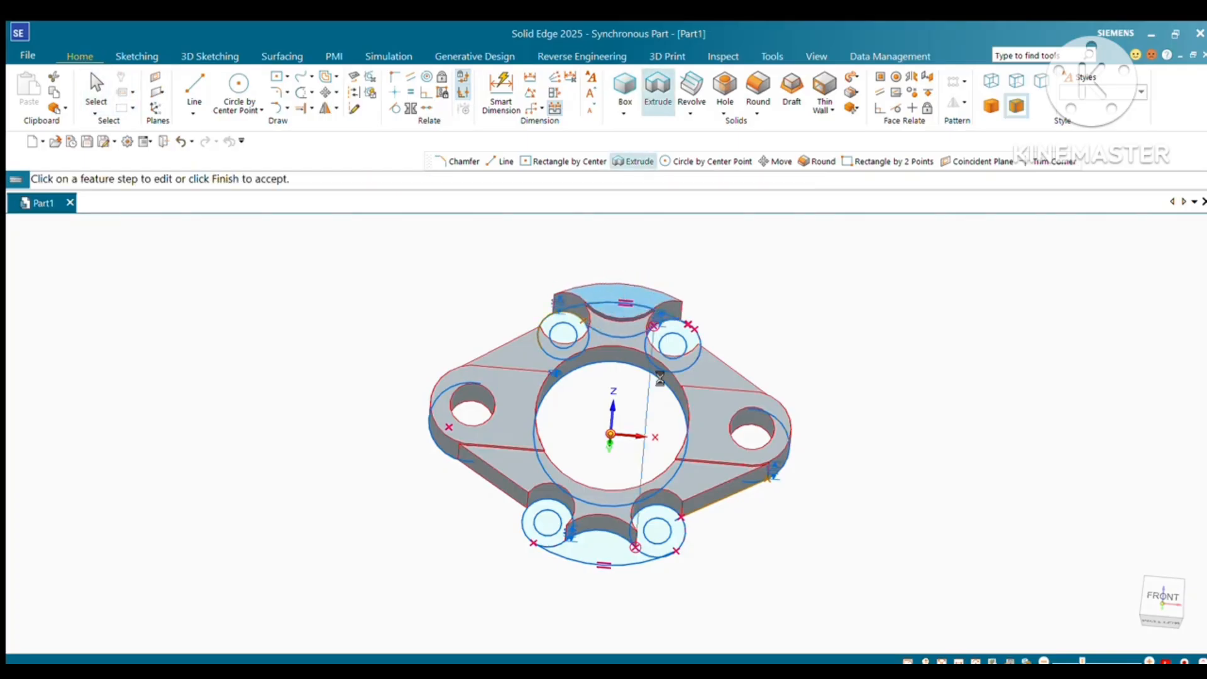
key(Escape)
Extrude the lower crescent region between the two lower circular lugs 120 mm in the same direction as the webs.
click(605, 546)
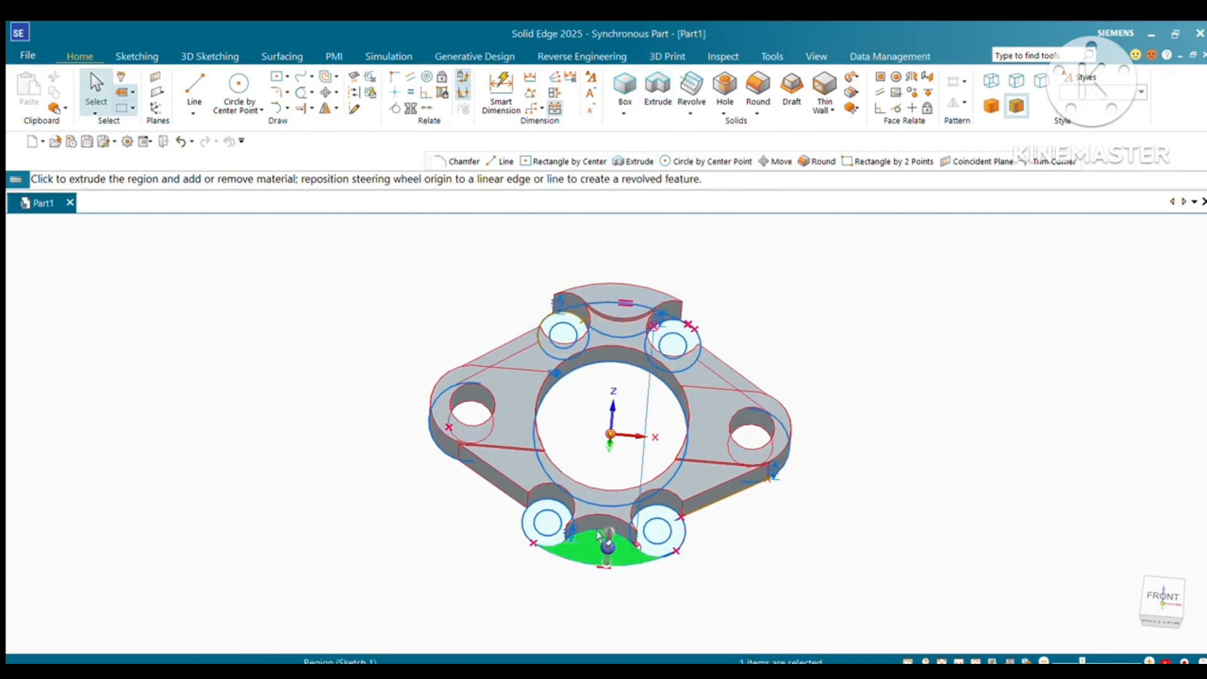
click(605, 532)
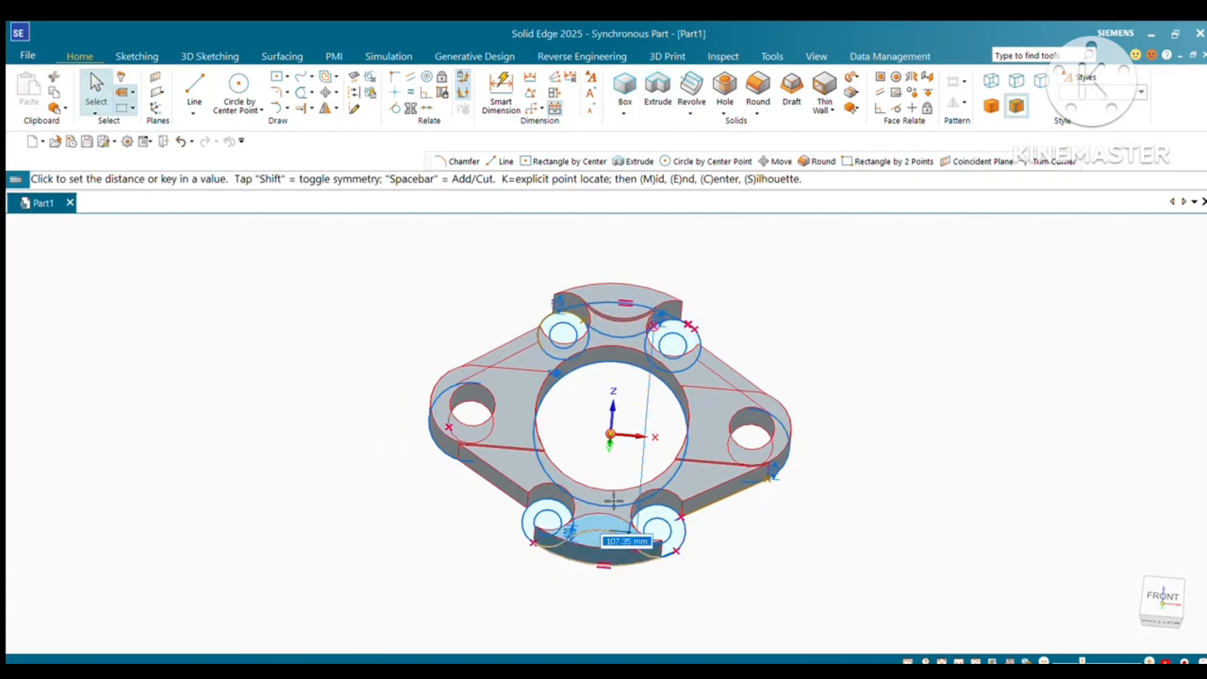
text(120)
key(Return)
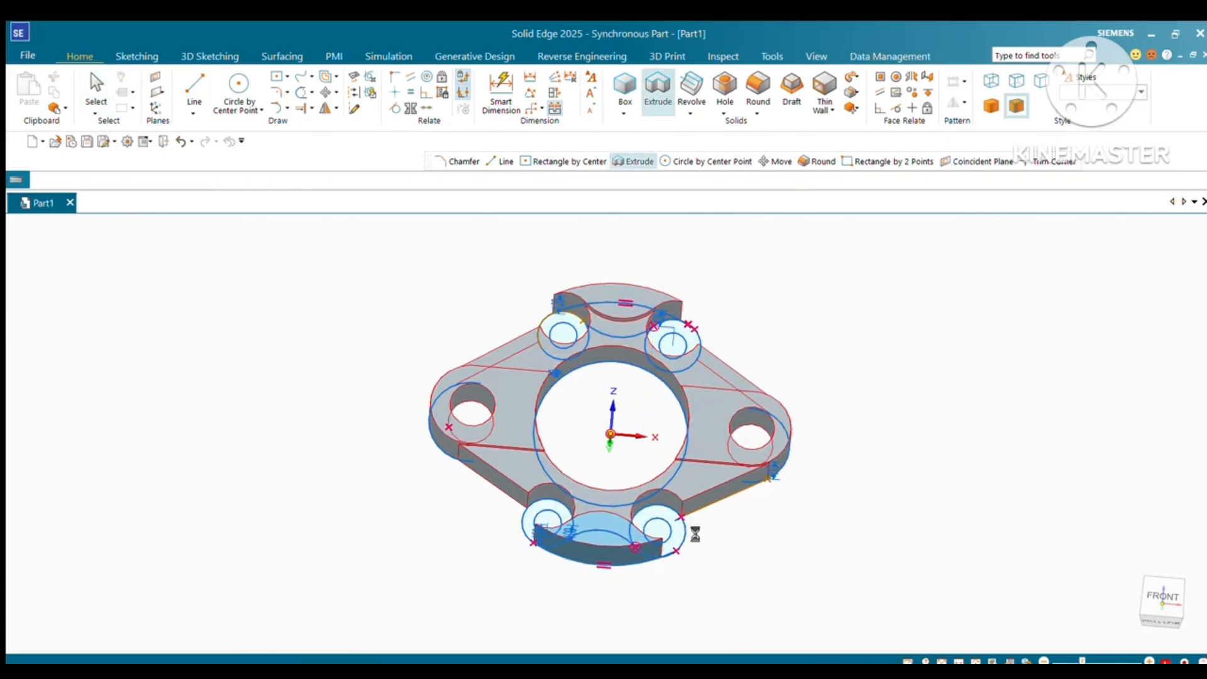
key(Escape)
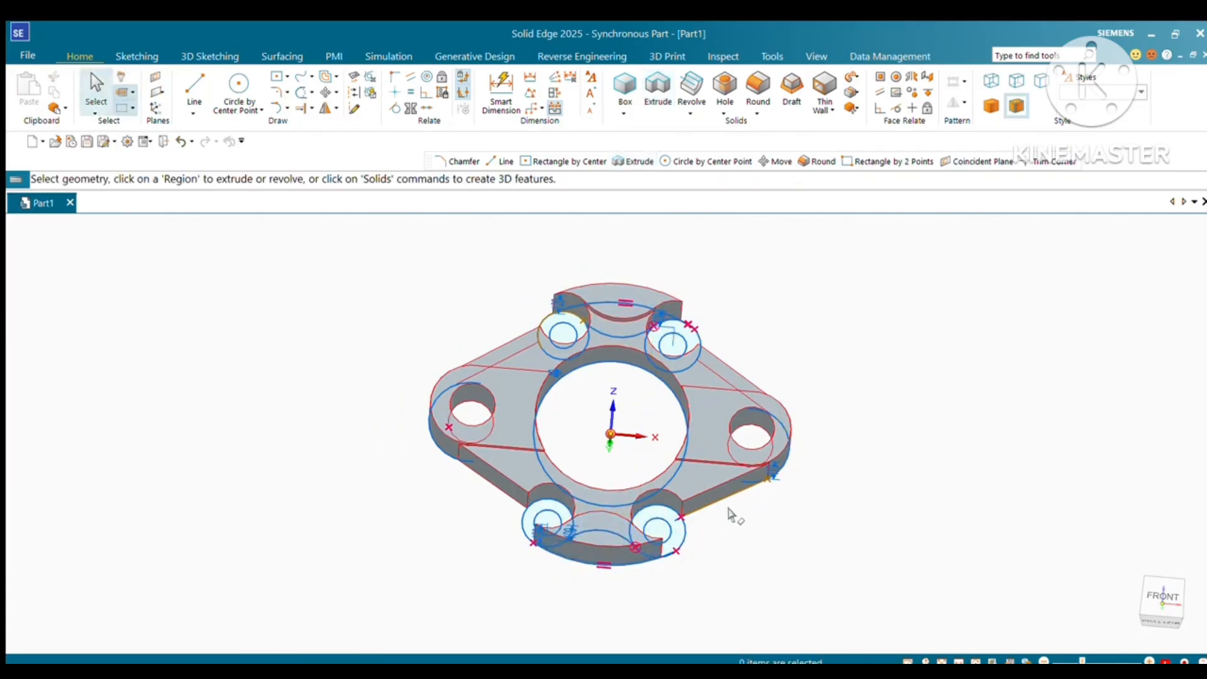
click(680, 532)
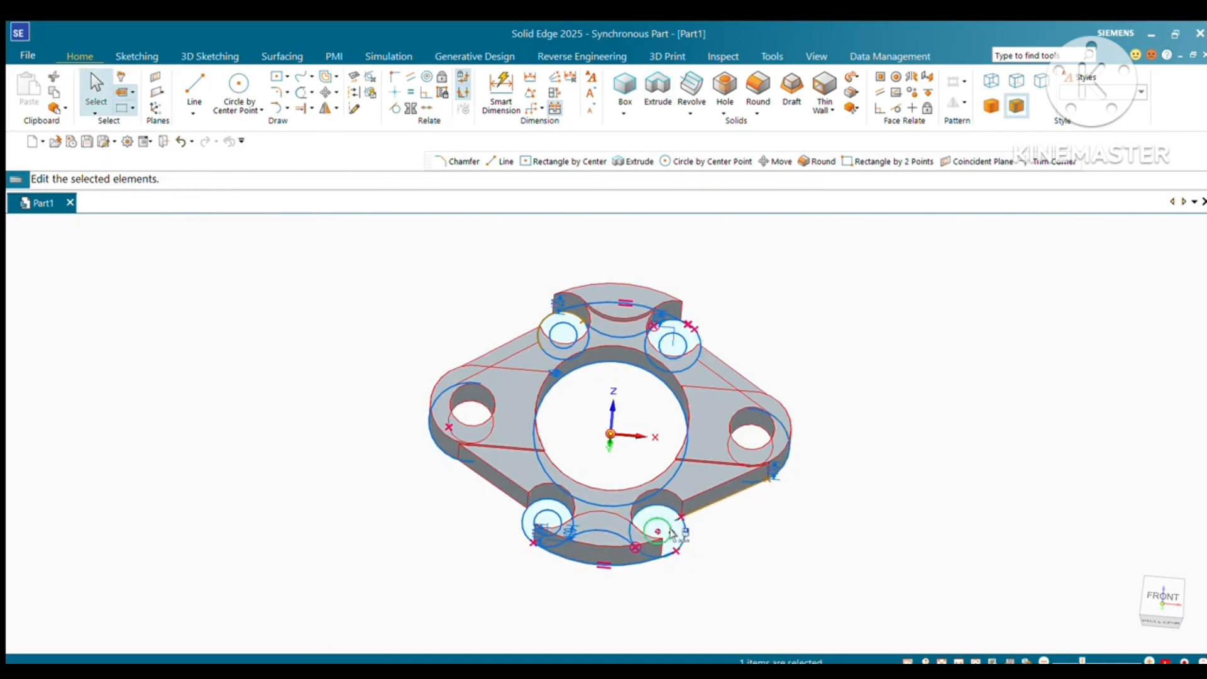
key(Escape)
middle_drag(672, 346, 565, 398)
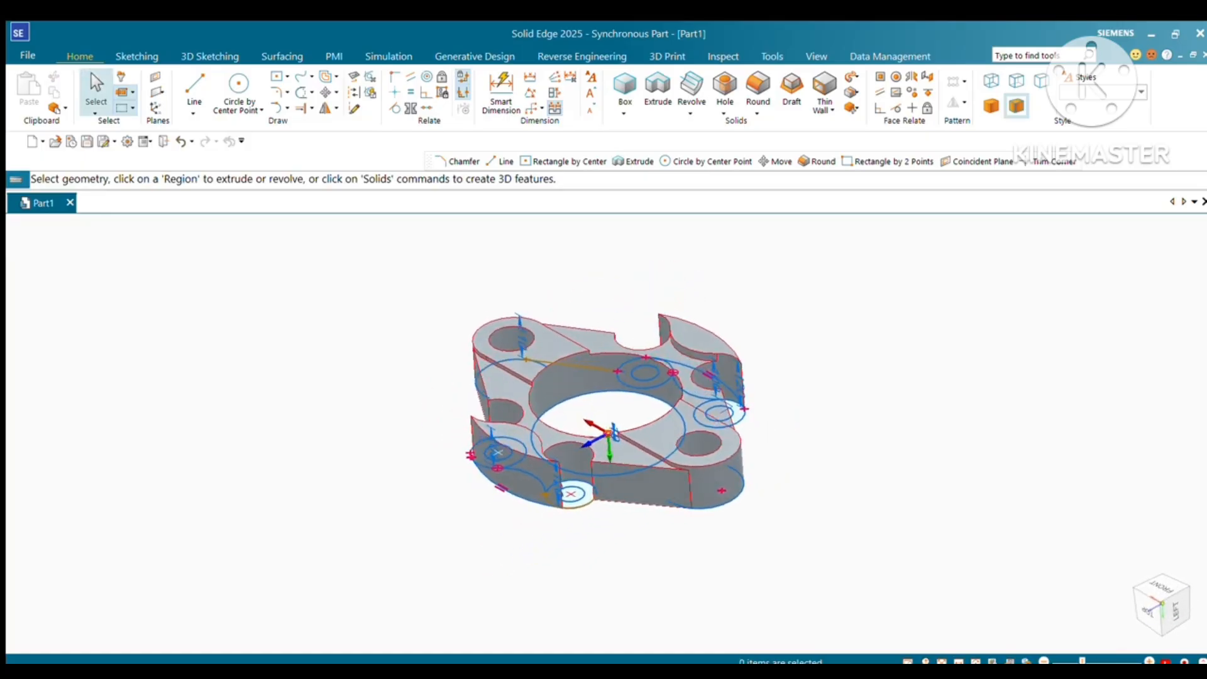
Try to extrude the ring-shaped lug region at the right end of the near crescent 150 mm upward.
click(580, 488)
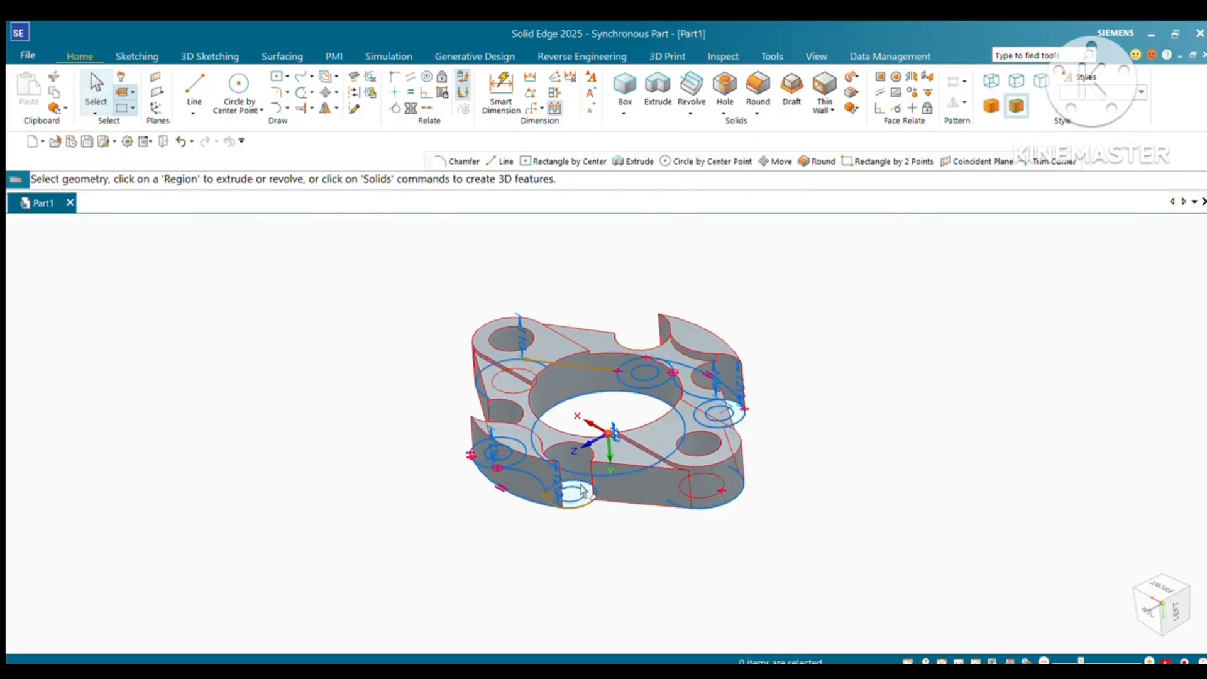
mouse_move(584, 497)
middle_down()
mouse_move(590, 553)
mouse_move(590, 496)
middle_up()
key(Escape)
scroll(600, 491, up, 5)
middle_drag(685, 604, 733, 627)
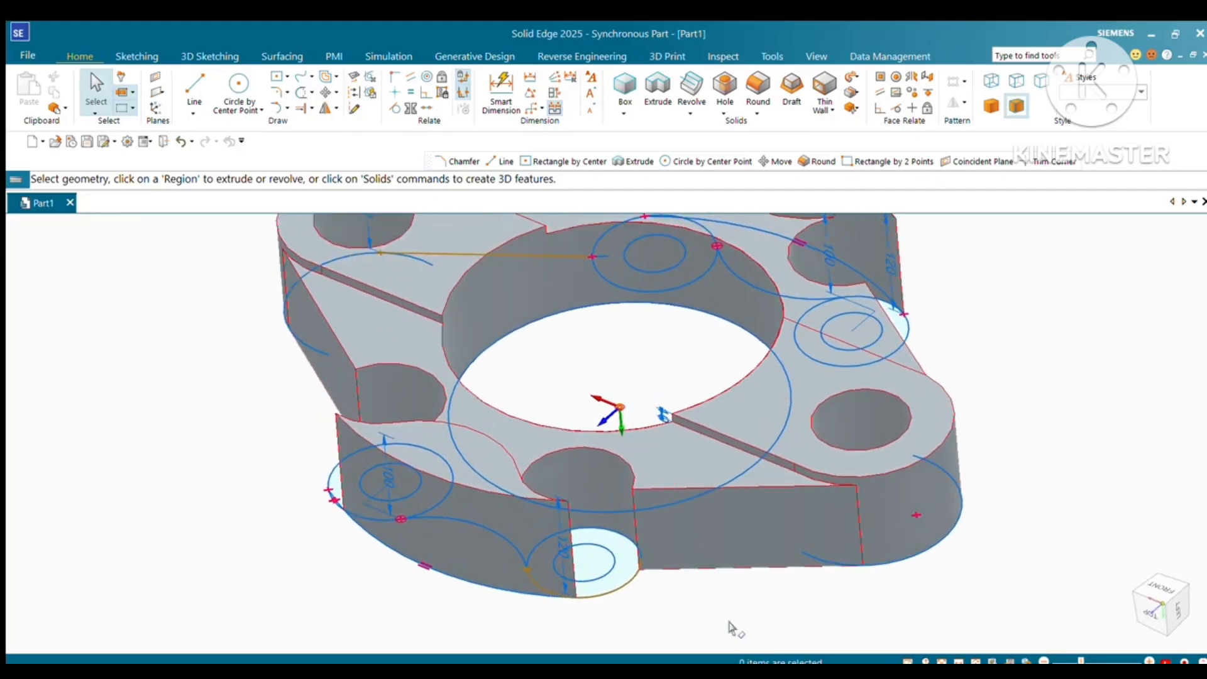
click(605, 539)
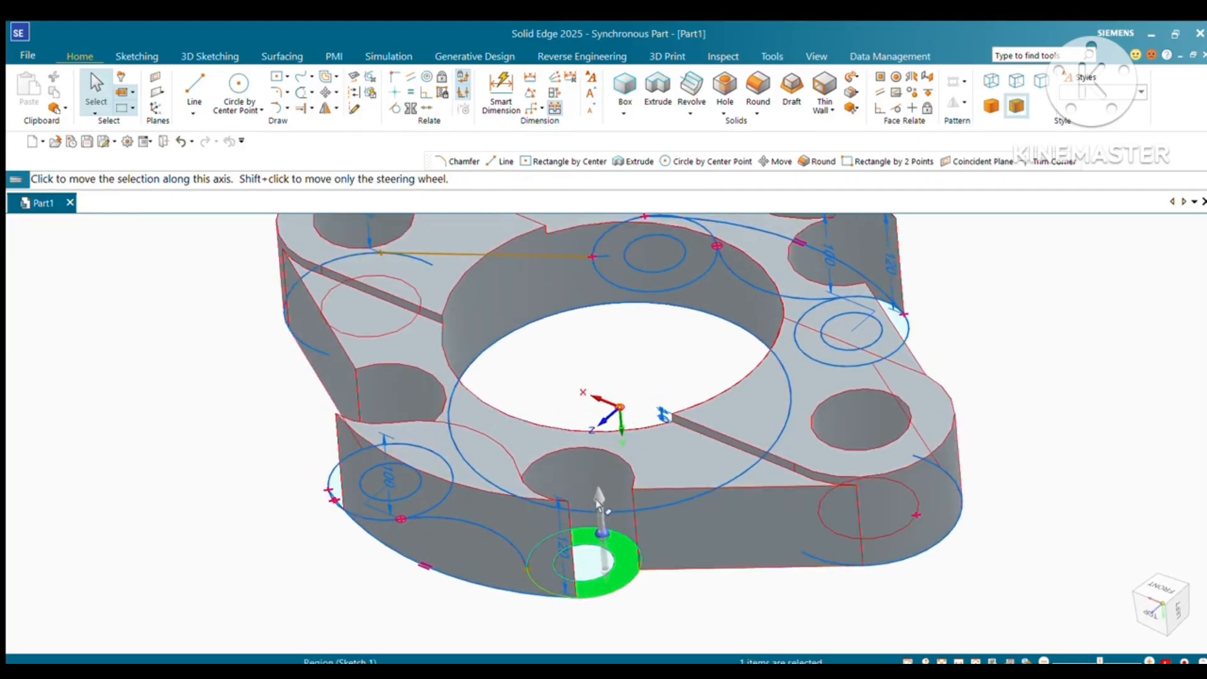
click(601, 531)
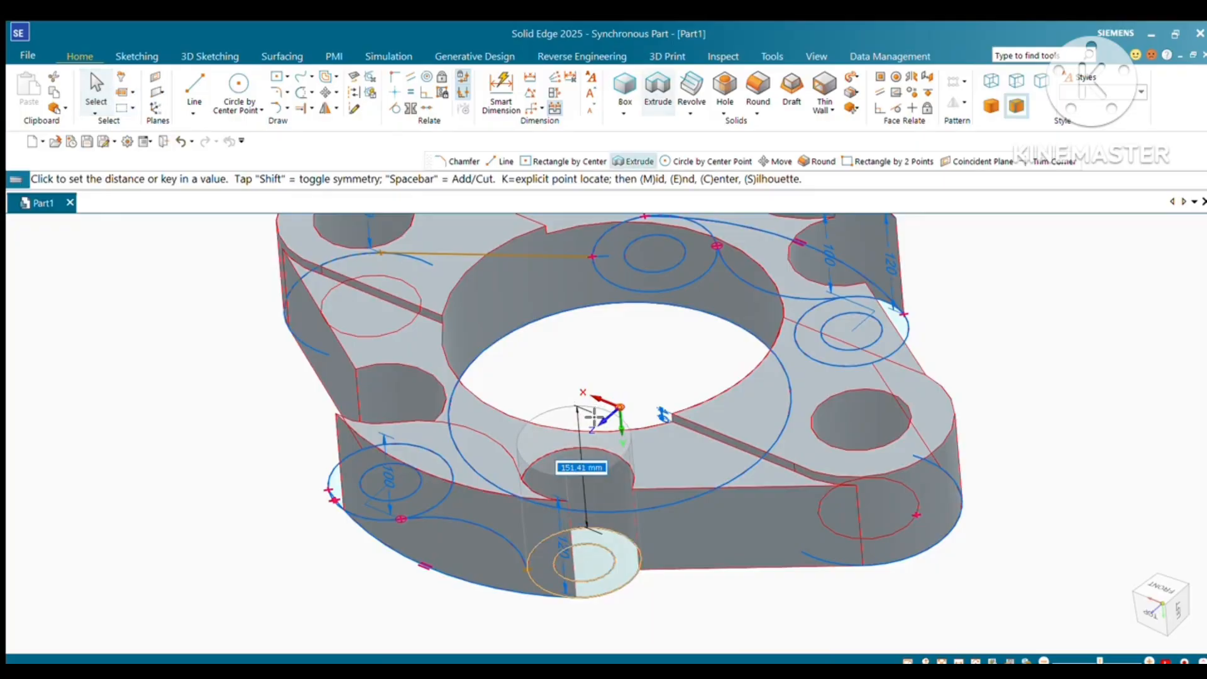
text(150)
key(Return)
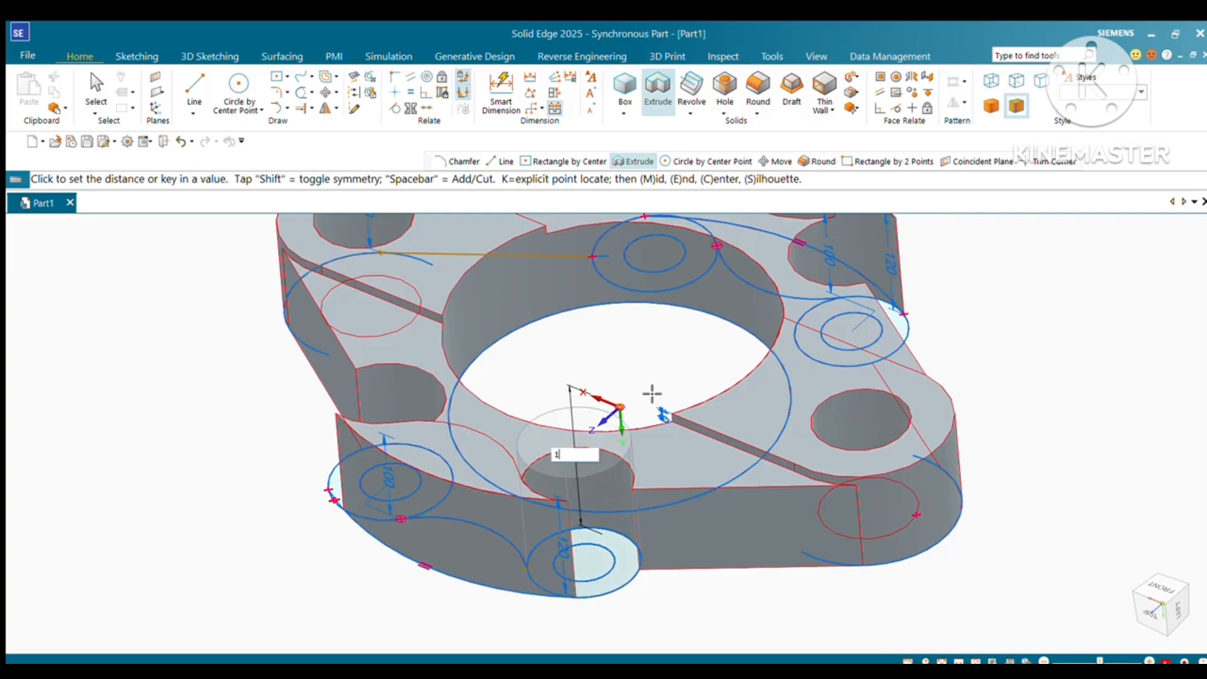
text(0)
key(Return)
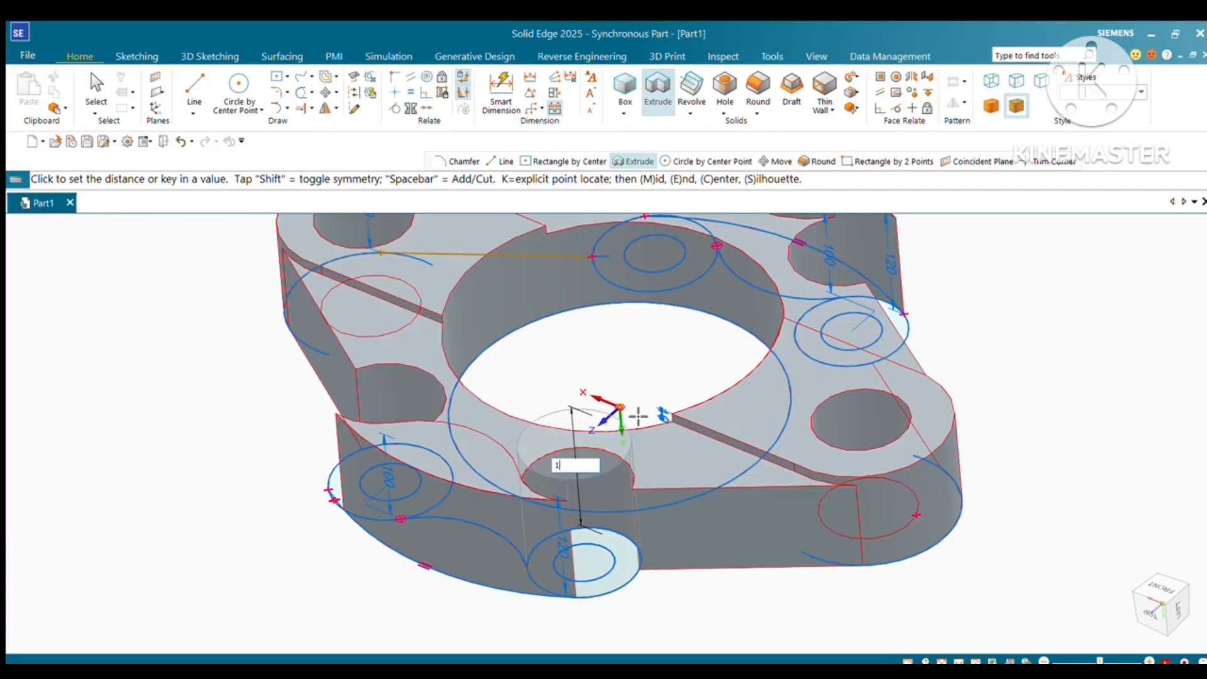
key(Return)
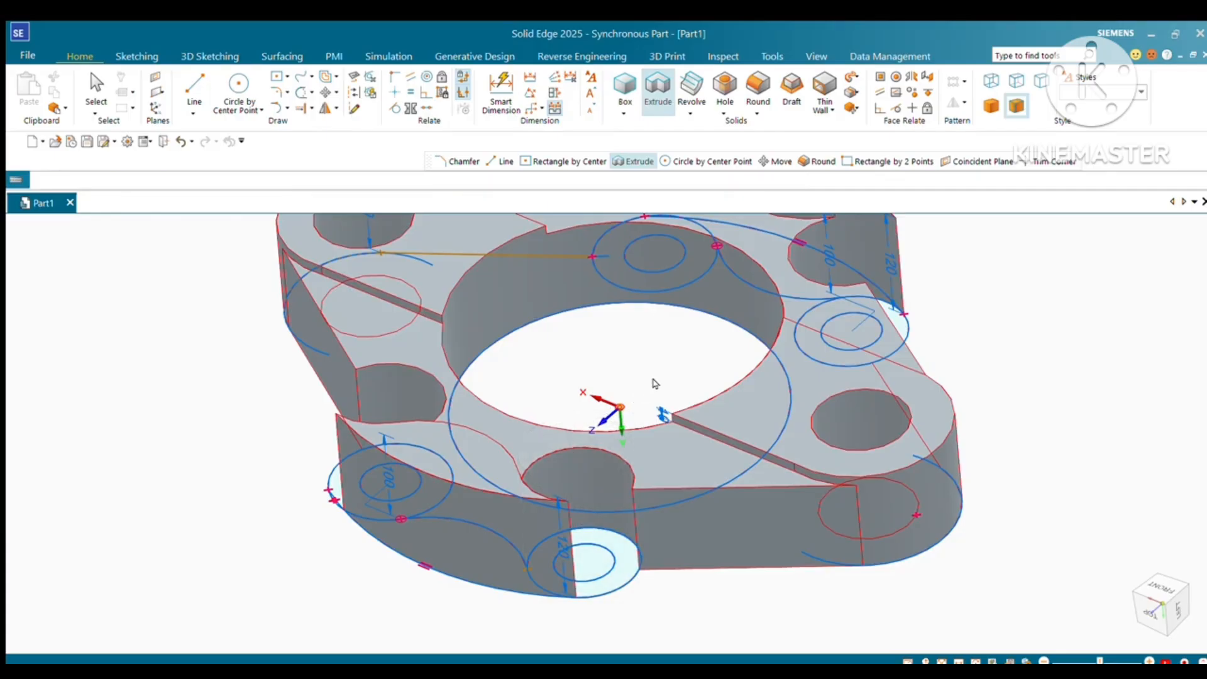
click(657, 382)
key(Escape)
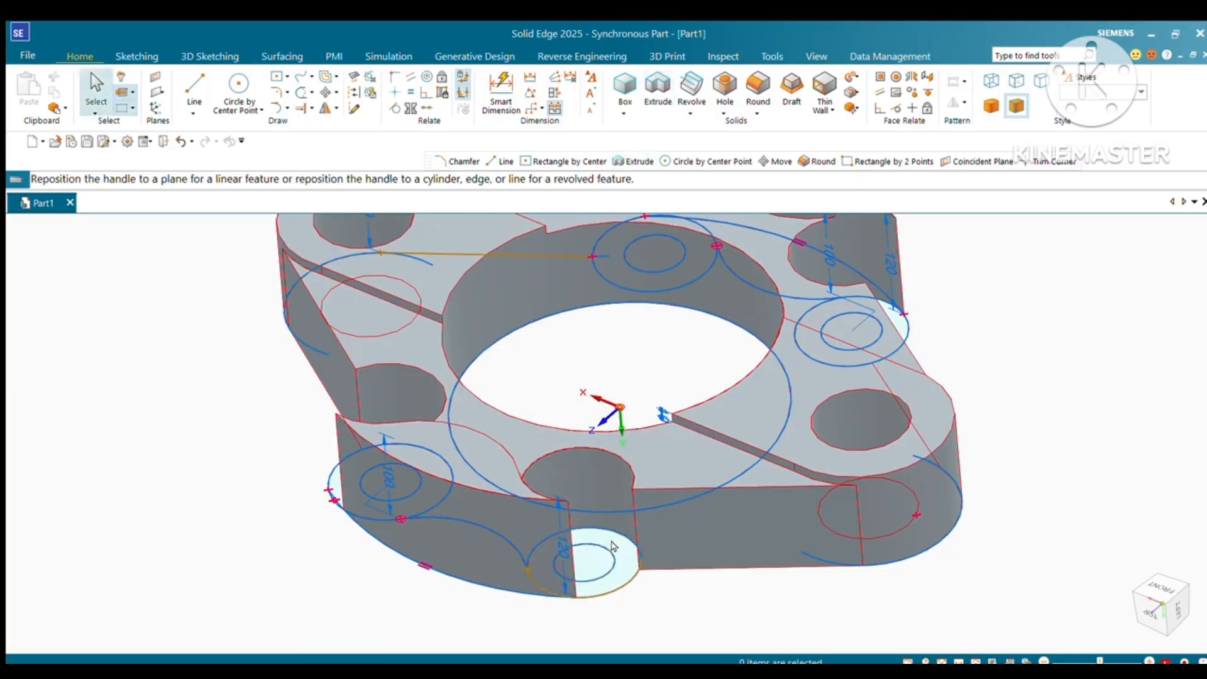
click(613, 544)
click(611, 507)
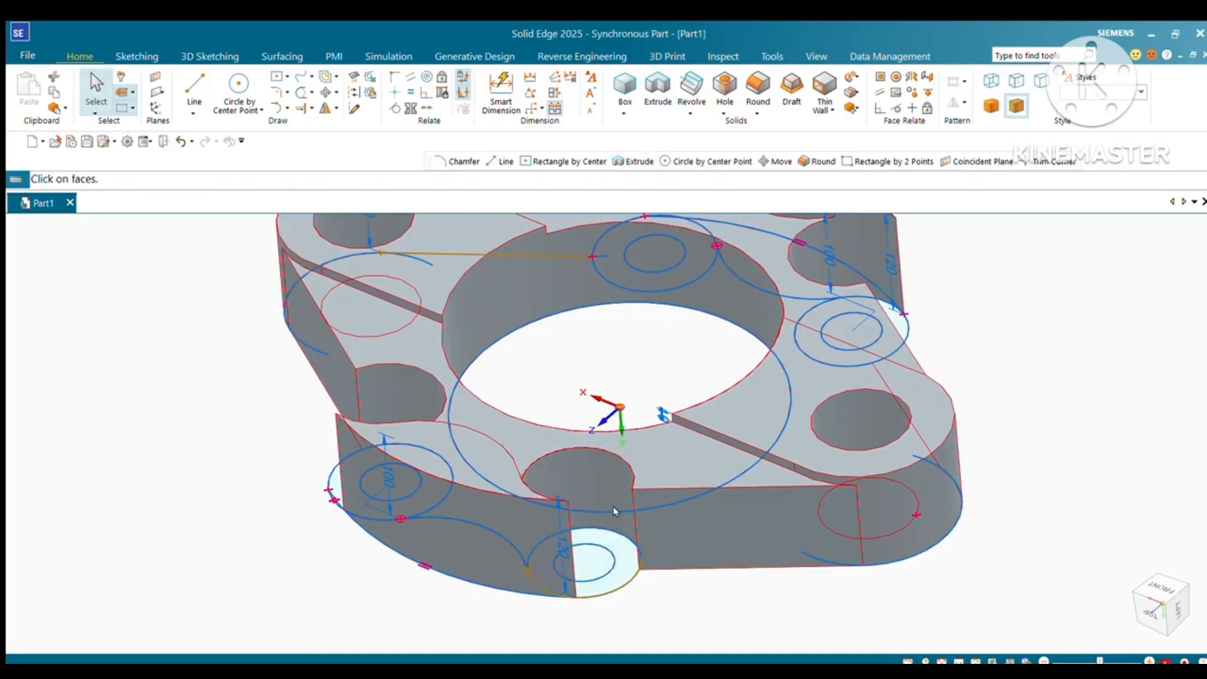
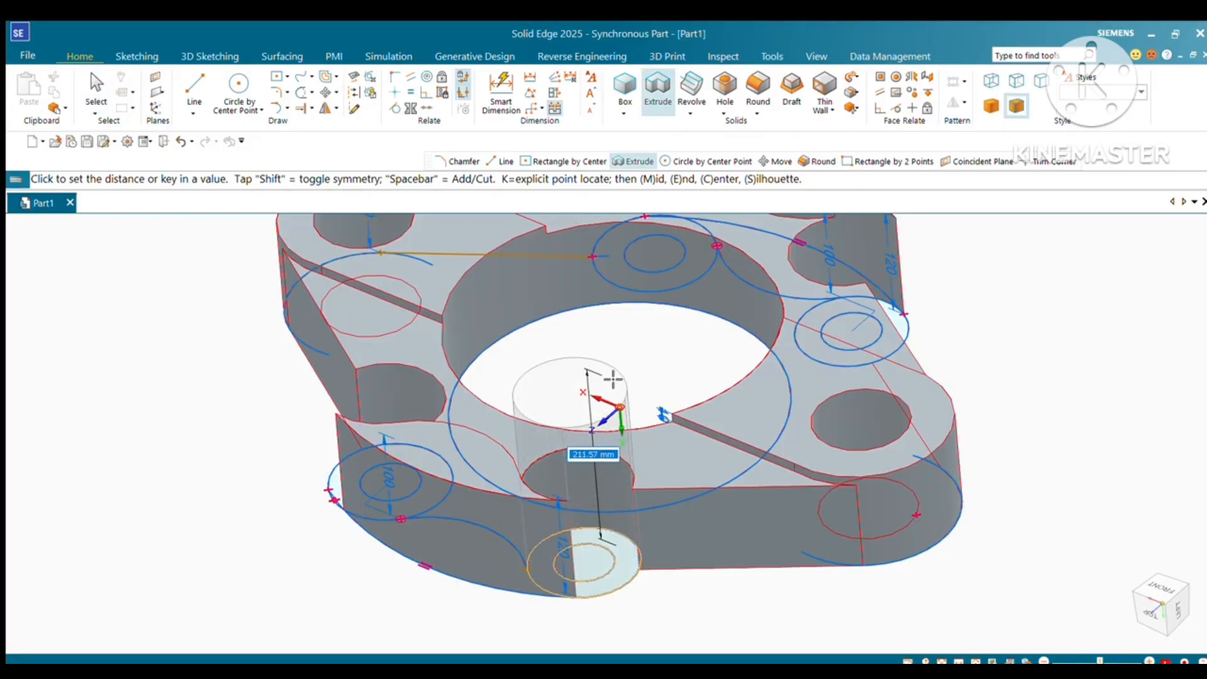
text(1)
key(Return)
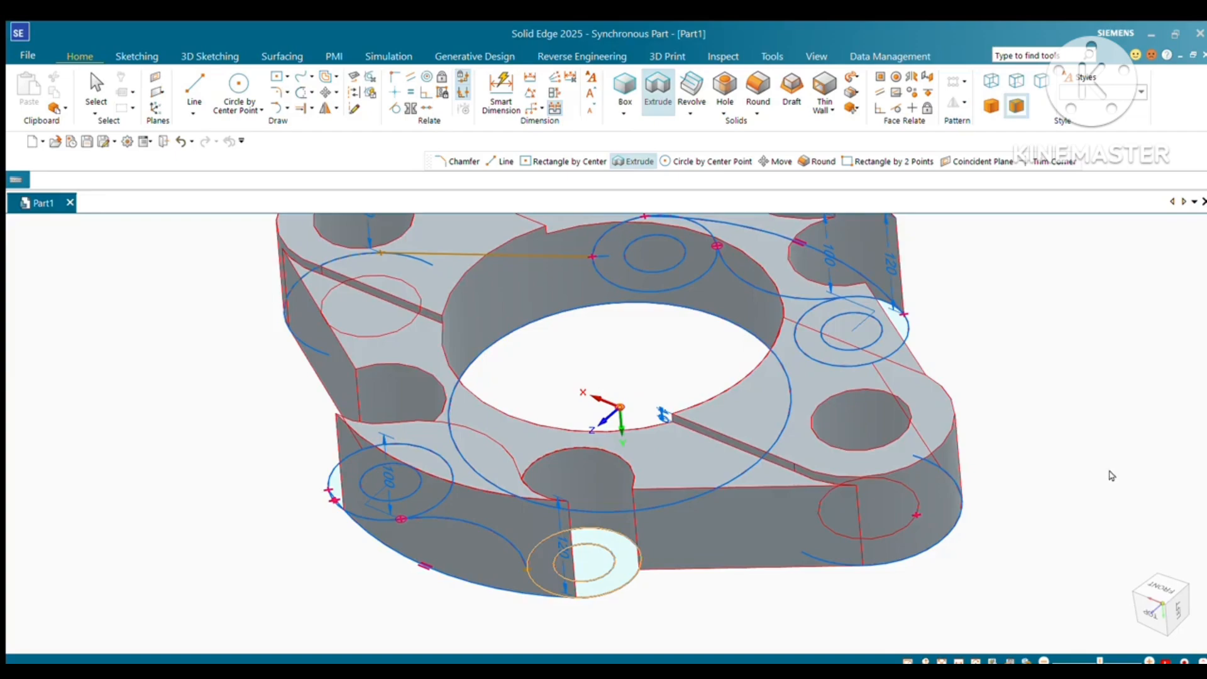
right_click(651, 383)
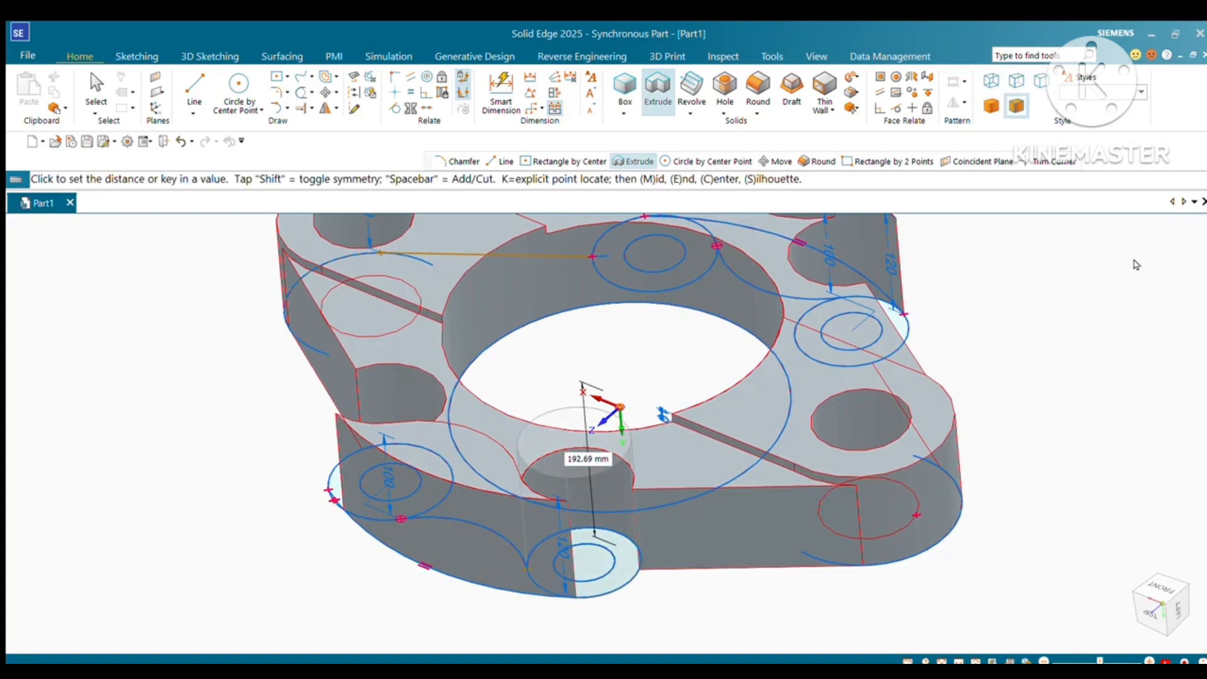
click(681, 485)
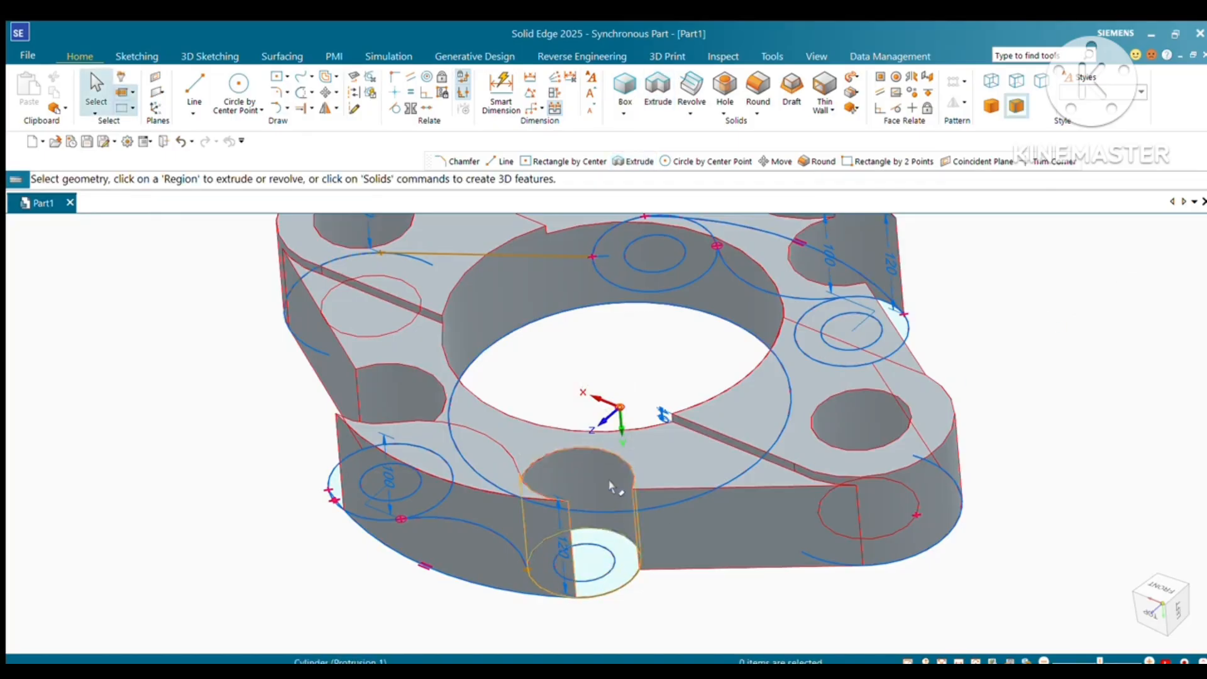
Try to extrude the ring region at the near crescent's right end 150 mm with the Extrude command.
click(655, 83)
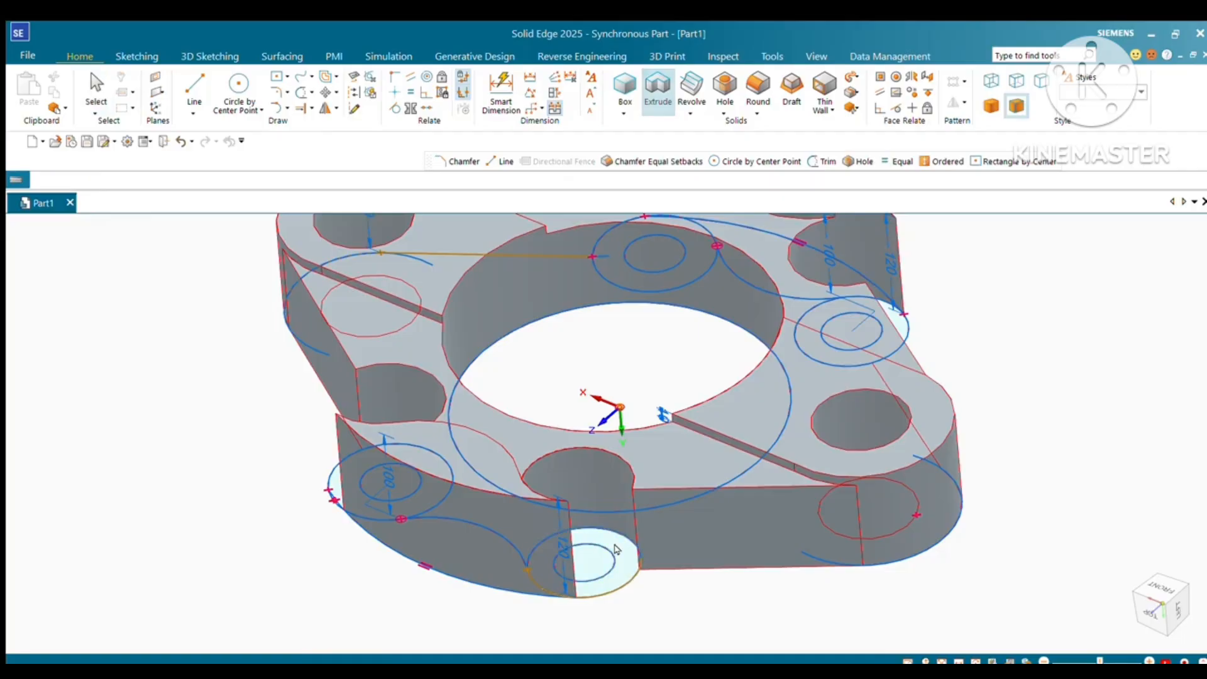
click(619, 548)
click(613, 515)
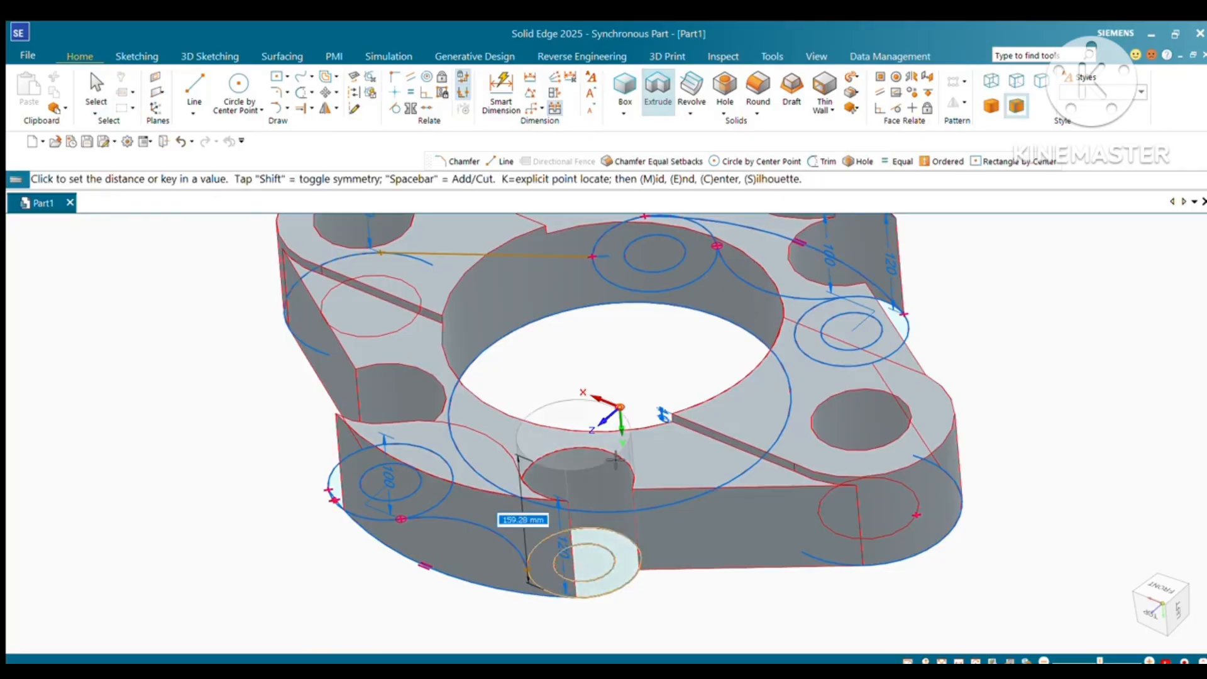
text(100)
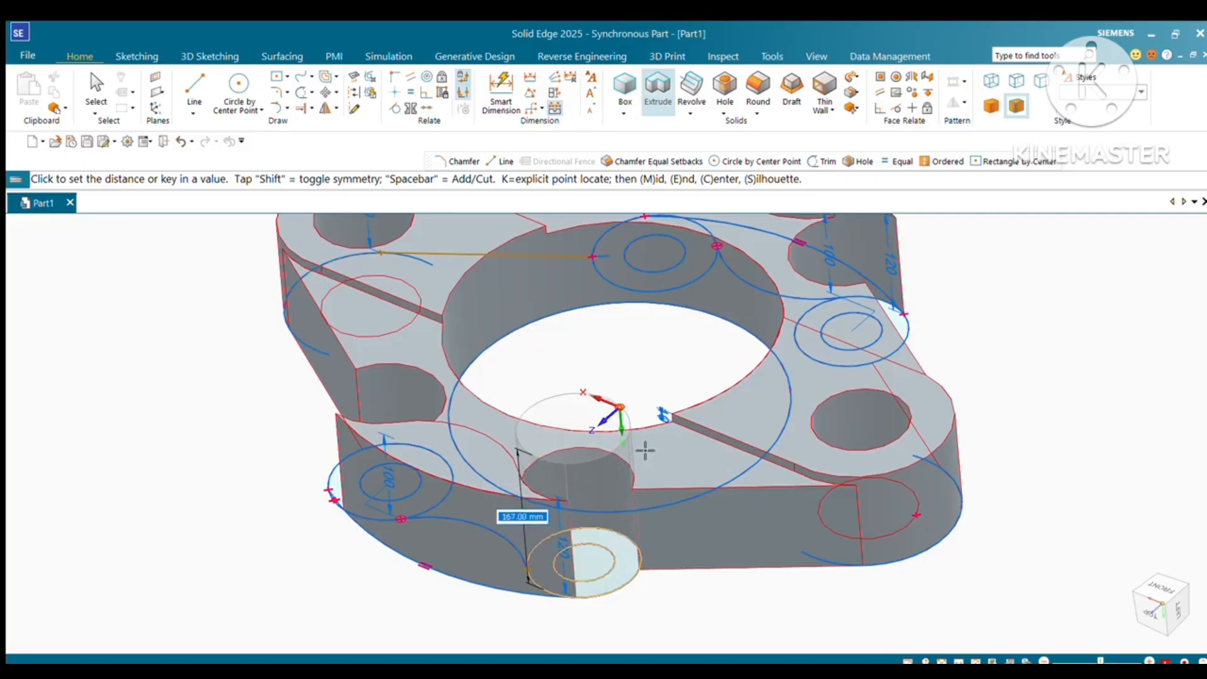
text(150)
key(Return)
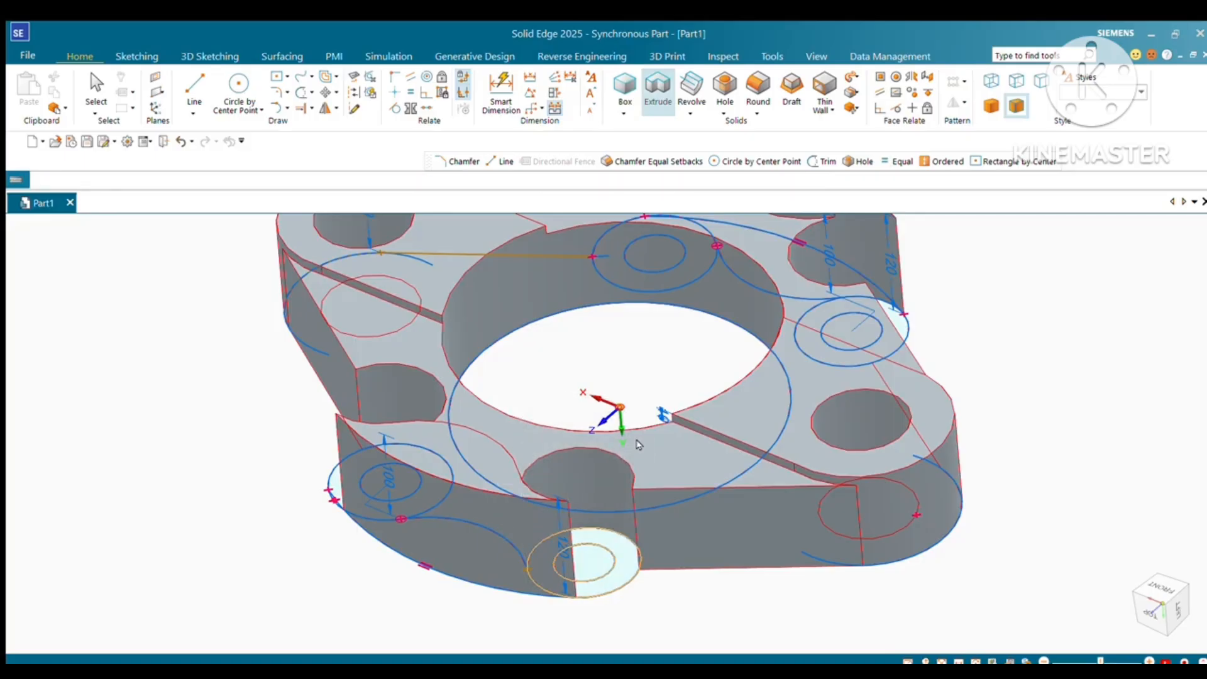
click(625, 557)
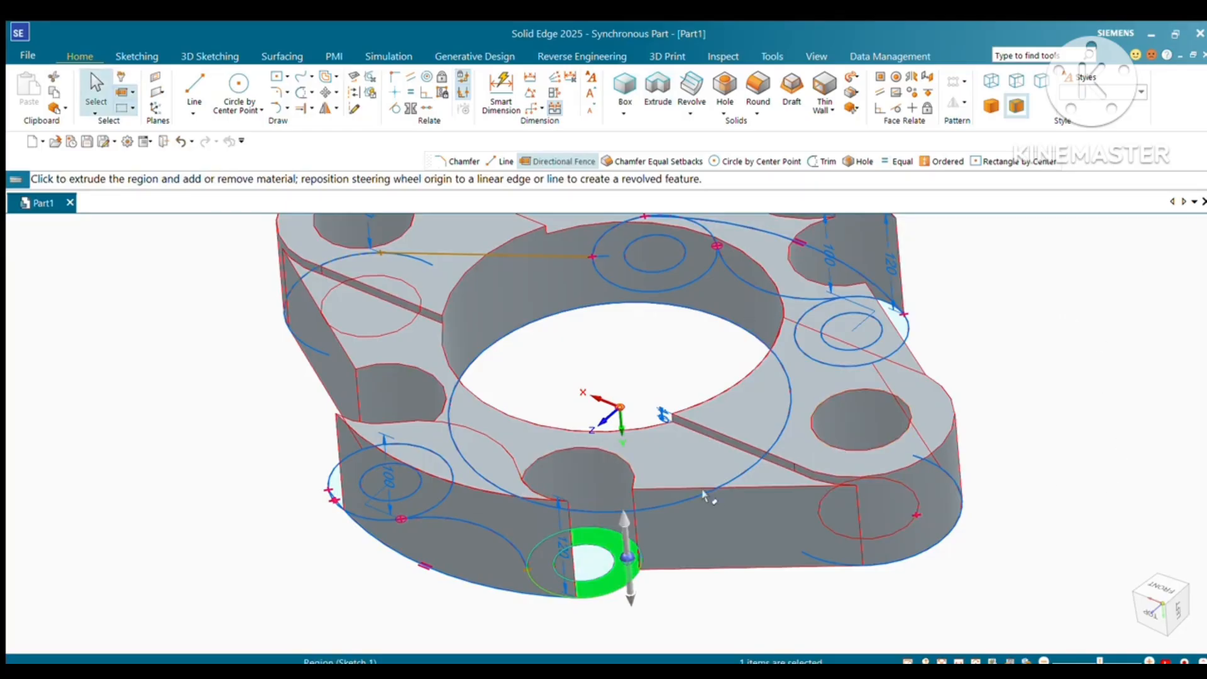
click(626, 561)
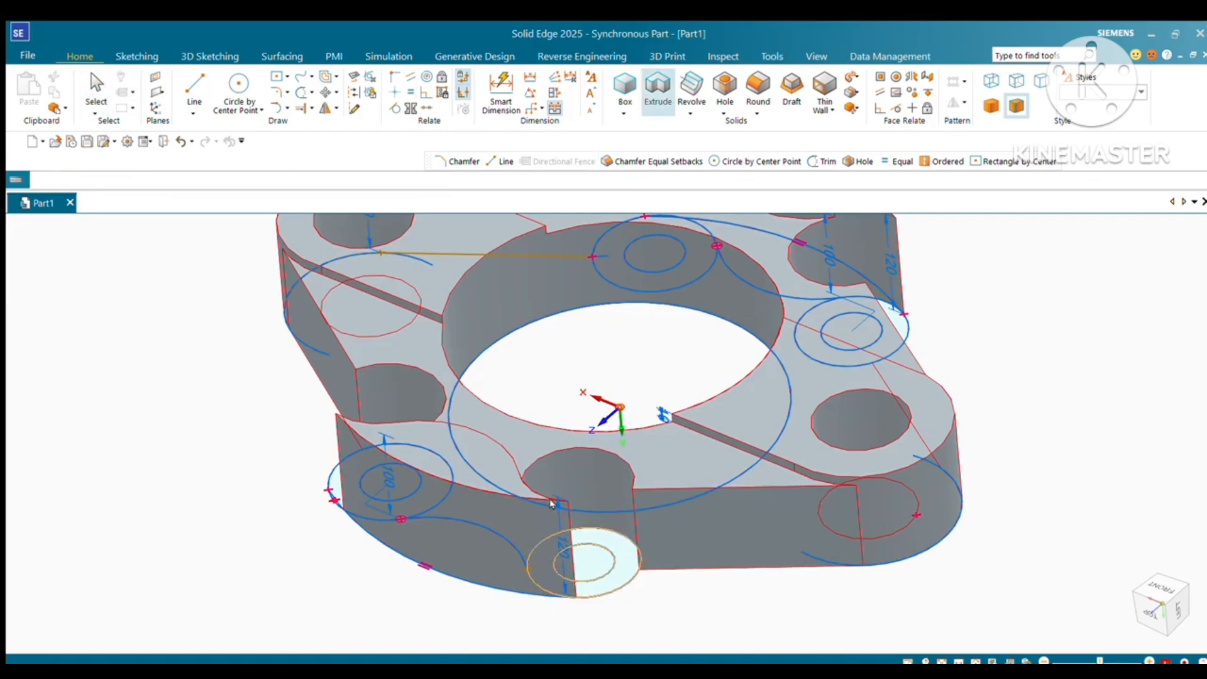
key(Escape)
key(Escape)
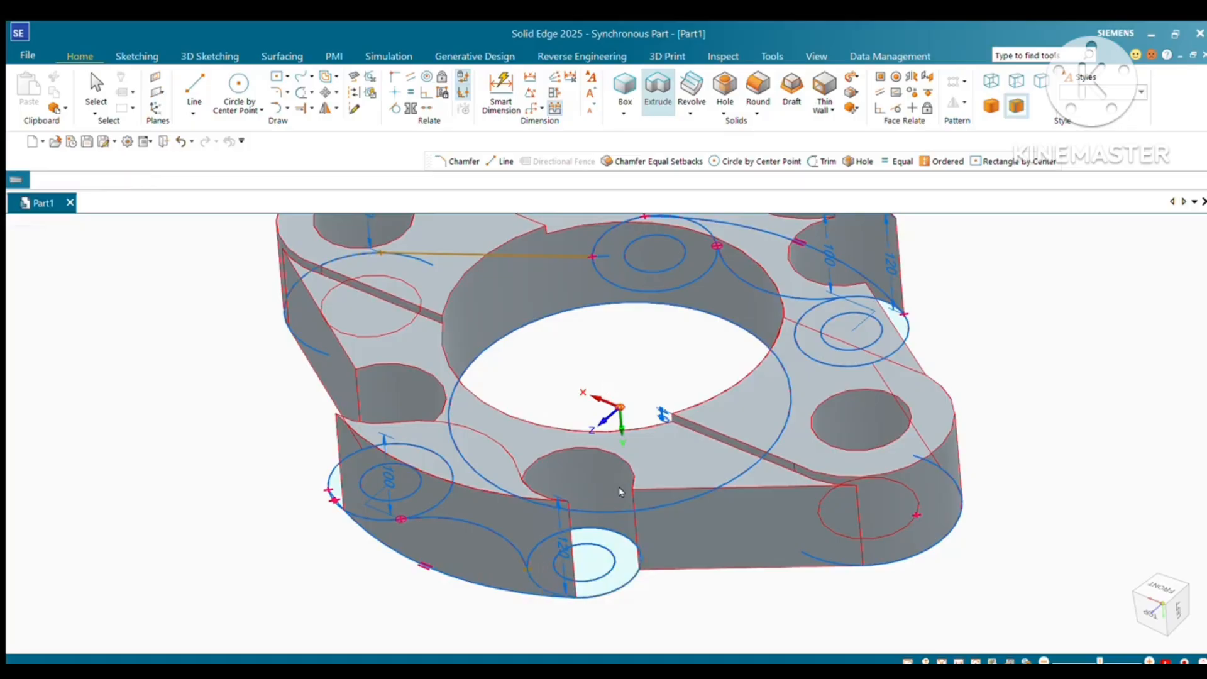
Try to extrude the ring region at the near crescent's right end with a distance of 110 mm.
click(608, 536)
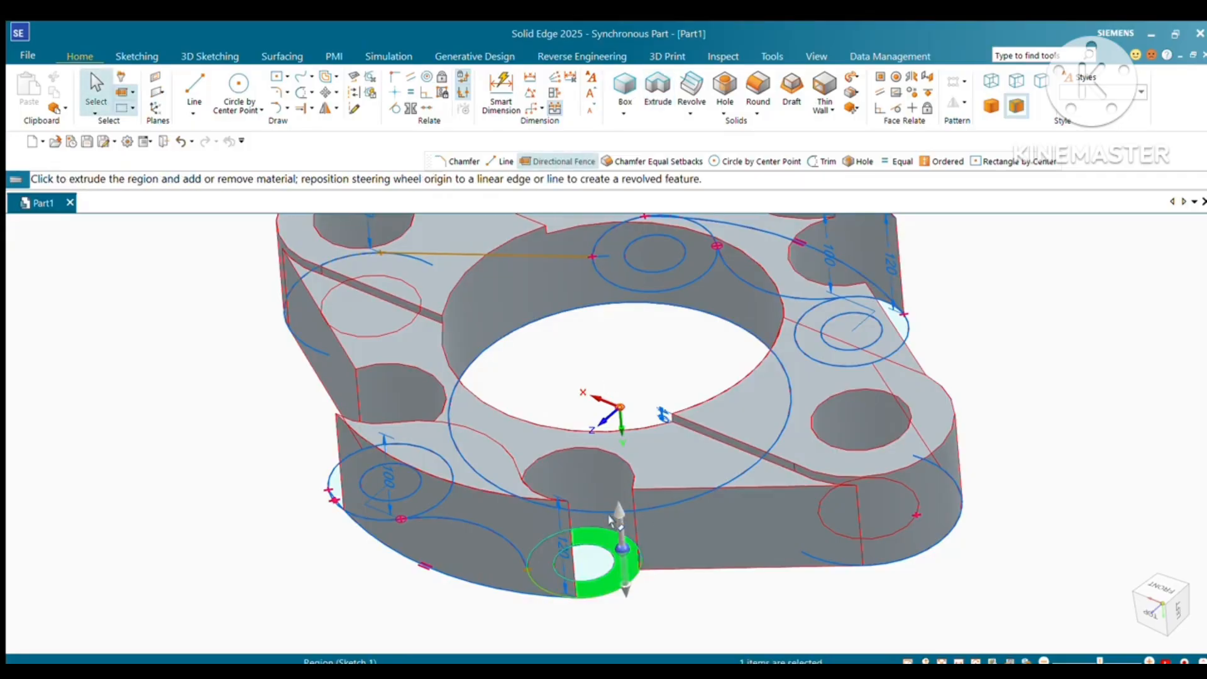
key(Escape)
click(626, 454)
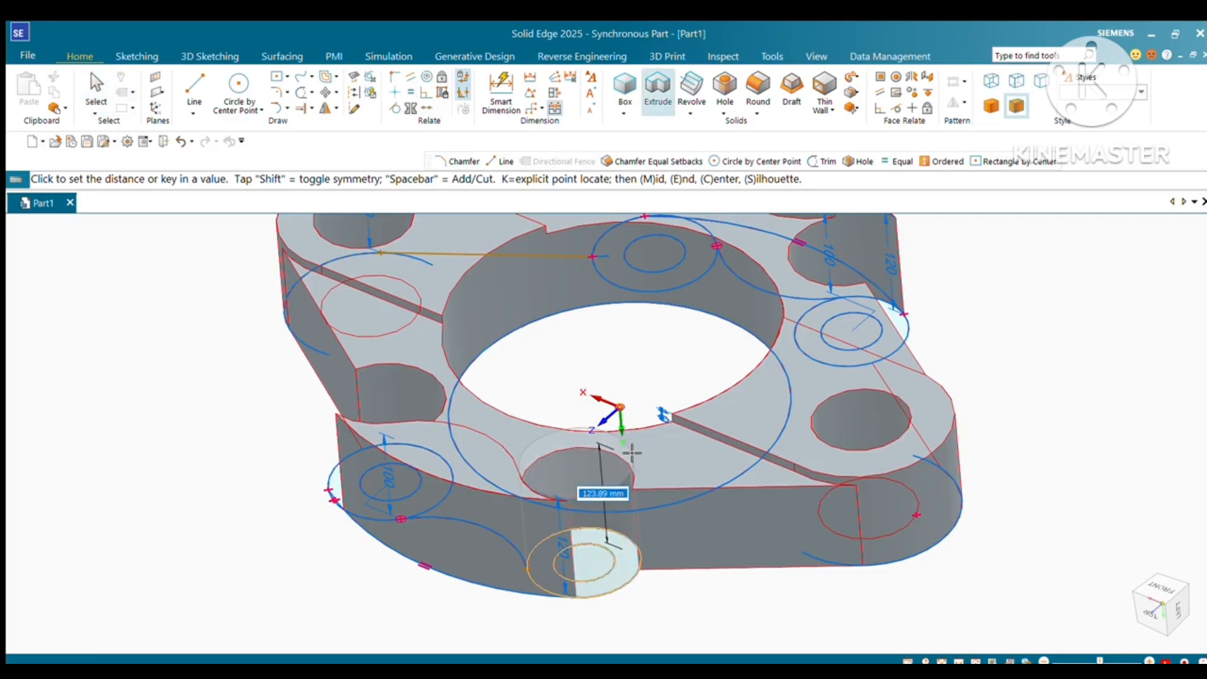
text(110)
key(Return)
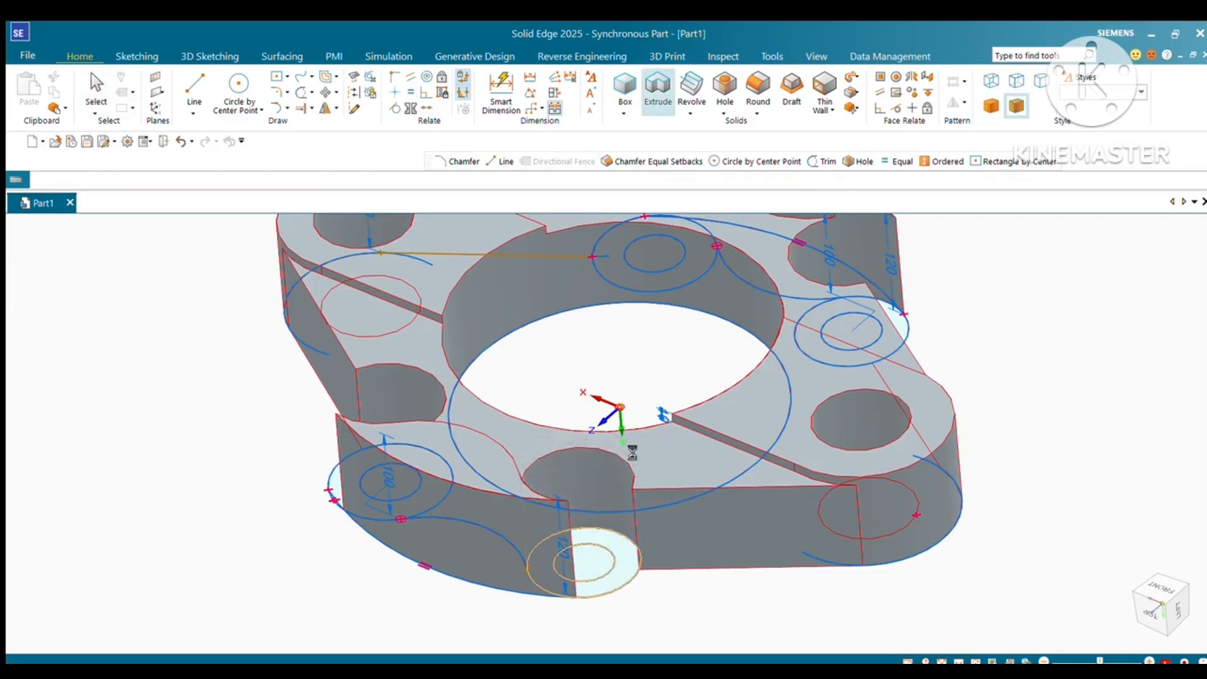
click(594, 497)
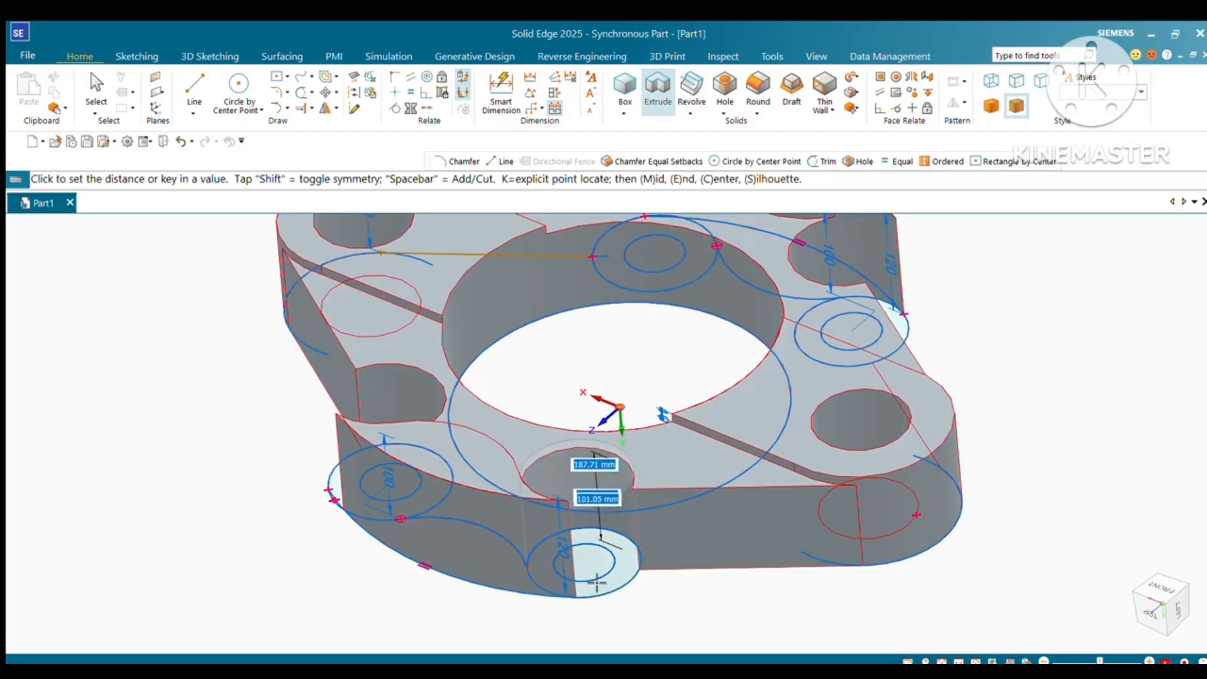
middle_drag(597, 577, 572, 631)
scroll(637, 593, down, 3)
middle_drag(637, 593, 641, 534)
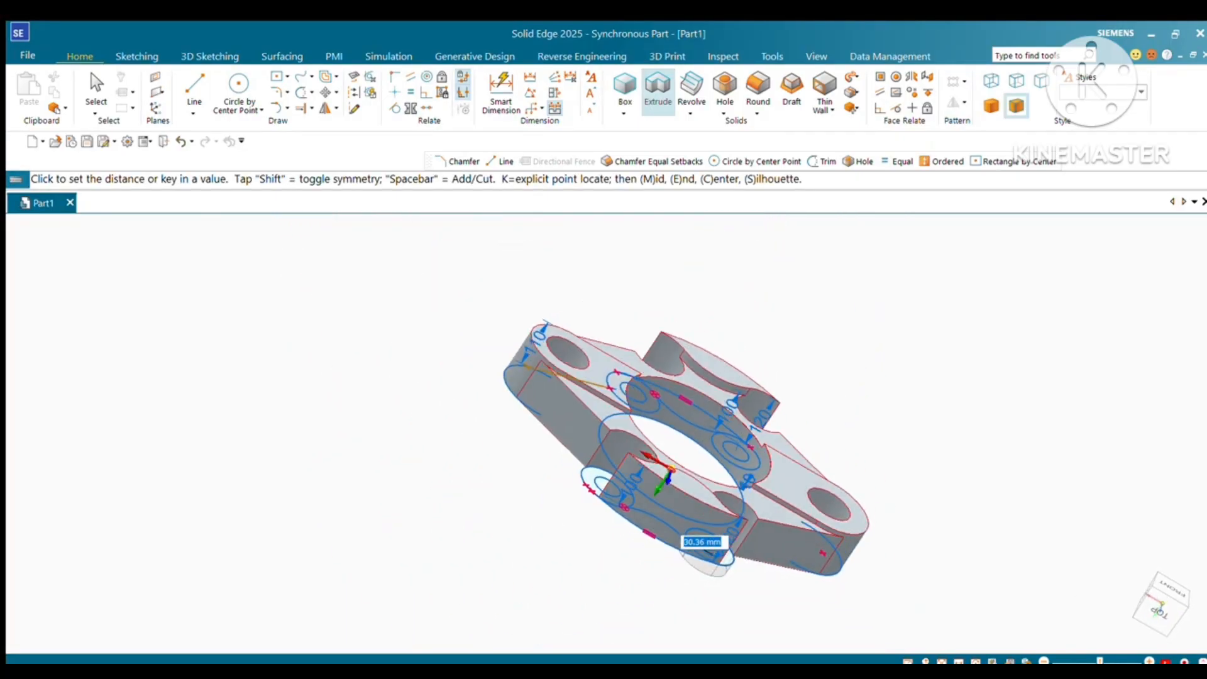
key(Escape)
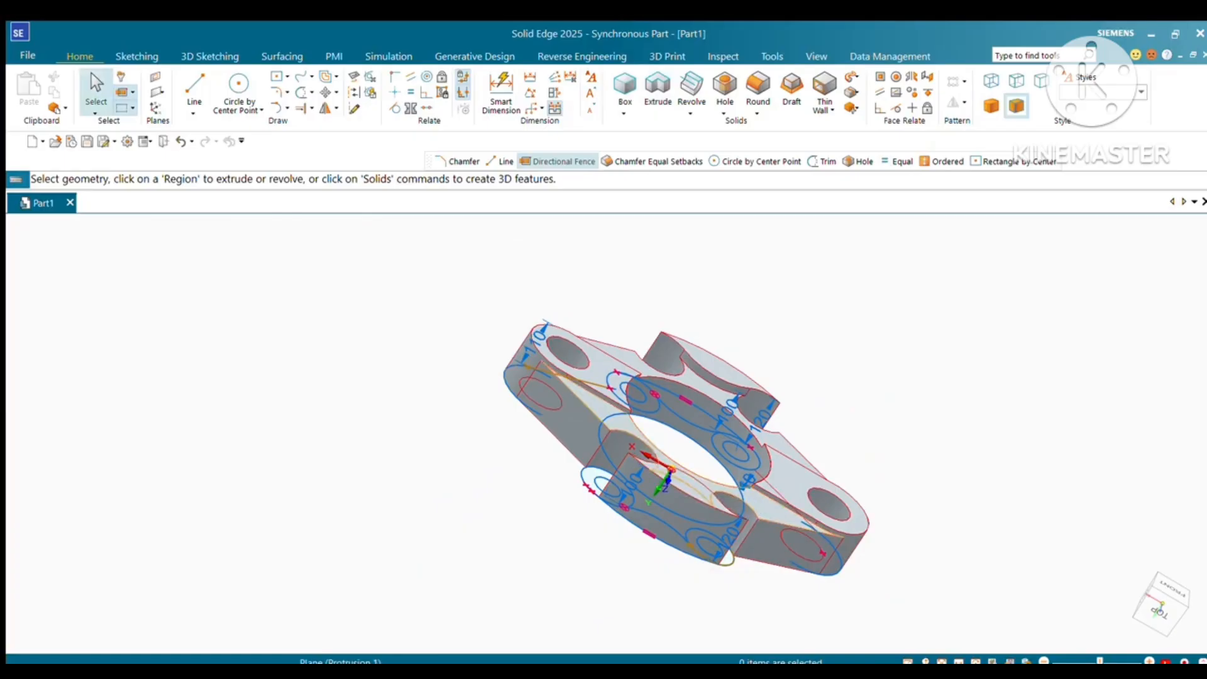
Extrude the ring-shaped region at the crescent end beside the 110 mm lug about 156 mm upward, leaving its hole open.
middle_drag(707, 556, 804, 503)
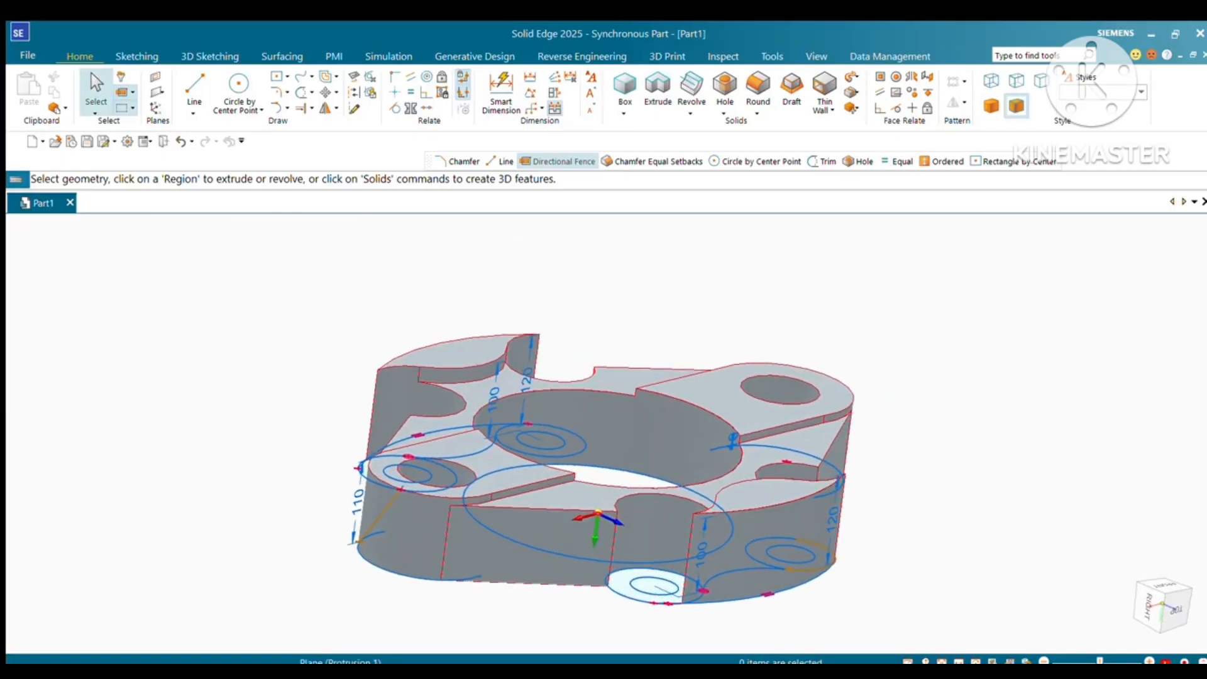
scroll(604, 408, up, 5)
middle_drag(628, 604, 622, 594)
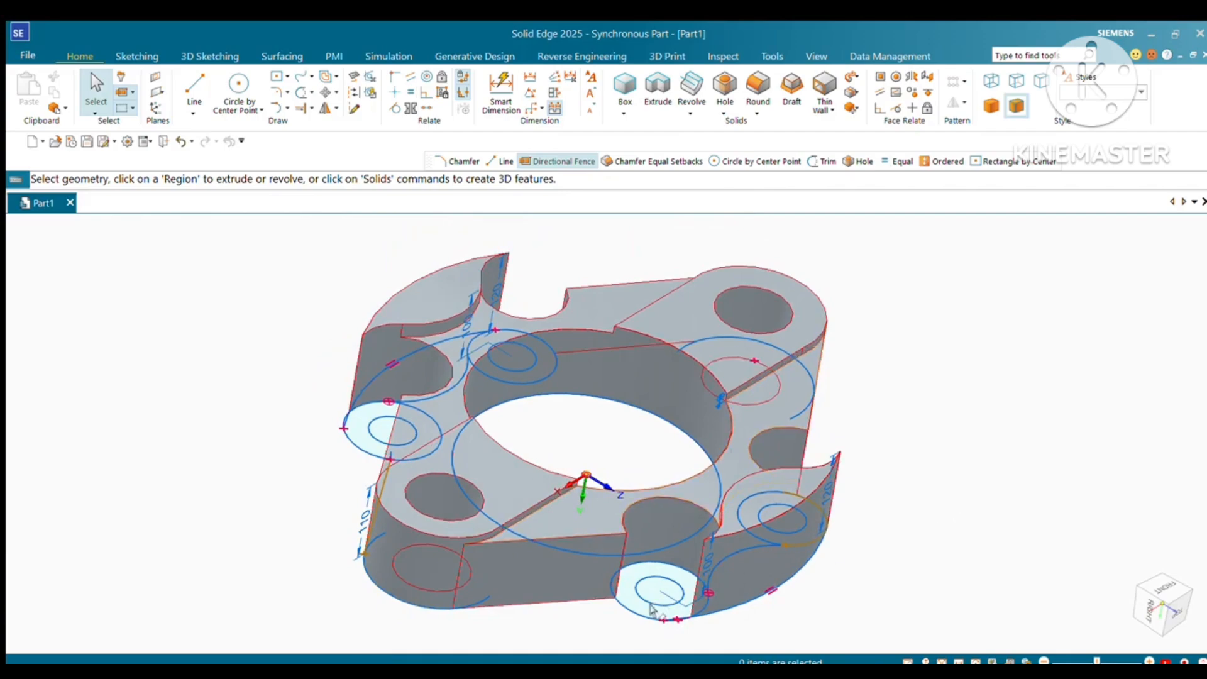
click(626, 599)
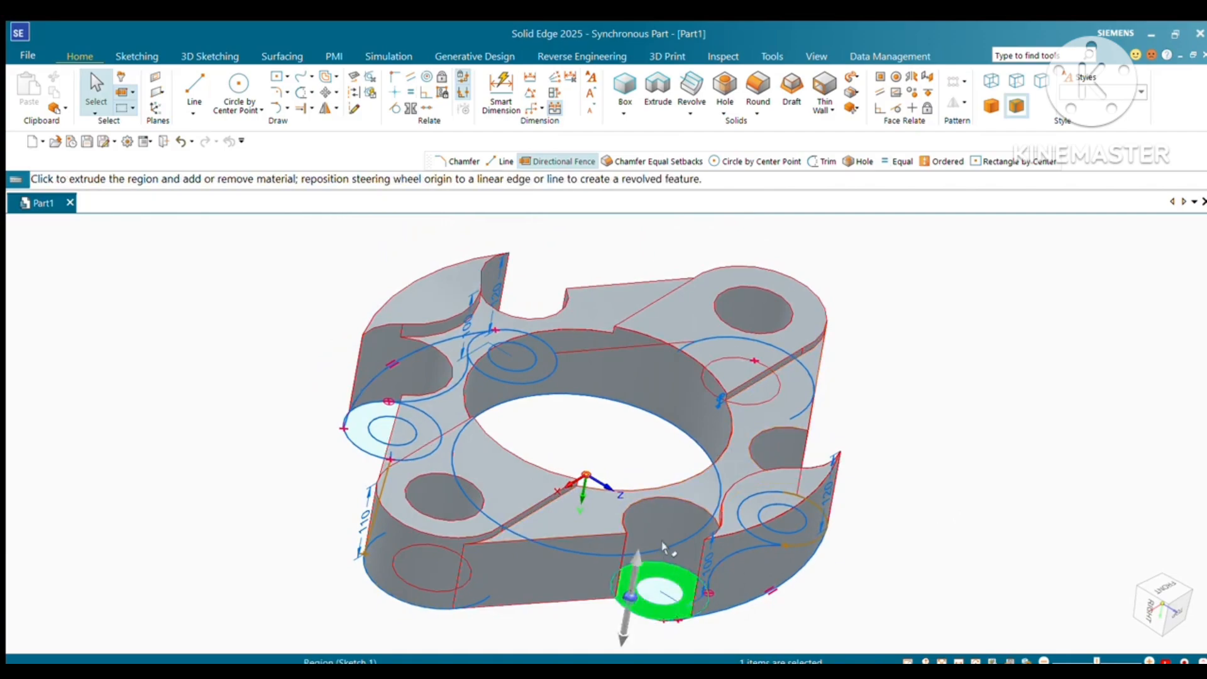
click(627, 599)
click(626, 598)
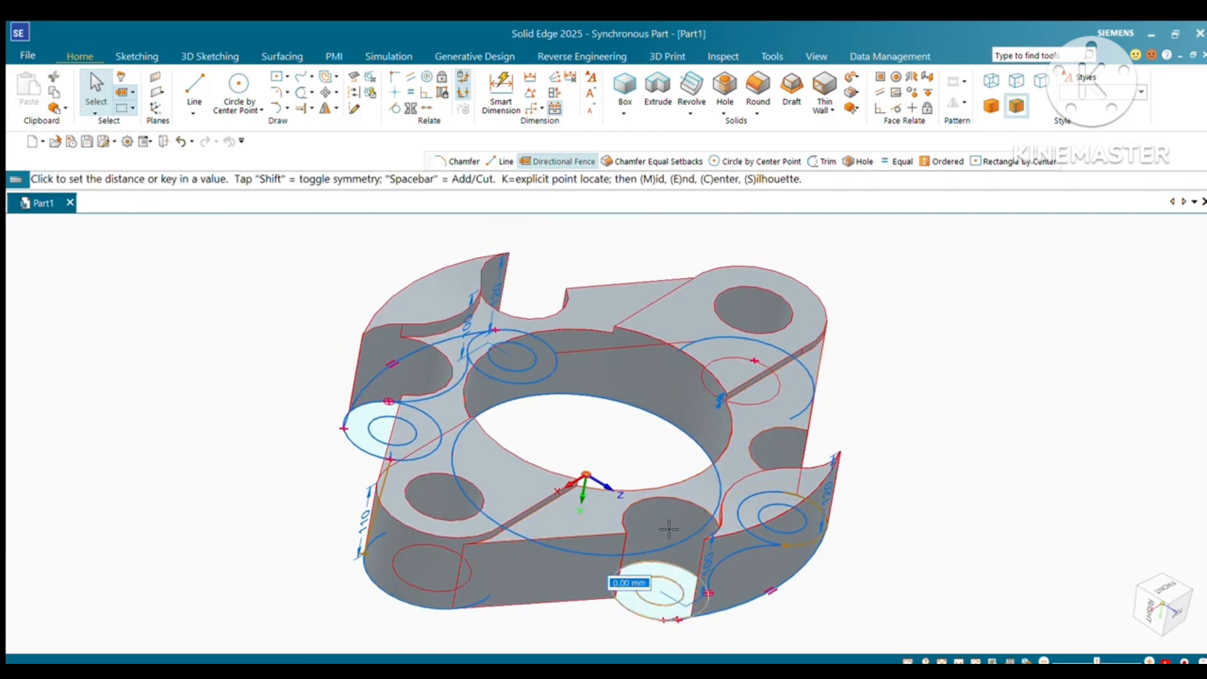
click(672, 505)
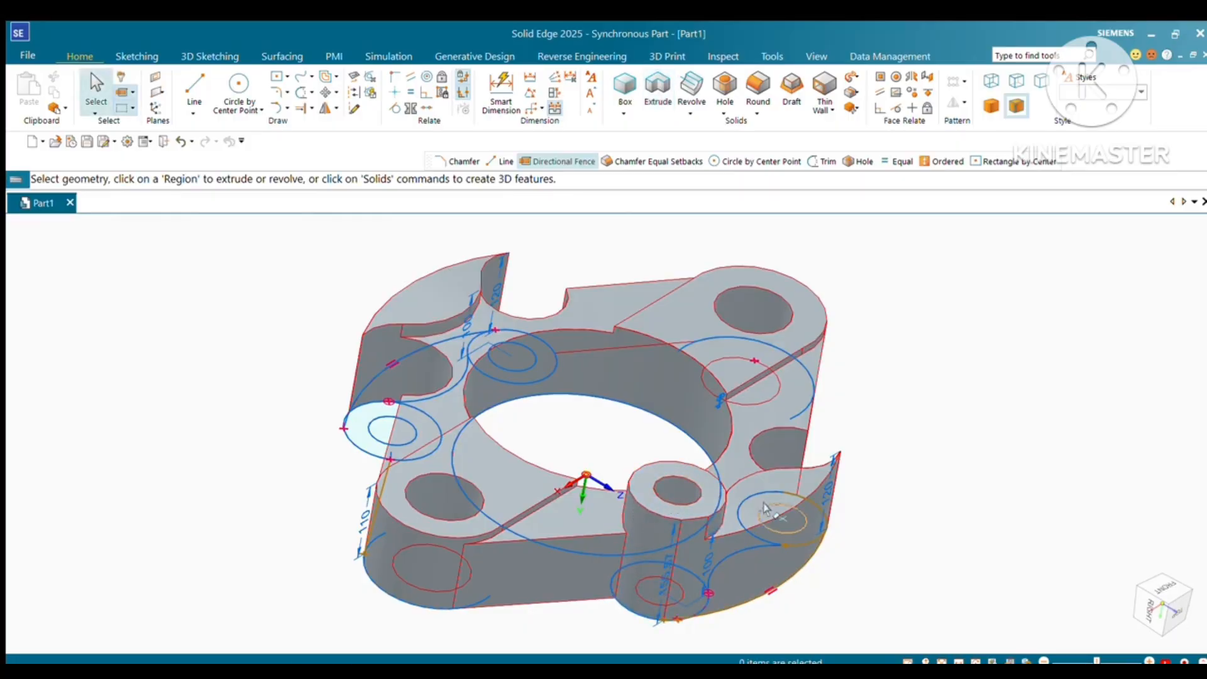
Extrude the other crescent's ring region on the opposite side of the 110 mm lug 155 mm upward, leaving its hole open.
mouse_move(765, 510)
middle_down()
mouse_move(889, 546)
mouse_move(752, 462)
mouse_move(715, 471)
middle_up()
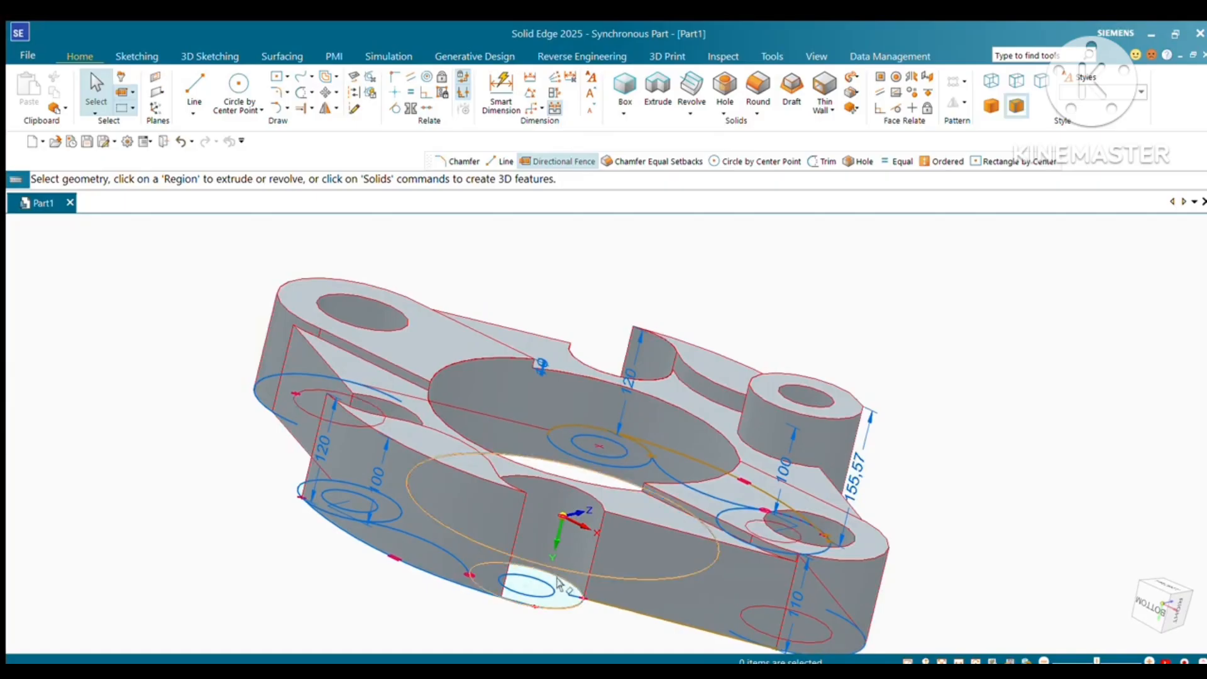
click(559, 586)
click(559, 585)
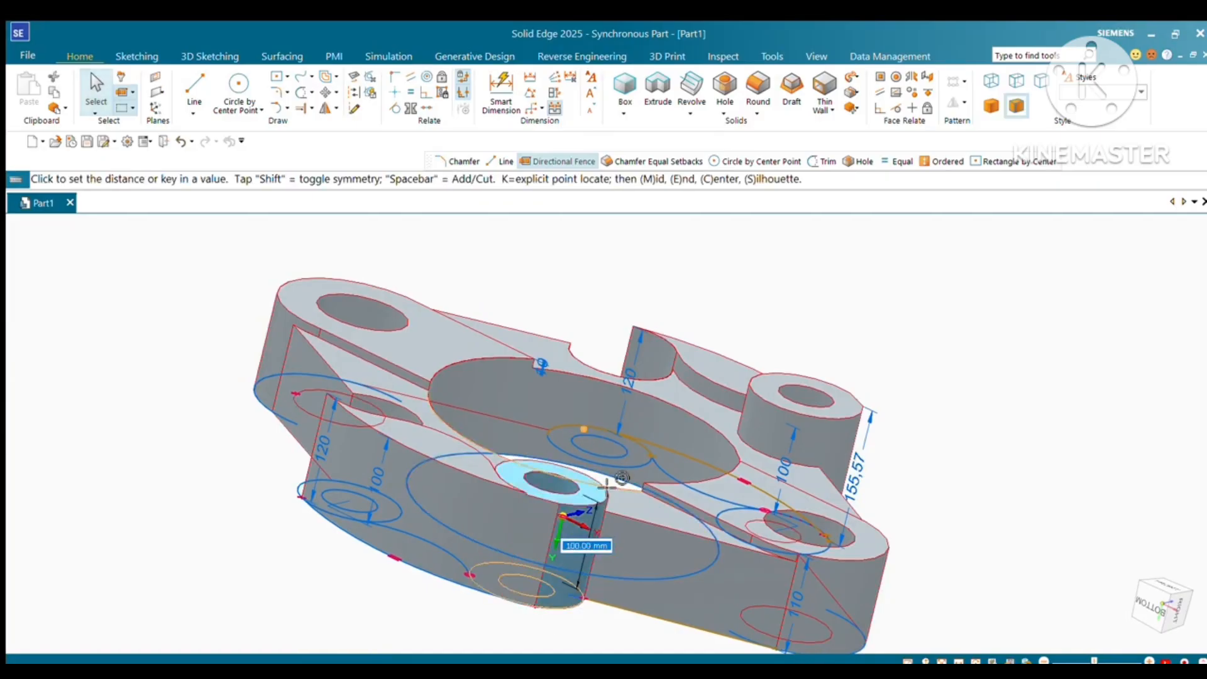
text(1)
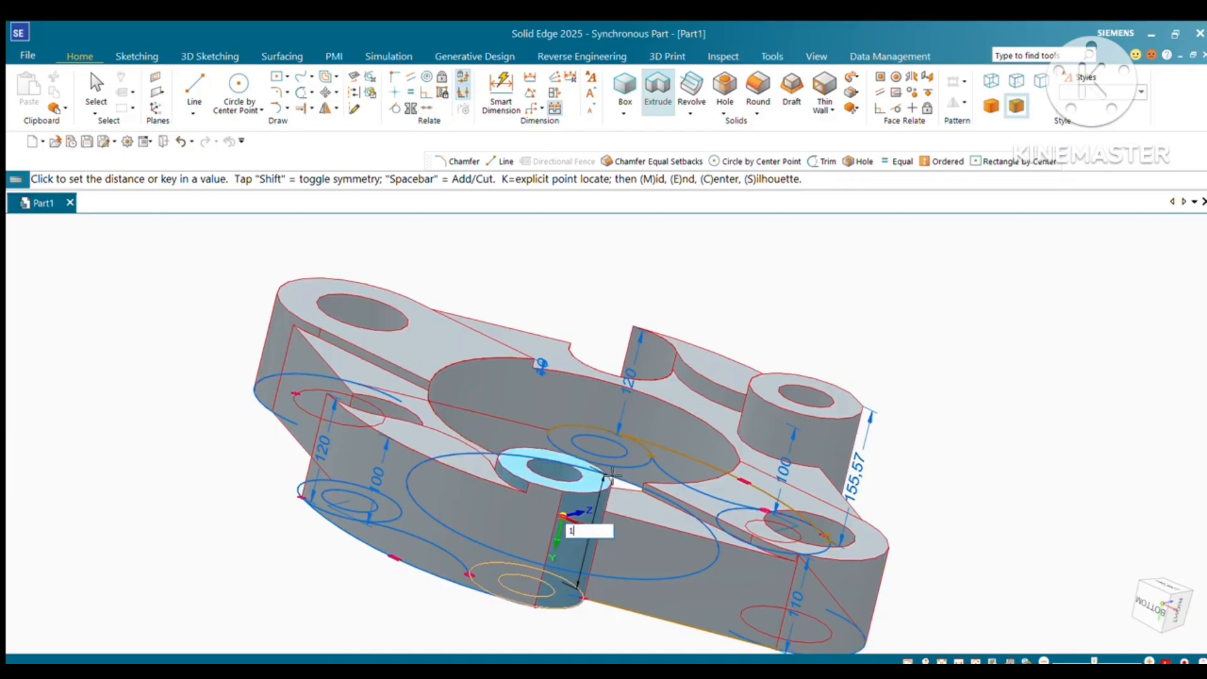
text(55)
key(Return)
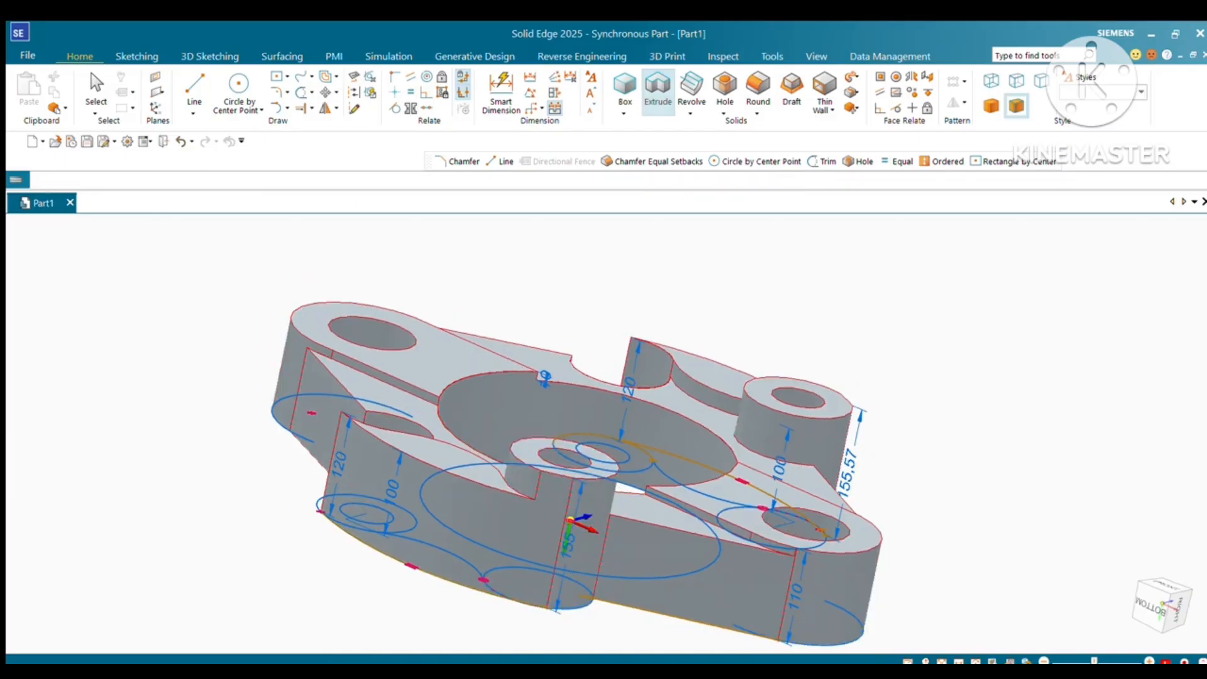
Try to extrude the ring region at the empty end of the crescent carrying the 155 mm lug by 155 mm.
middle_drag(591, 415, 729, 487)
key(Escape)
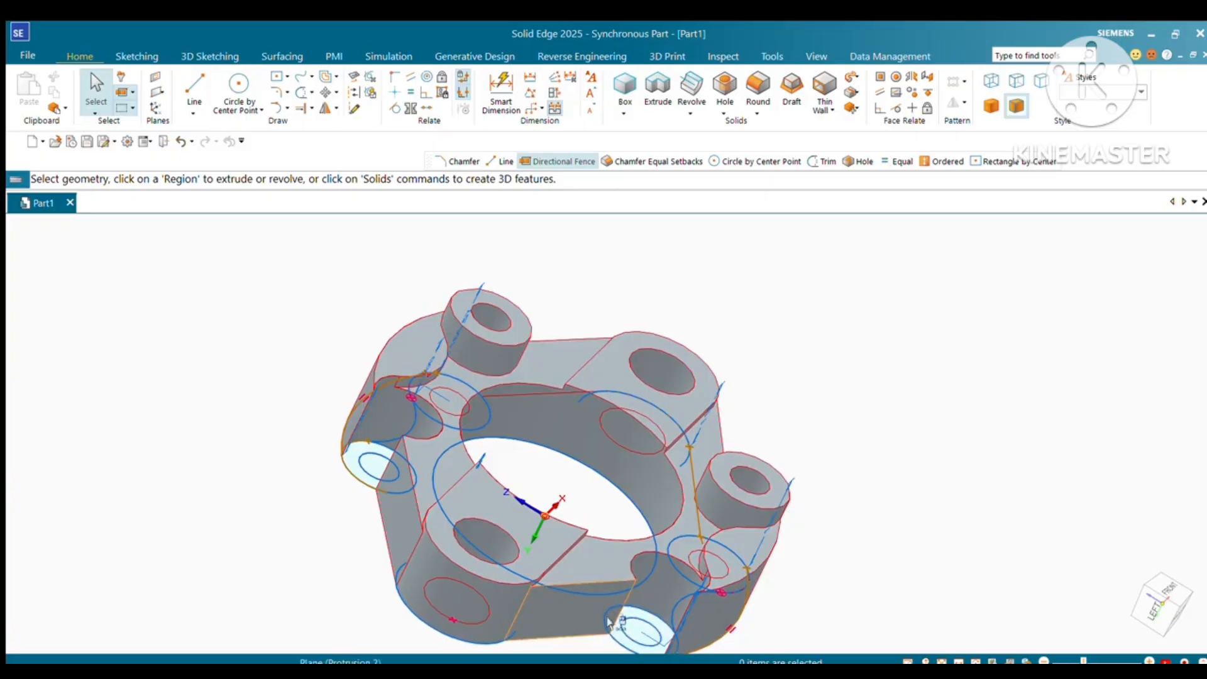
middle_drag(609, 623, 640, 520)
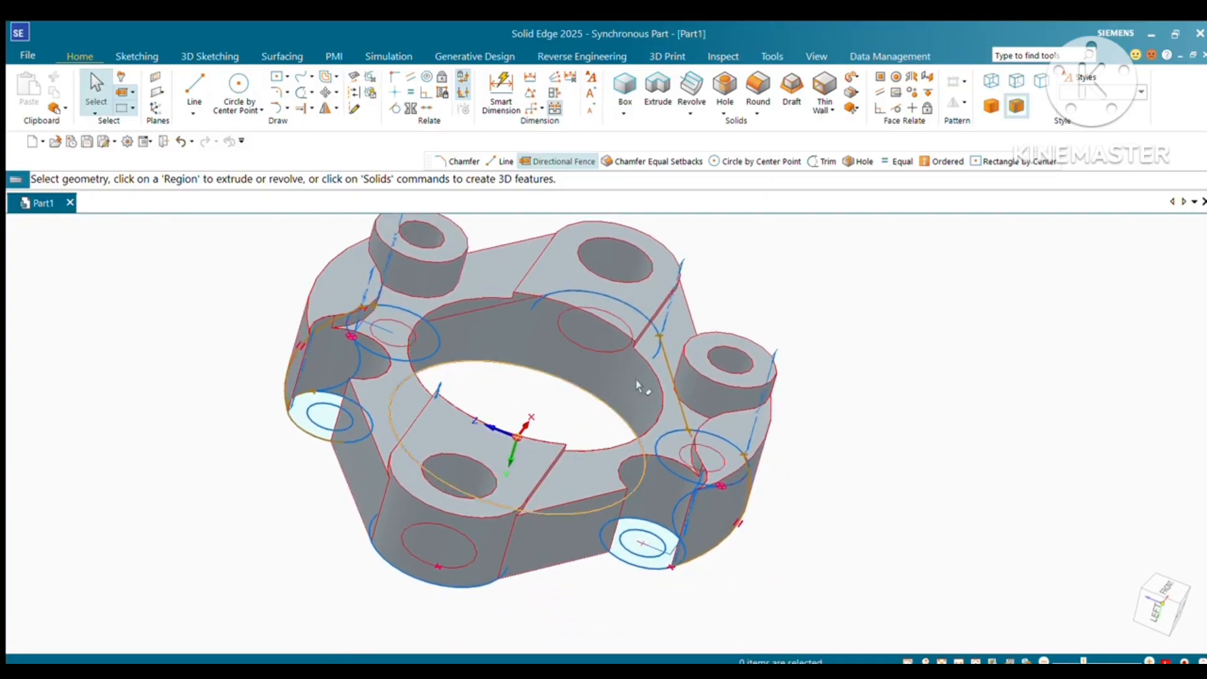
click(640, 521)
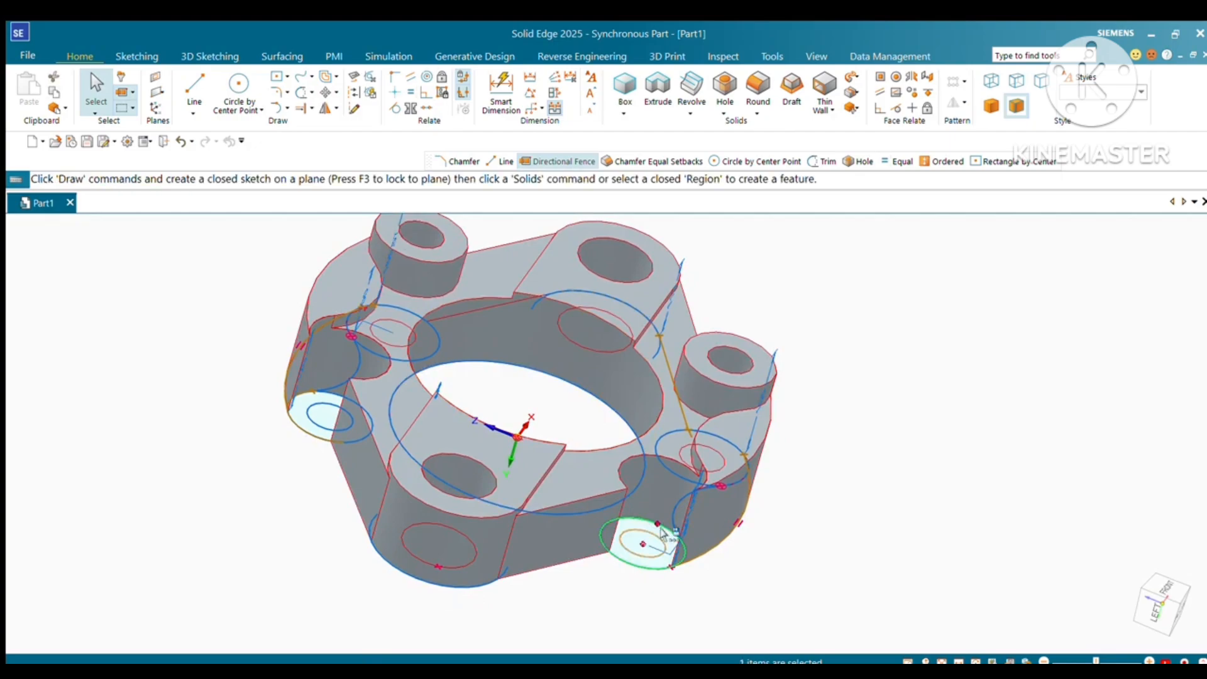
key(Escape)
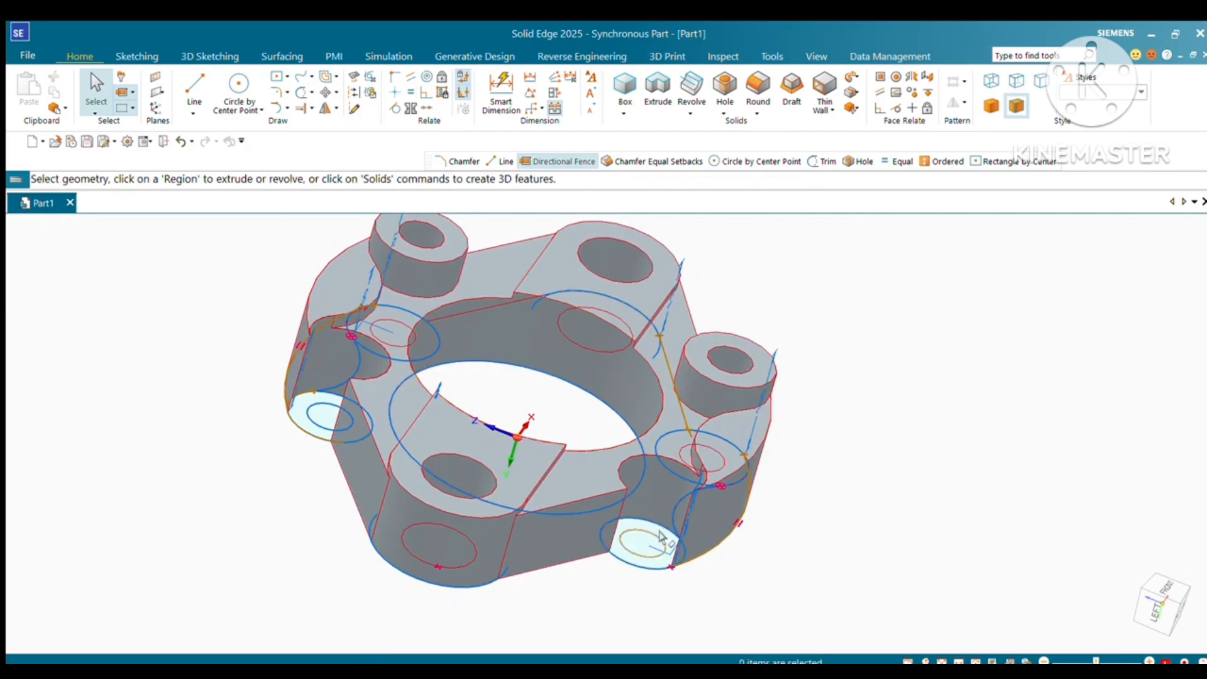
click(660, 562)
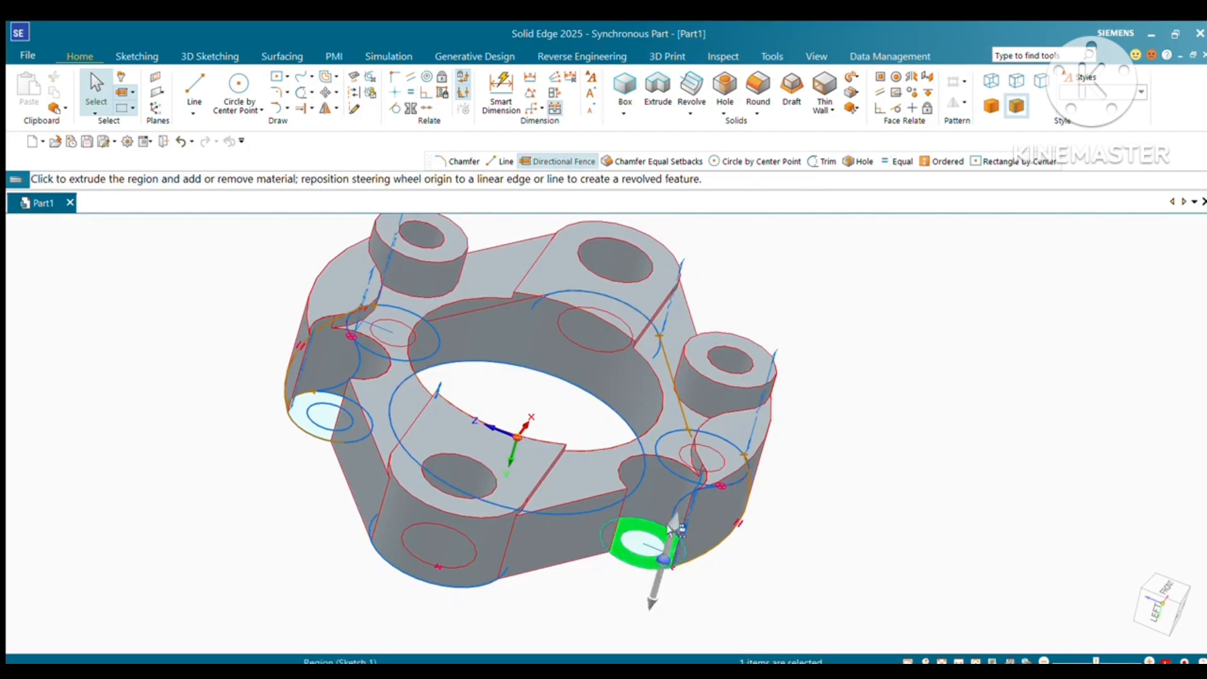
click(678, 522)
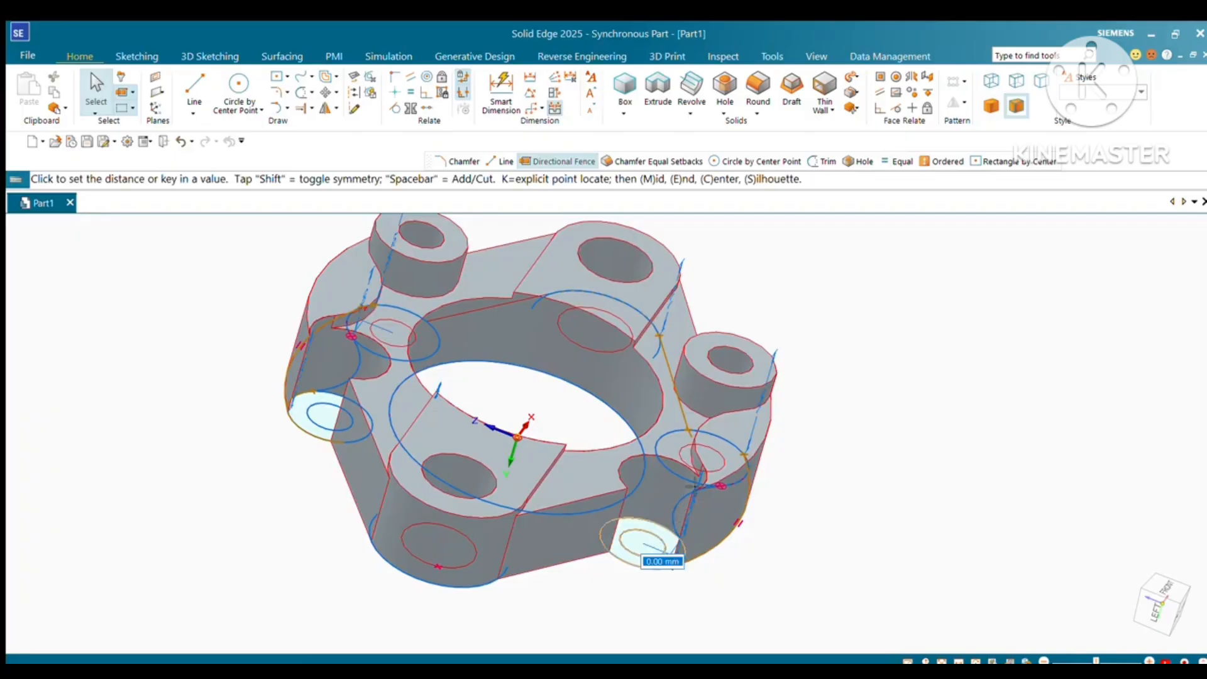
text(155)
key(Return)
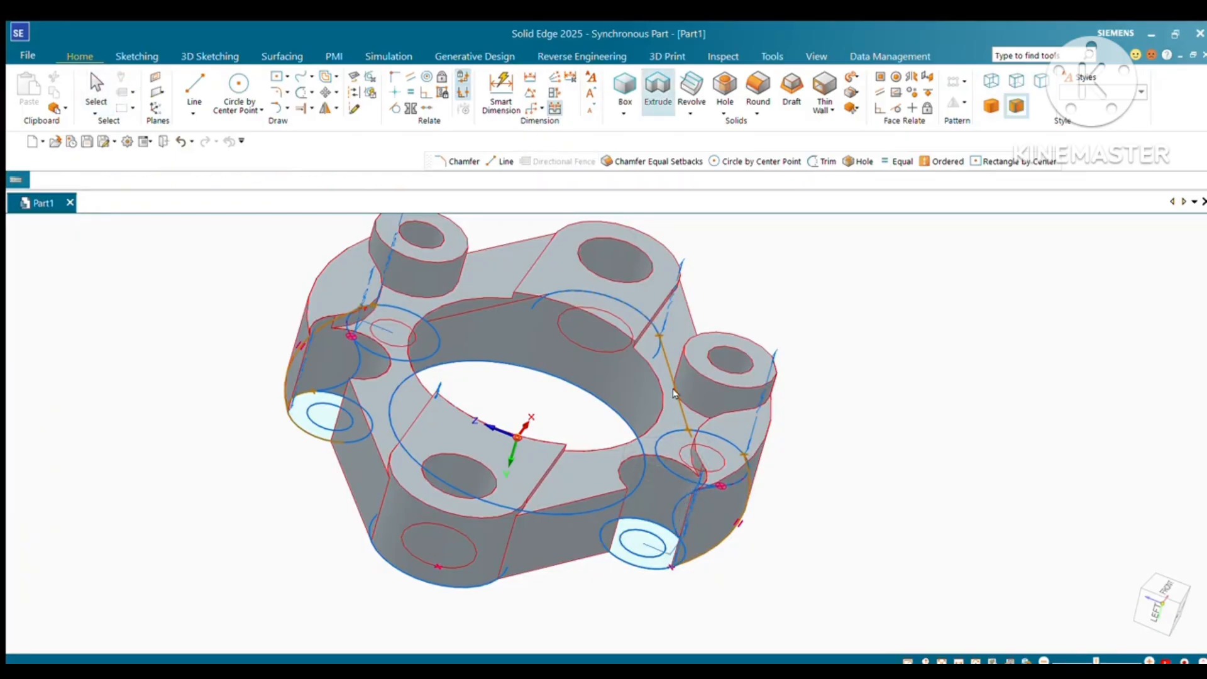
Try to draw a larger circle around the end circles of the crescent with the 155 mm lug, plus a small circle at its edge.
click(238, 85)
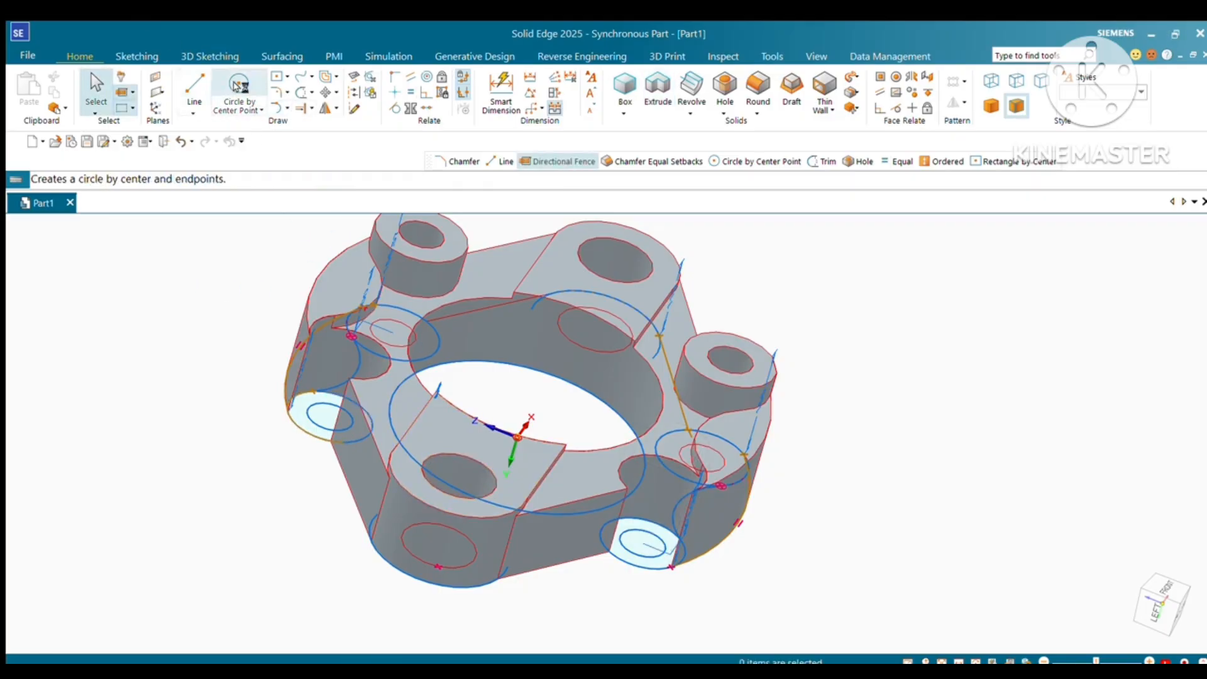
click(644, 543)
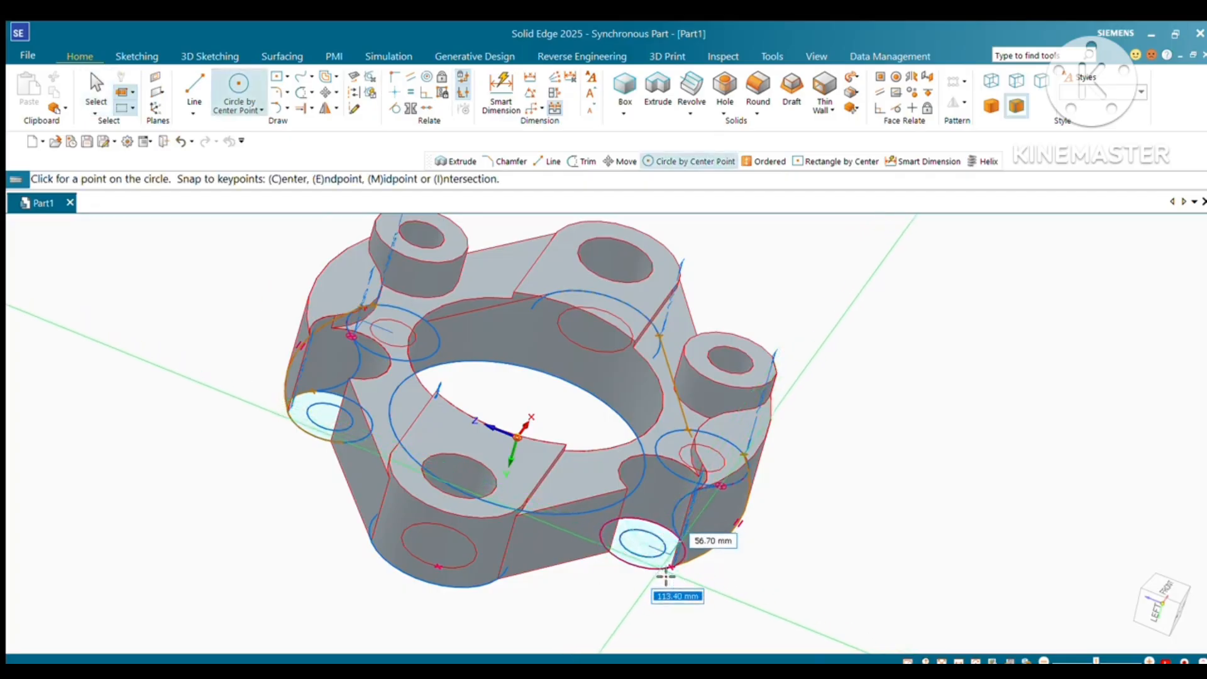
click(661, 574)
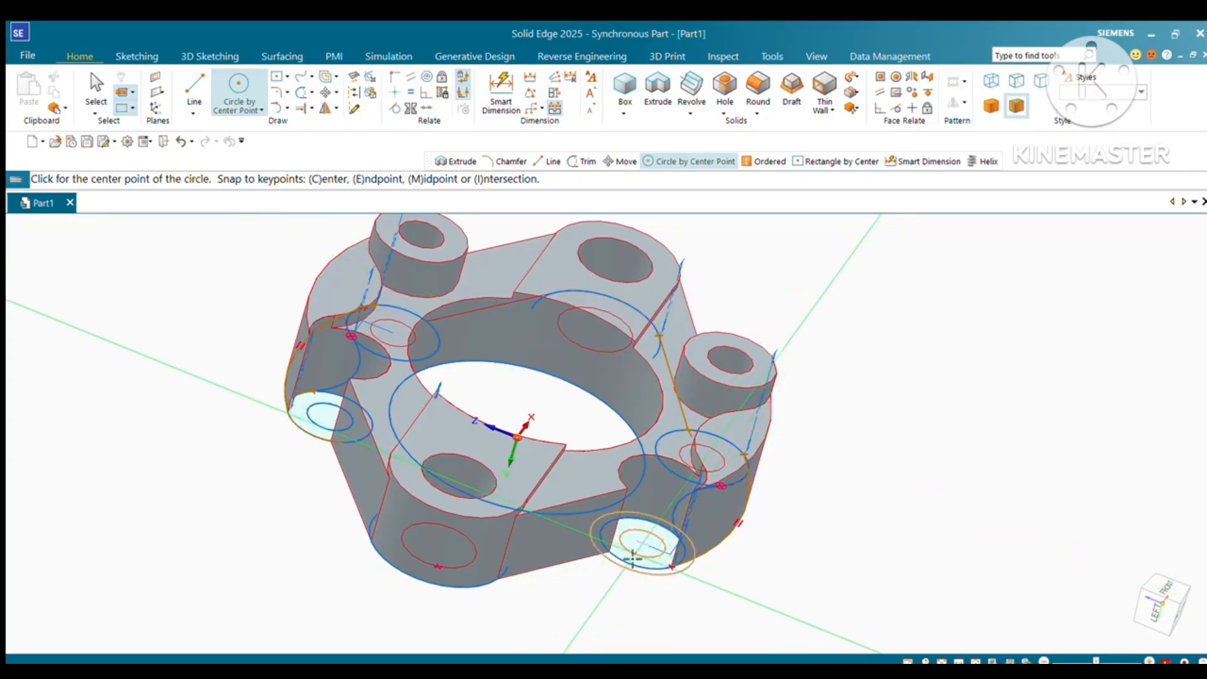
click(672, 566)
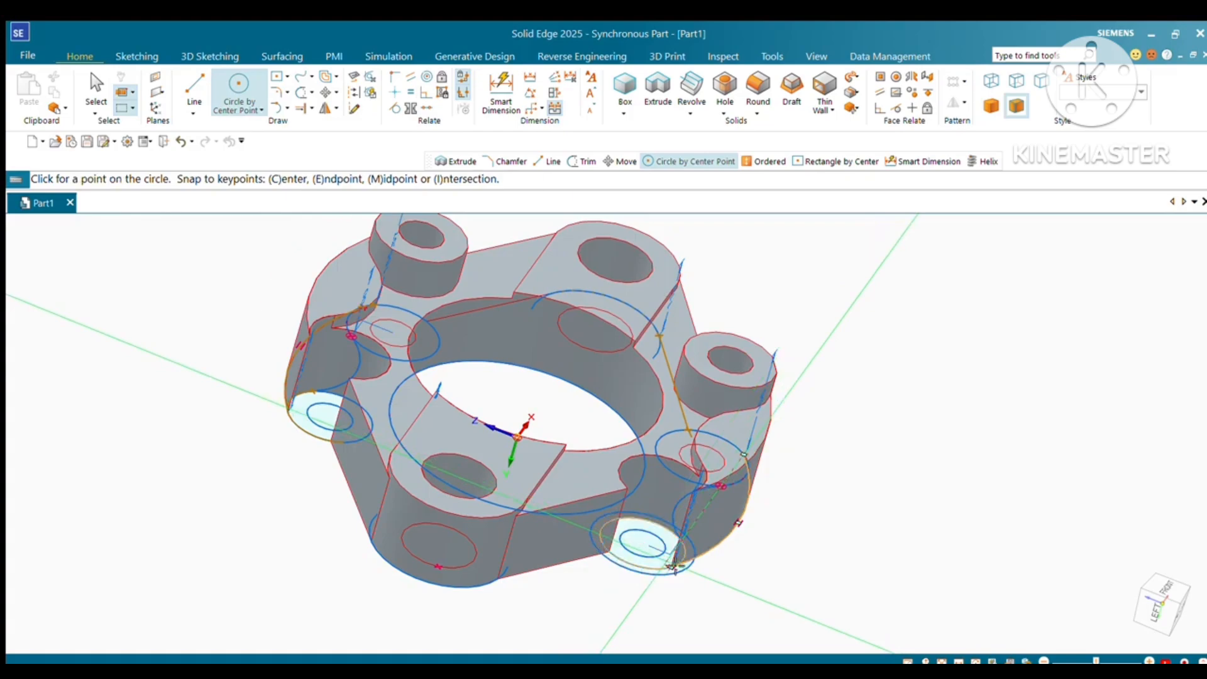
click(688, 567)
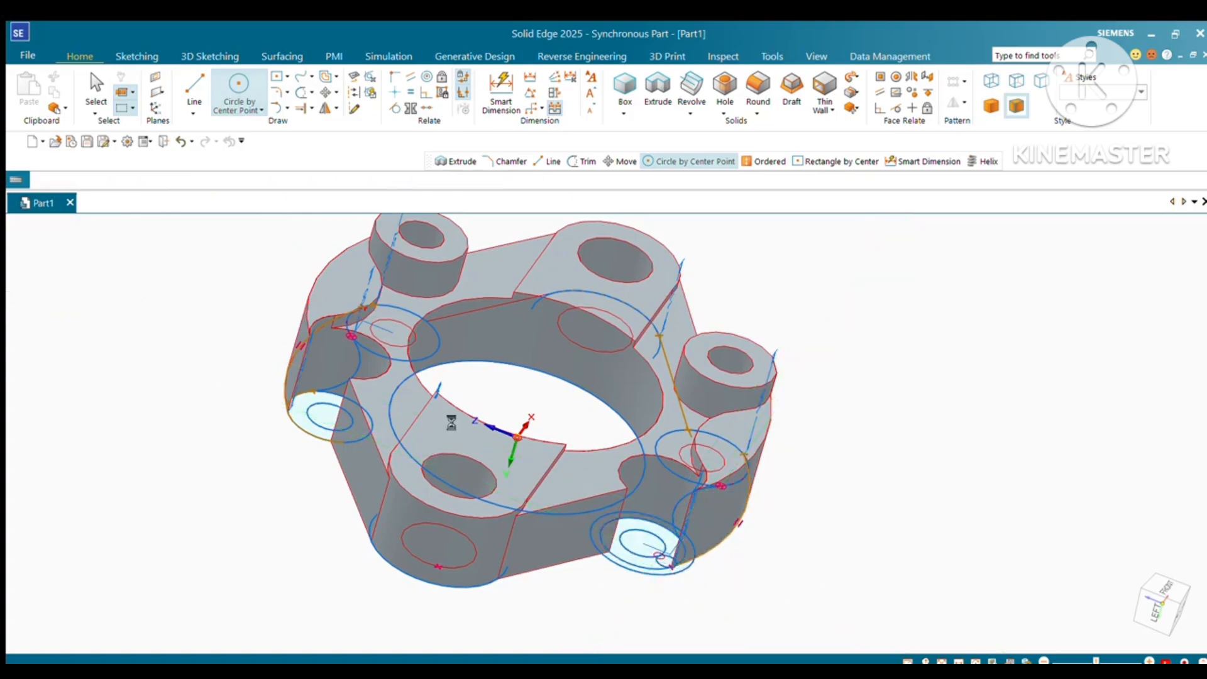
click(97, 103)
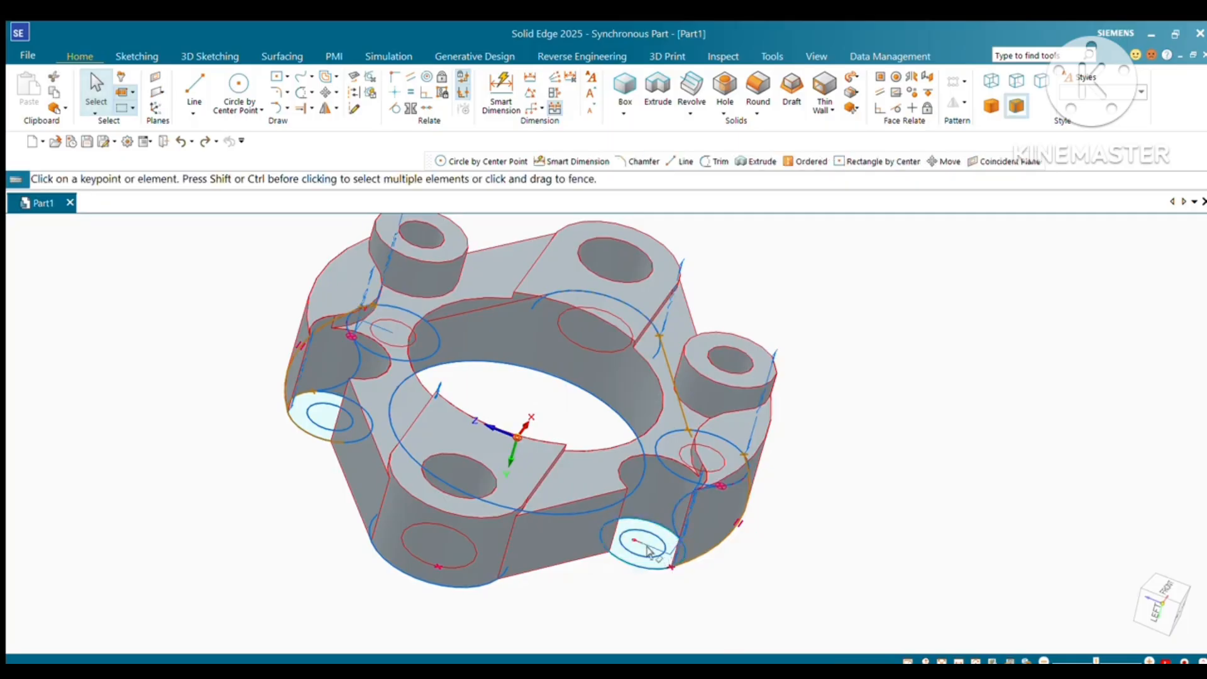
Draw a small centre circle and a concentric circle between the hole and outer circles at the 155 mm lug crescent's empty end.
click(238, 88)
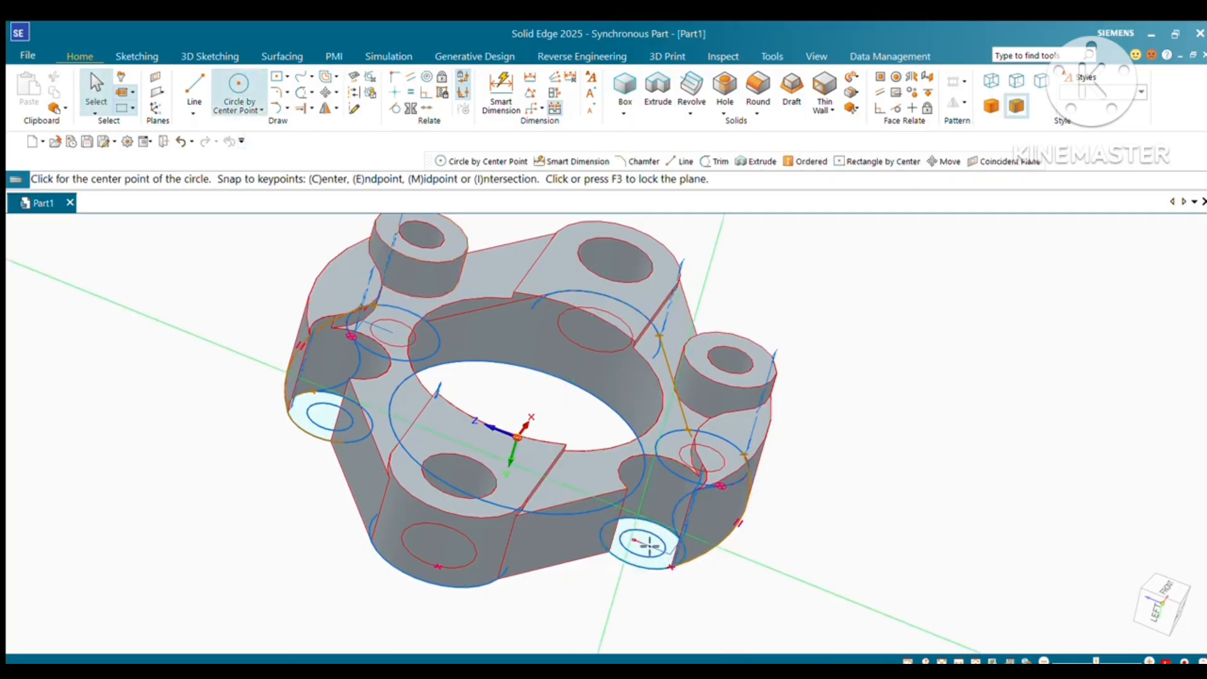
click(634, 539)
click(662, 561)
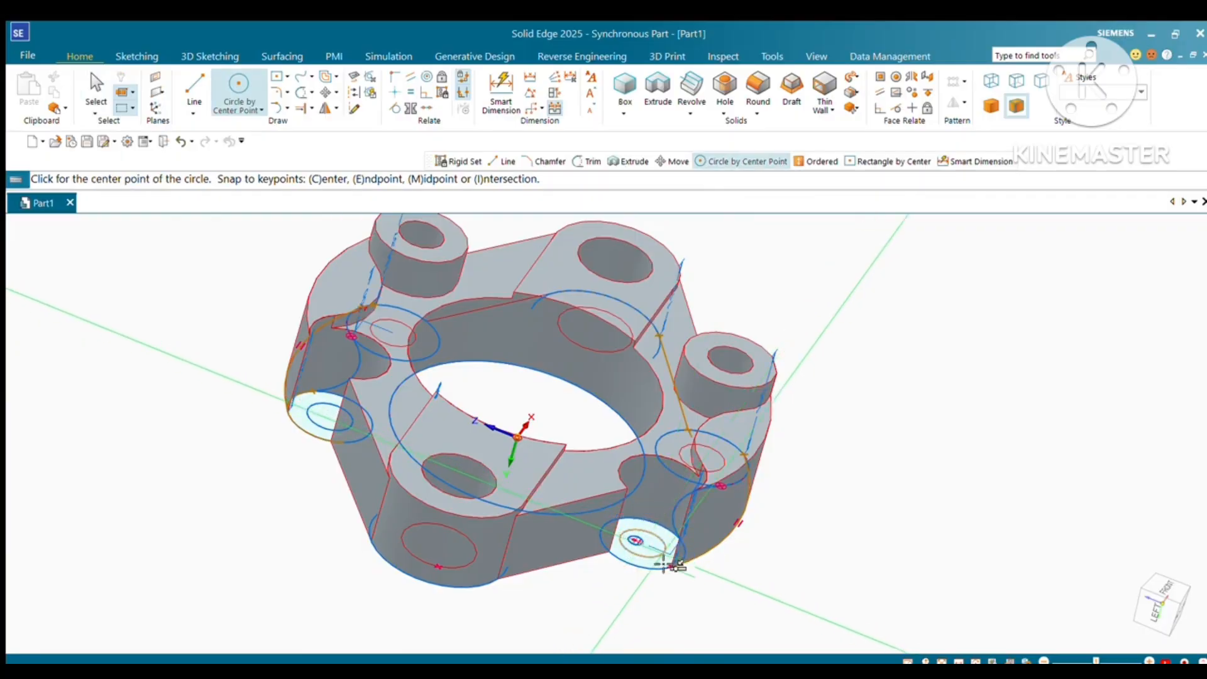
click(636, 541)
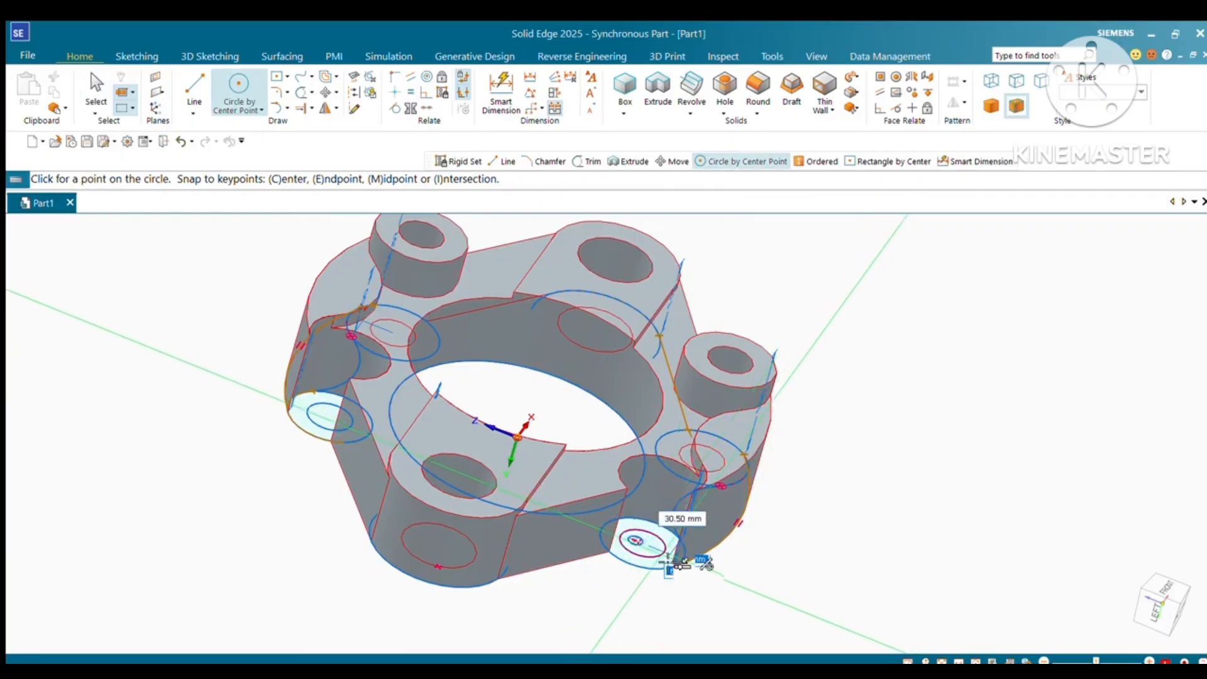
click(671, 568)
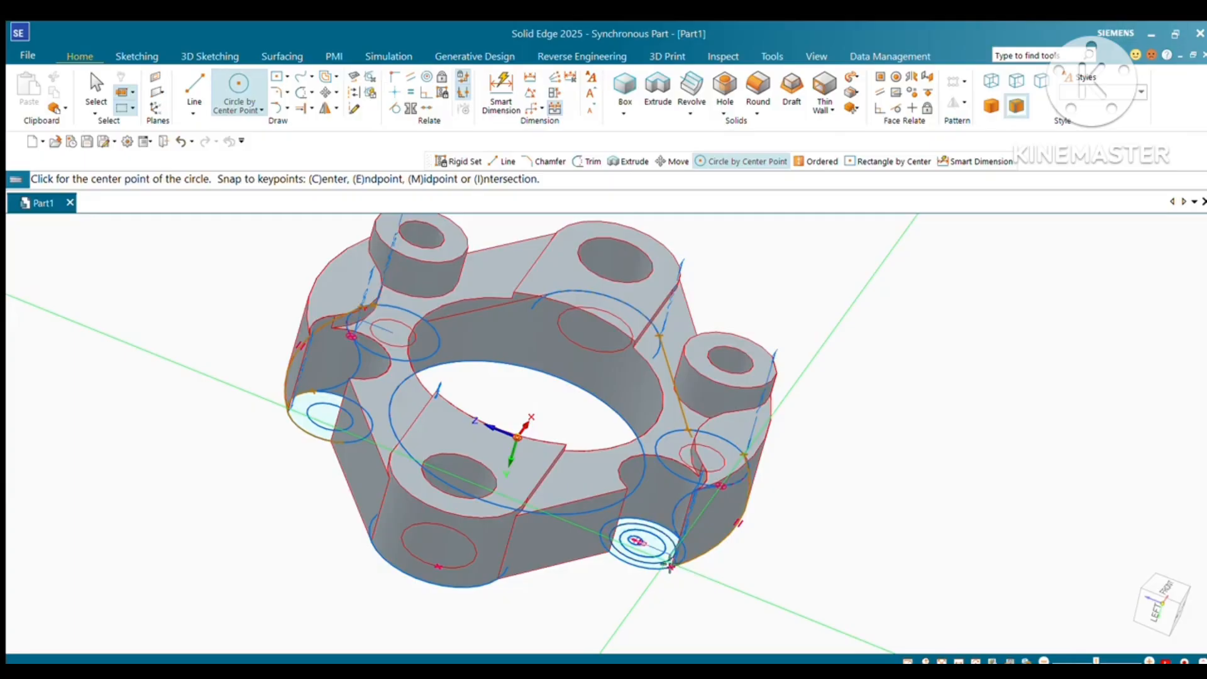
click(96, 86)
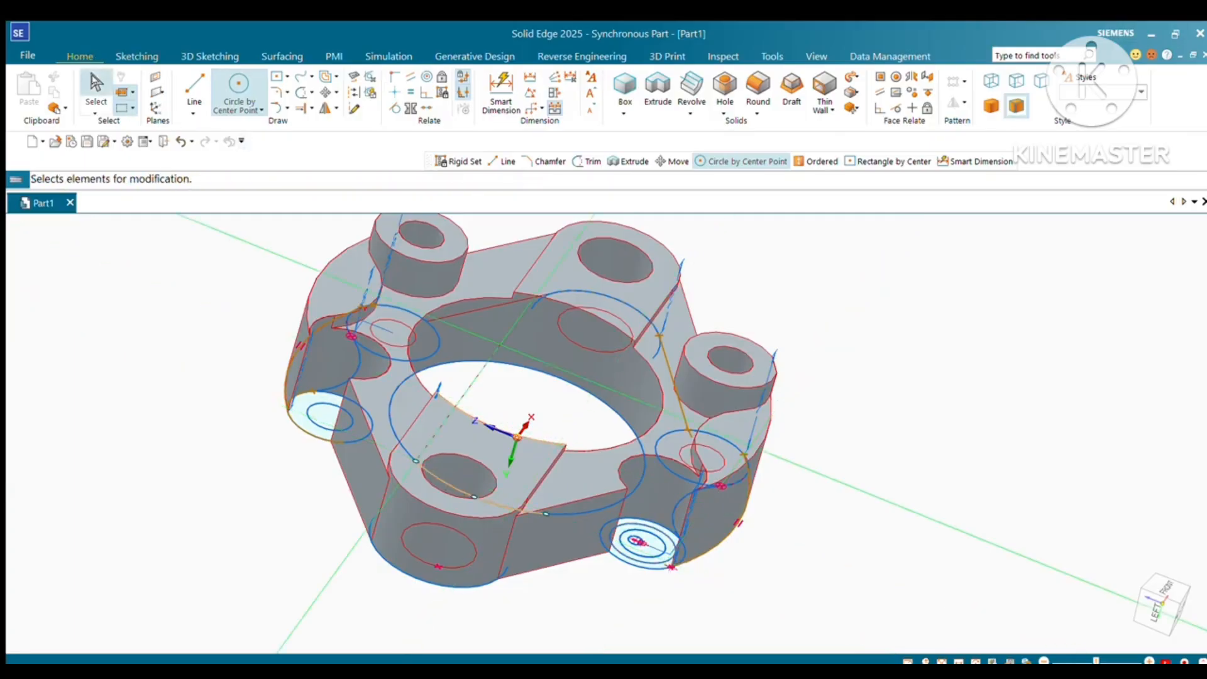
Extrude the ring between the hole circle and the newly drawn circle 100 mm upward, leaving its hole open.
click(653, 530)
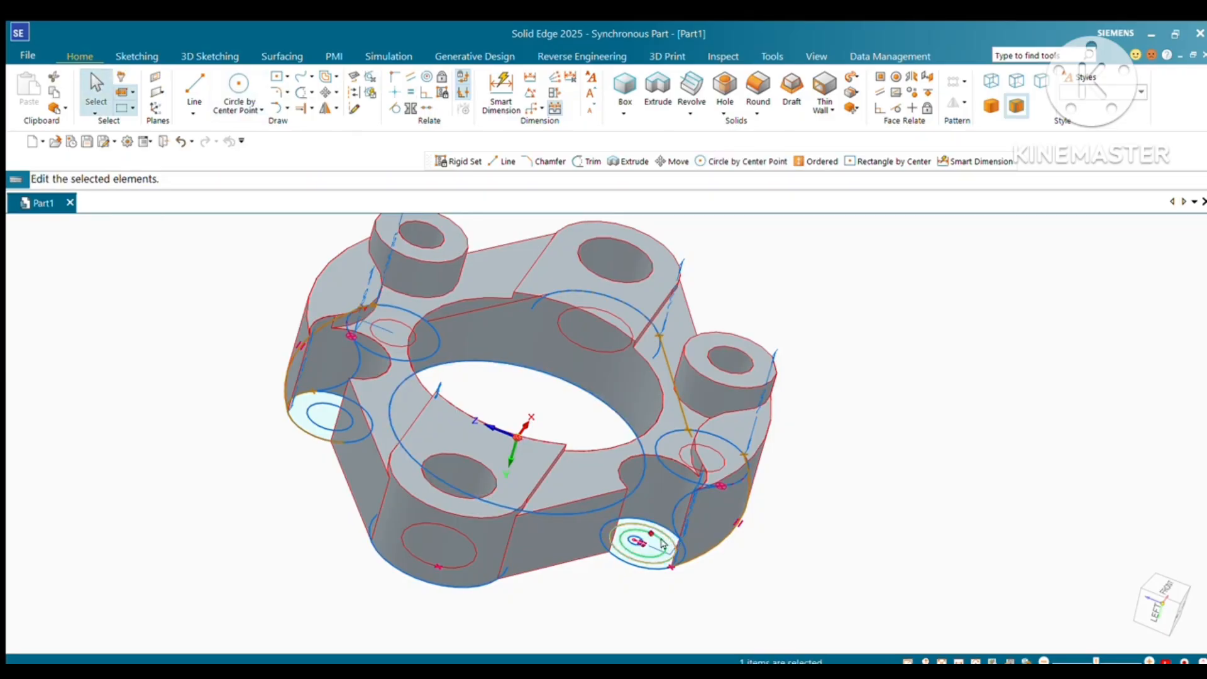
key(Escape)
scroll(660, 543, up, 5)
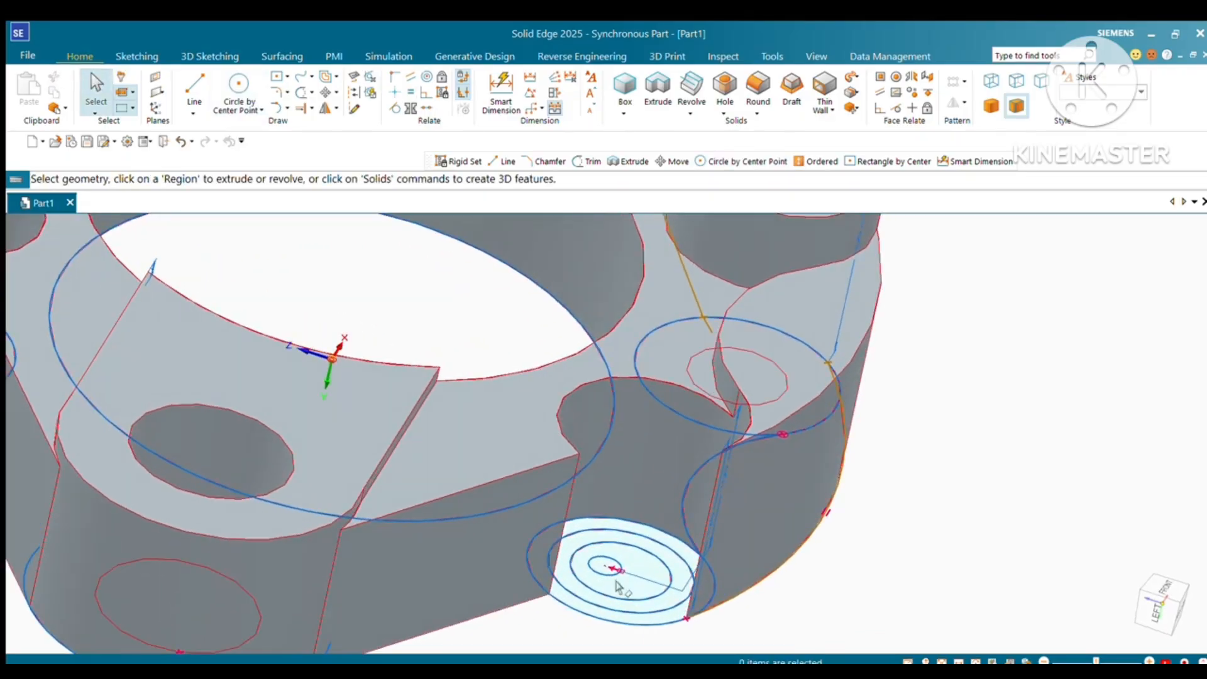
click(642, 542)
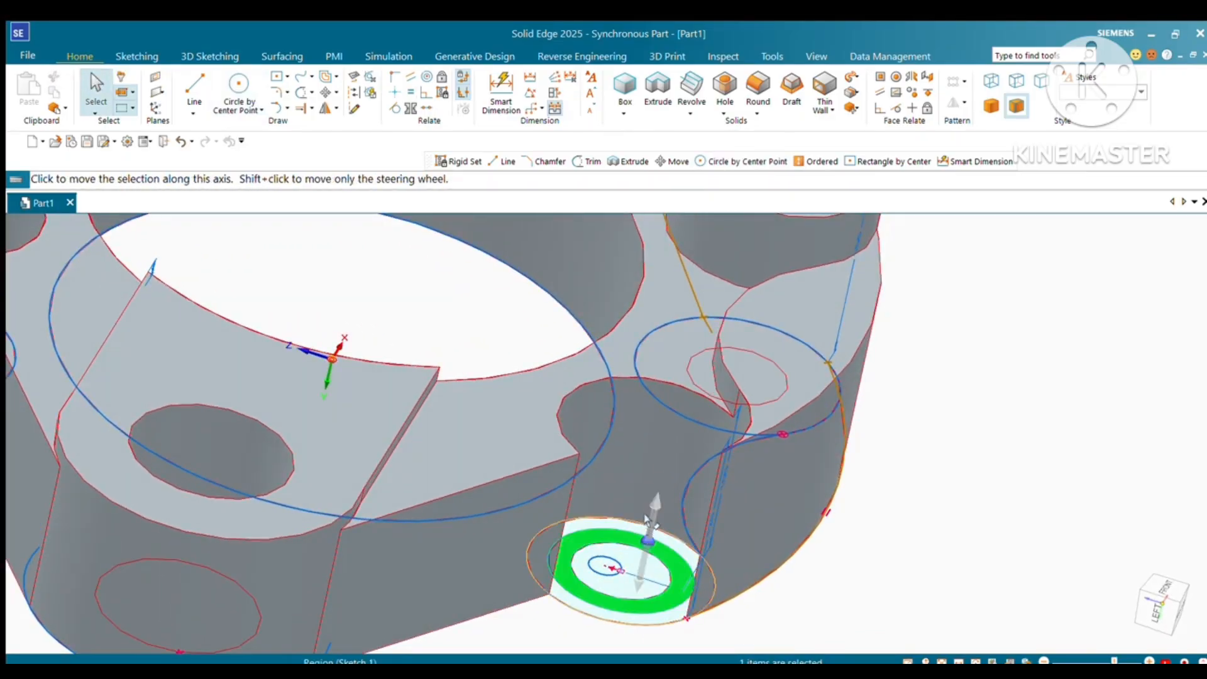
click(662, 466)
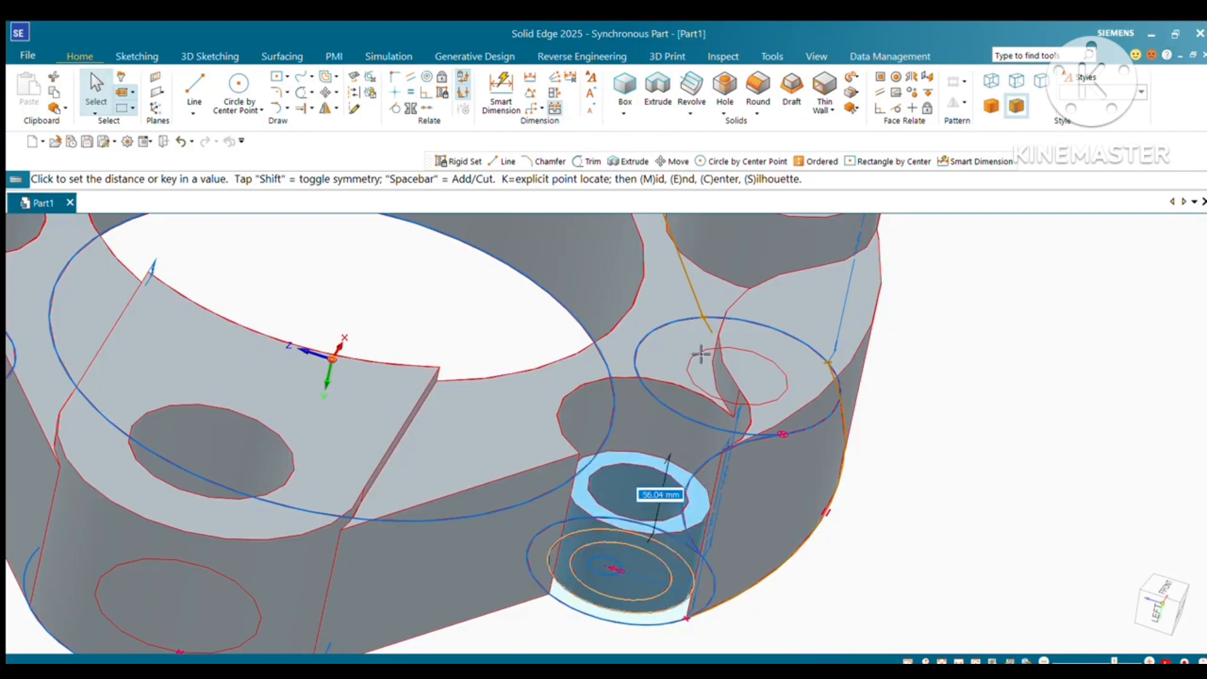
text(100)
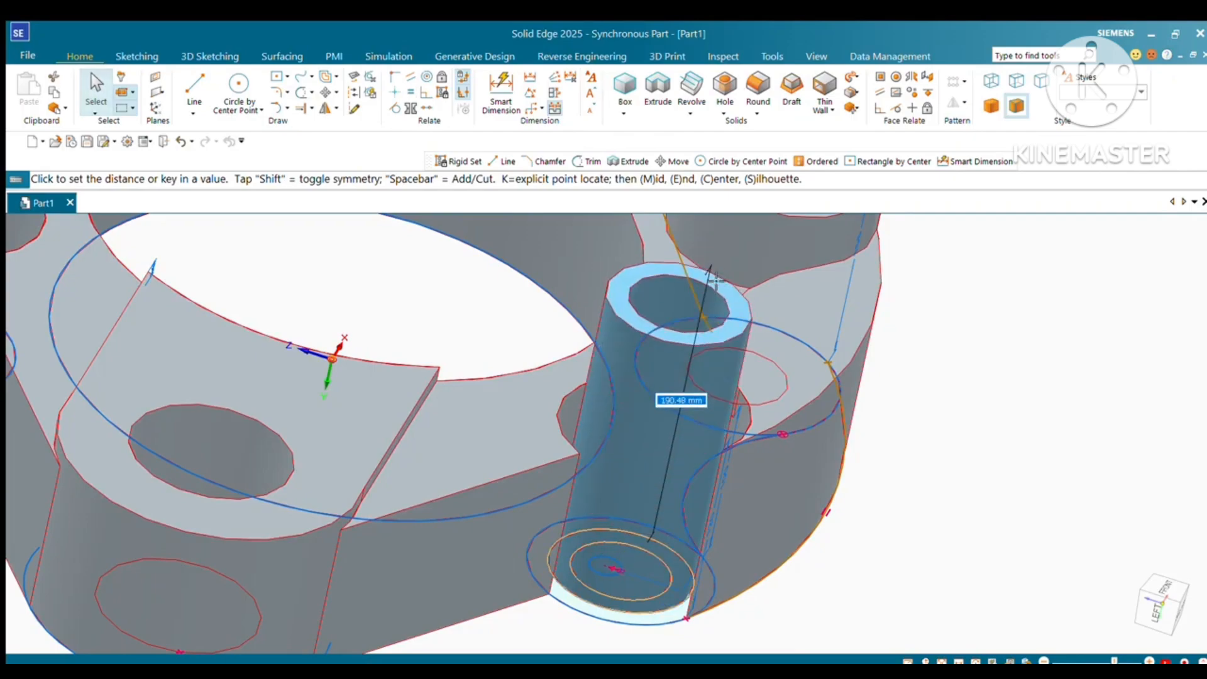
key(Return)
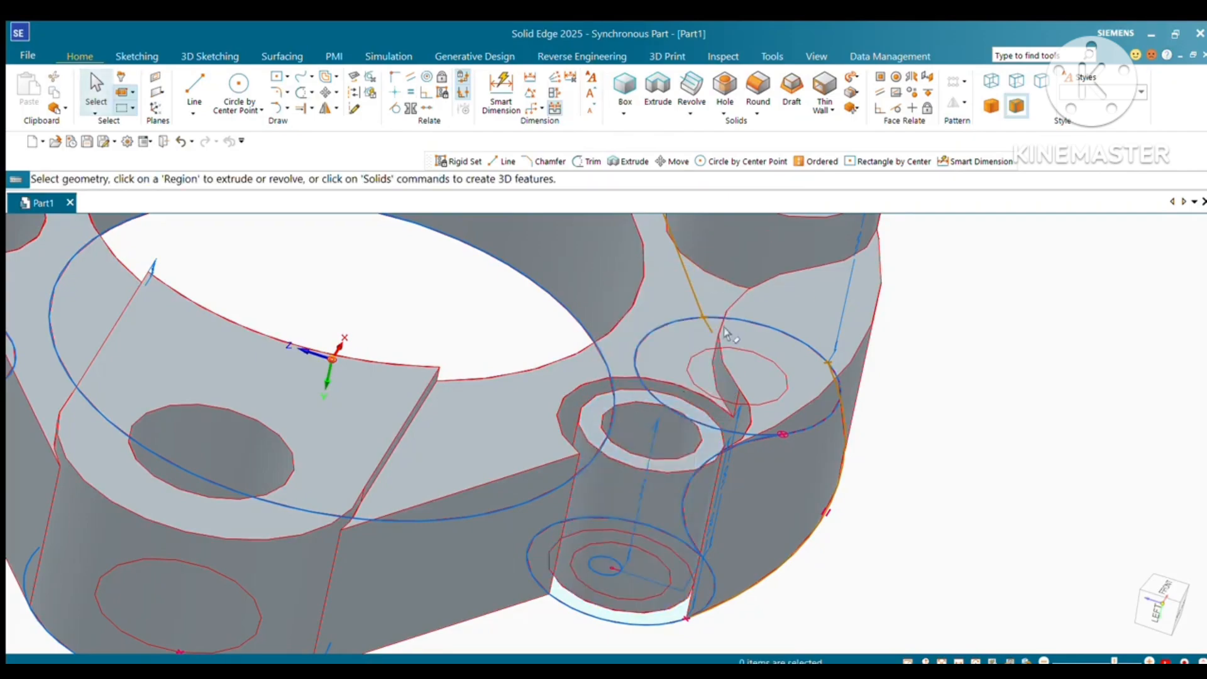
Try to draw a circle around the hole circle at the empty end of the crescent with the 155.57 mm lug.
scroll(739, 360, down, 3)
middle_drag(739, 360, 786, 355)
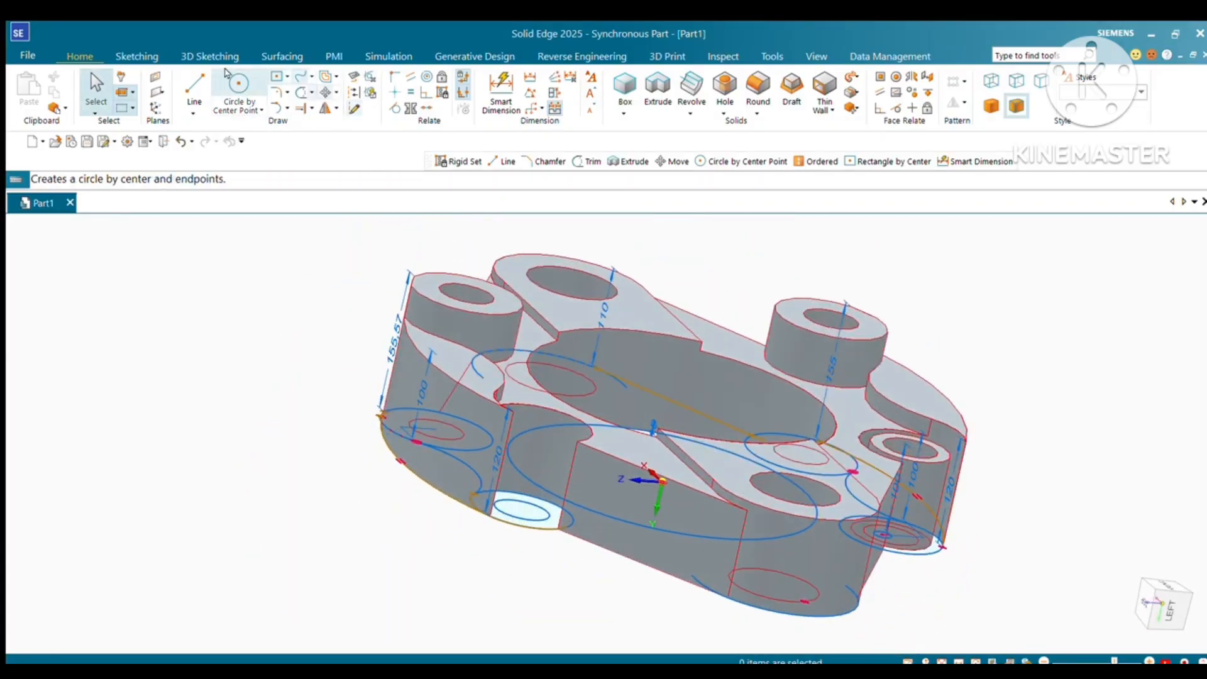
click(239, 92)
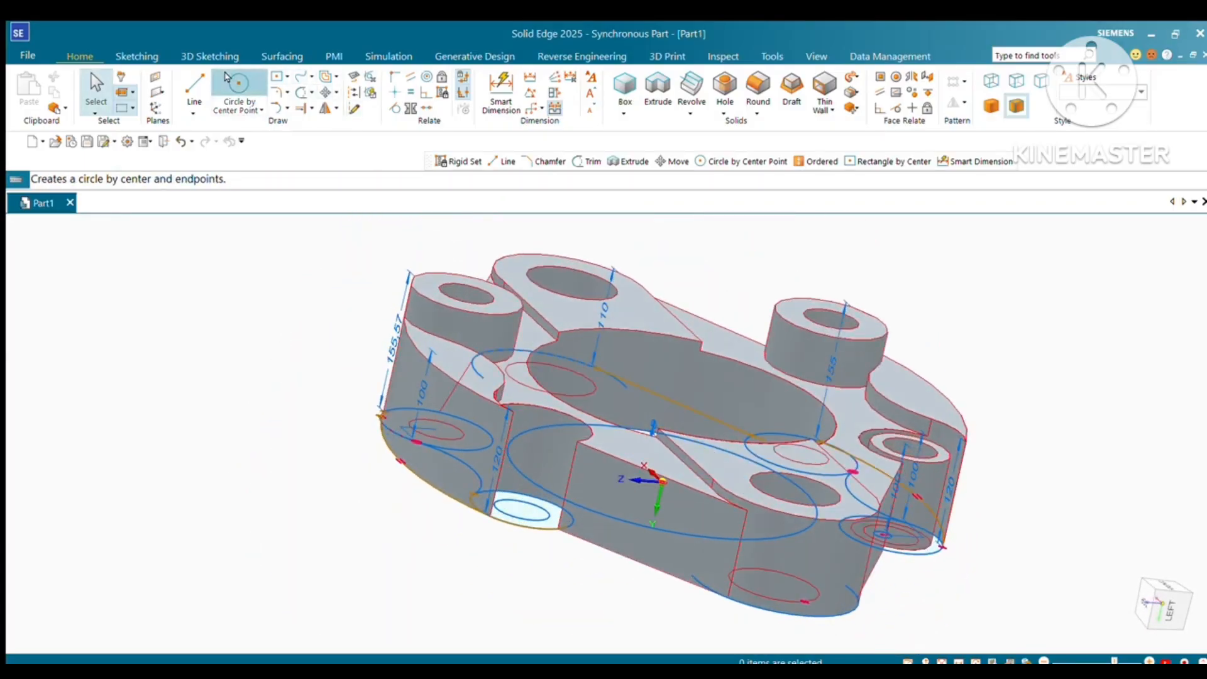
click(517, 508)
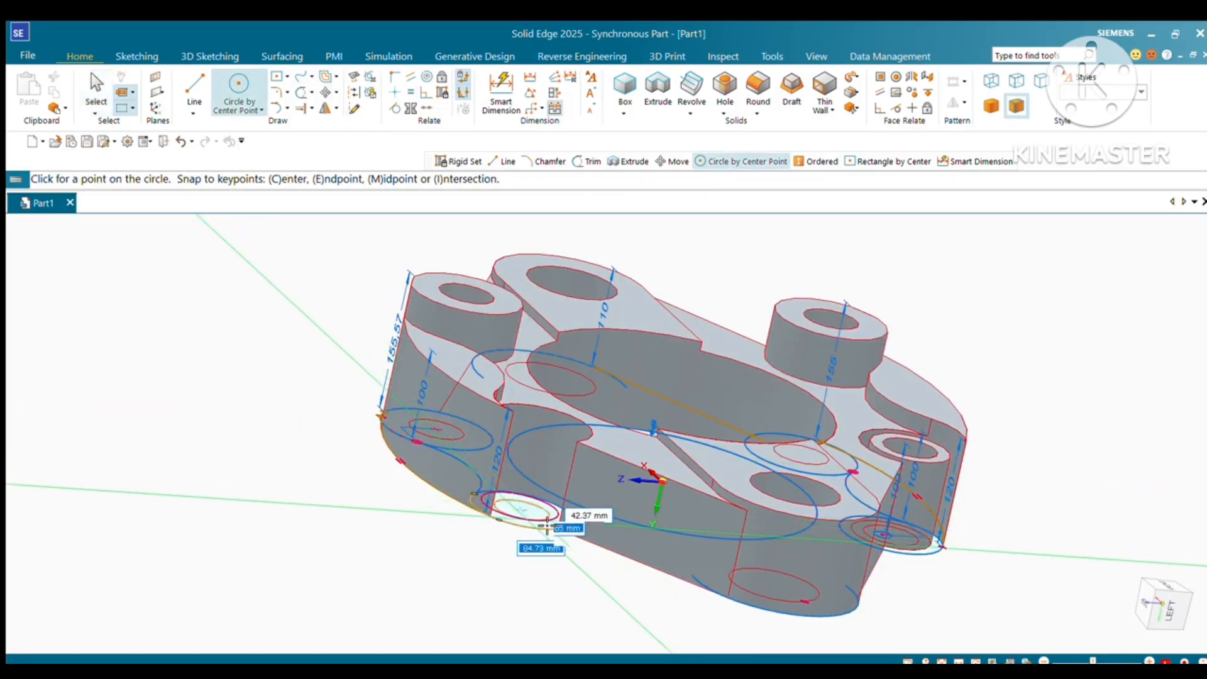
middle_drag(723, 395, 635, 503)
click(545, 162)
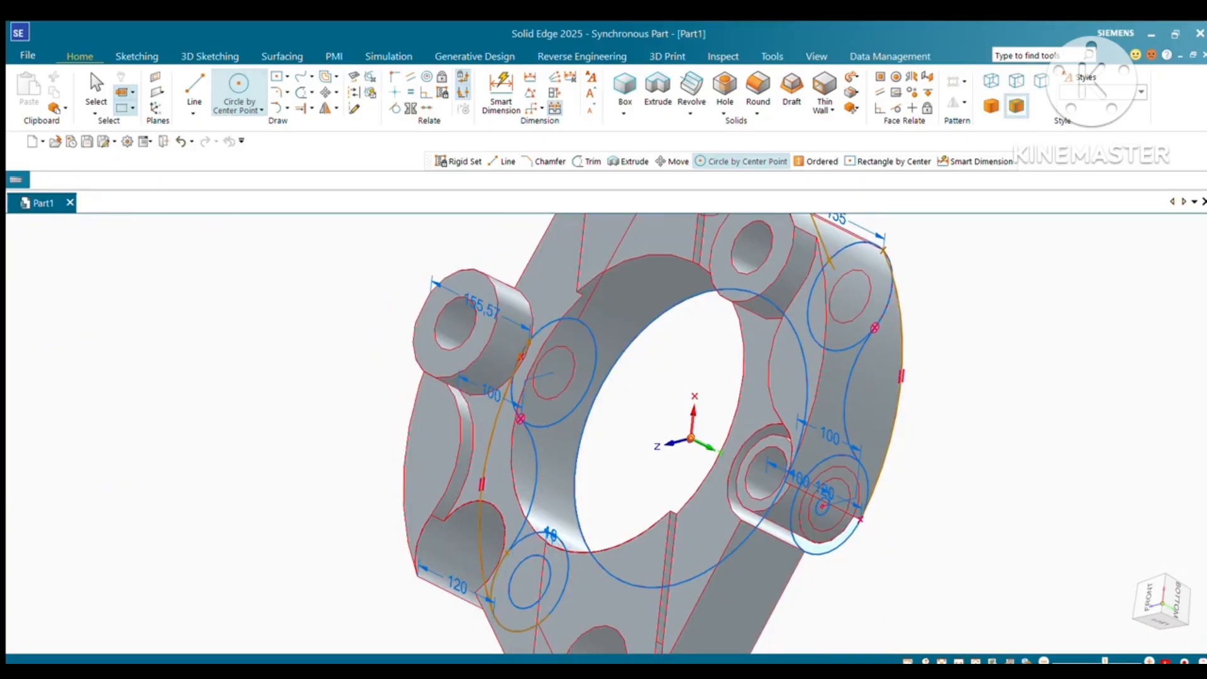
middle_drag(880, 502, 782, 513)
key(ctrl+z)
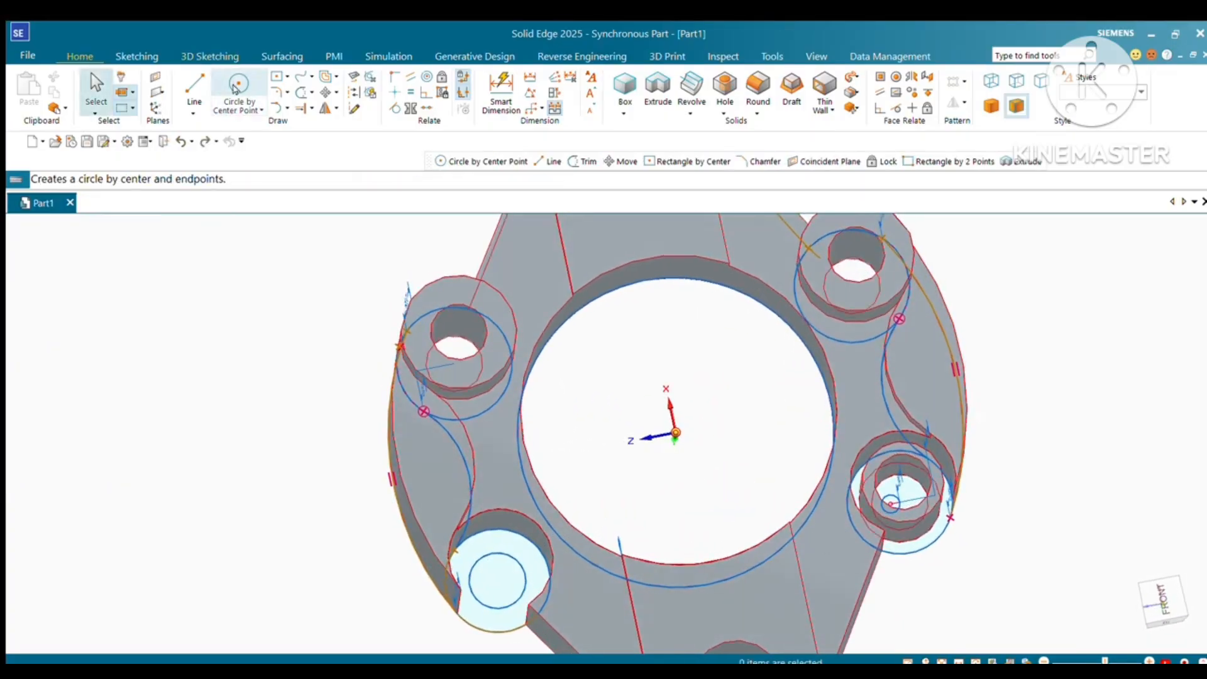
Lock the sketch plane and draw a circle concentric with the hole circle, inside the outer circle, at the opposite crescent's empty end.
click(237, 88)
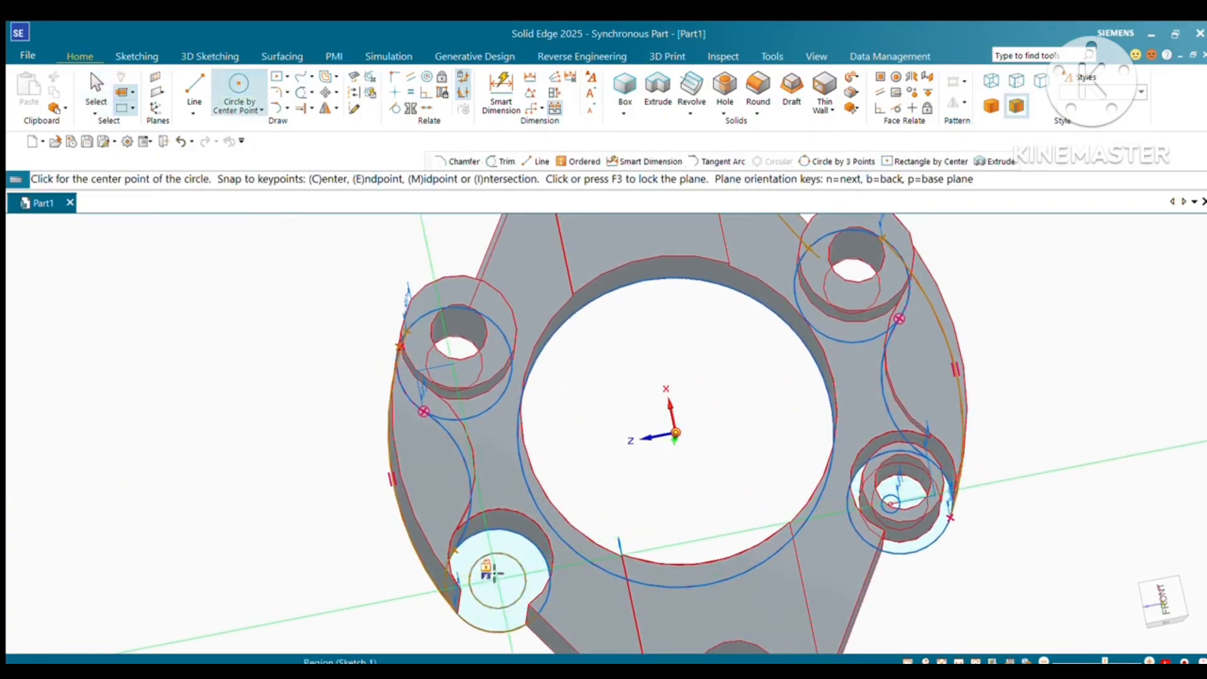
key(F3)
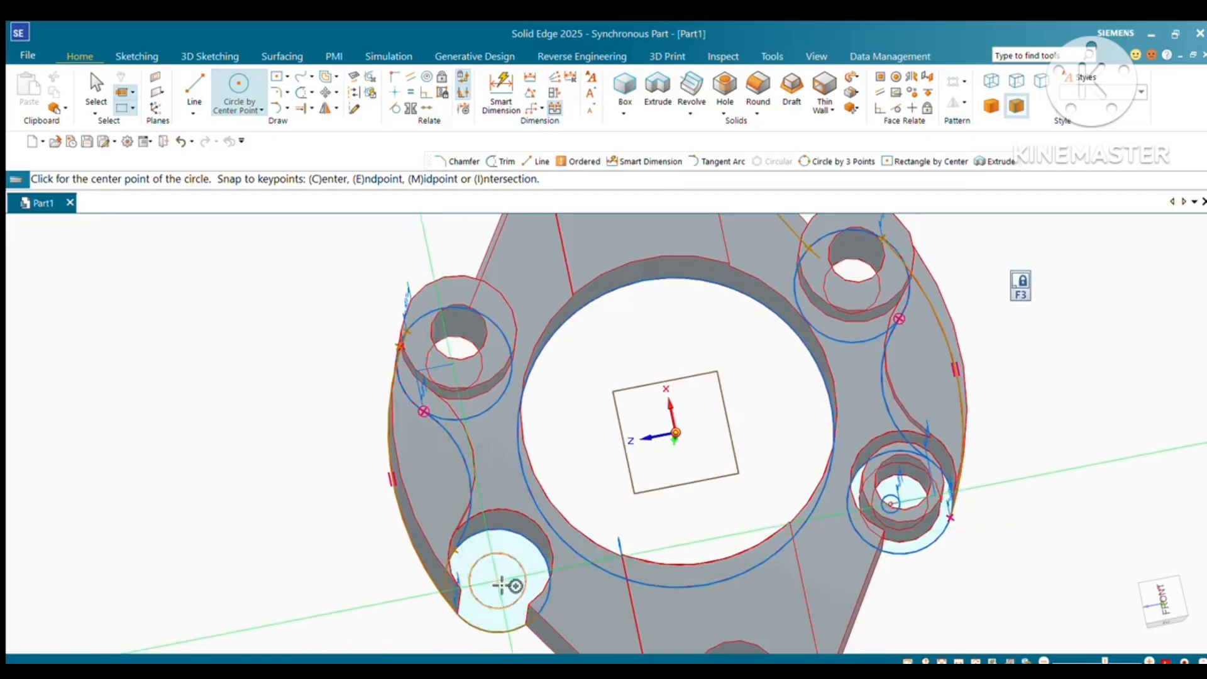
click(502, 584)
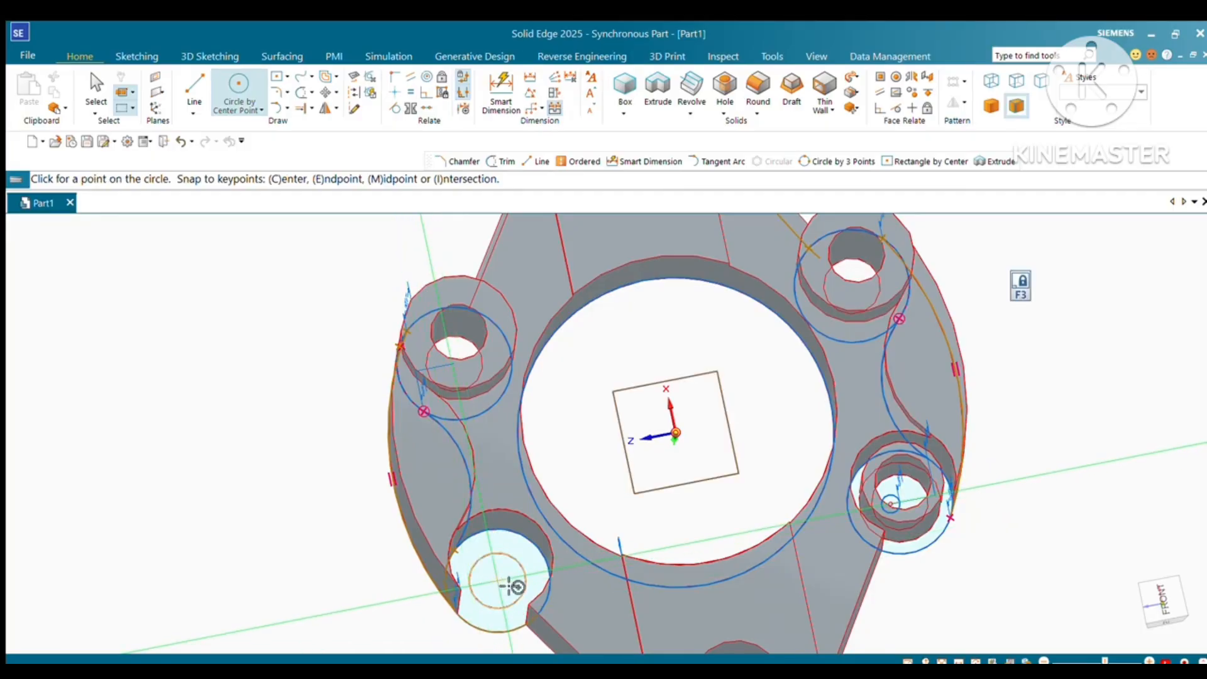
click(531, 609)
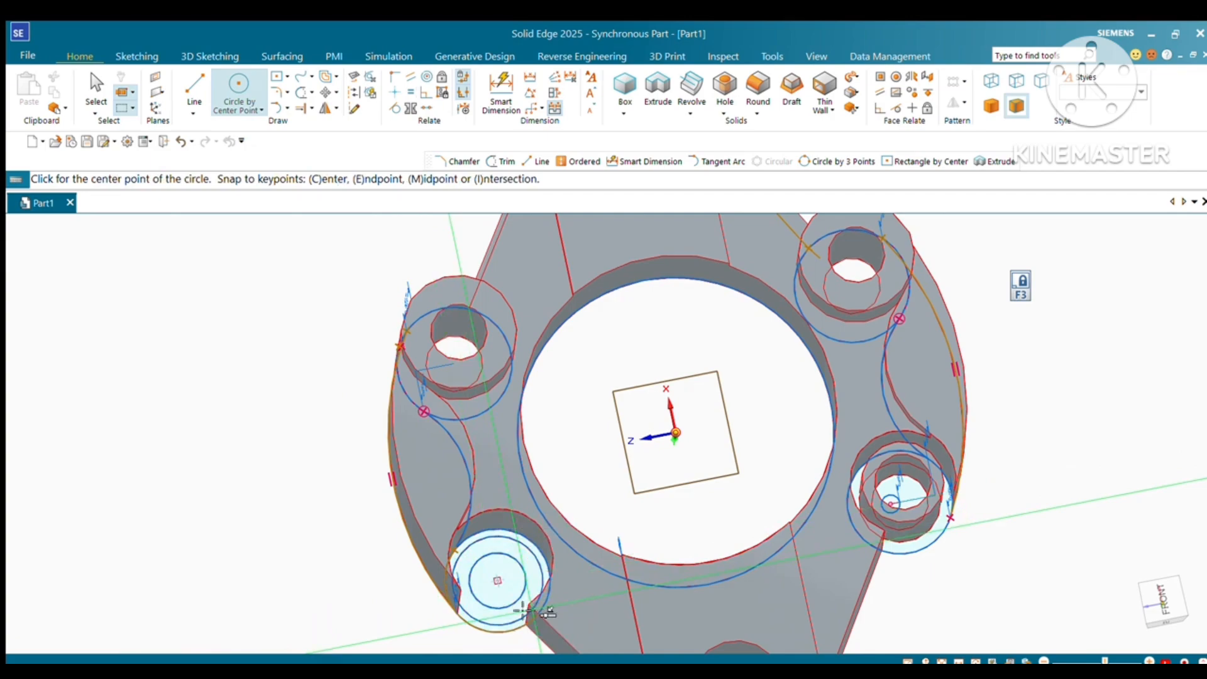
key(Escape)
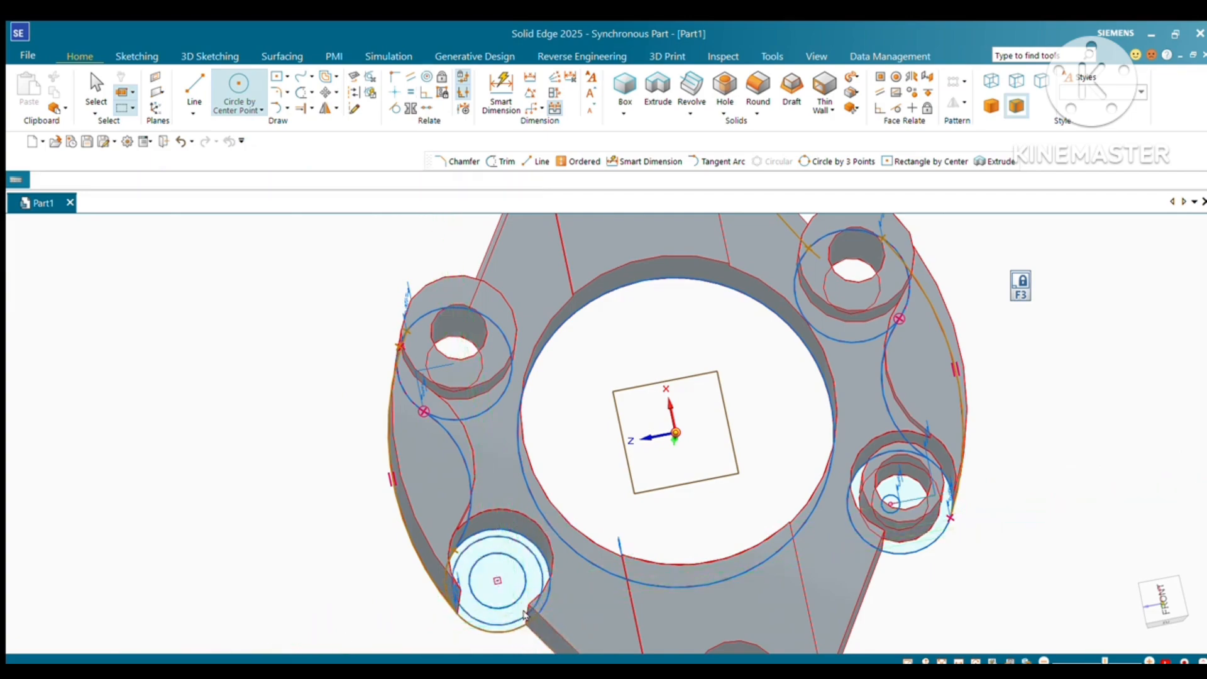
middle_drag(525, 614, 569, 518)
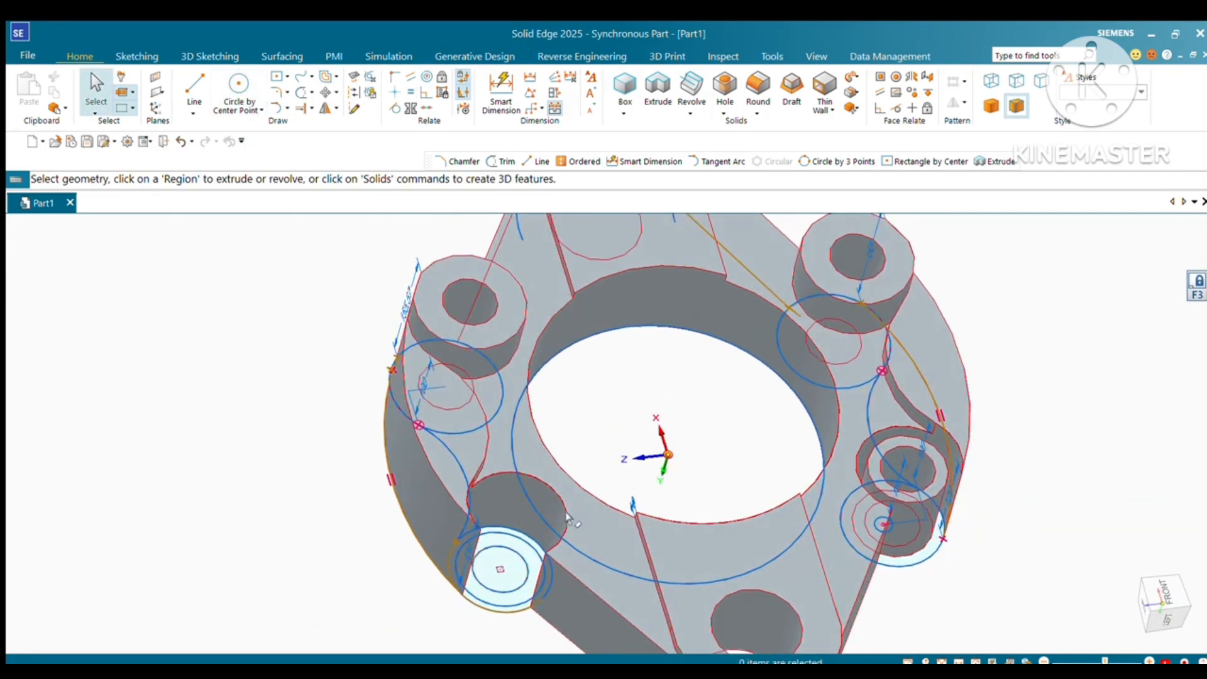
Extrude the ring between the hole circle and its concentric circle 100 mm upward at the empty end of the 155.57 mm lug's crescent.
click(528, 554)
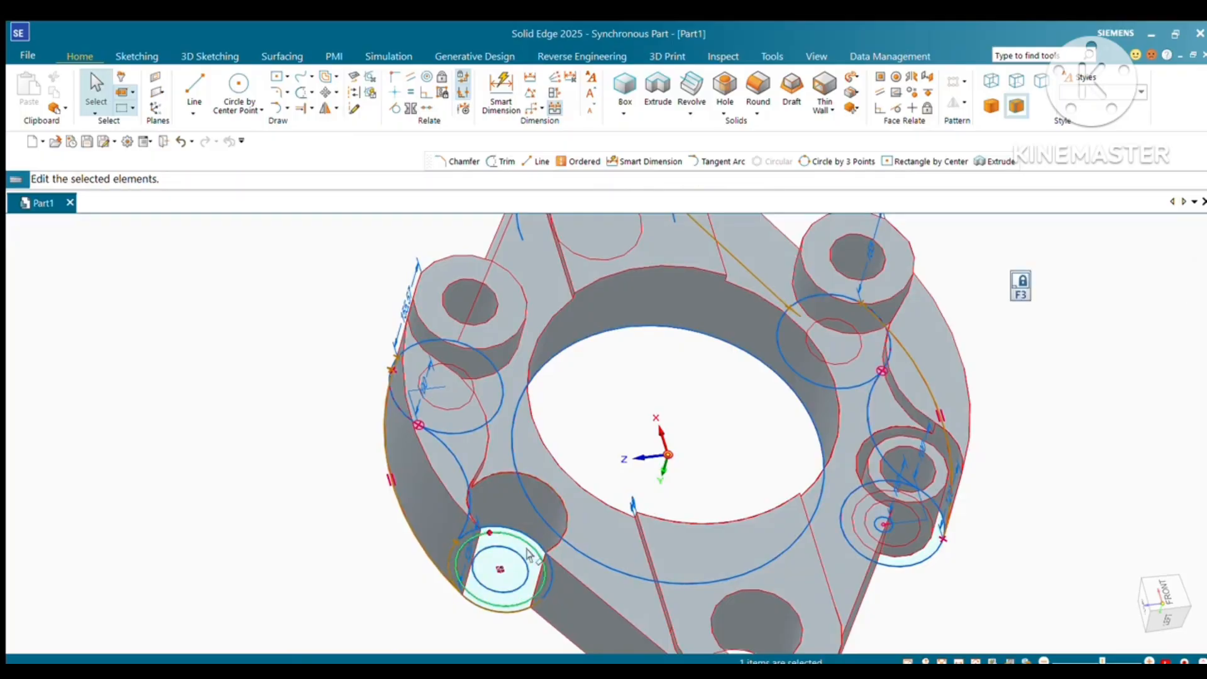
click(342, 312)
middle_drag(485, 511, 512, 537)
scroll(556, 610, up, 3)
middle_drag(556, 609, 613, 504)
click(564, 501)
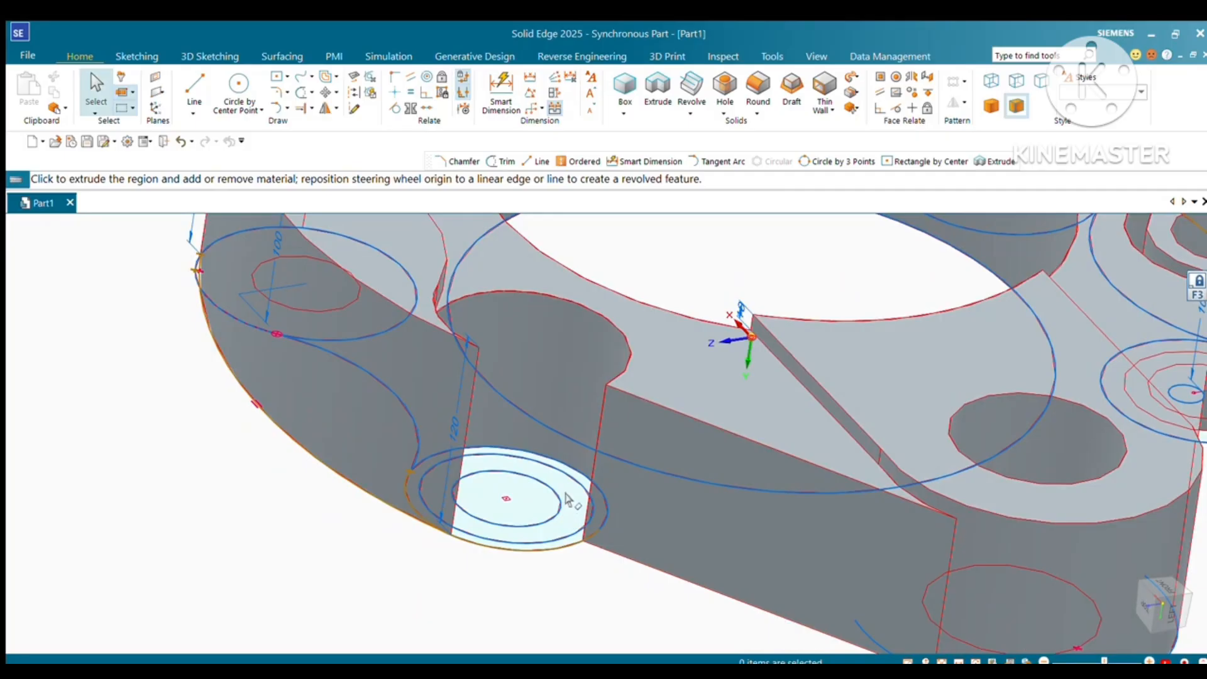
click(566, 501)
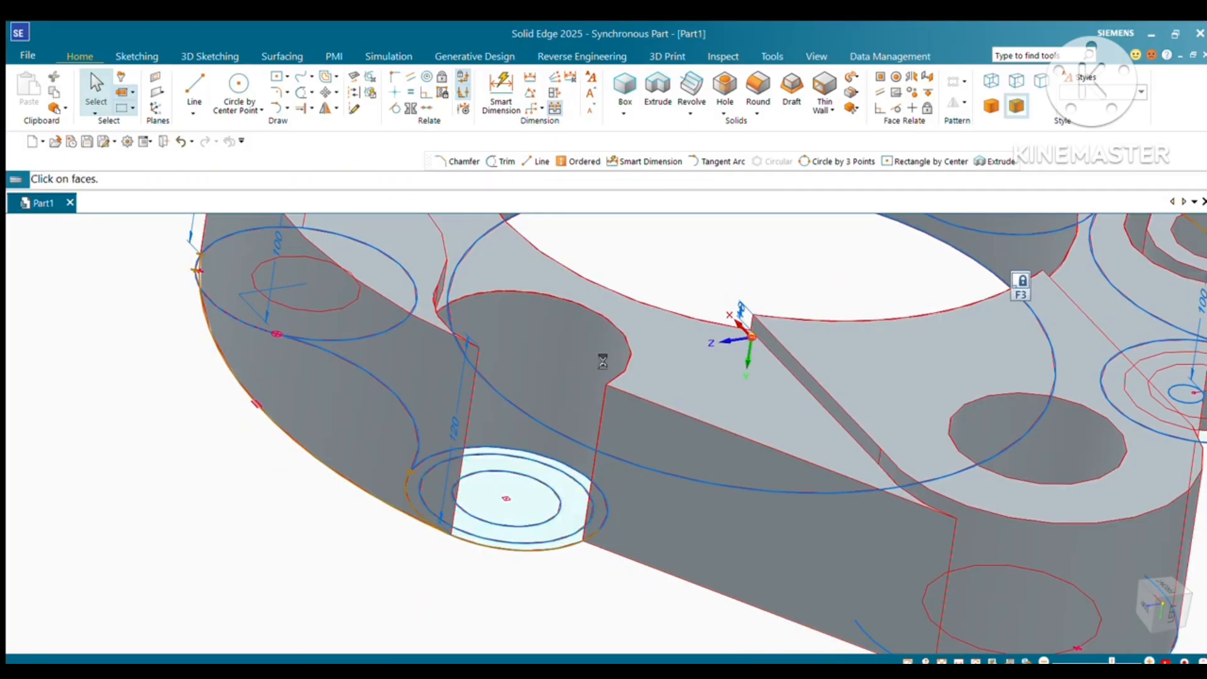
text(11)
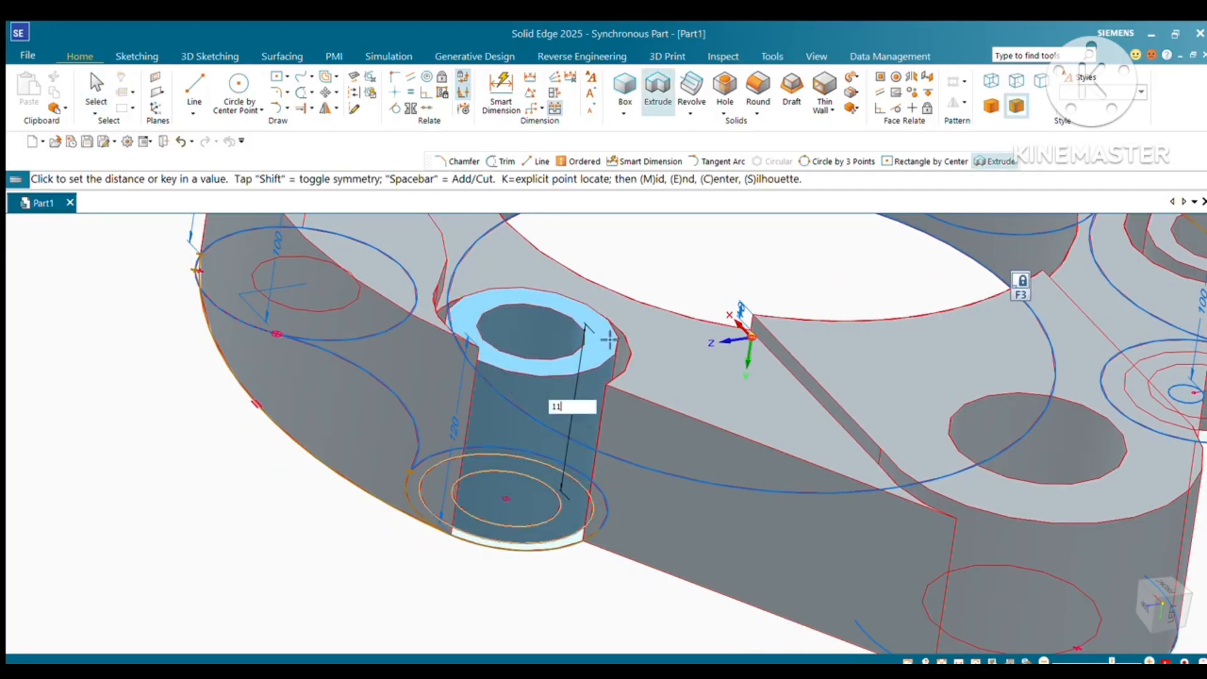
text(0)
key(Return)
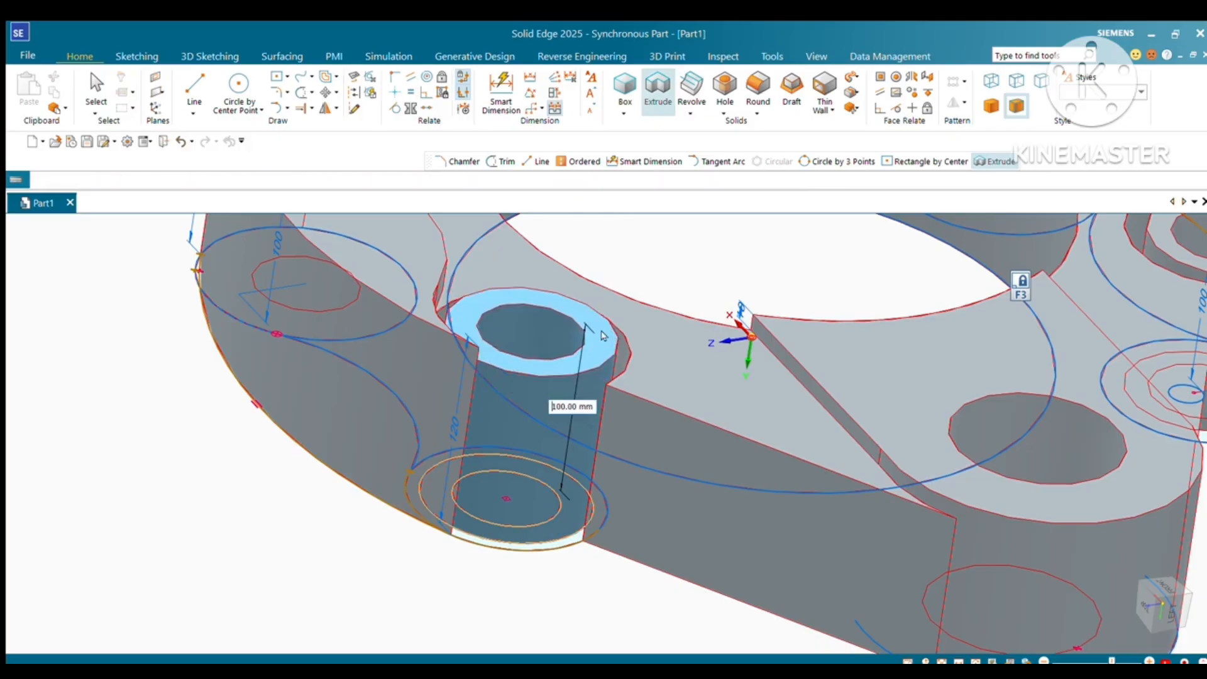
click(658, 397)
scroll(697, 604, down, 3)
scroll(723, 604, down, 1)
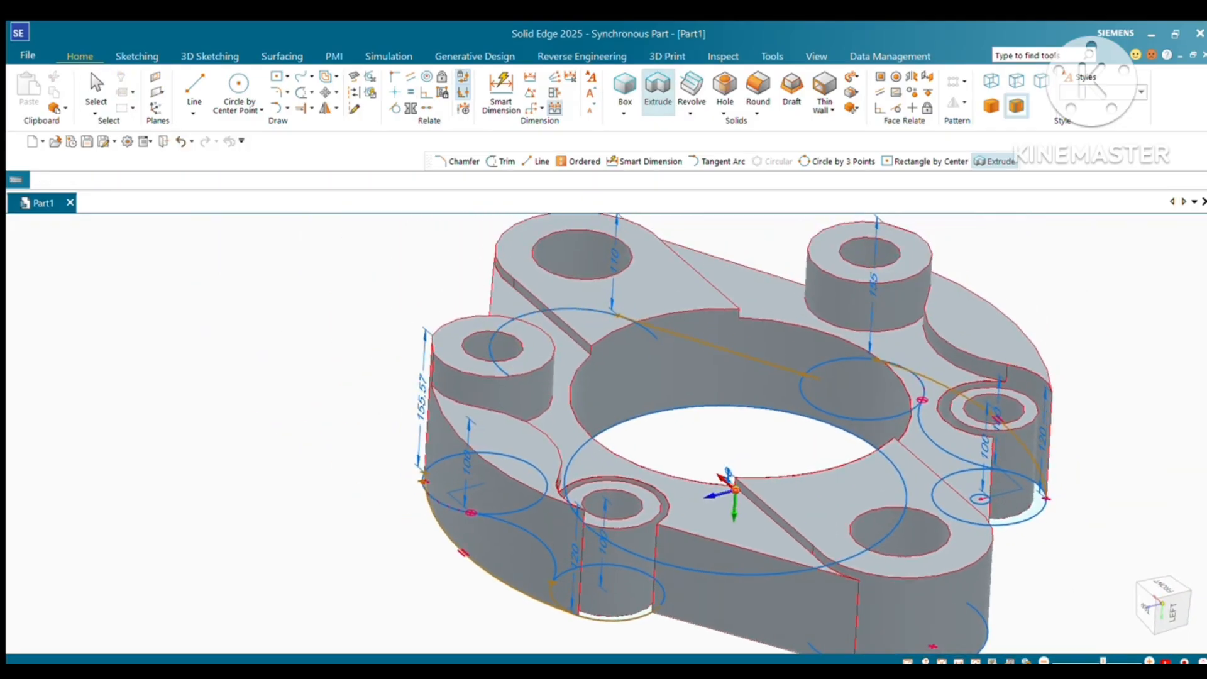
key(Escape)
Trim away the large central sketch circle and the outer sketch arc along the 155 mm lug's crescent.
middle_drag(628, 453, 829, 465)
scroll(692, 478, down, 1)
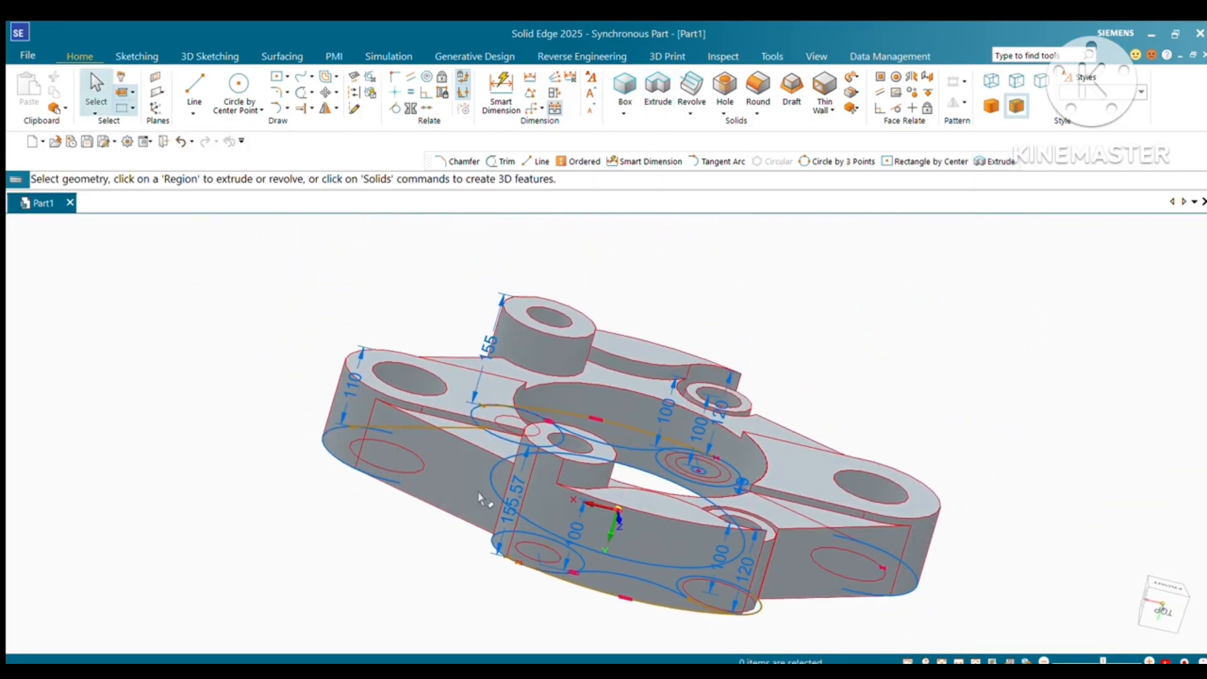
click(302, 94)
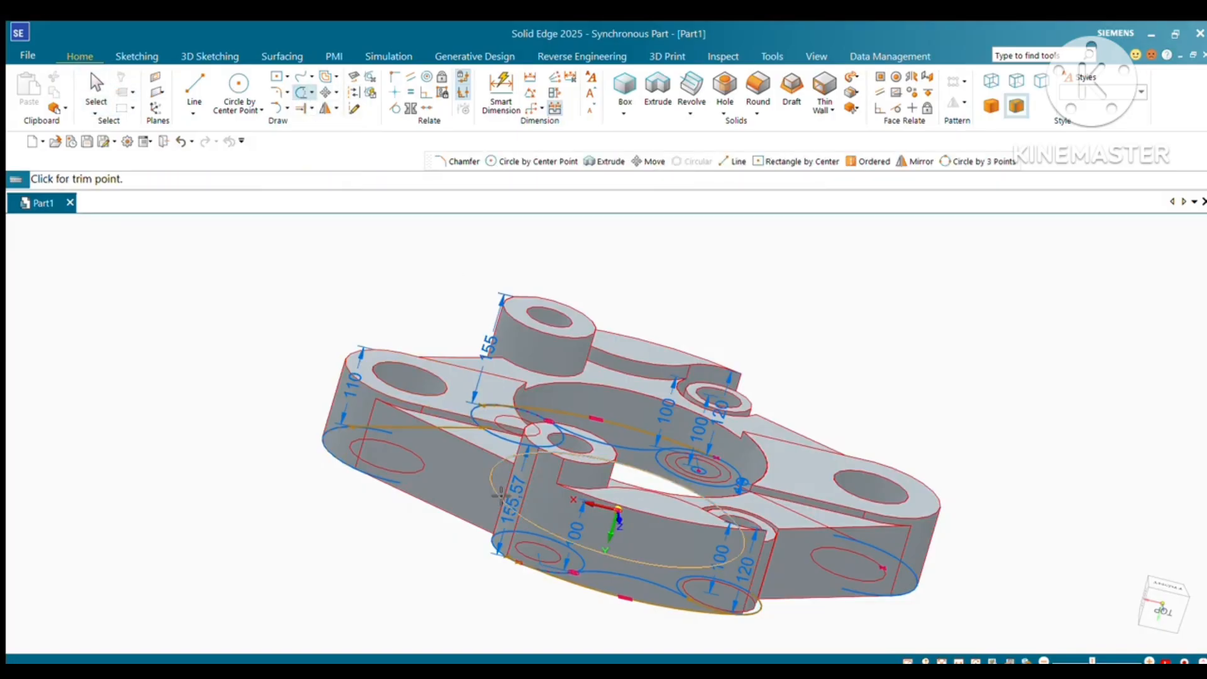
drag(501, 495, 501, 495)
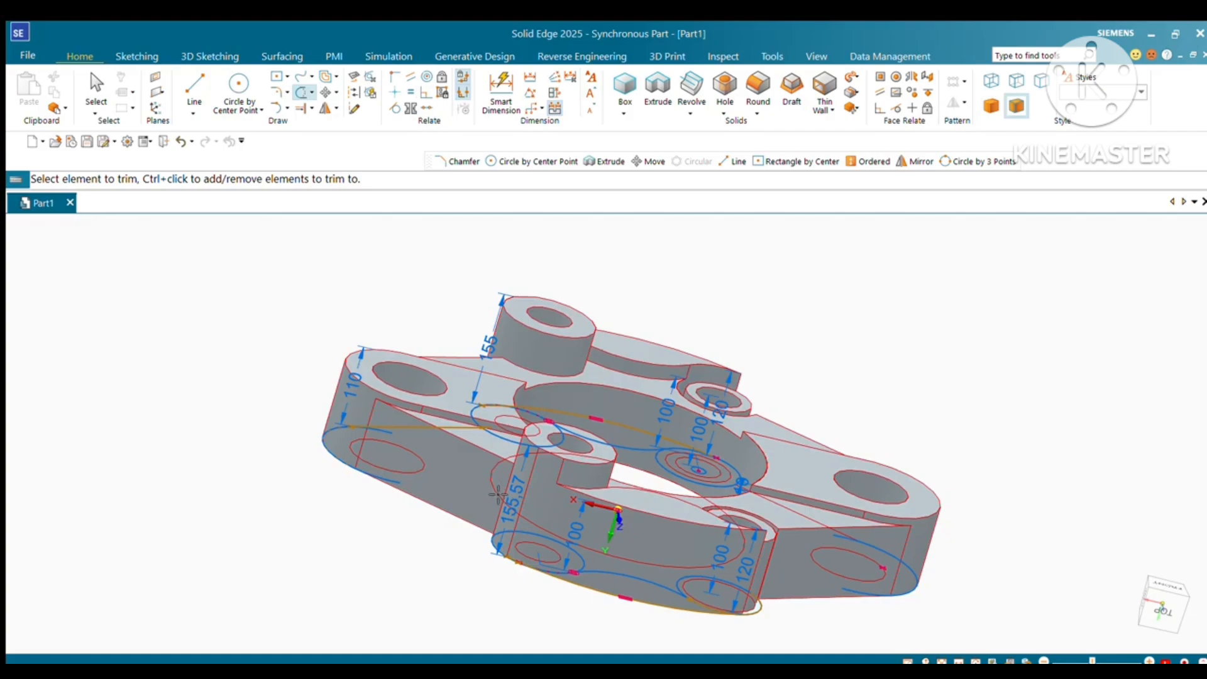
click(559, 415)
key(Escape)
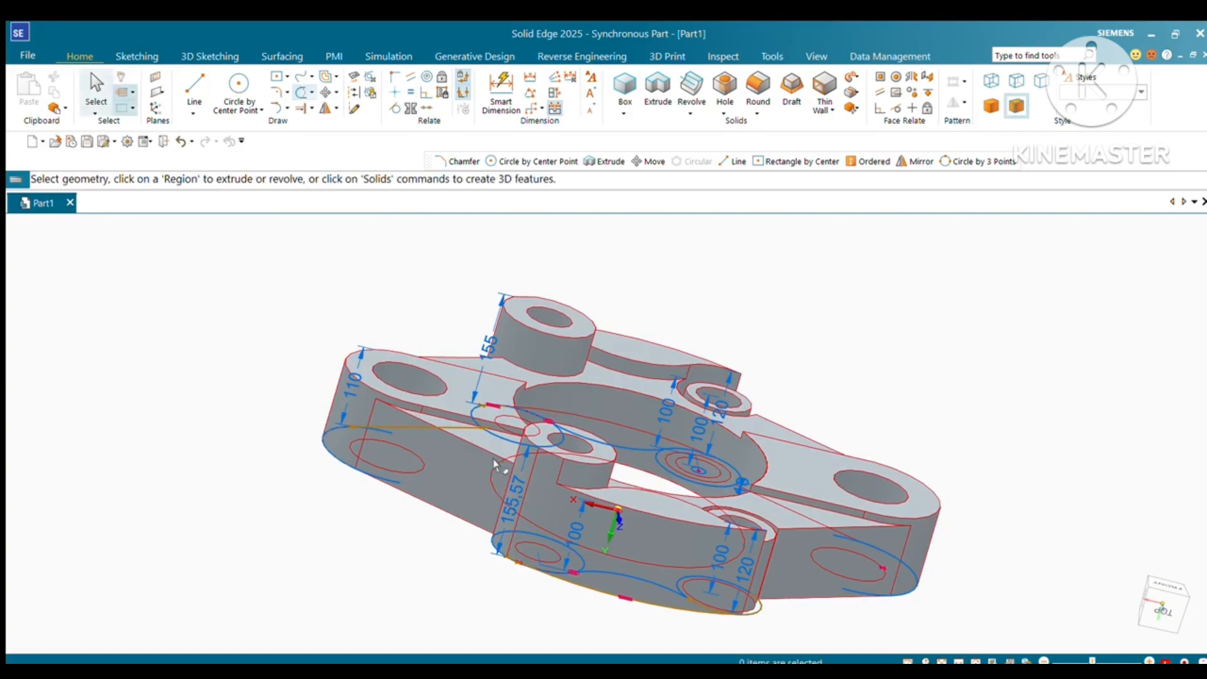
click(302, 93)
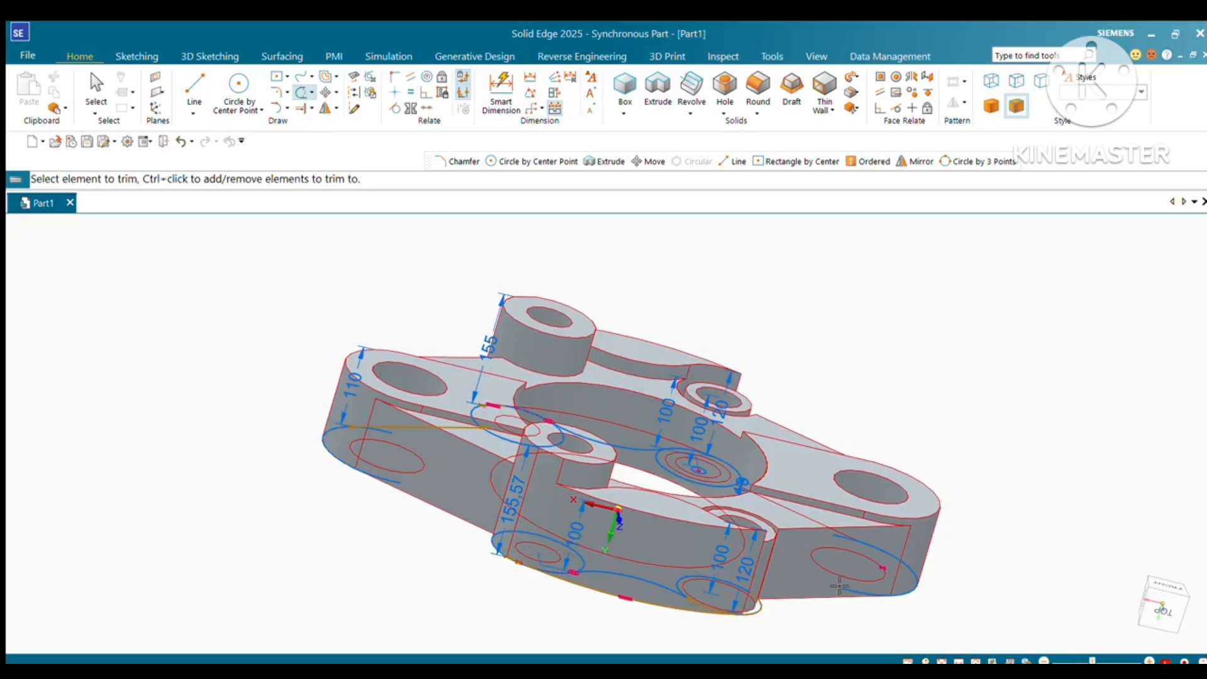
click(20, 313)
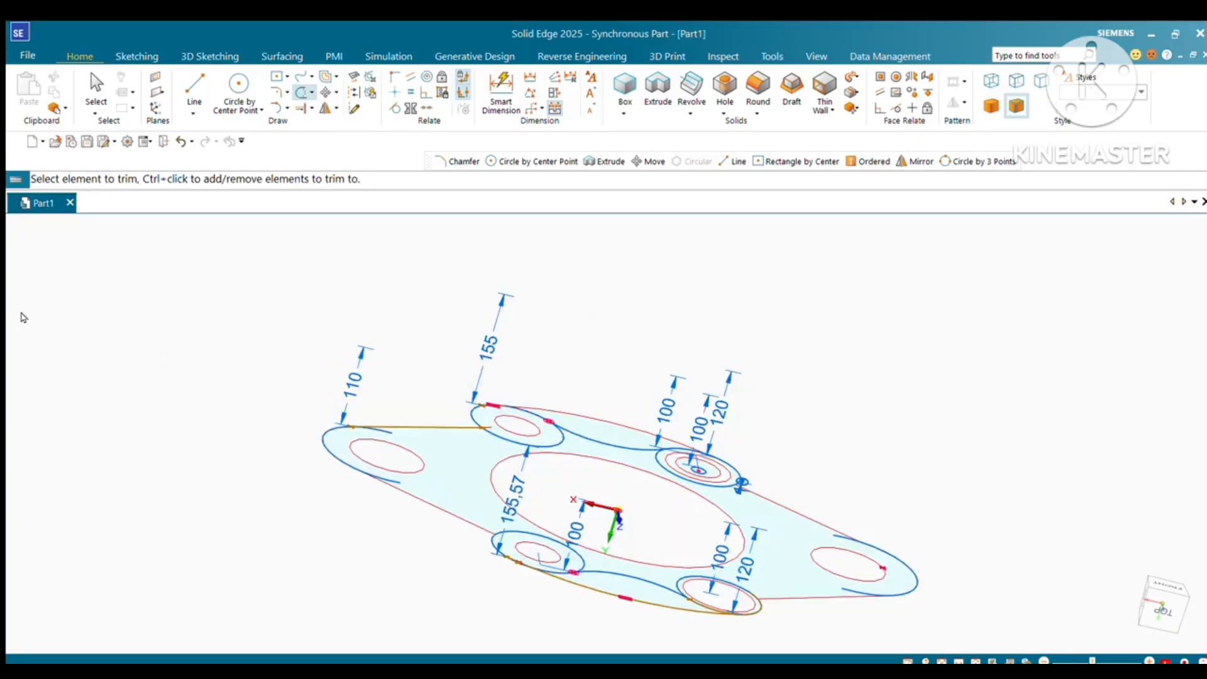
click(21, 313)
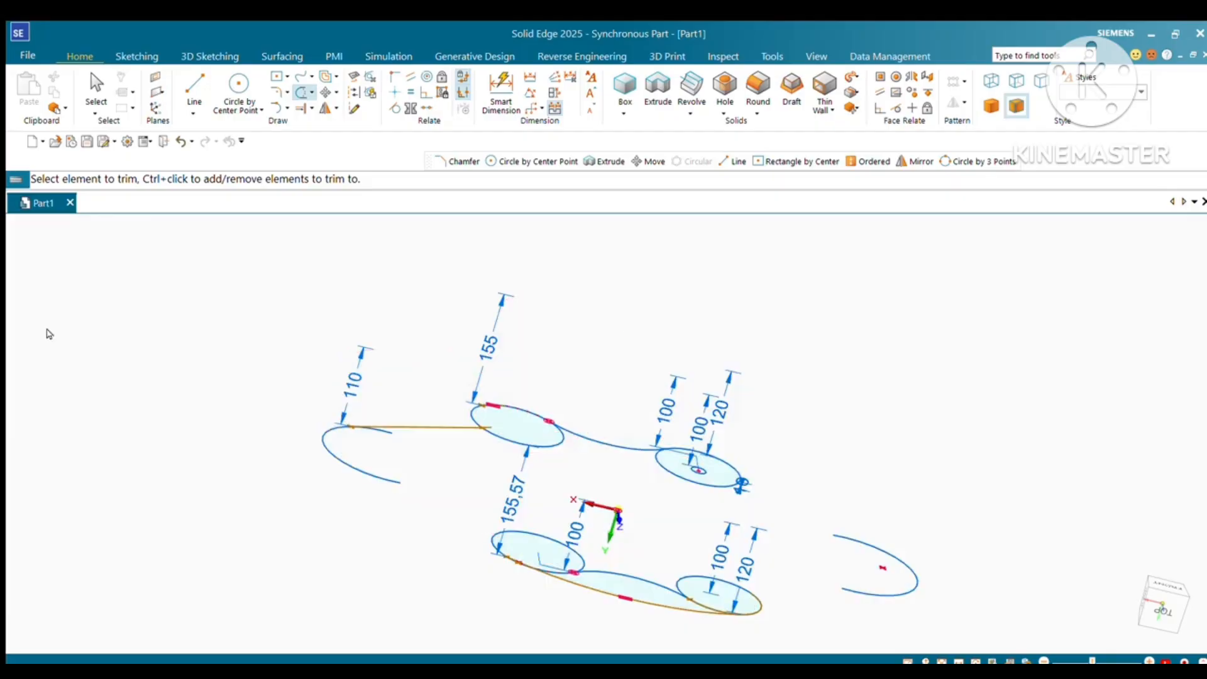
click(42, 333)
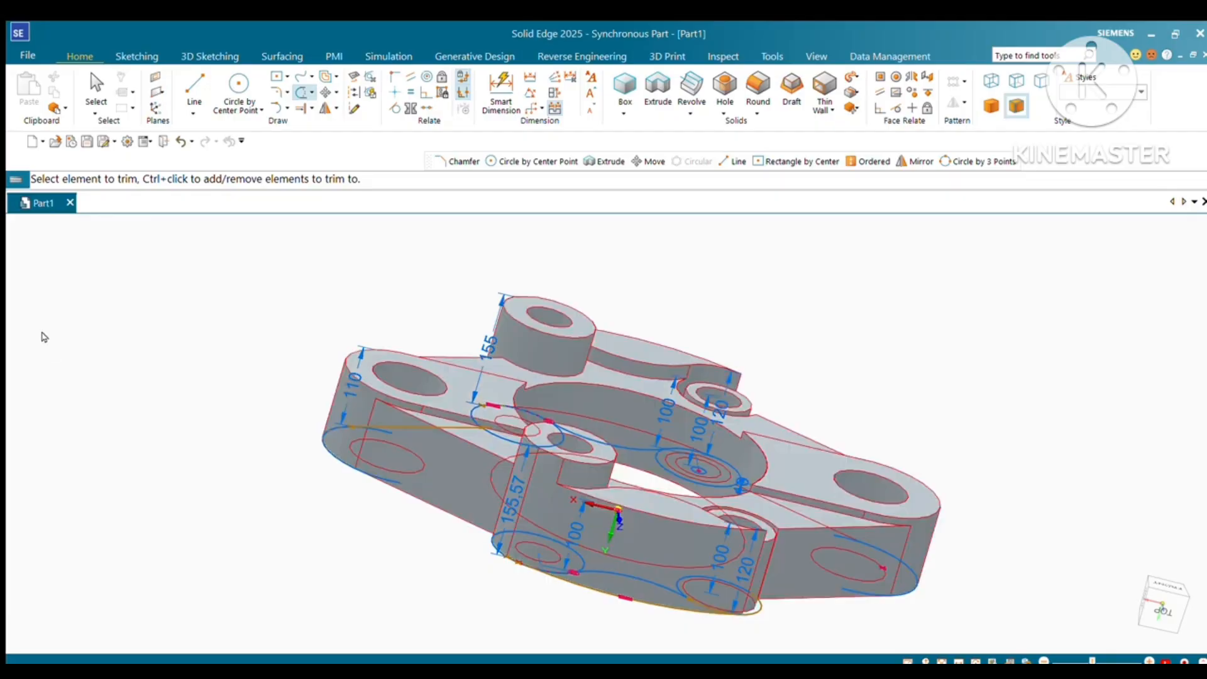
Hide the dimensions and all sketch geometry of the part, keeping only the solid body displayed.
click(21, 264)
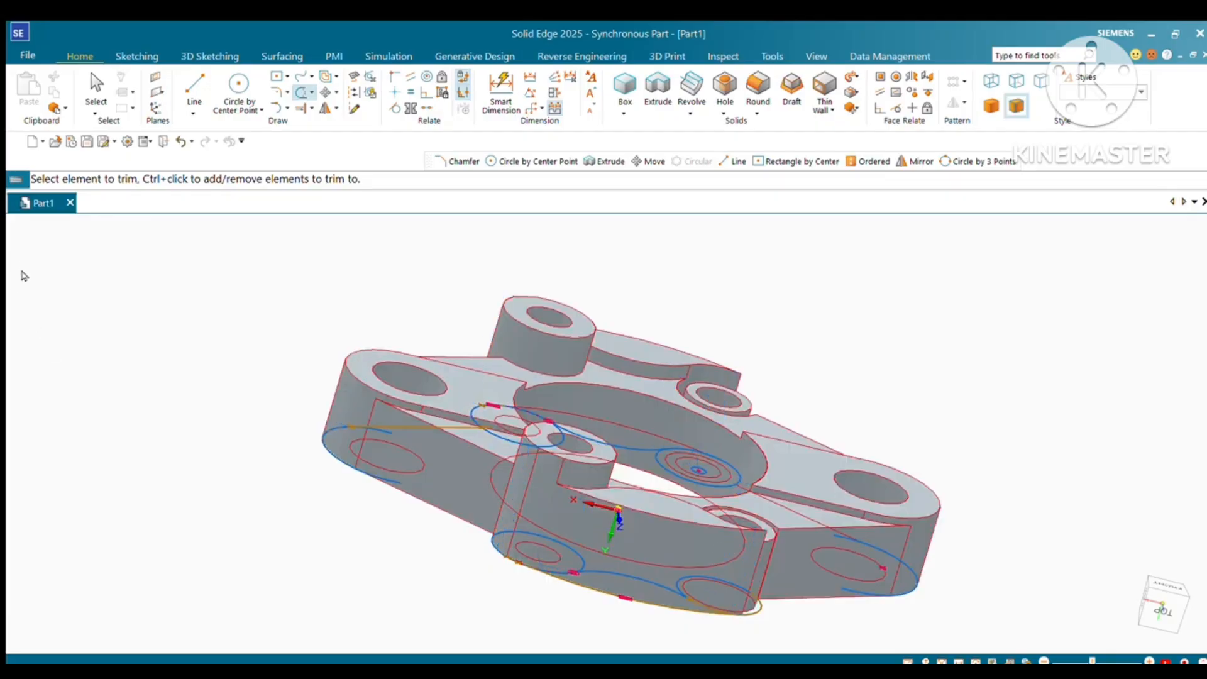
click(20, 276)
click(44, 425)
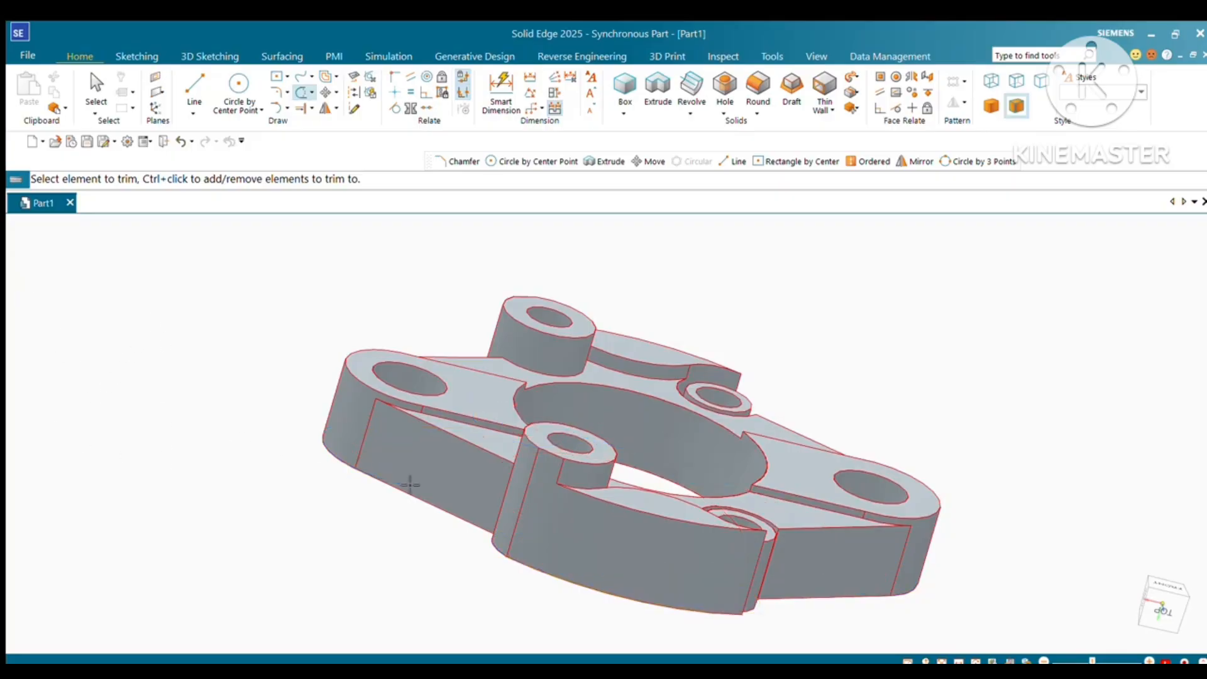
middle_drag(410, 485, 631, 481)
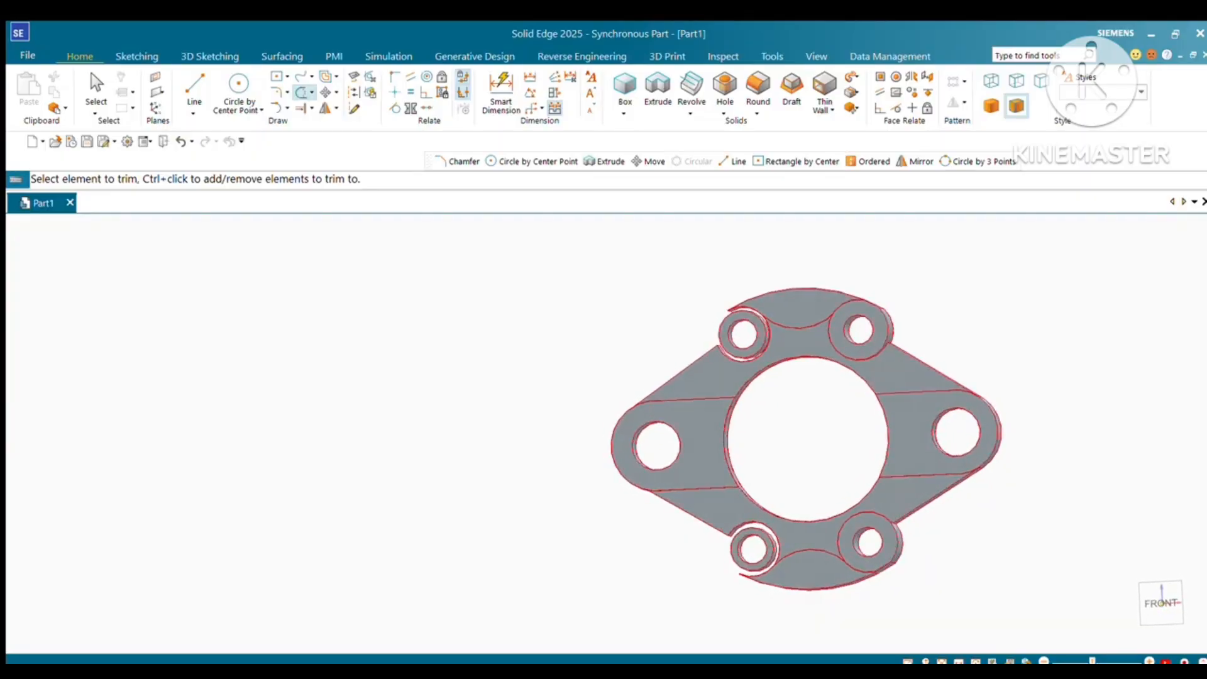